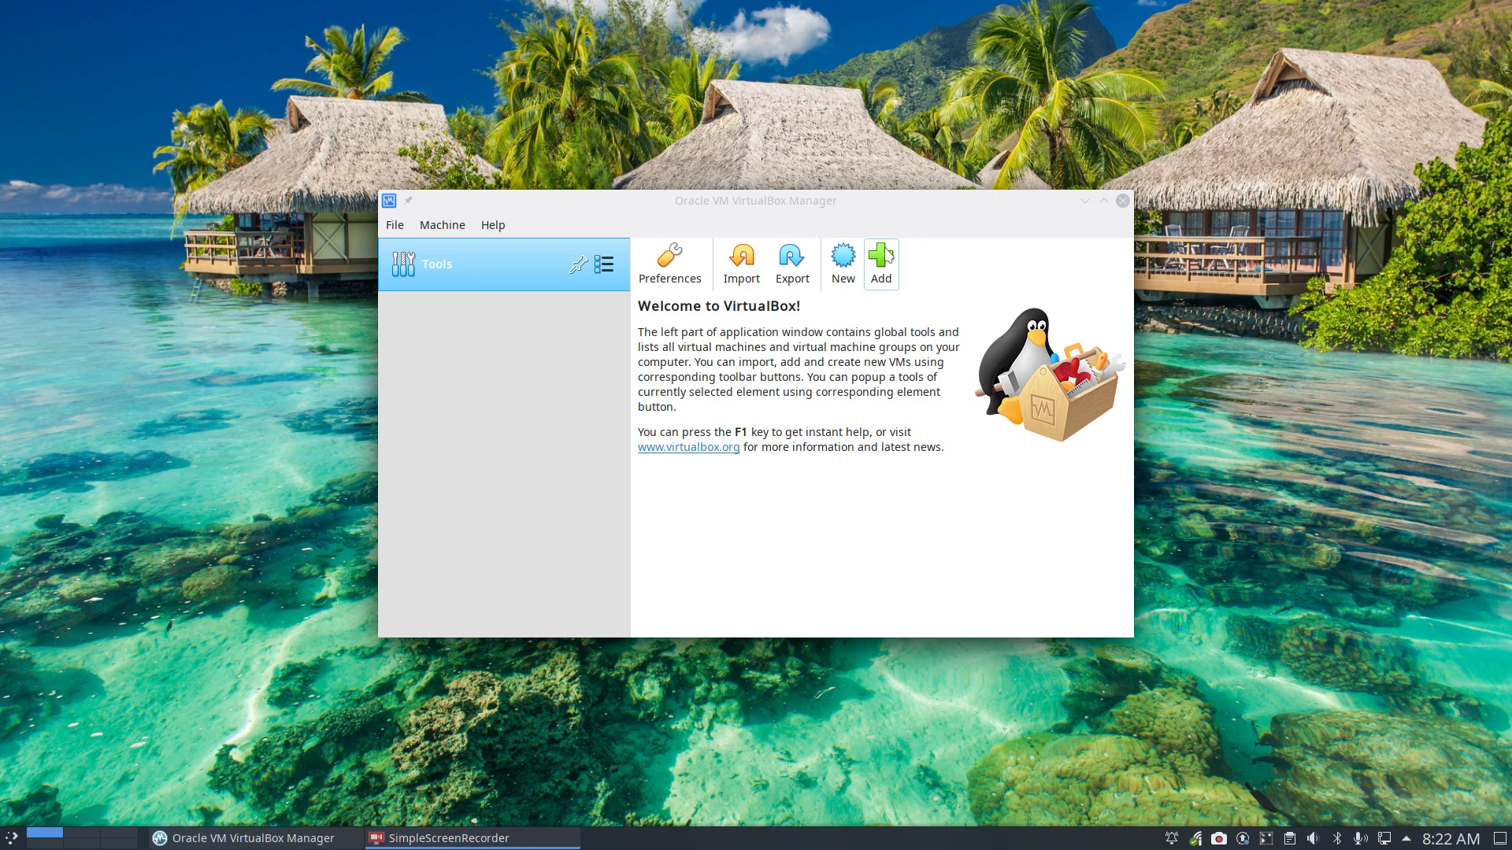
Step: Add the existing virtual machine template.vbox from the template folder and maximize the manager window
left_click(785, 205)
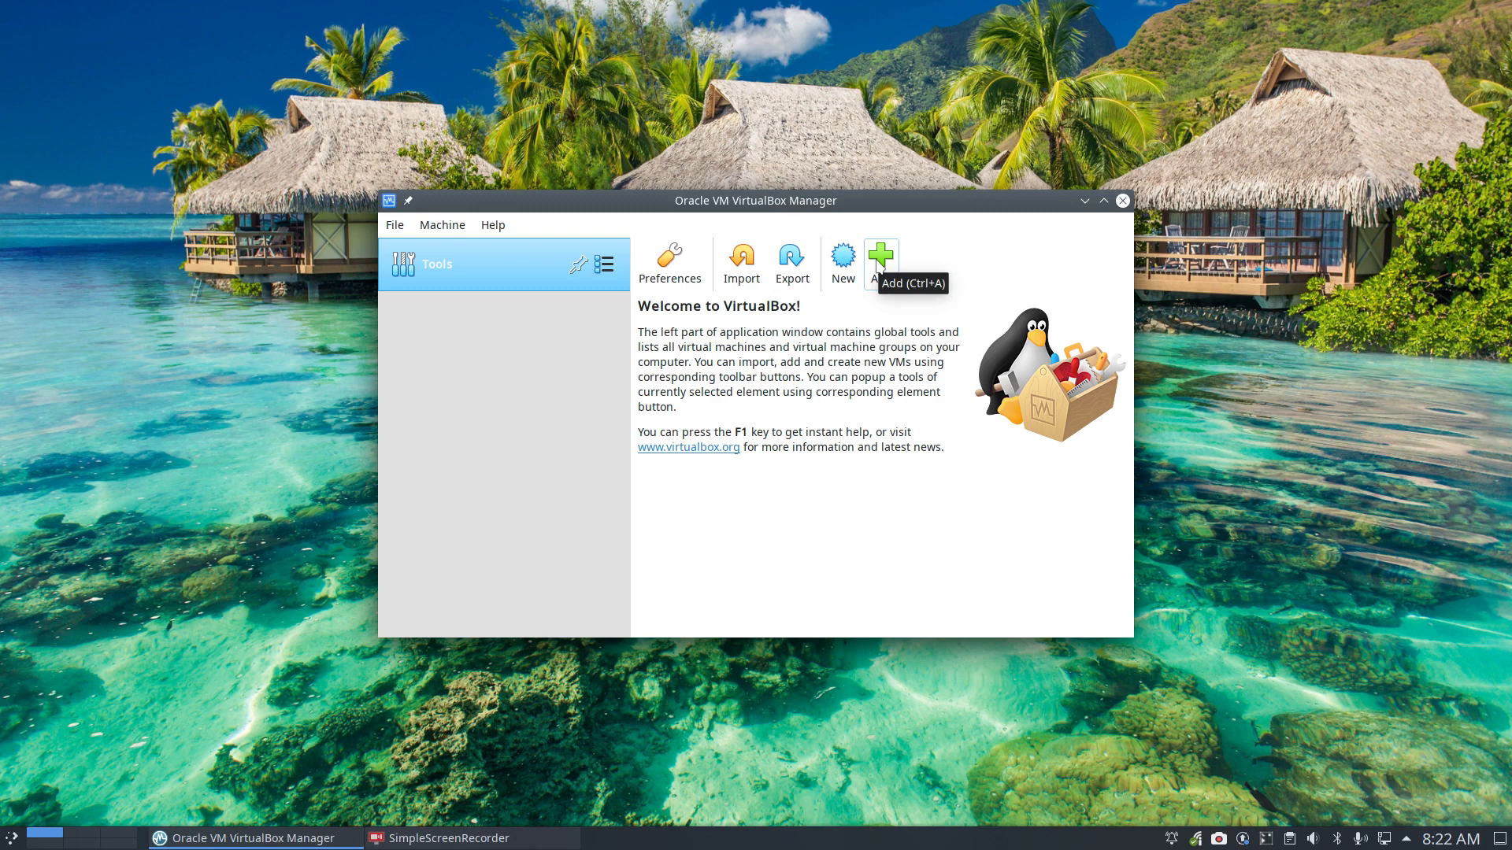
left_click(879, 266)
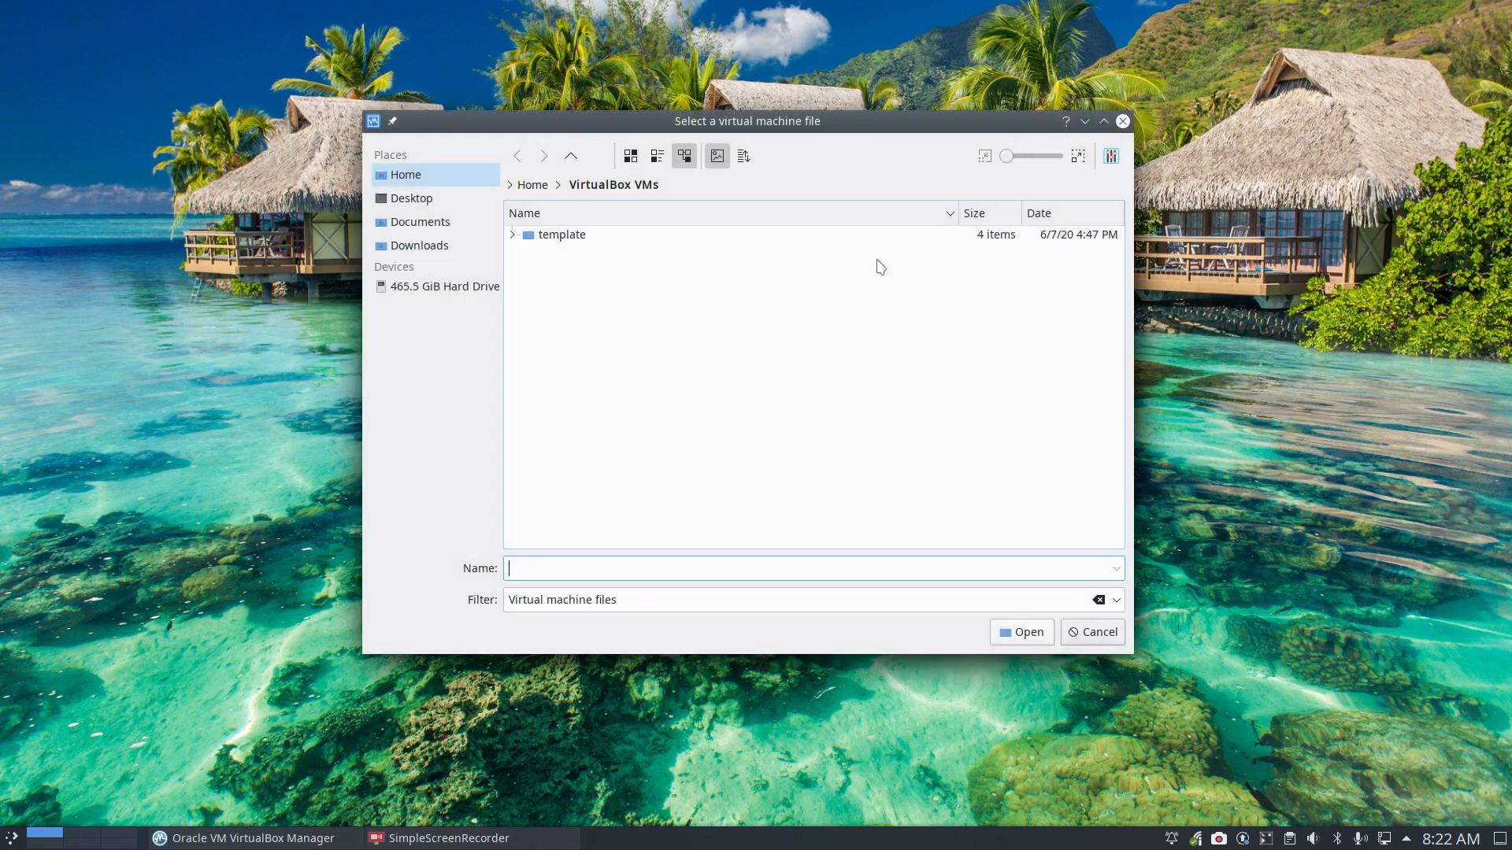
left_click(576, 237)
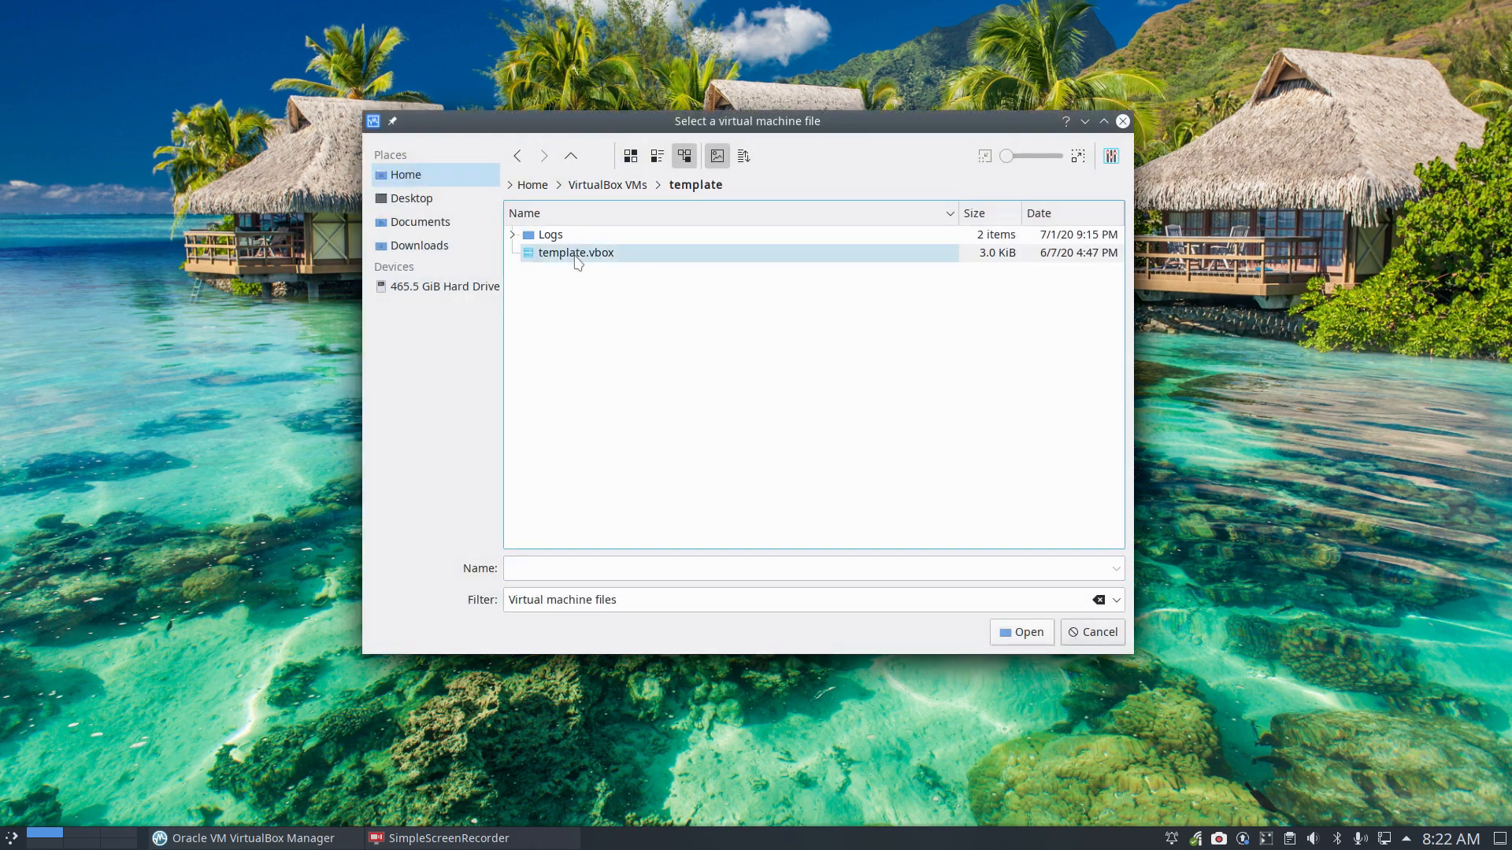
left_click(580, 254)
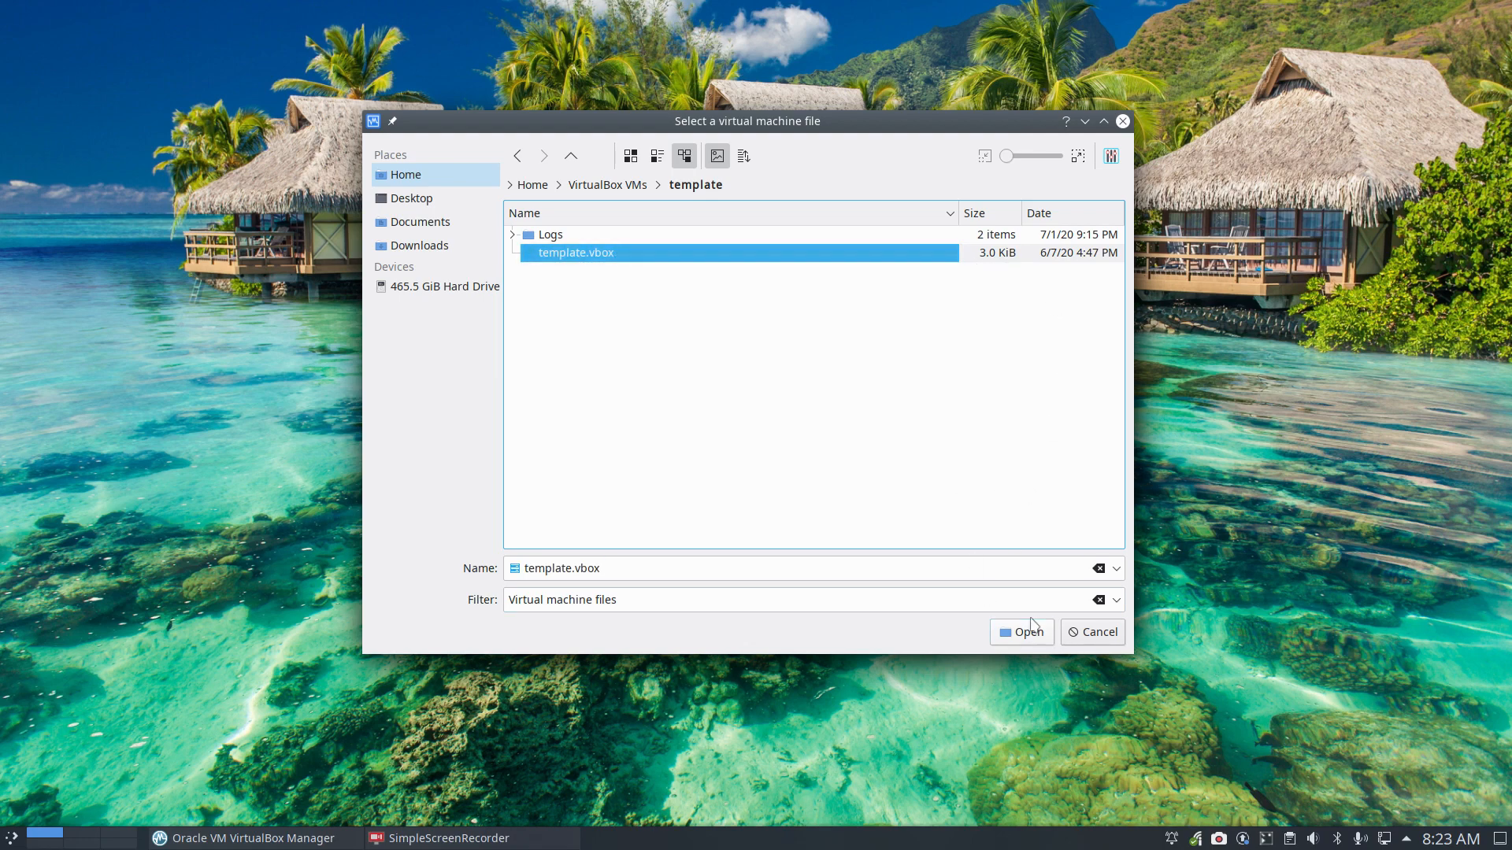
left_click(1026, 630)
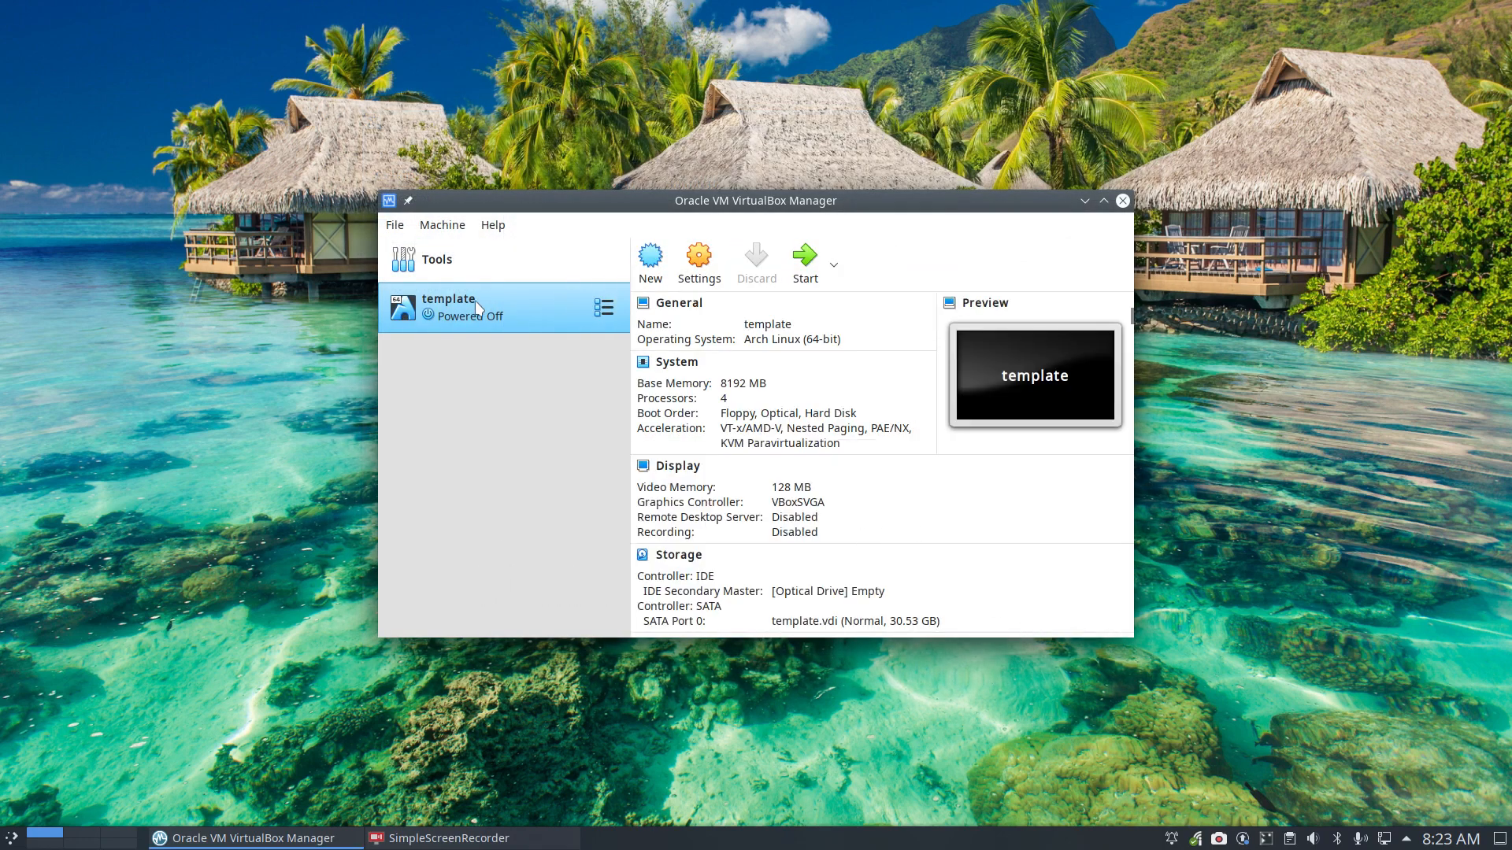
double_click(583, 203)
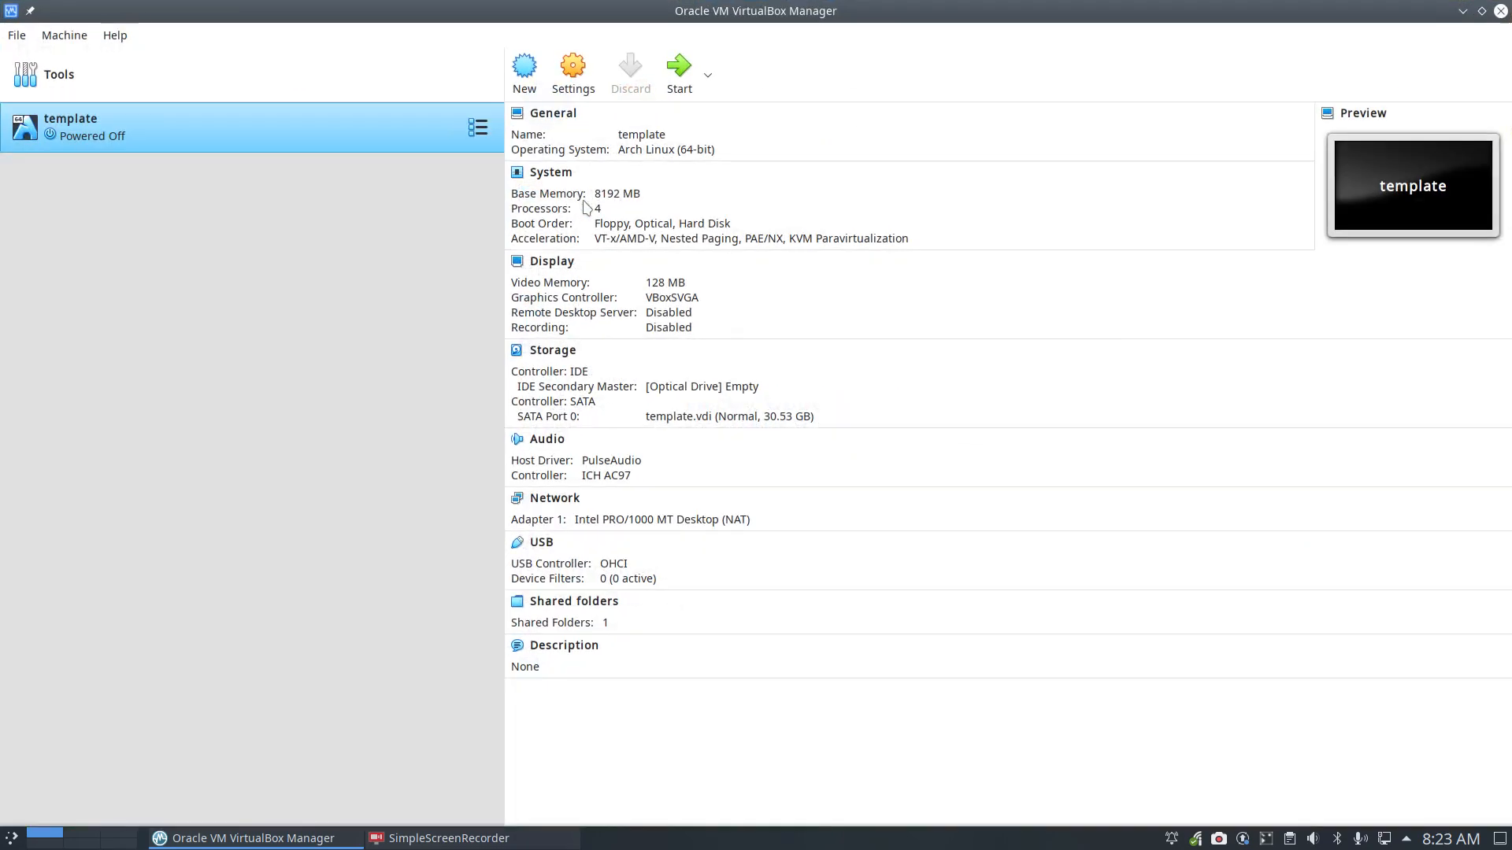
Step: Review the template machine's General settings and its System motherboard, processor and acceleration settings
left_click(587, 70)
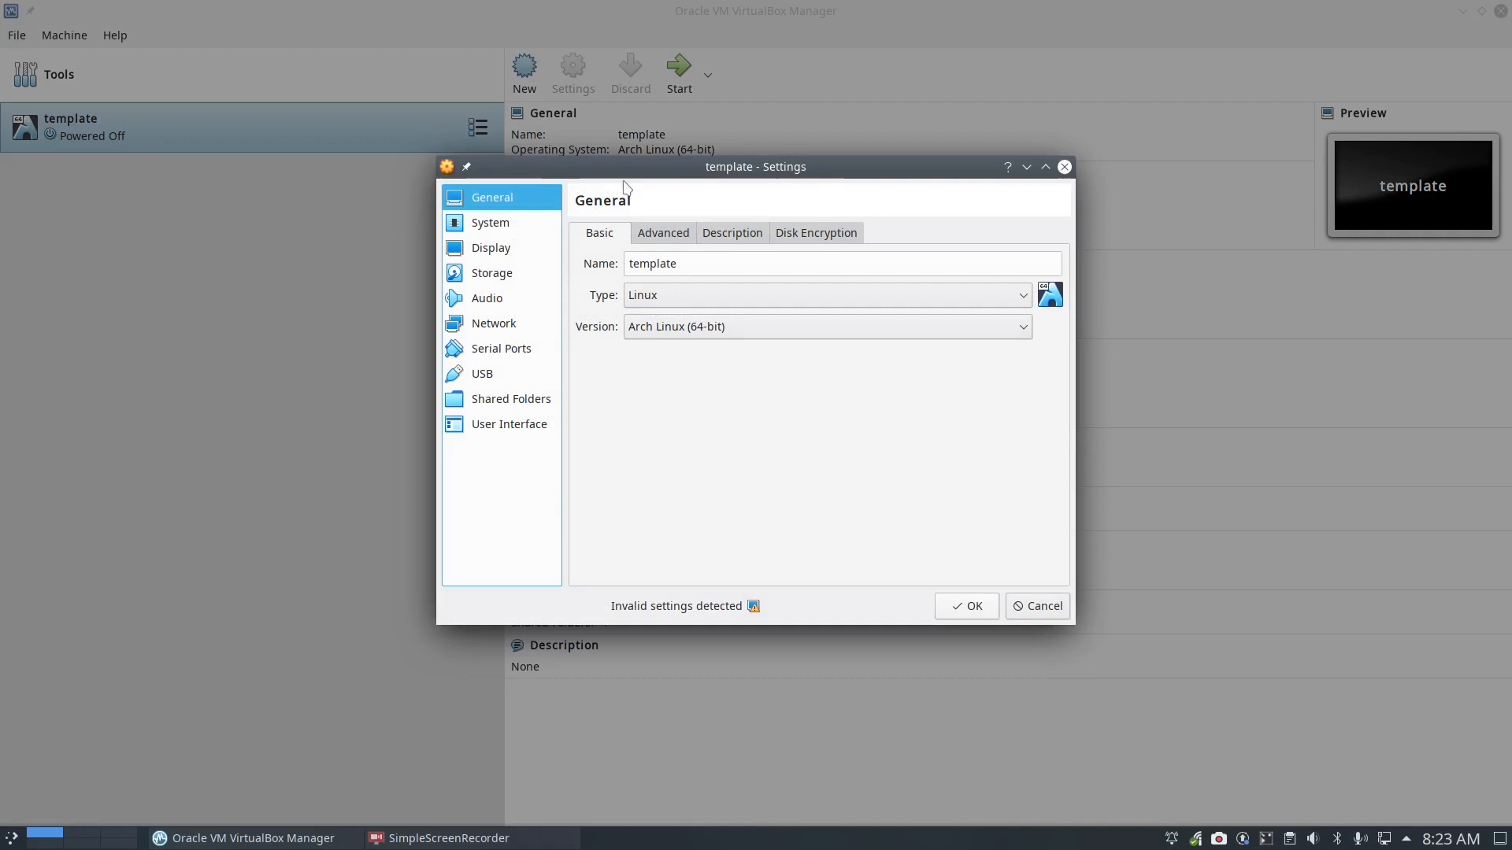
left_click(665, 234)
left_click(732, 235)
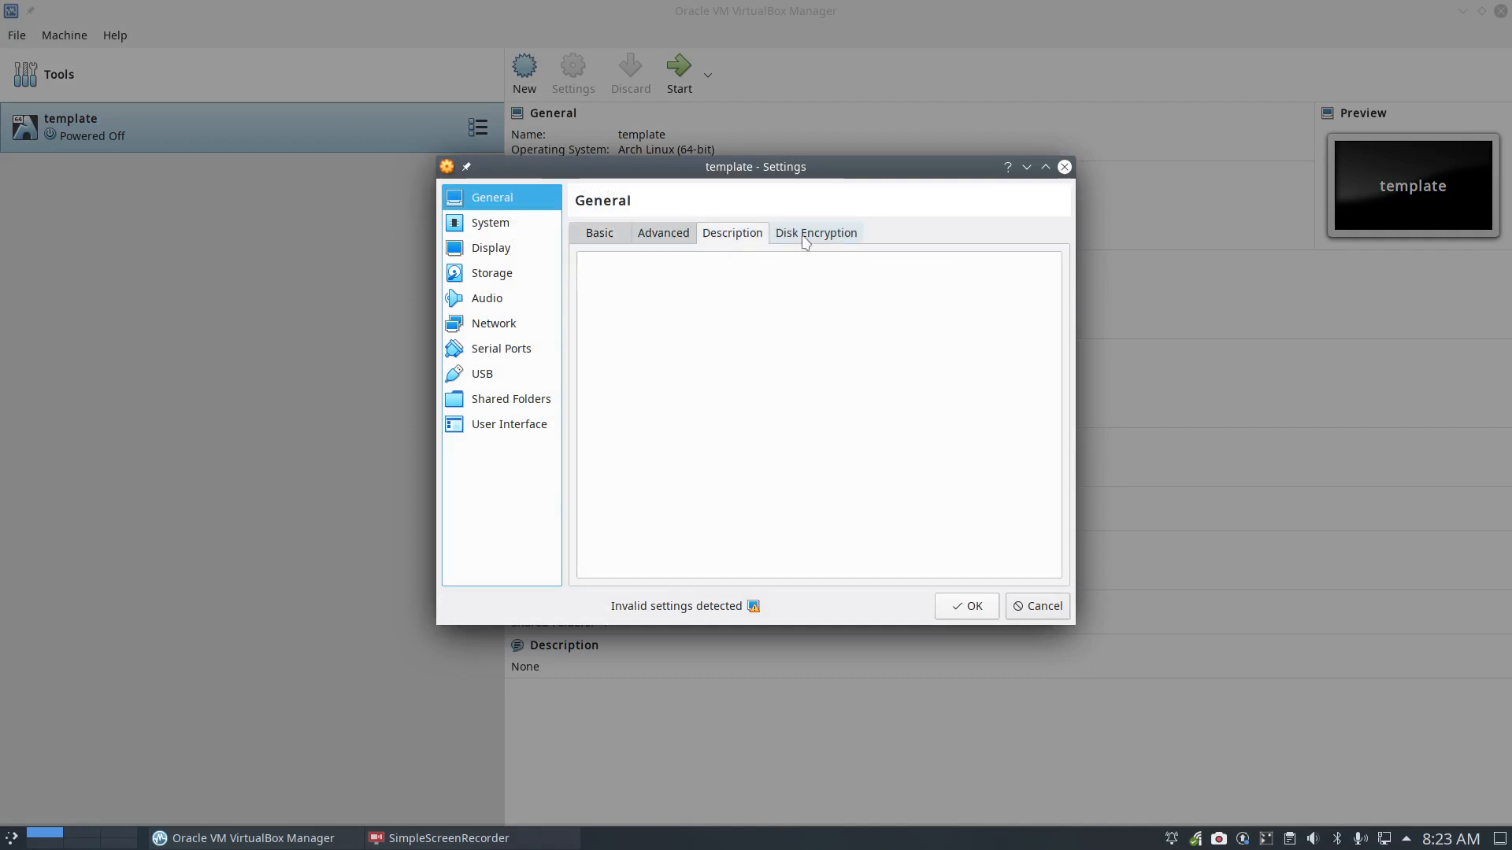
left_click(776, 236)
left_click(511, 226)
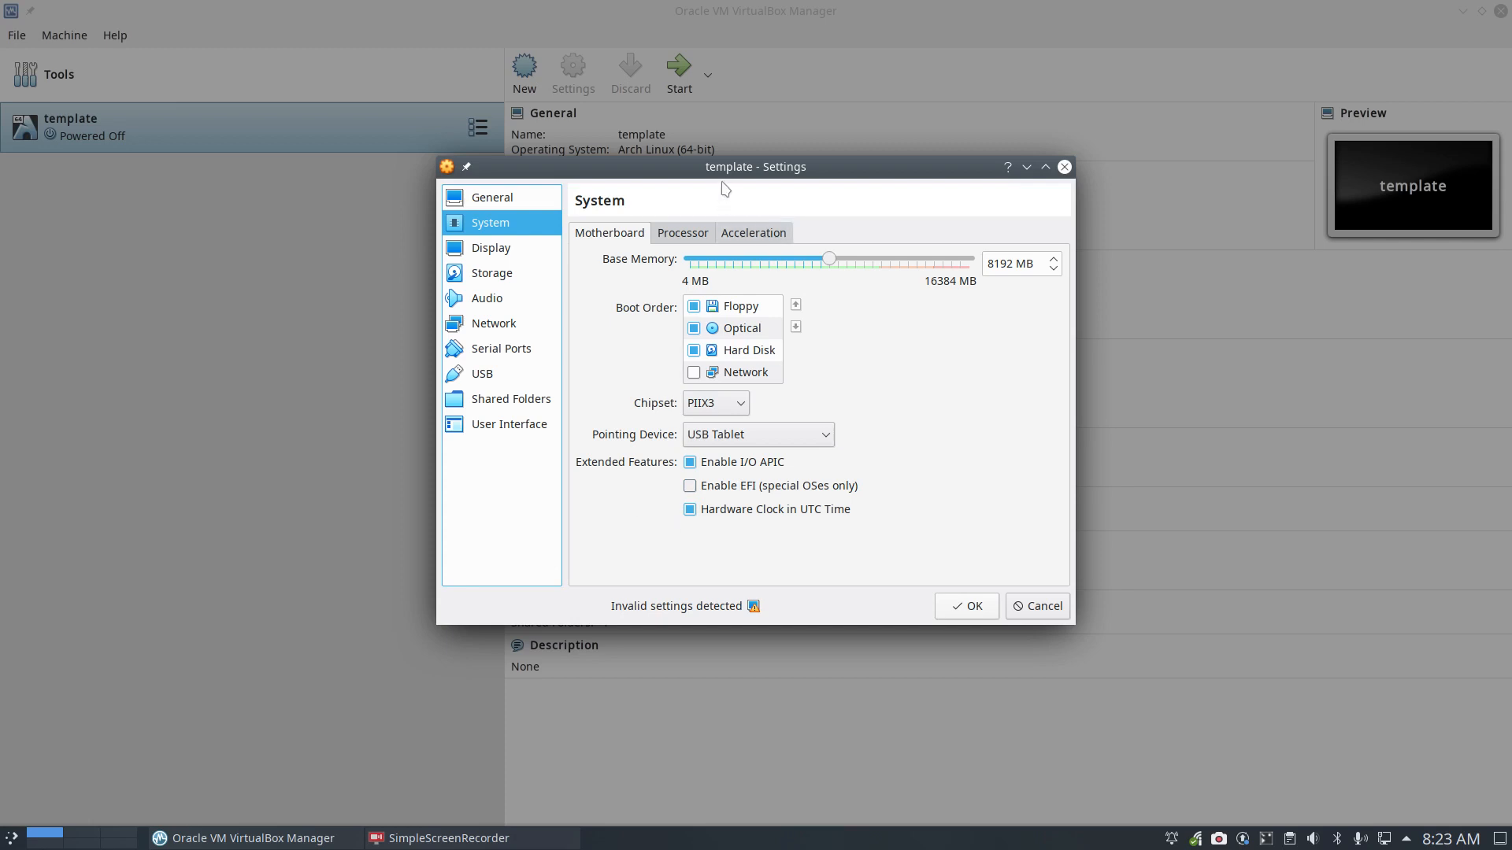
left_click(681, 240)
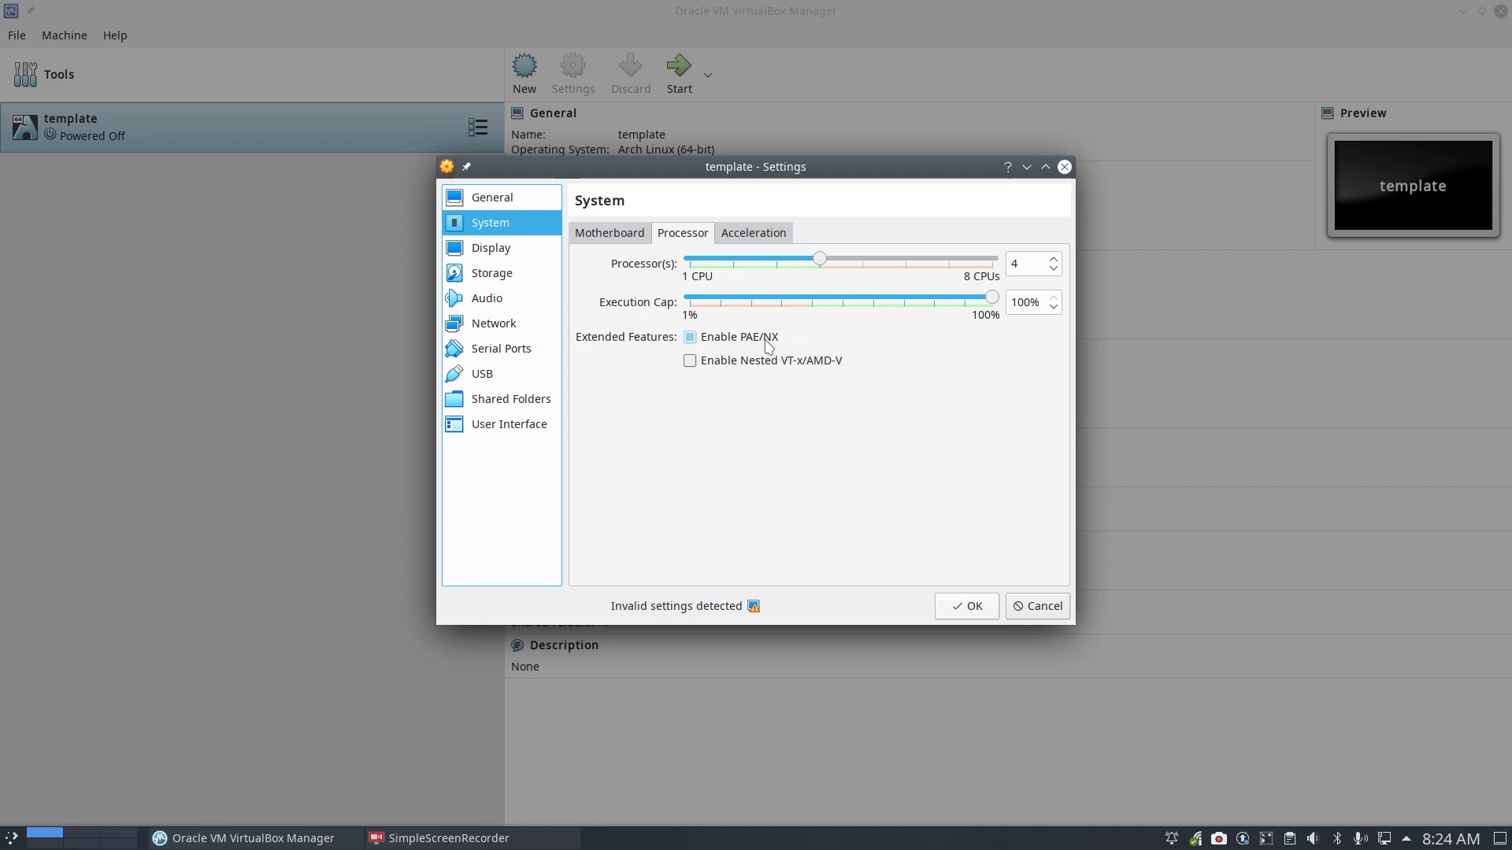
left_click(751, 339)
left_click(754, 234)
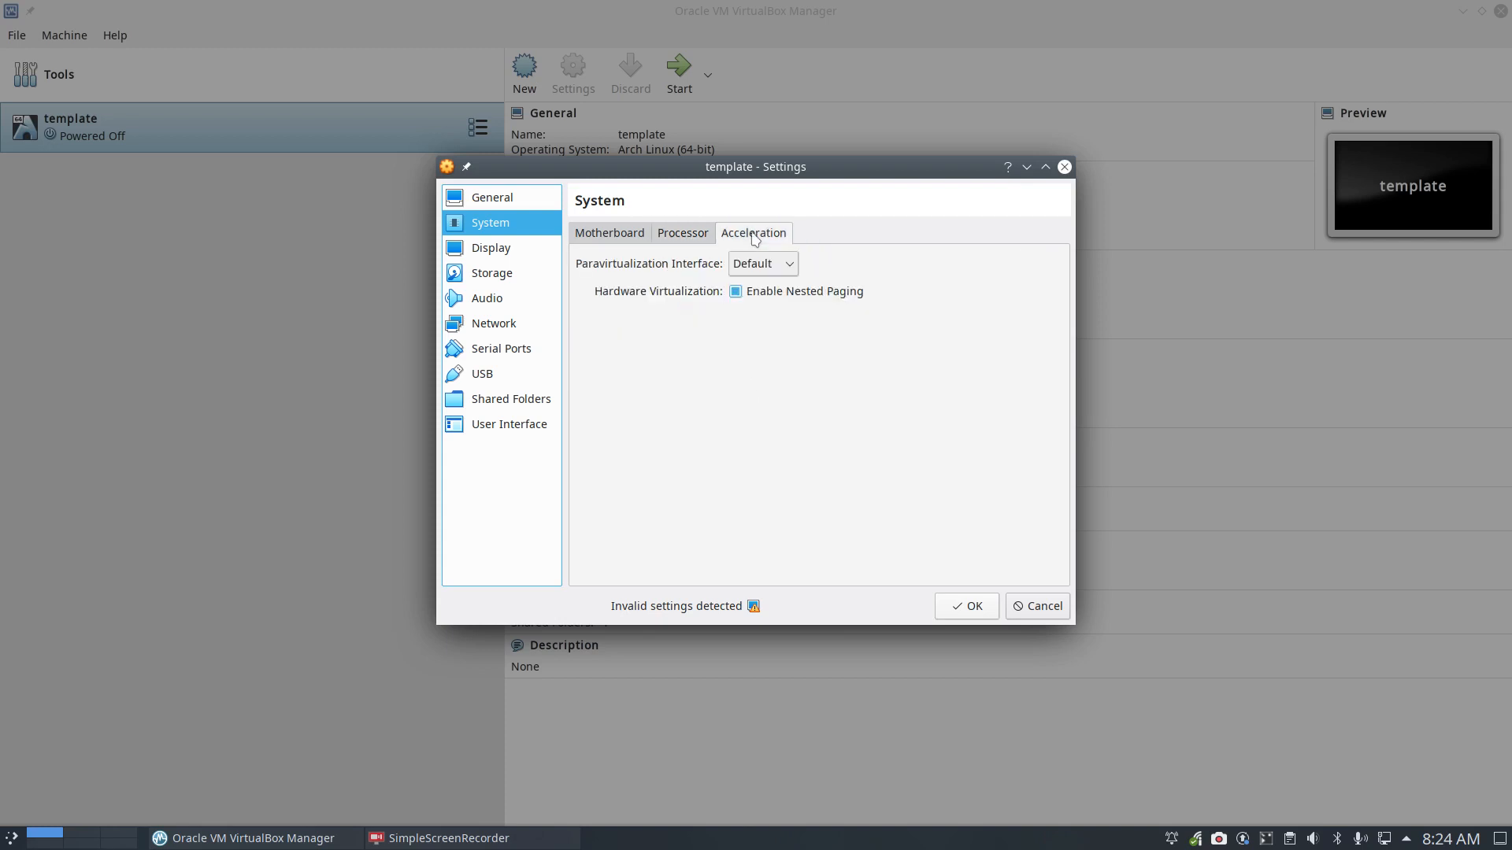
Step: In the template's display settings, set the video memory to 128 MB and select the VBoxSVGA graphics controller
left_click(520, 250)
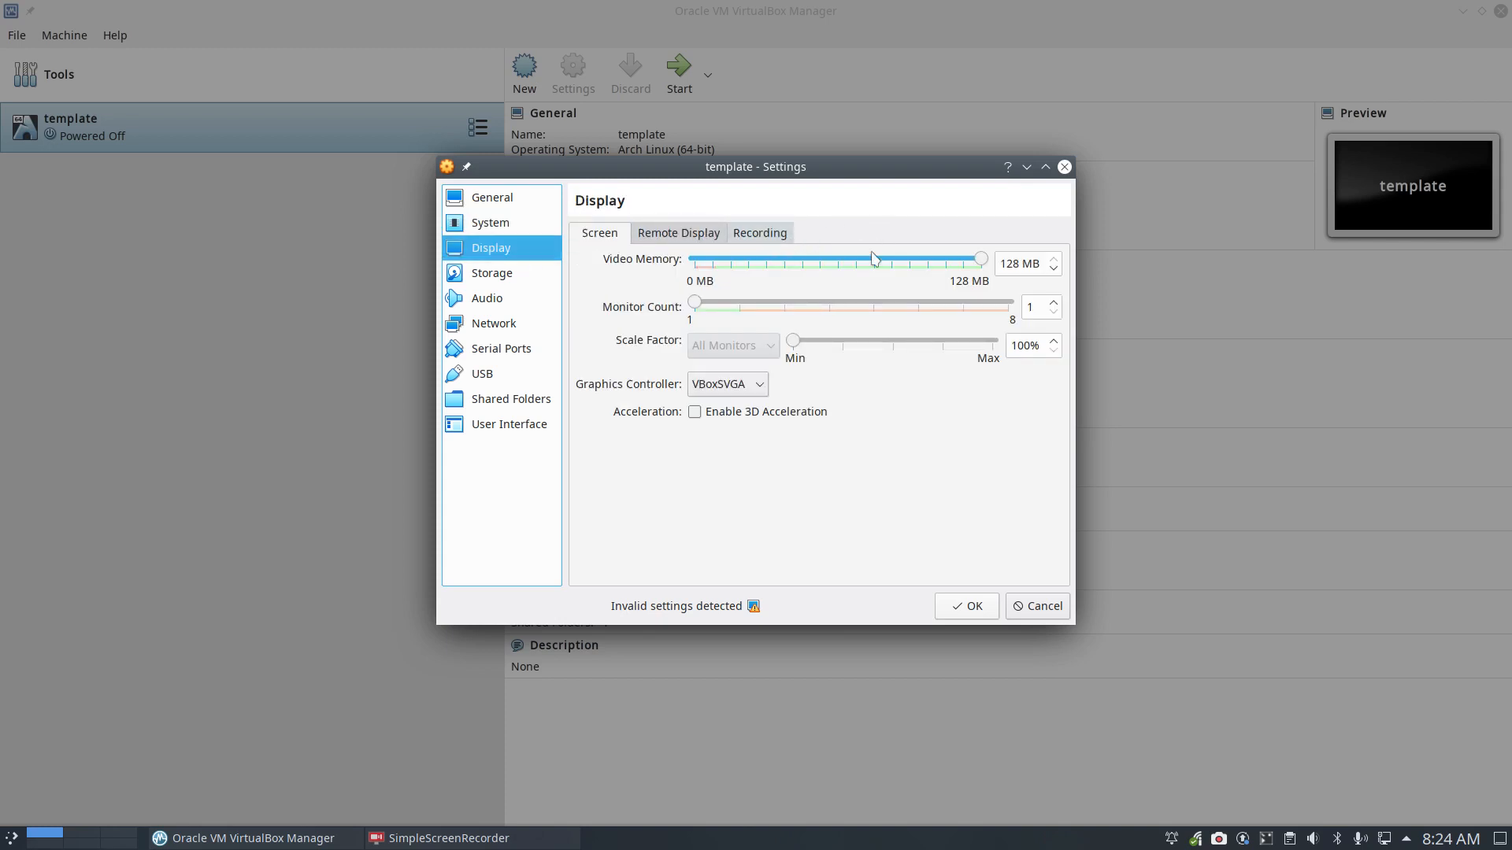
mouse_move(981, 261)
left_mouse_down()
mouse_move(830, 266)
mouse_move(968, 233)
mouse_move(985, 243)
left_mouse_up()
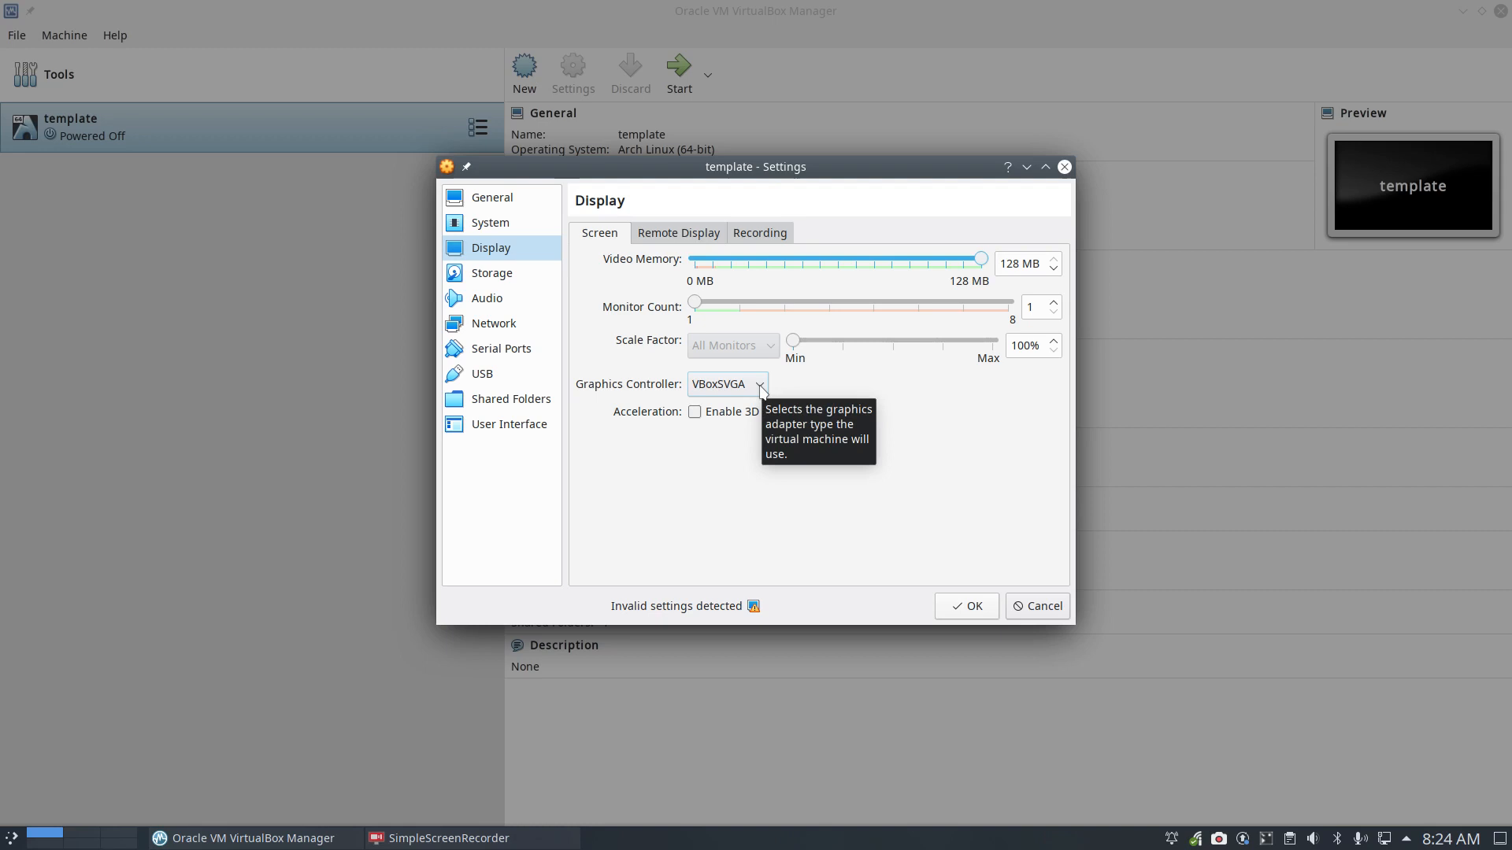
left_click(761, 386)
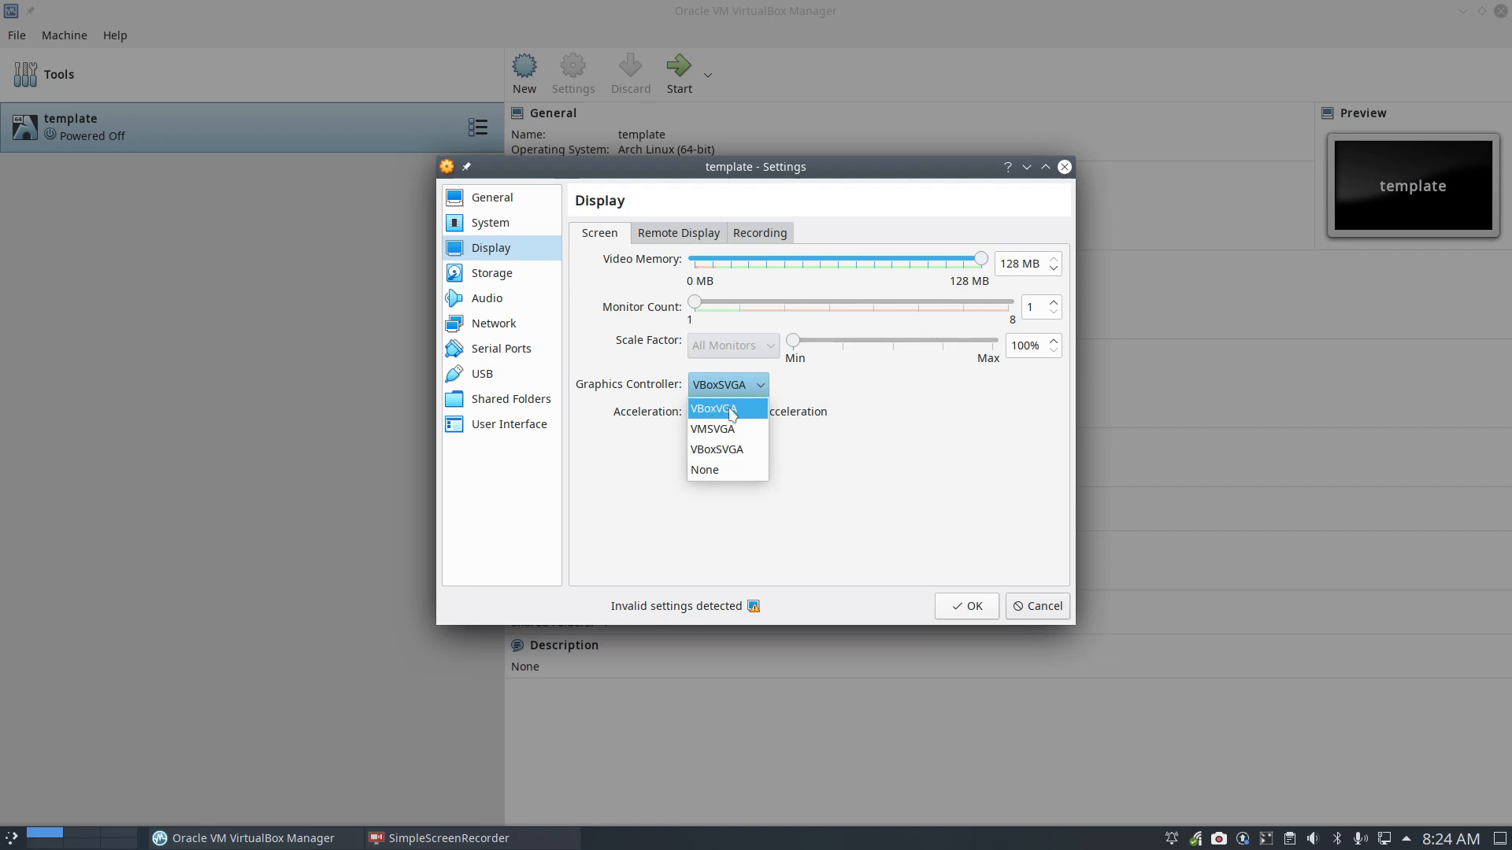
left_click(724, 455)
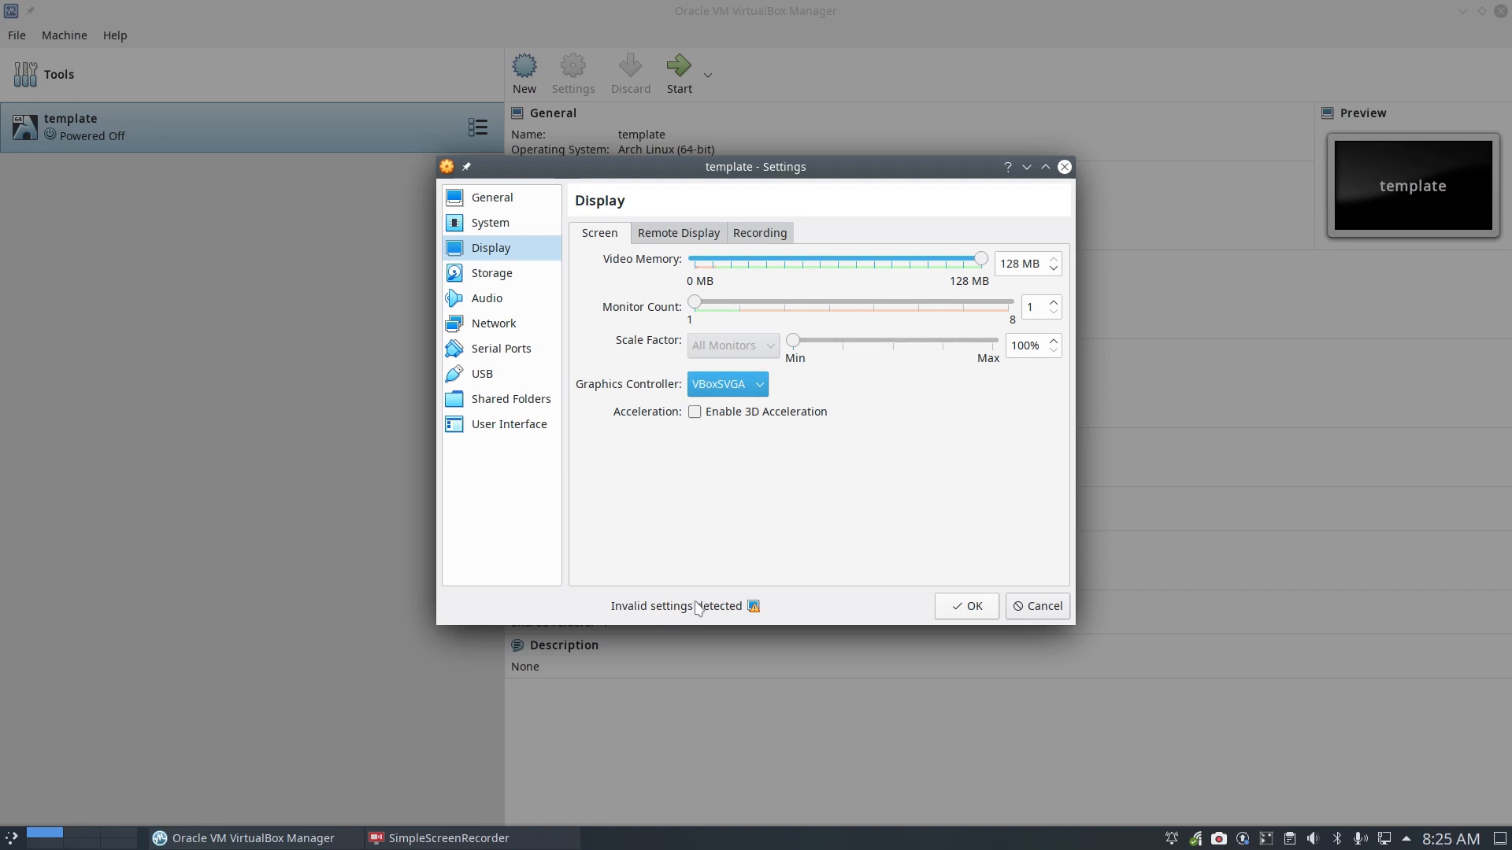
Step: Review the template's remote display, recording, storage, audio, serial port and USB settings
left_click(699, 234)
left_click(772, 234)
left_click(514, 278)
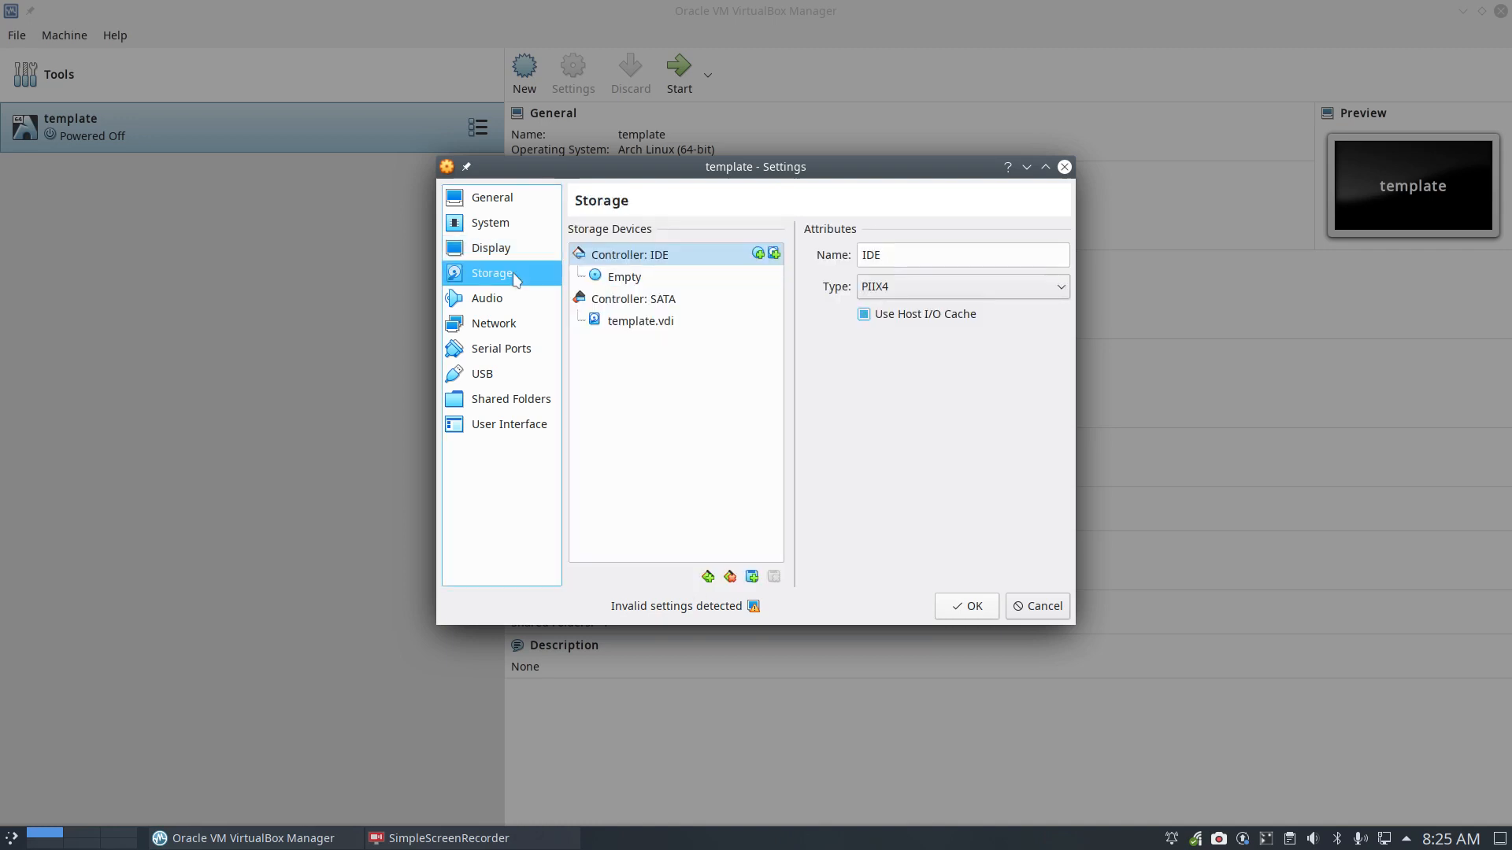
left_click(513, 301)
left_click(508, 349)
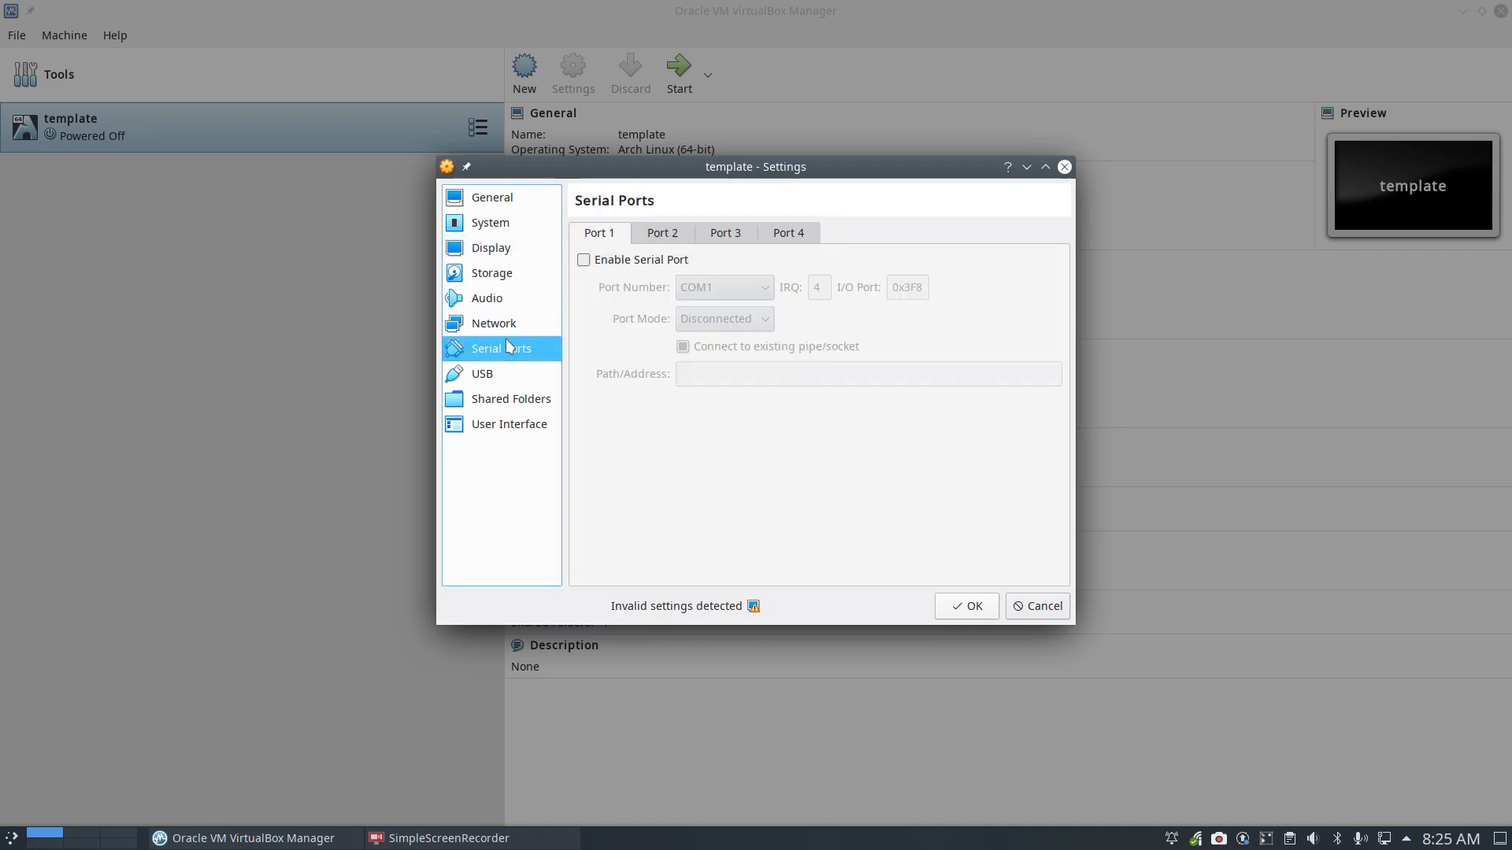
left_click(511, 336)
left_click(508, 351)
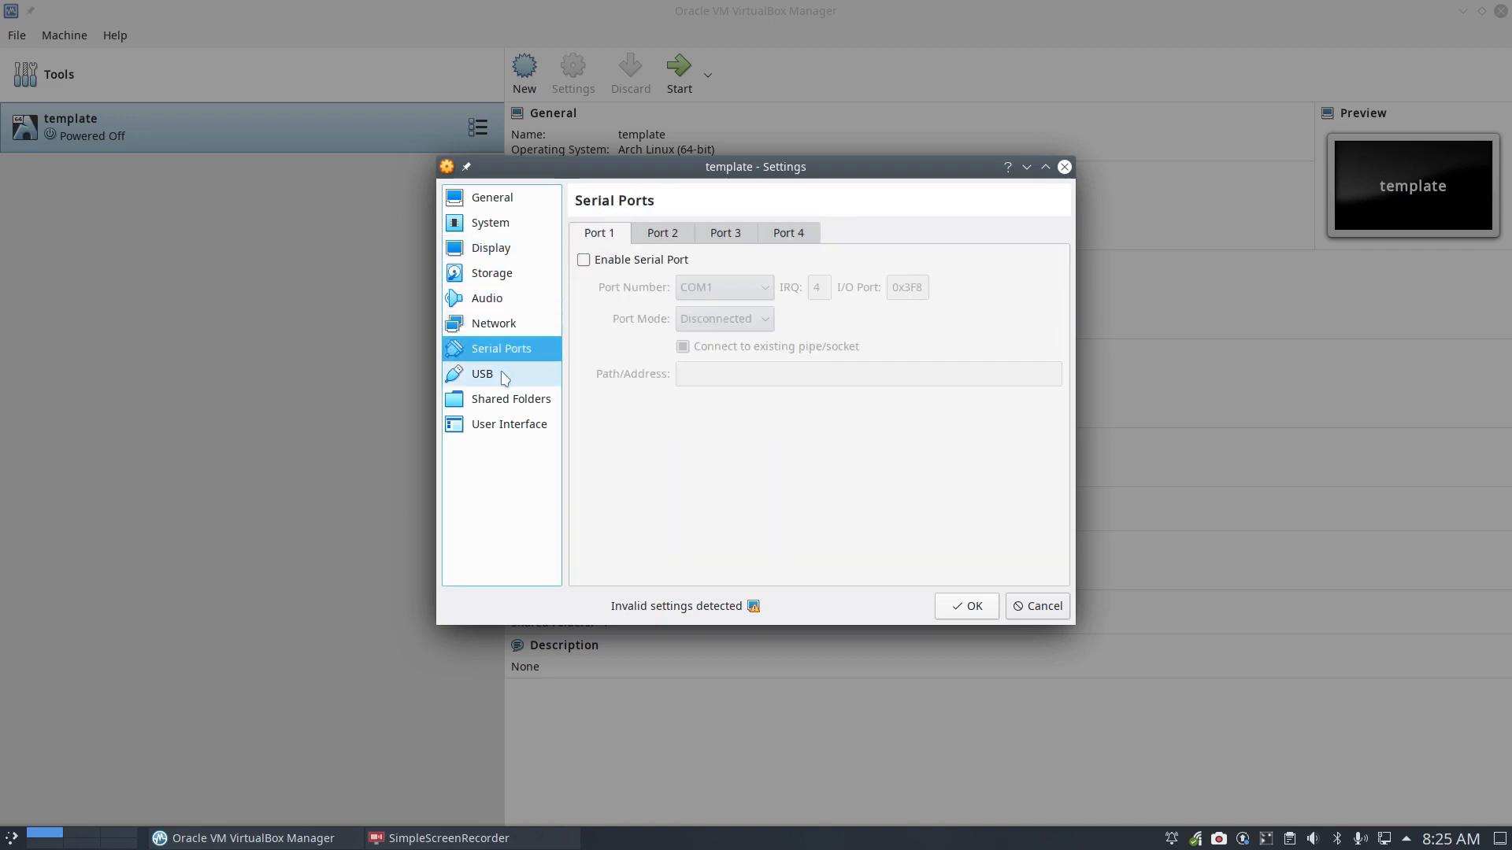
left_click(508, 375)
Step: Add the home directory's Templates folder as a shared folder of the template machine with auto-mount enabled
left_click(508, 398)
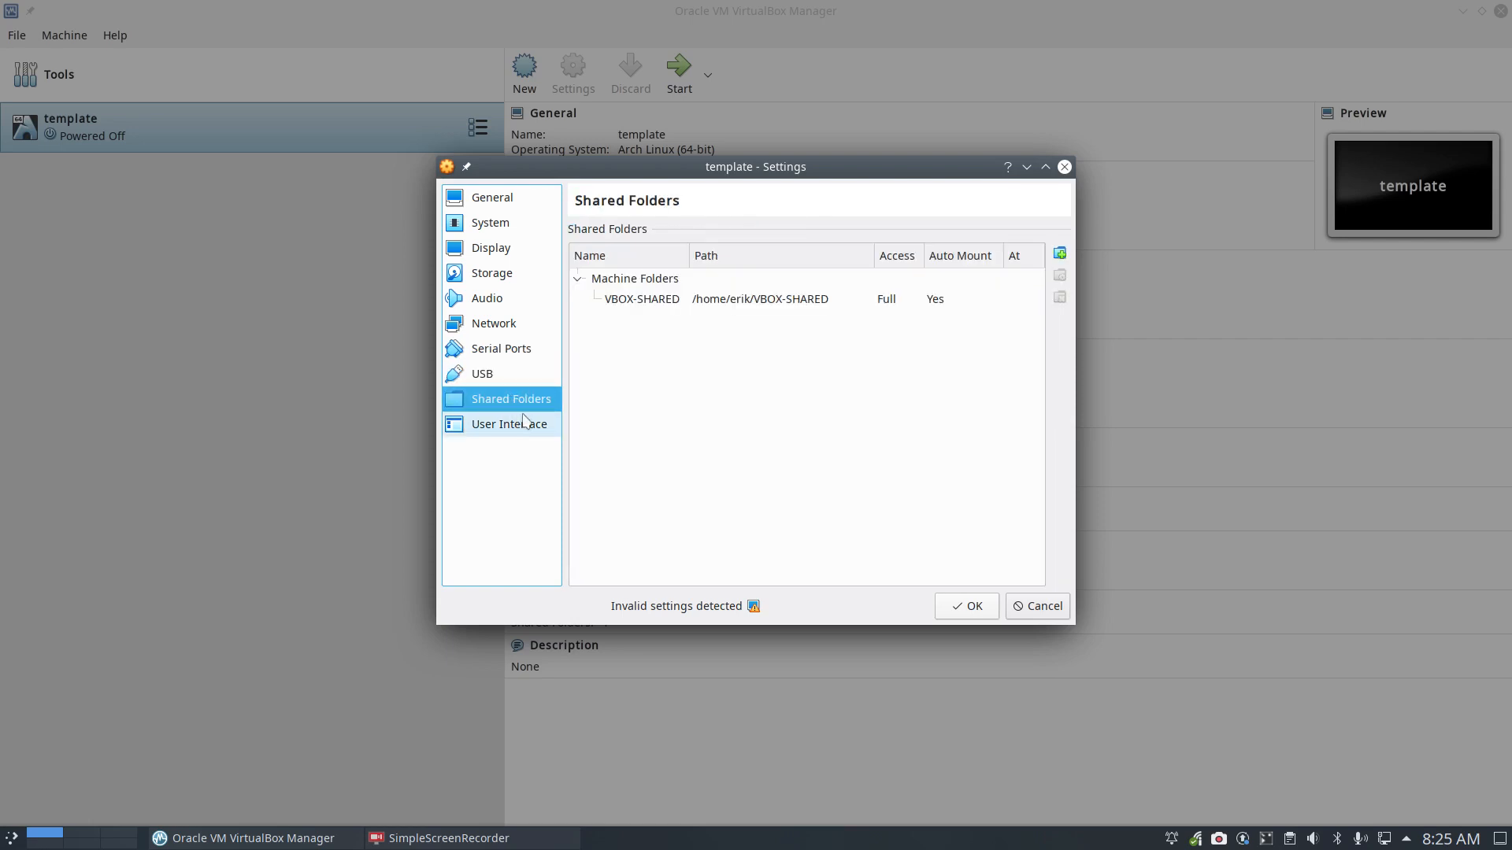
left_click(729, 304)
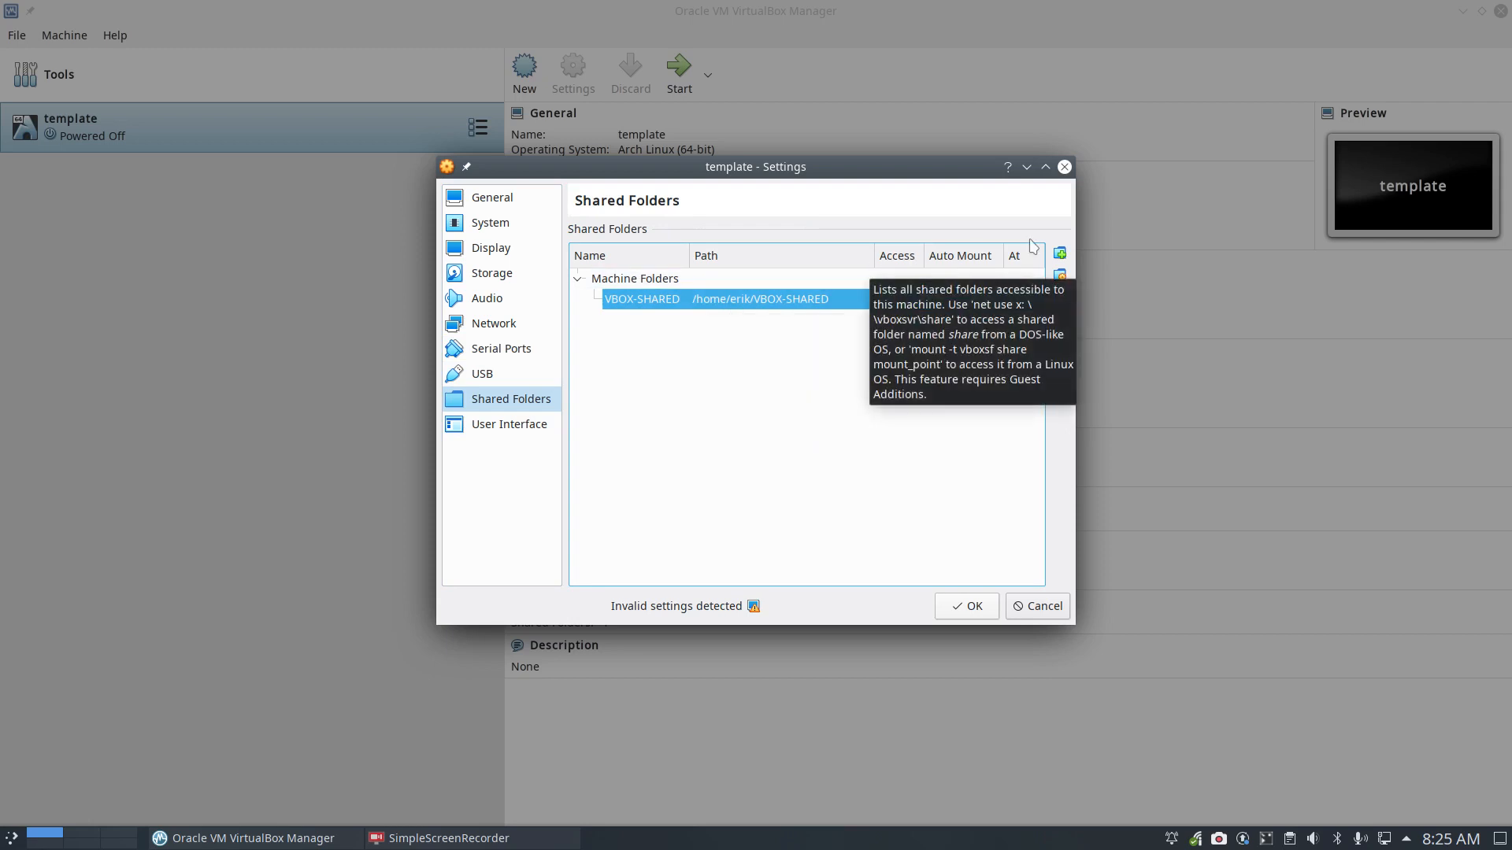
left_click(1060, 252)
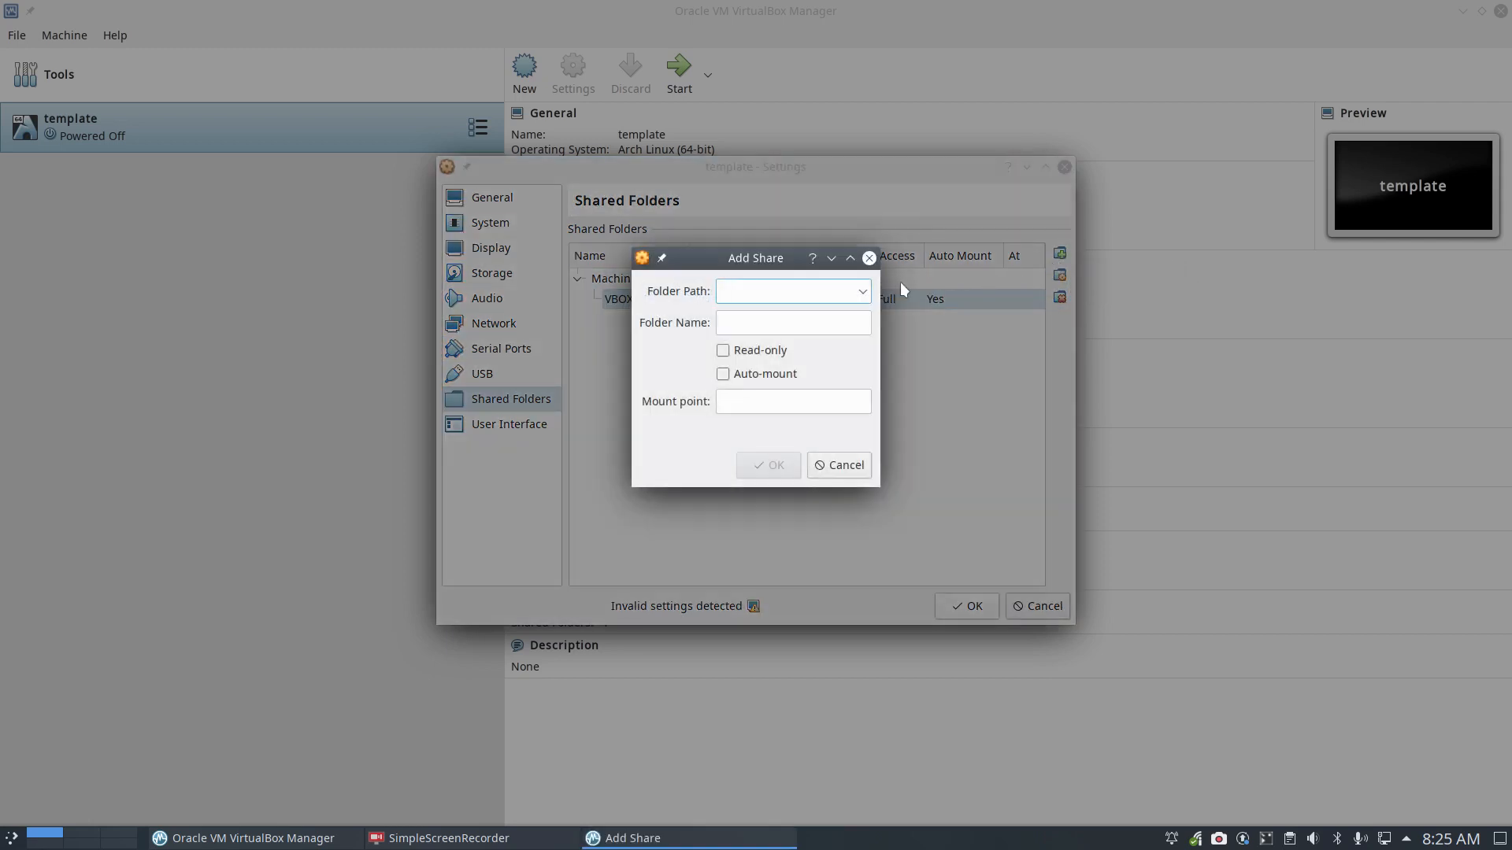
left_click(863, 292)
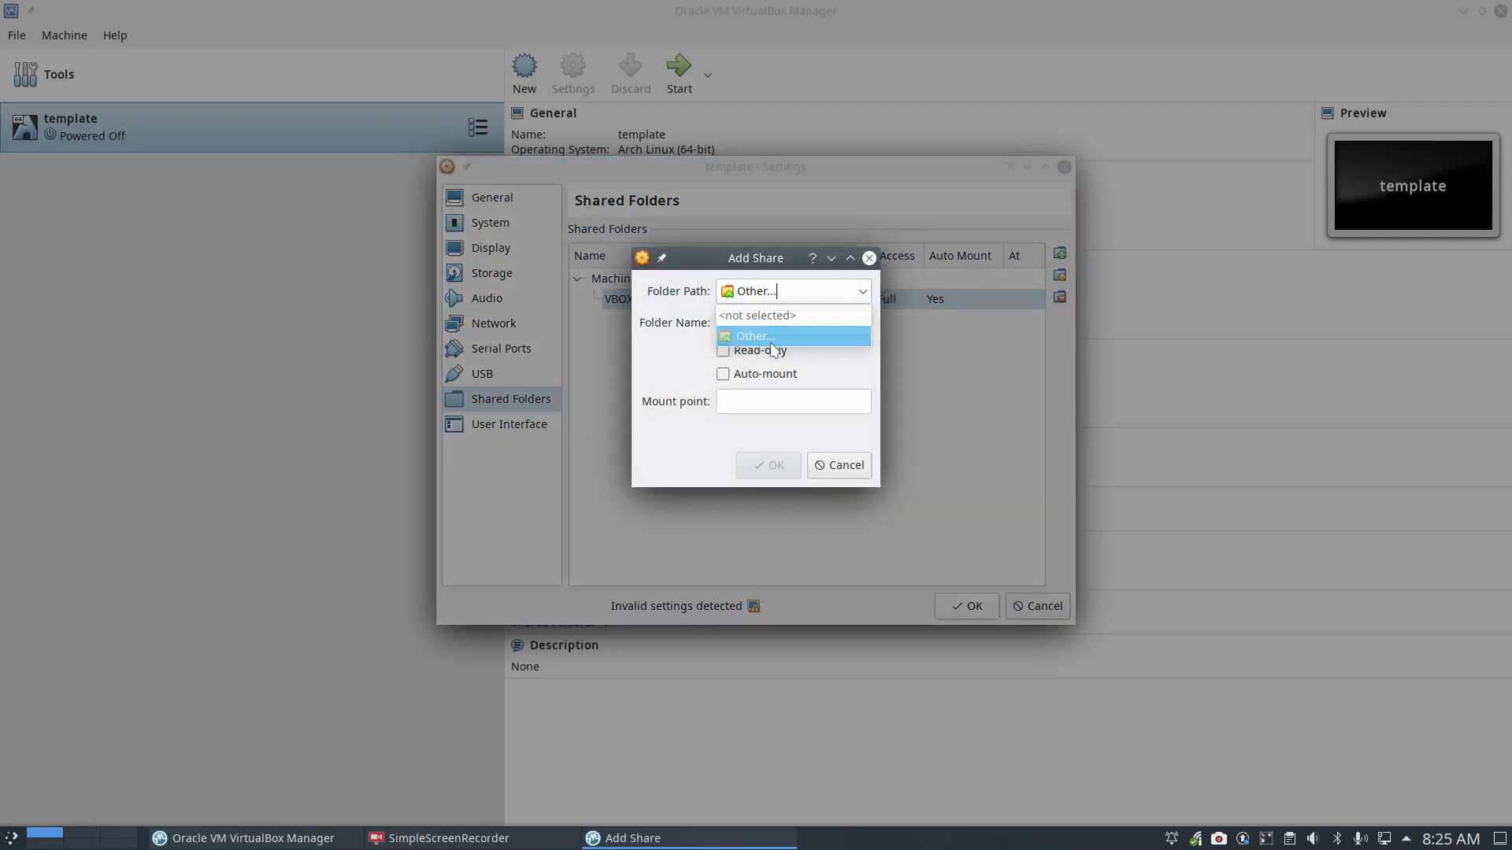
left_click(755, 336)
scroll(675, 381, "down", 6)
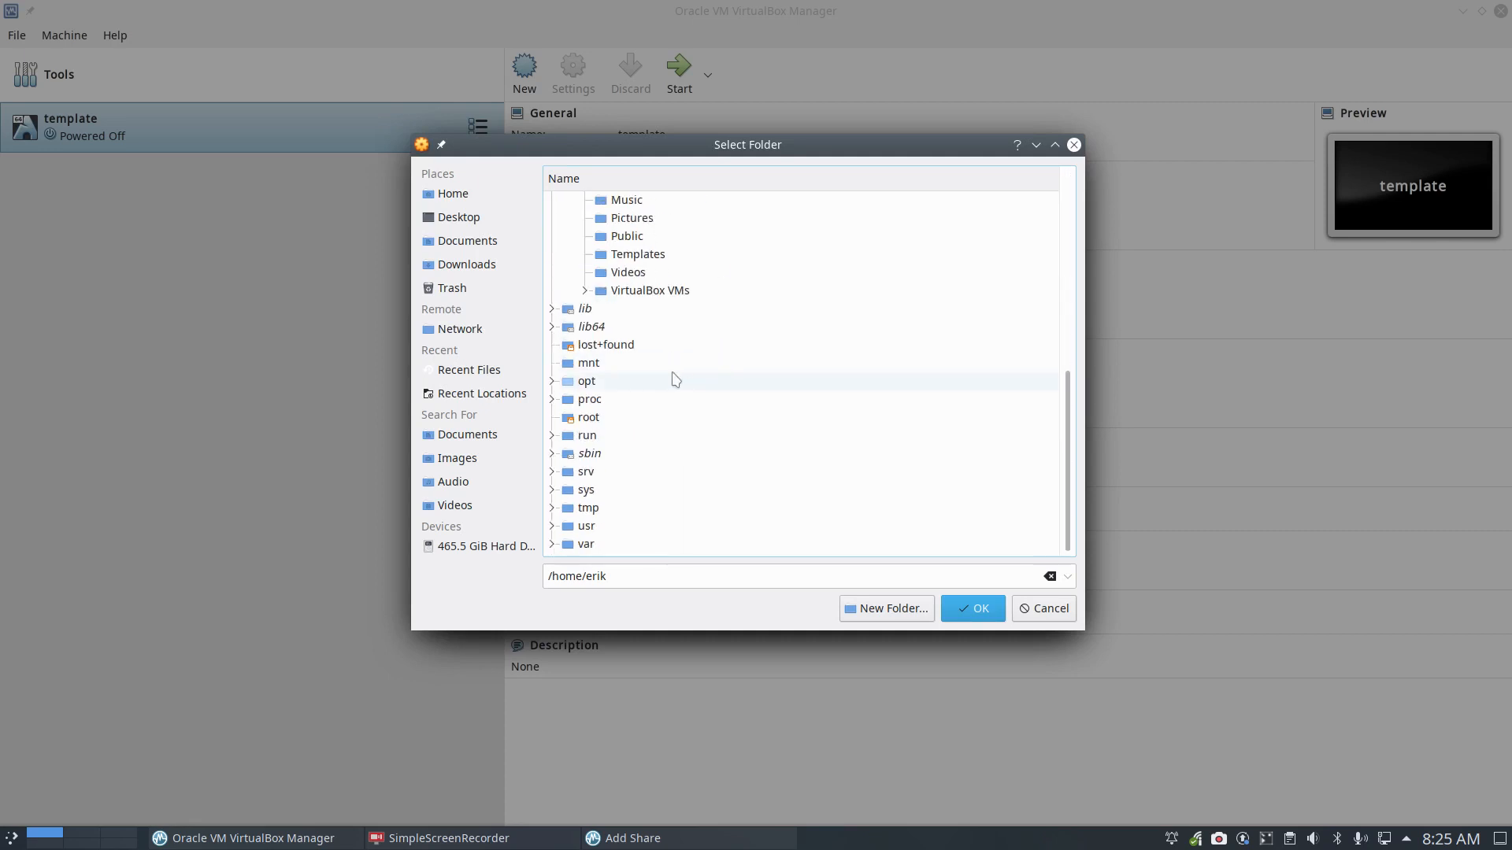
scroll(674, 374, "up", 2)
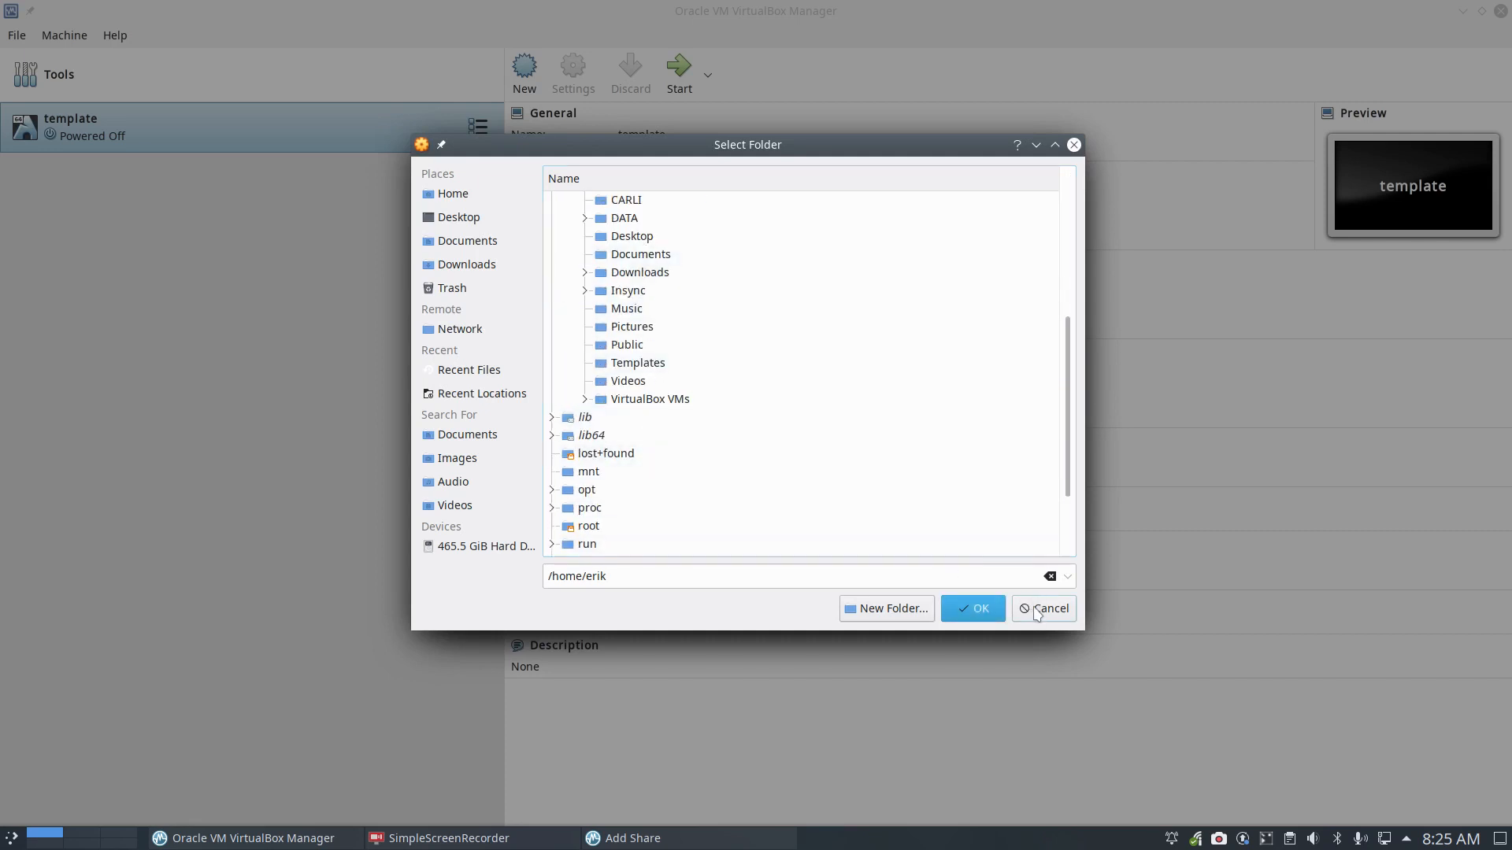
left_click(680, 364)
left_click(975, 608)
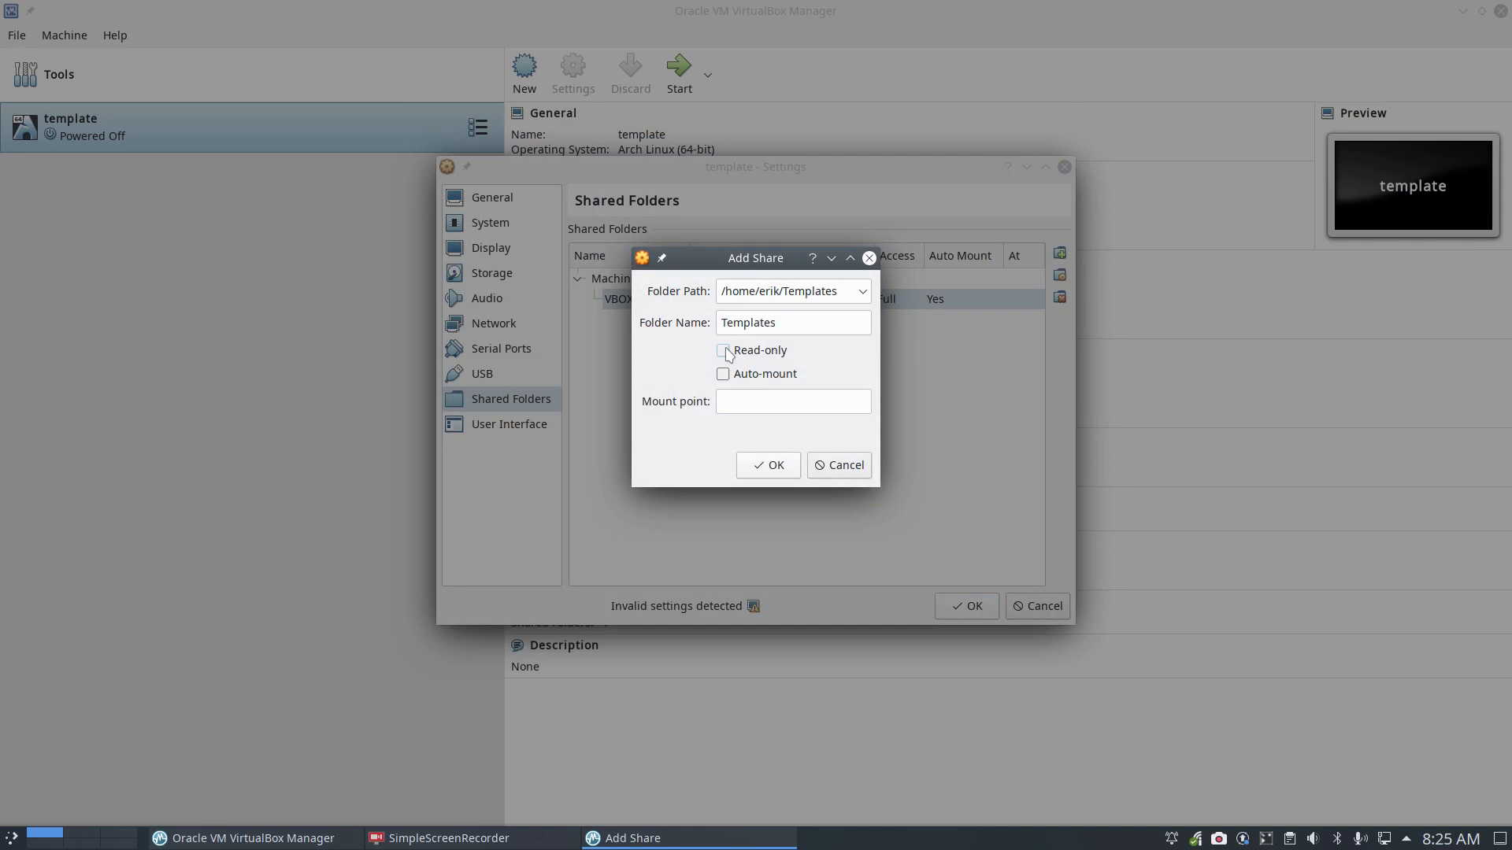
left_click(723, 375)
left_click(759, 466)
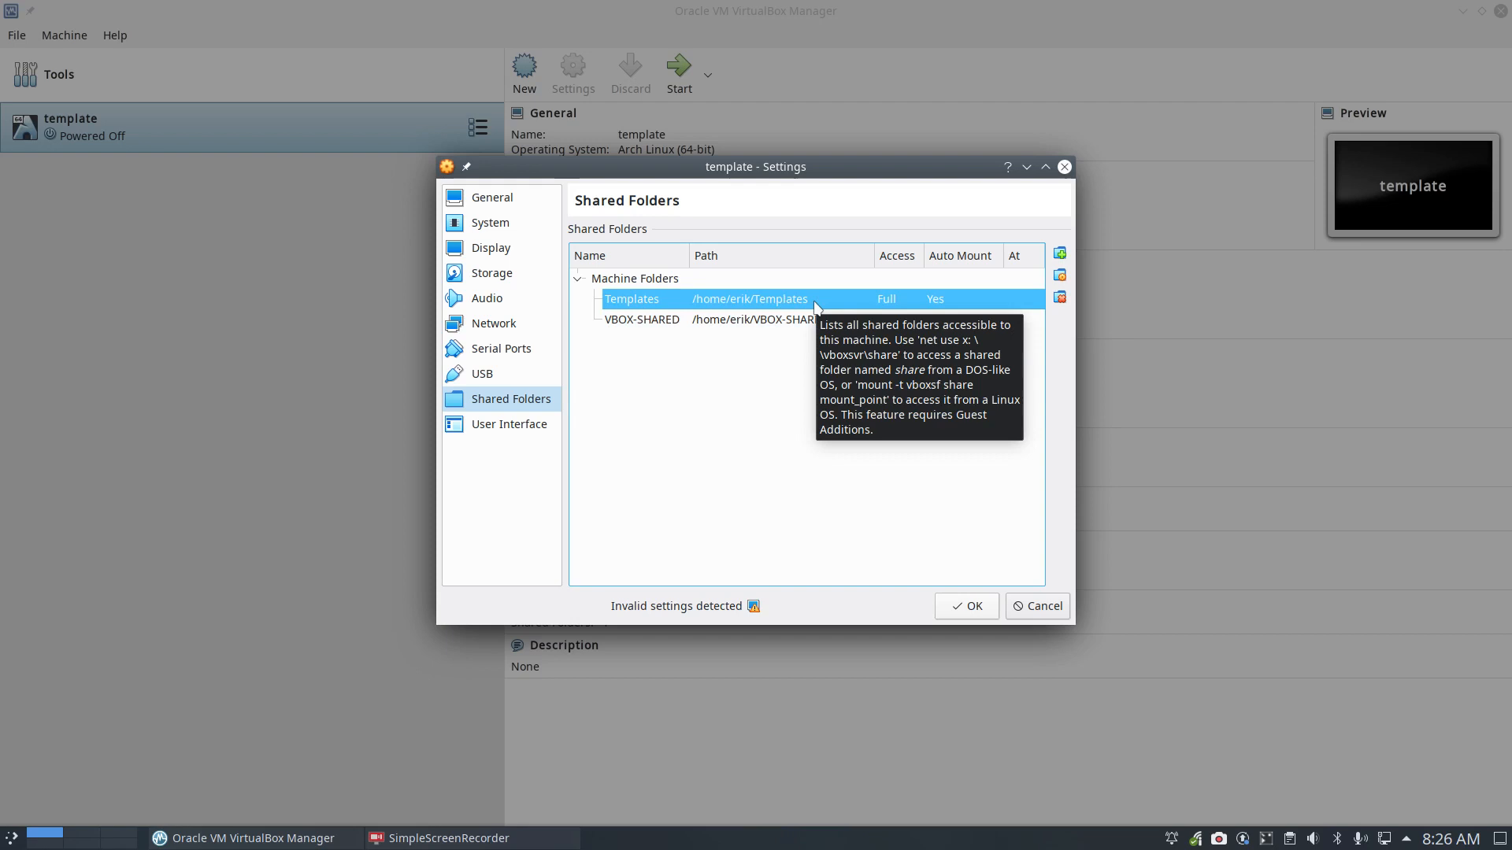
Step: Remove the Templates shared folder and save the template machine's settings
left_click(1059, 298)
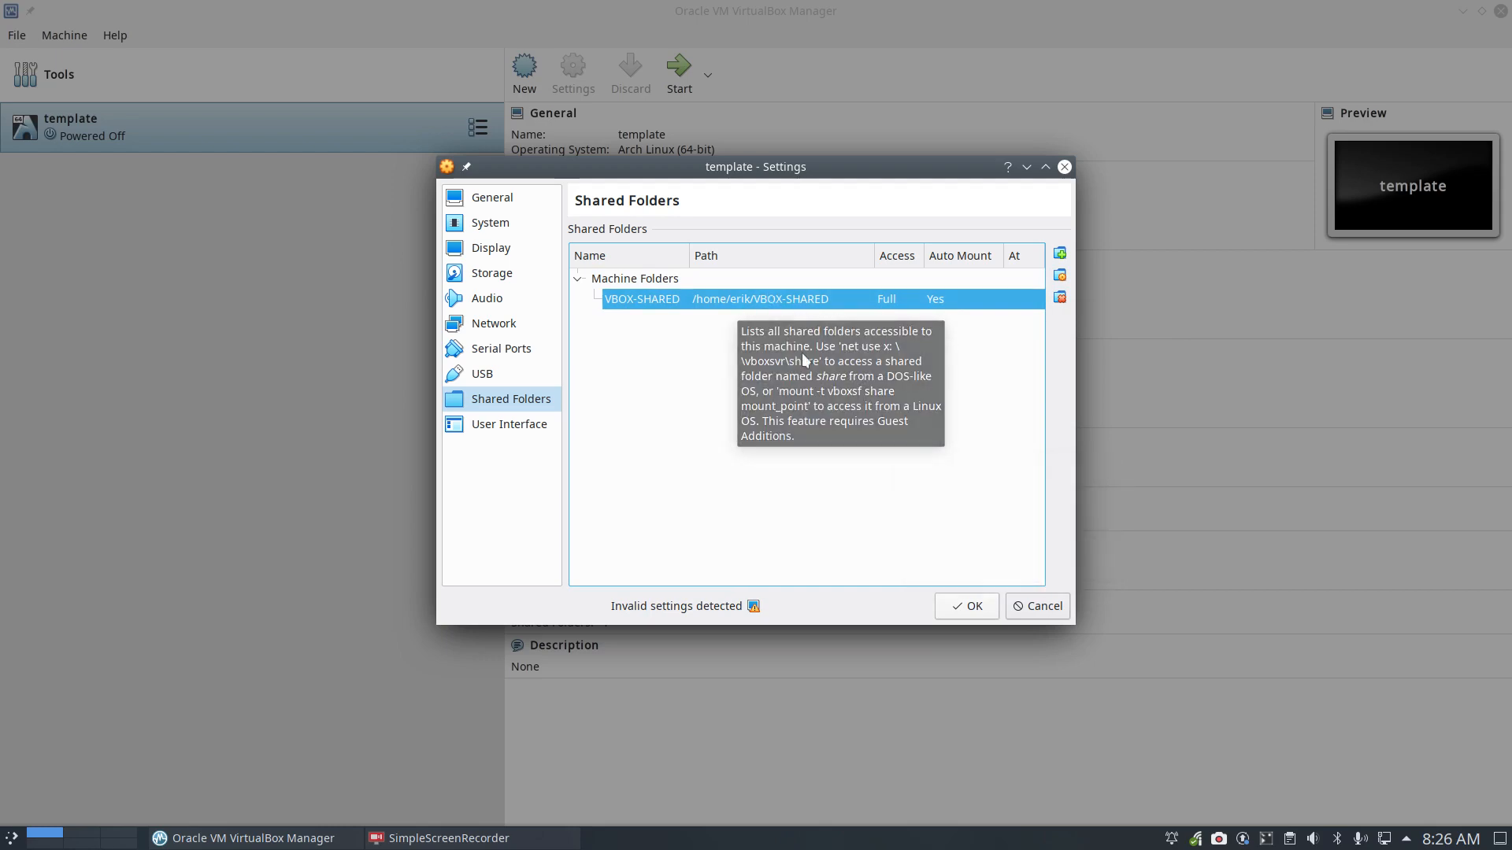
left_click(970, 607)
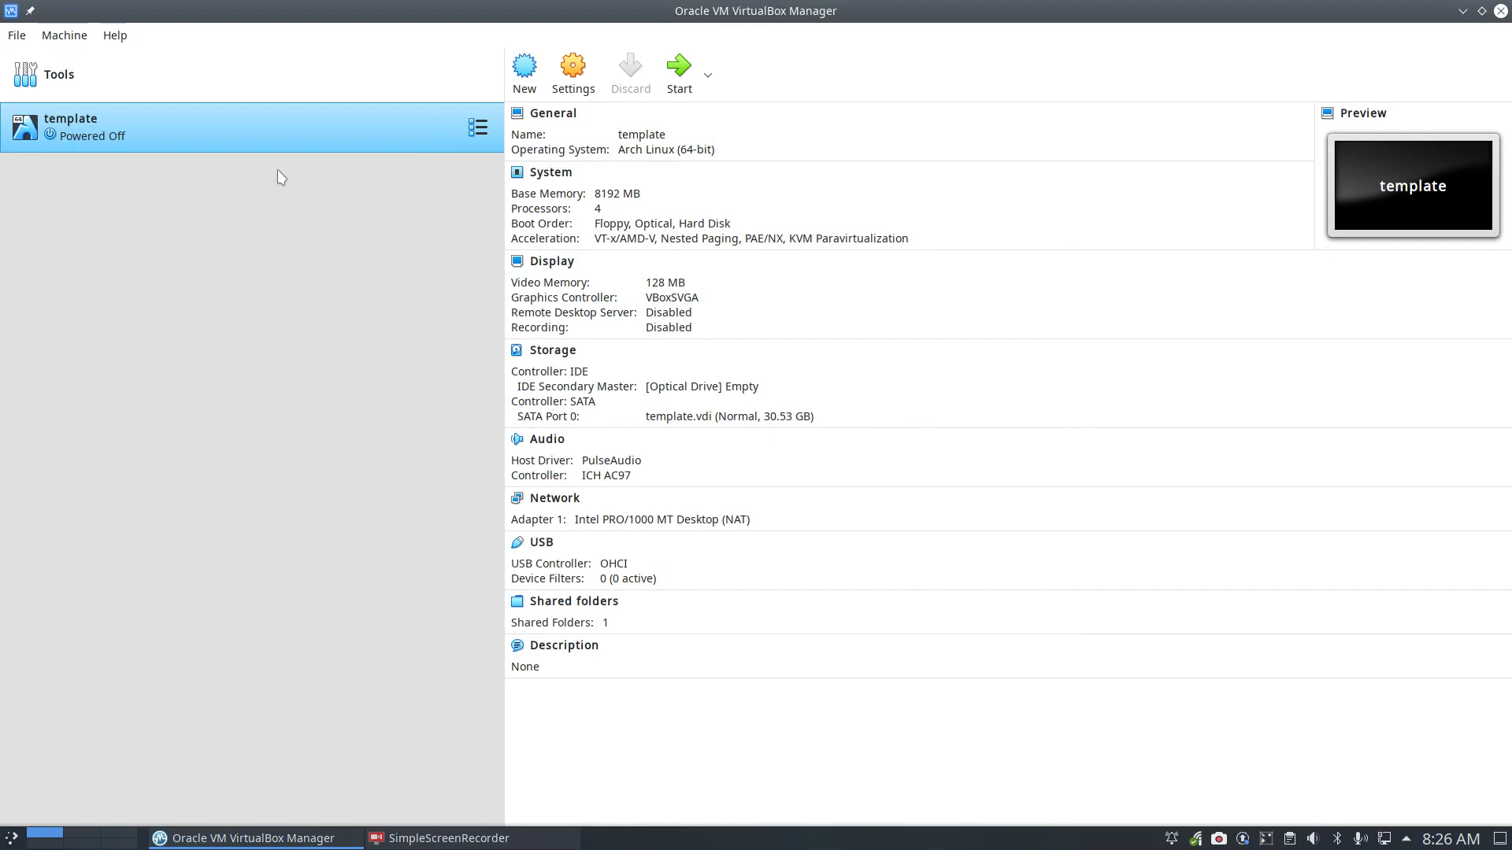
Step: Clone the template machine under the name ArcoLinux June, accepting the remaining default clone options
right_click(268, 140)
left_click(309, 166)
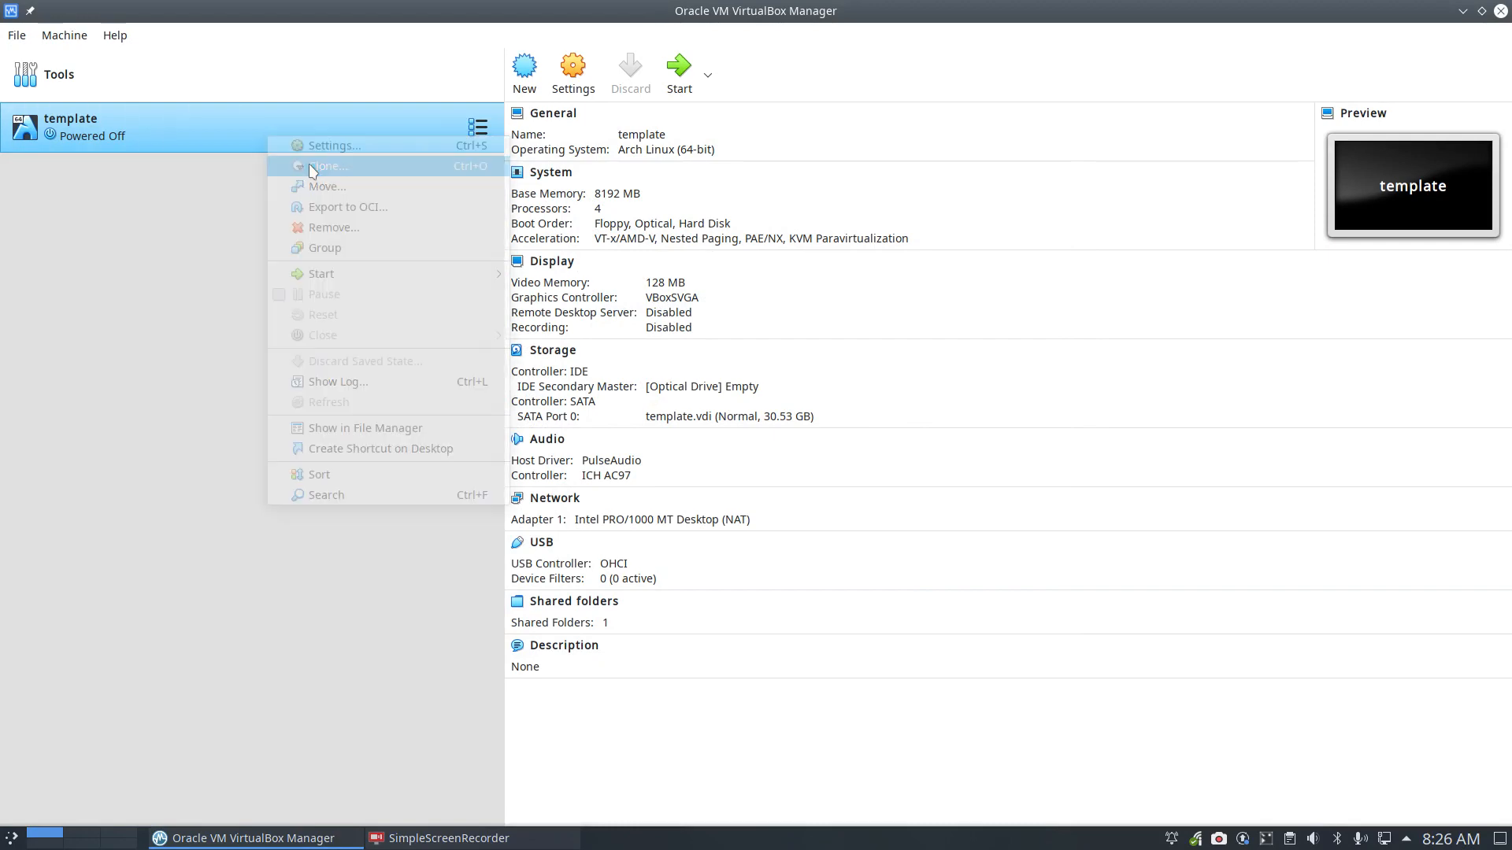
type("ArcoLinux")
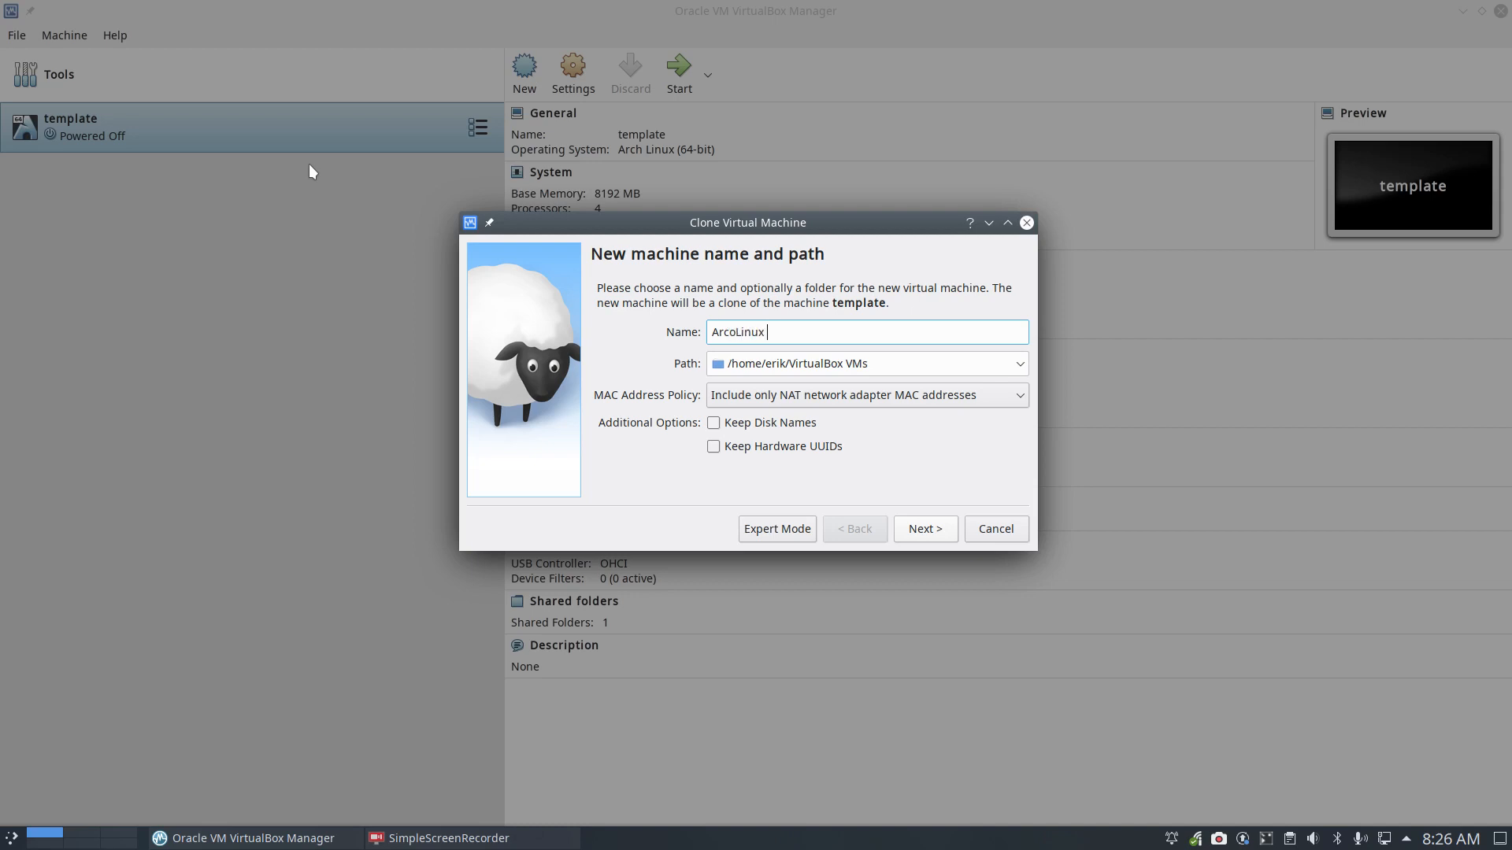
type("June")
key("Return")
key("Return")
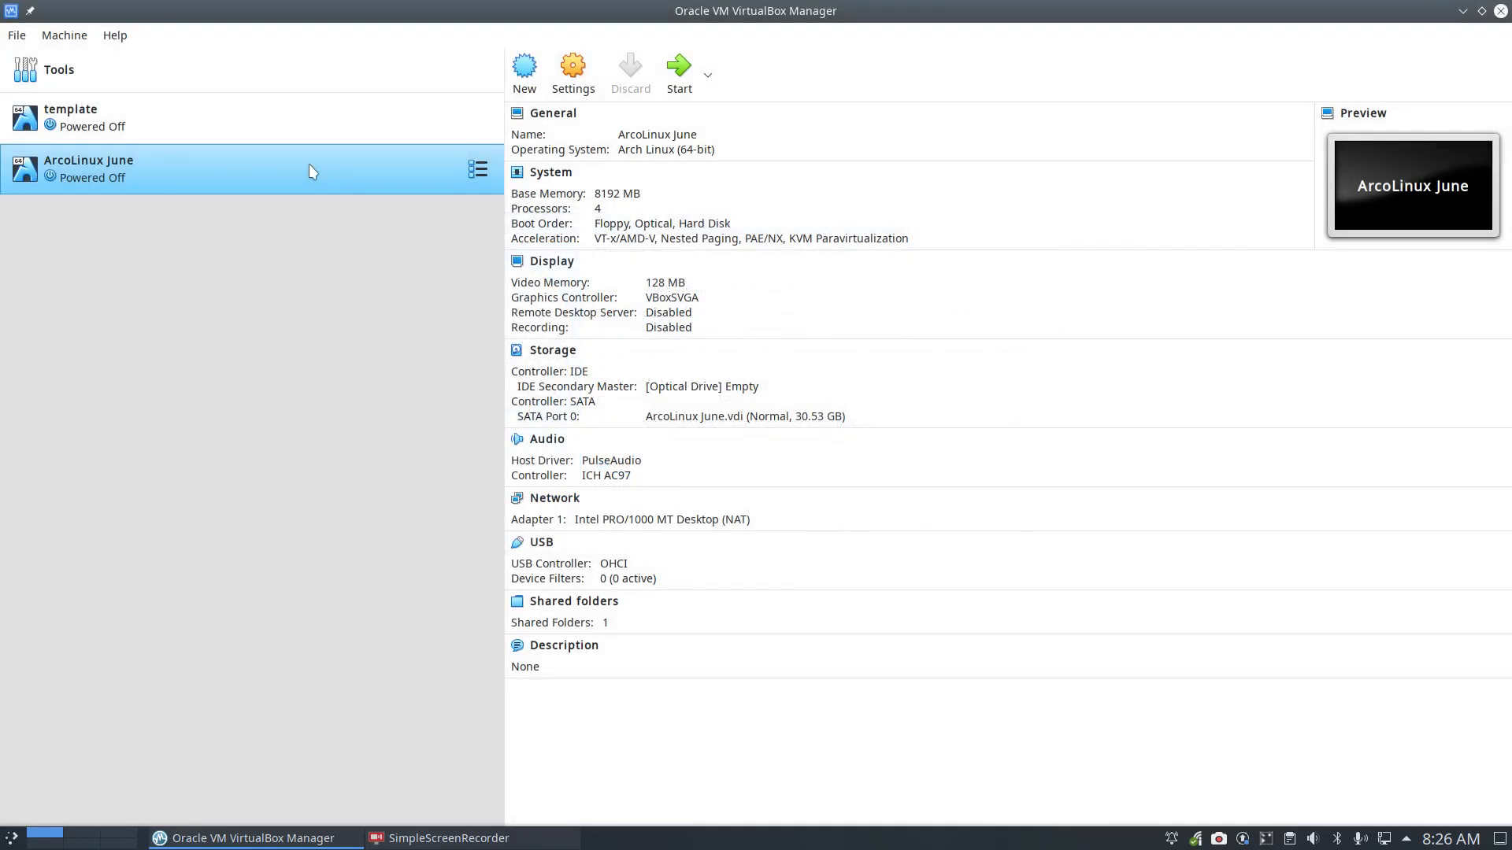
Step: Insert arcolinux-v20.6.5.iso from Downloads into the optical drive of ArcoLinux June and start that machine
left_click(728, 394)
left_click(800, 411)
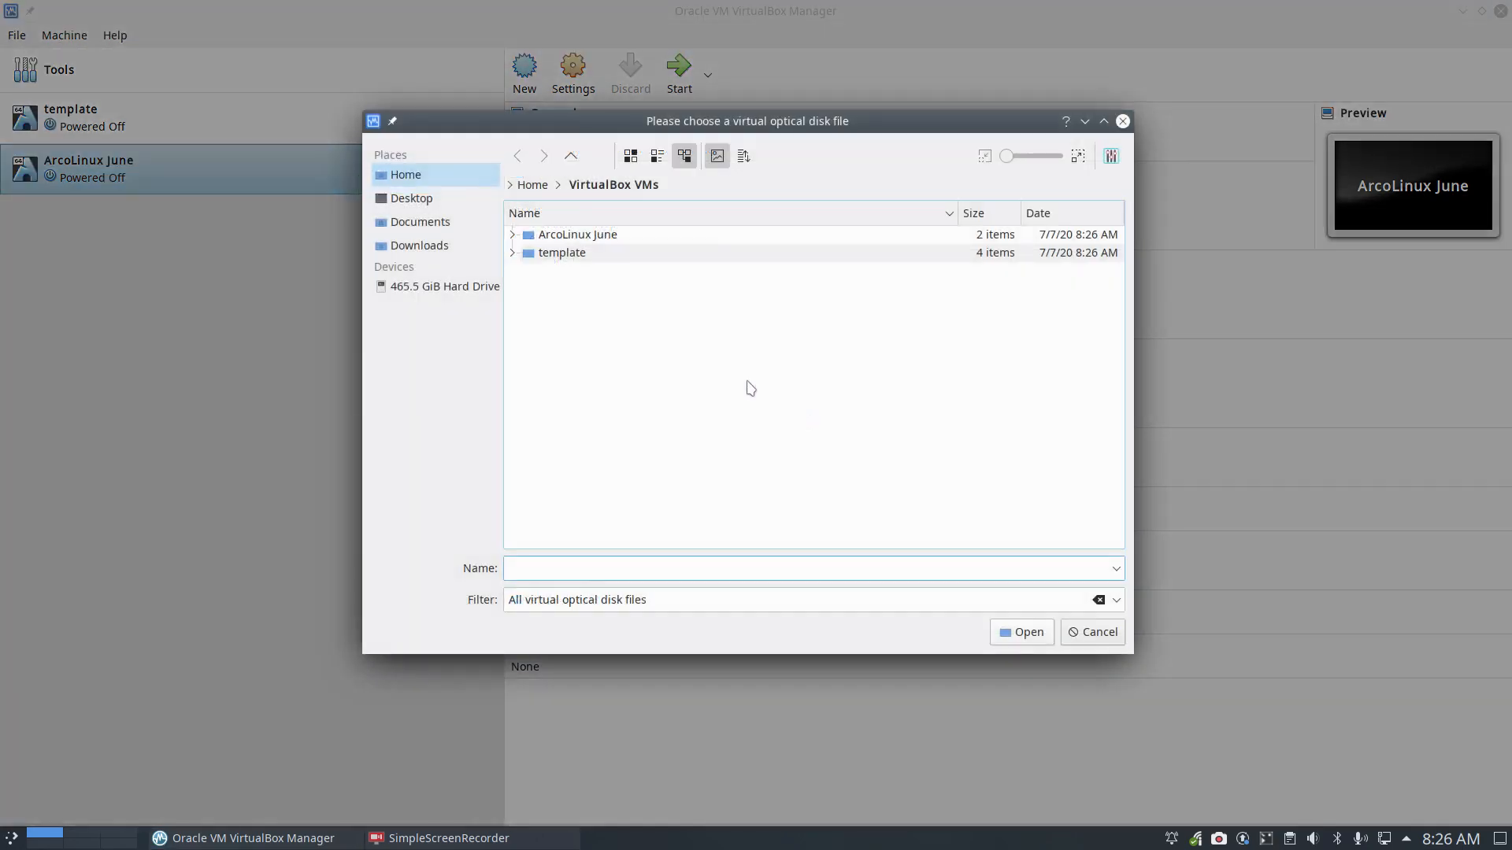
left_click(420, 245)
left_click(615, 274)
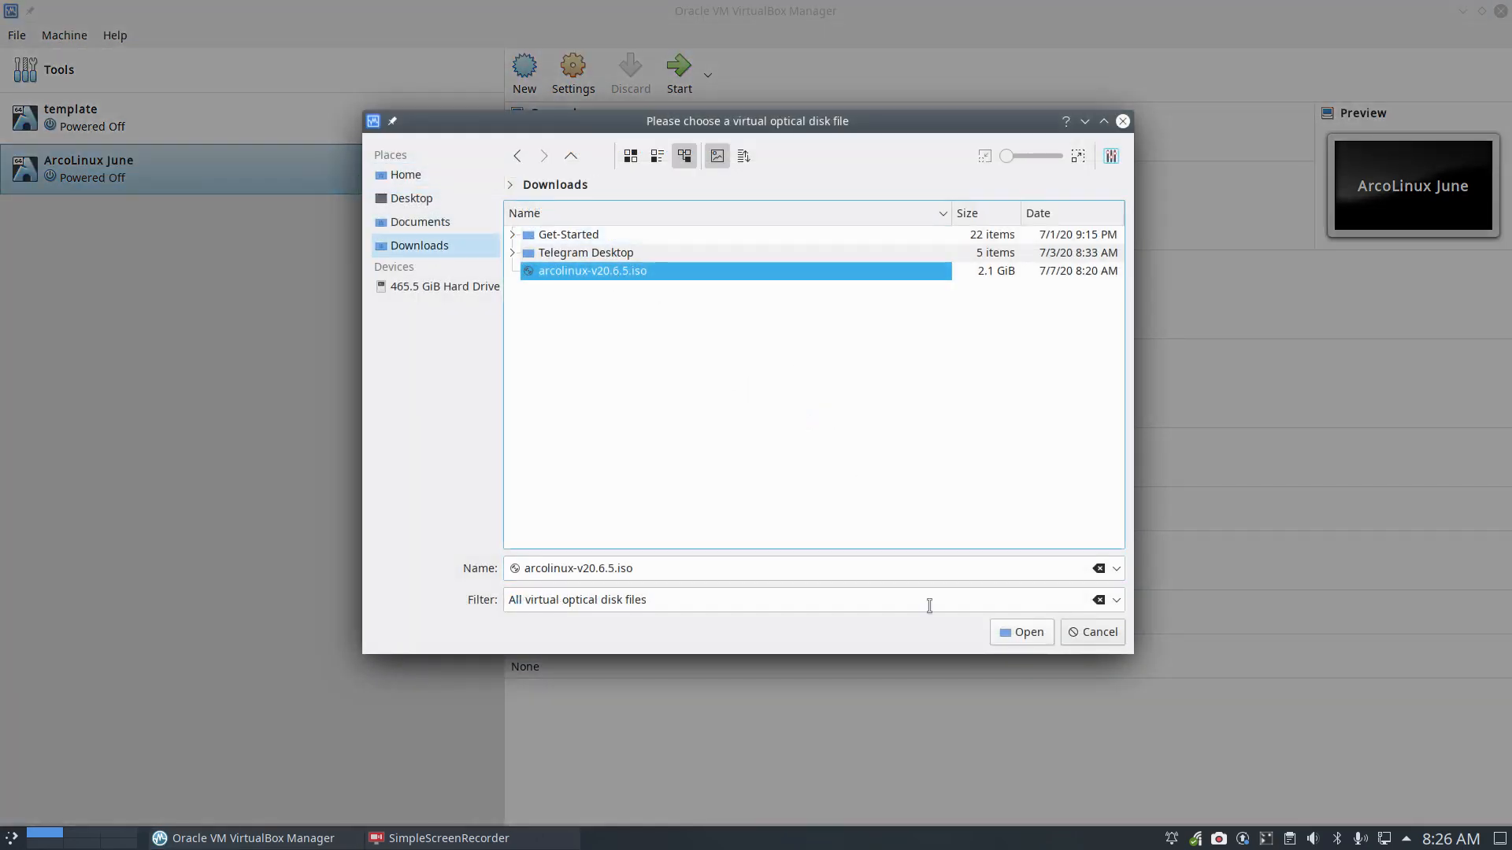
left_click(1040, 634)
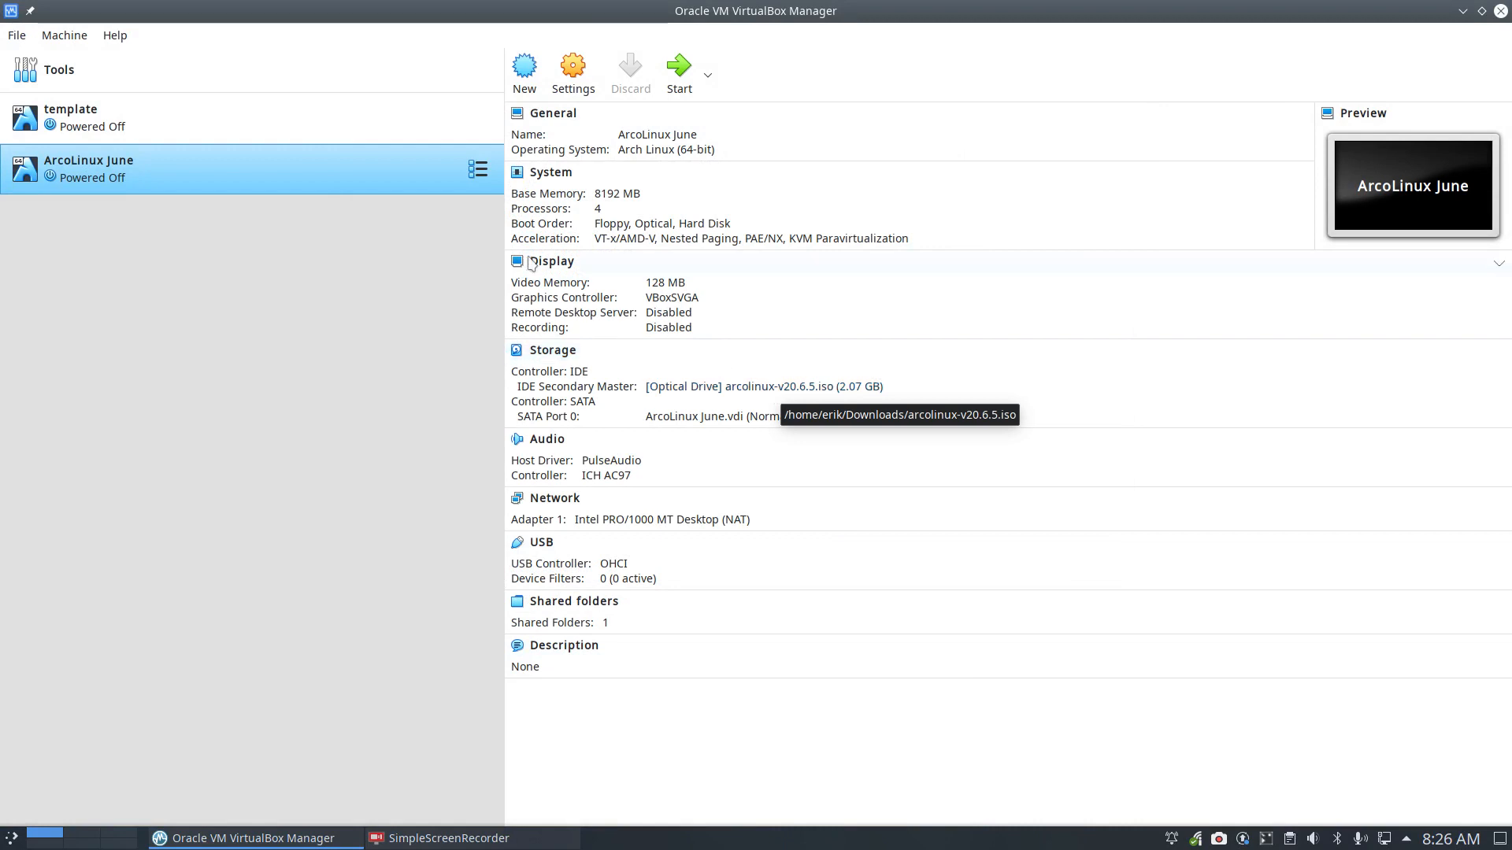
double_click(368, 164)
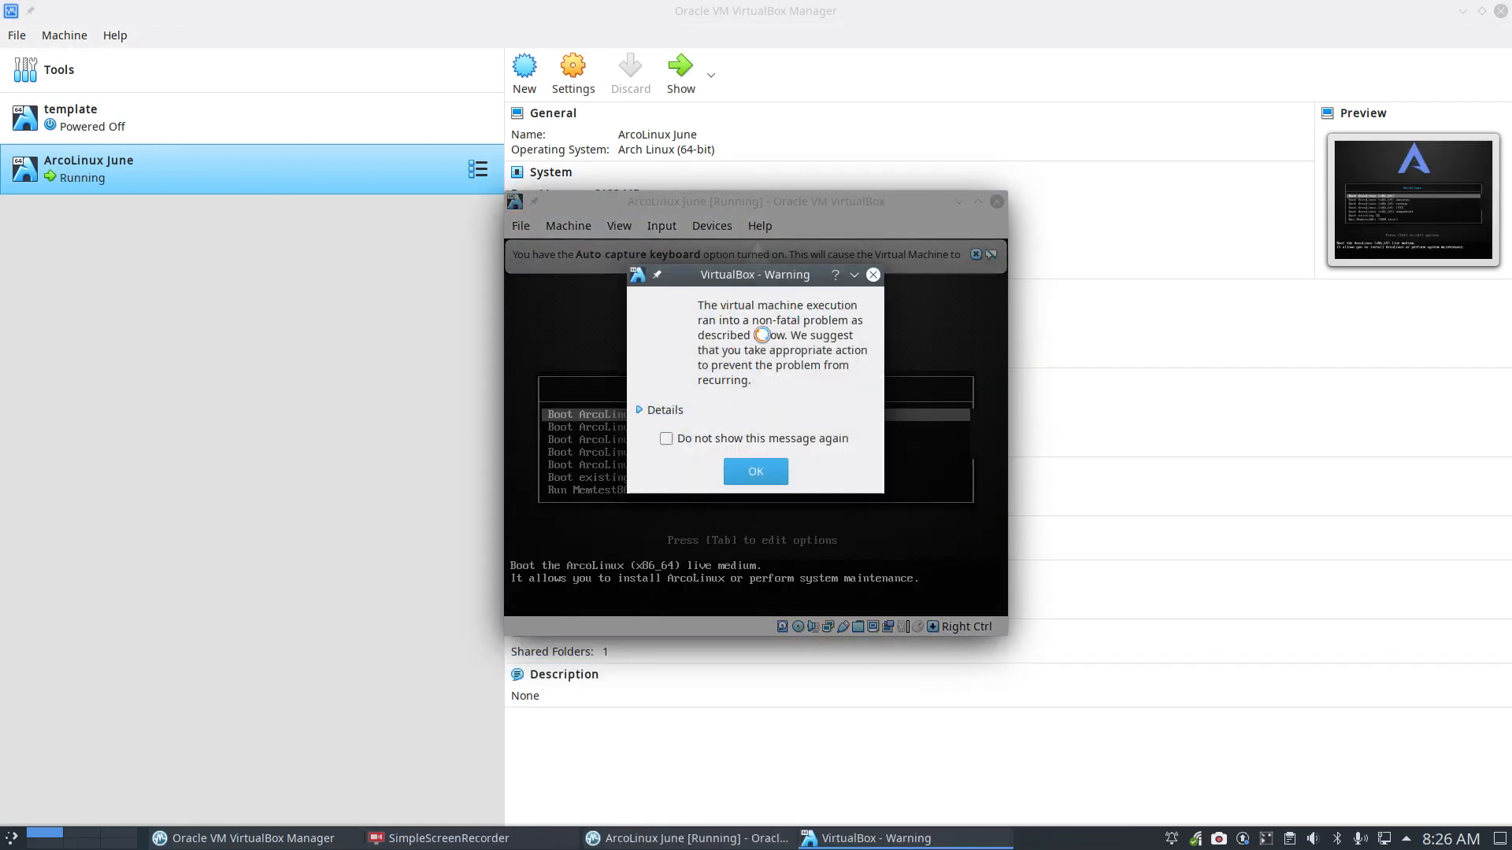
Step: Examine the shared folder warning's details and create the missing VBOX-SHARED folder in the host's home directory
left_click(636, 411)
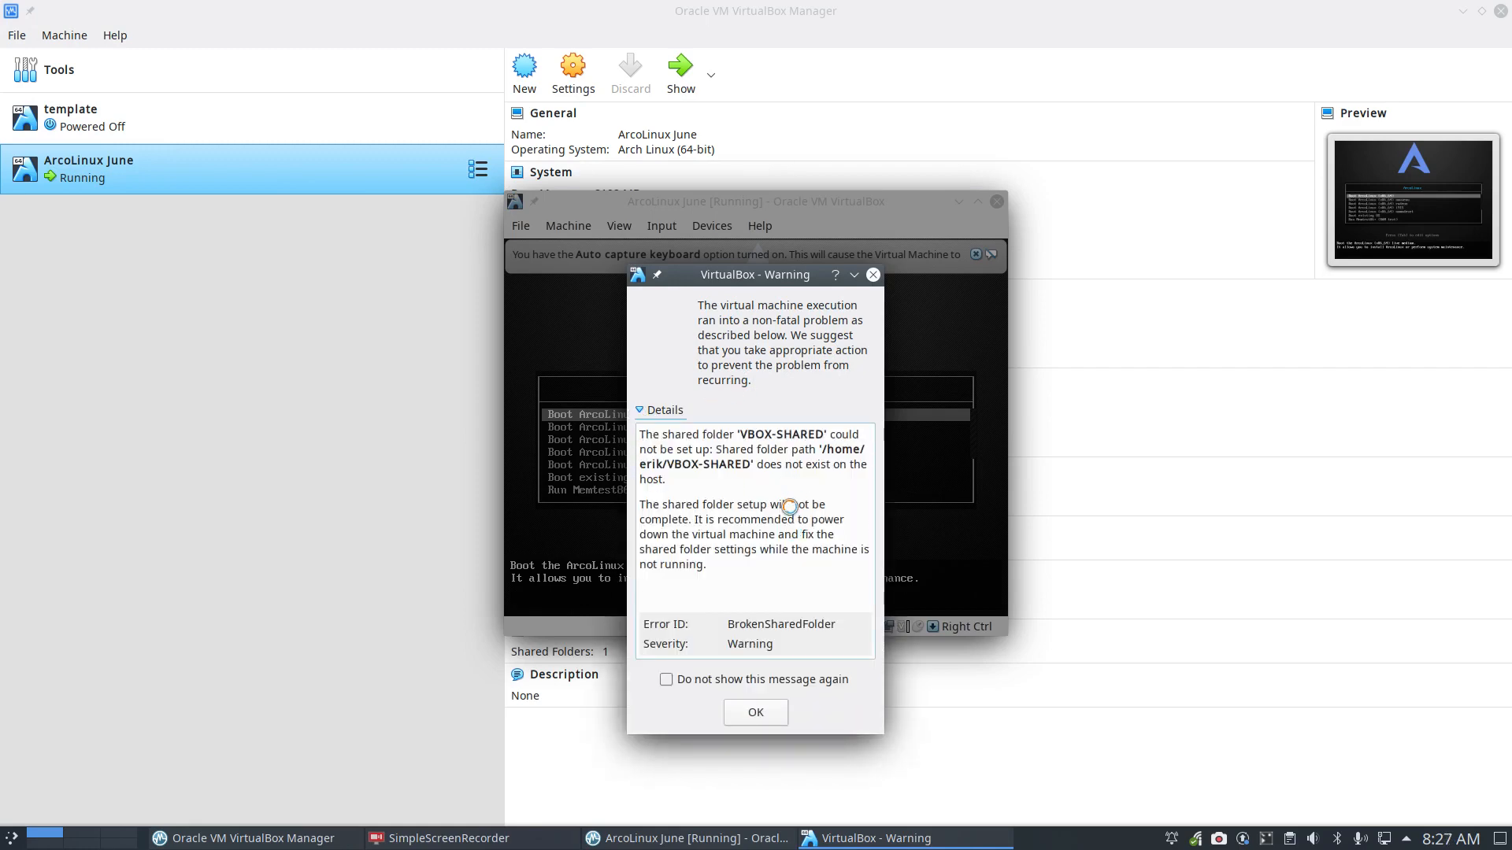
left_click_drag(775, 273, 1168, 144)
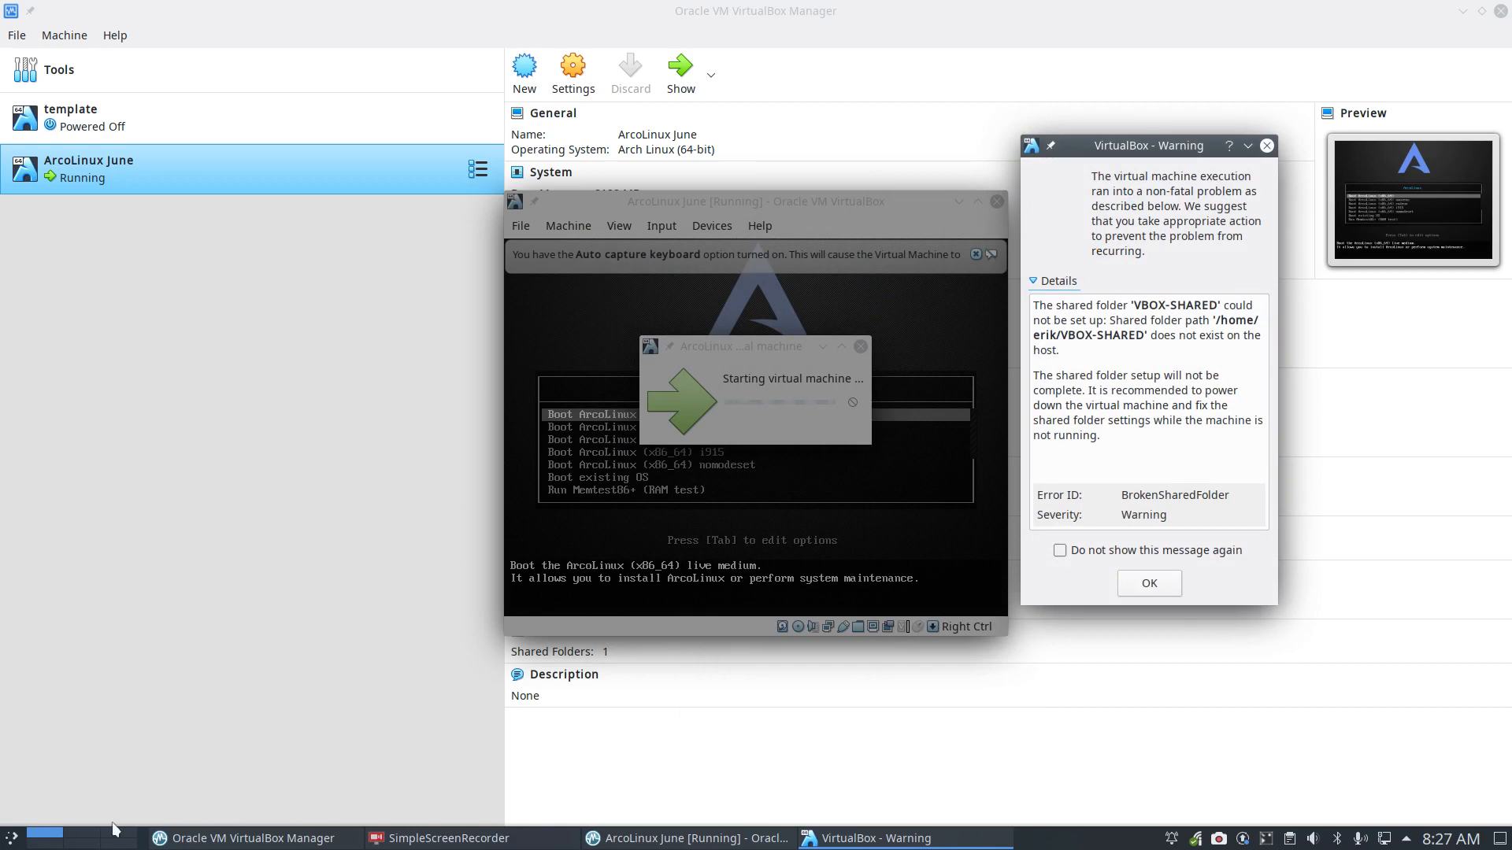
key("super+e")
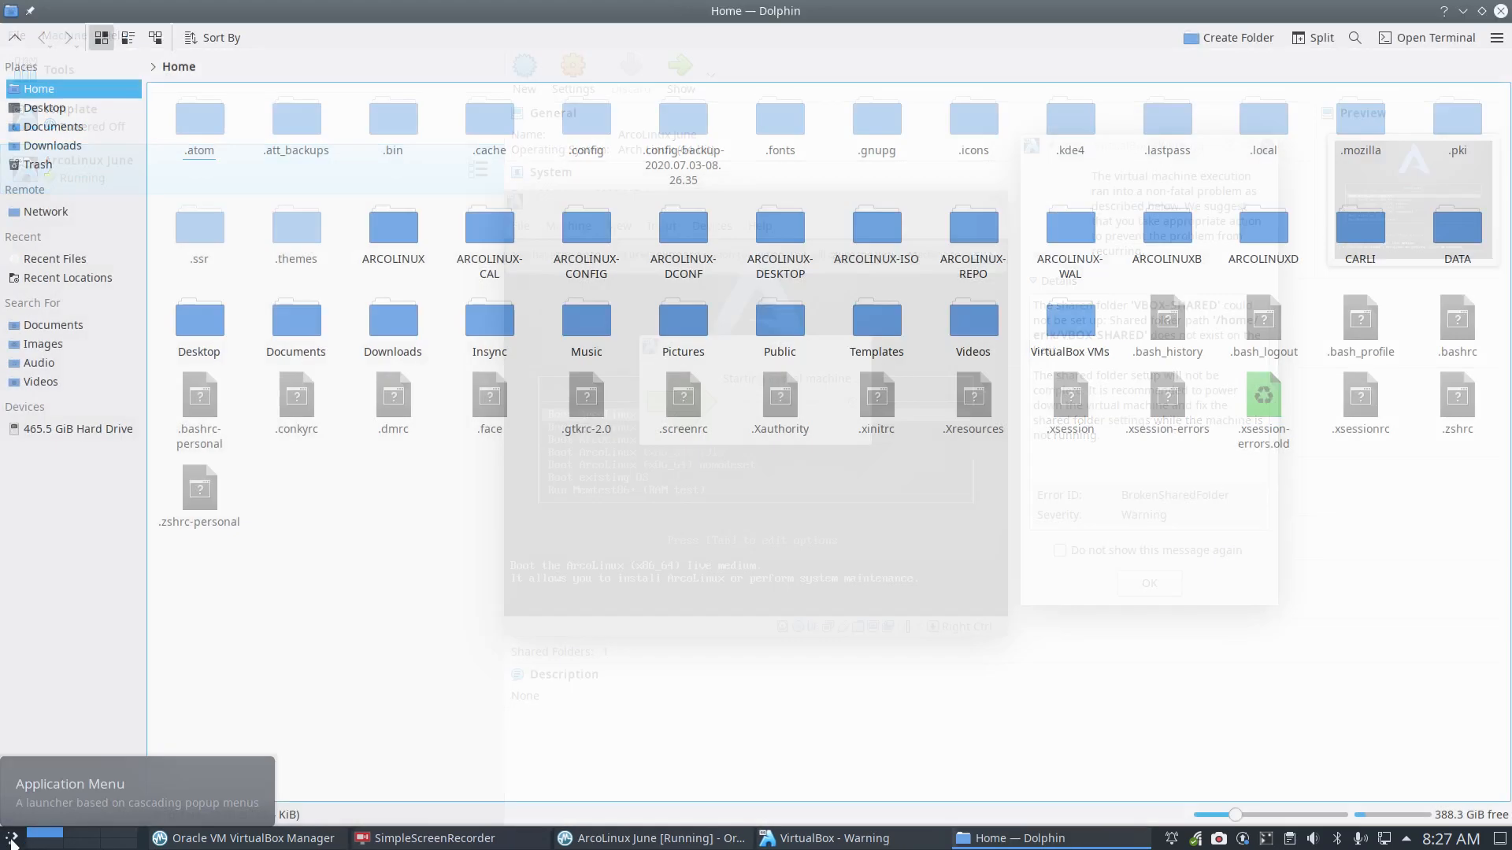
key("ctrl+h")
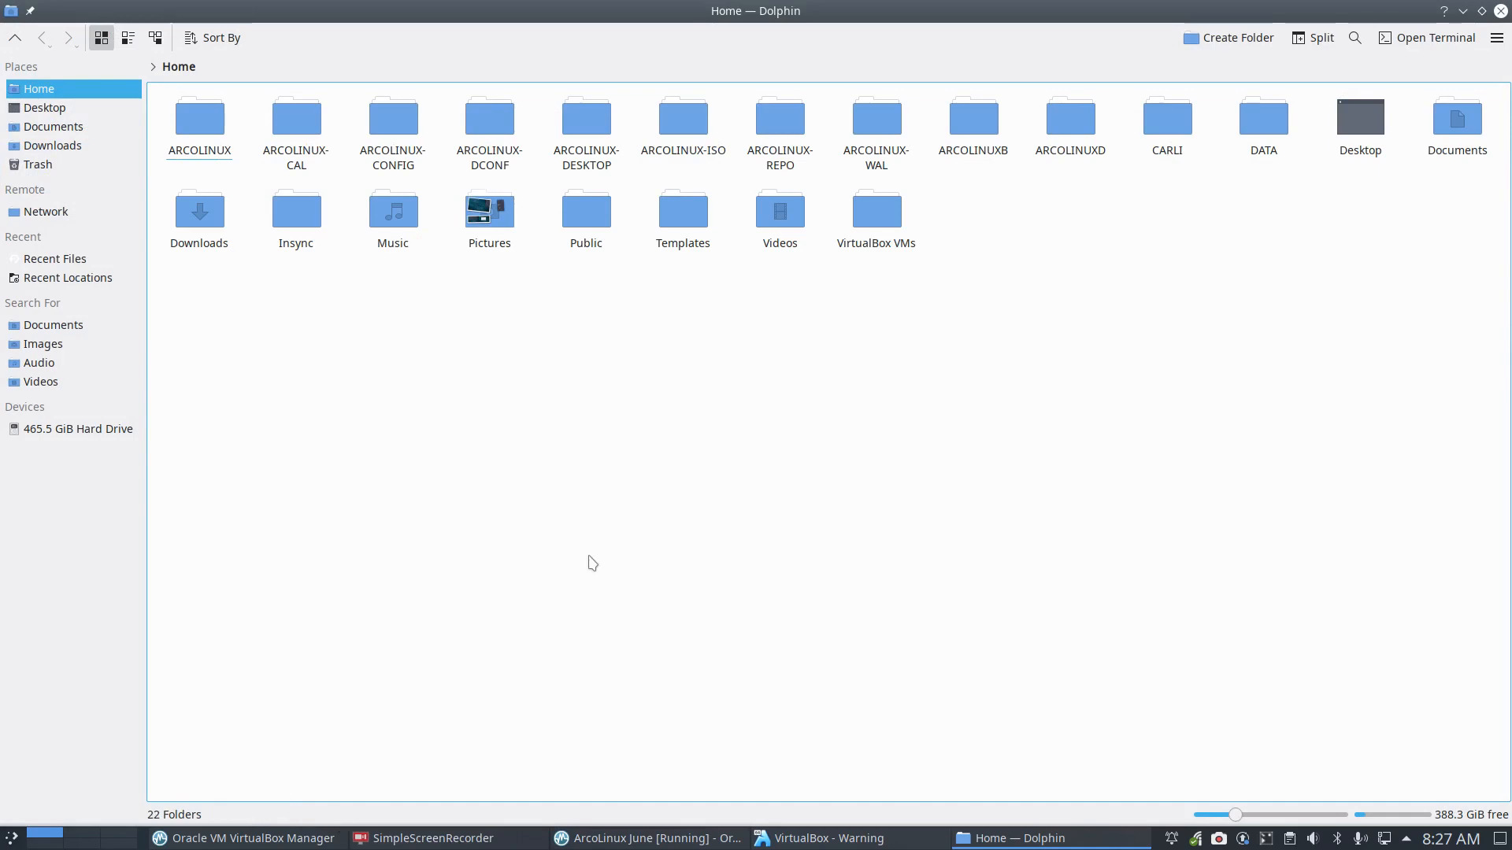
right_click(616, 363)
mouse_move(685, 373)
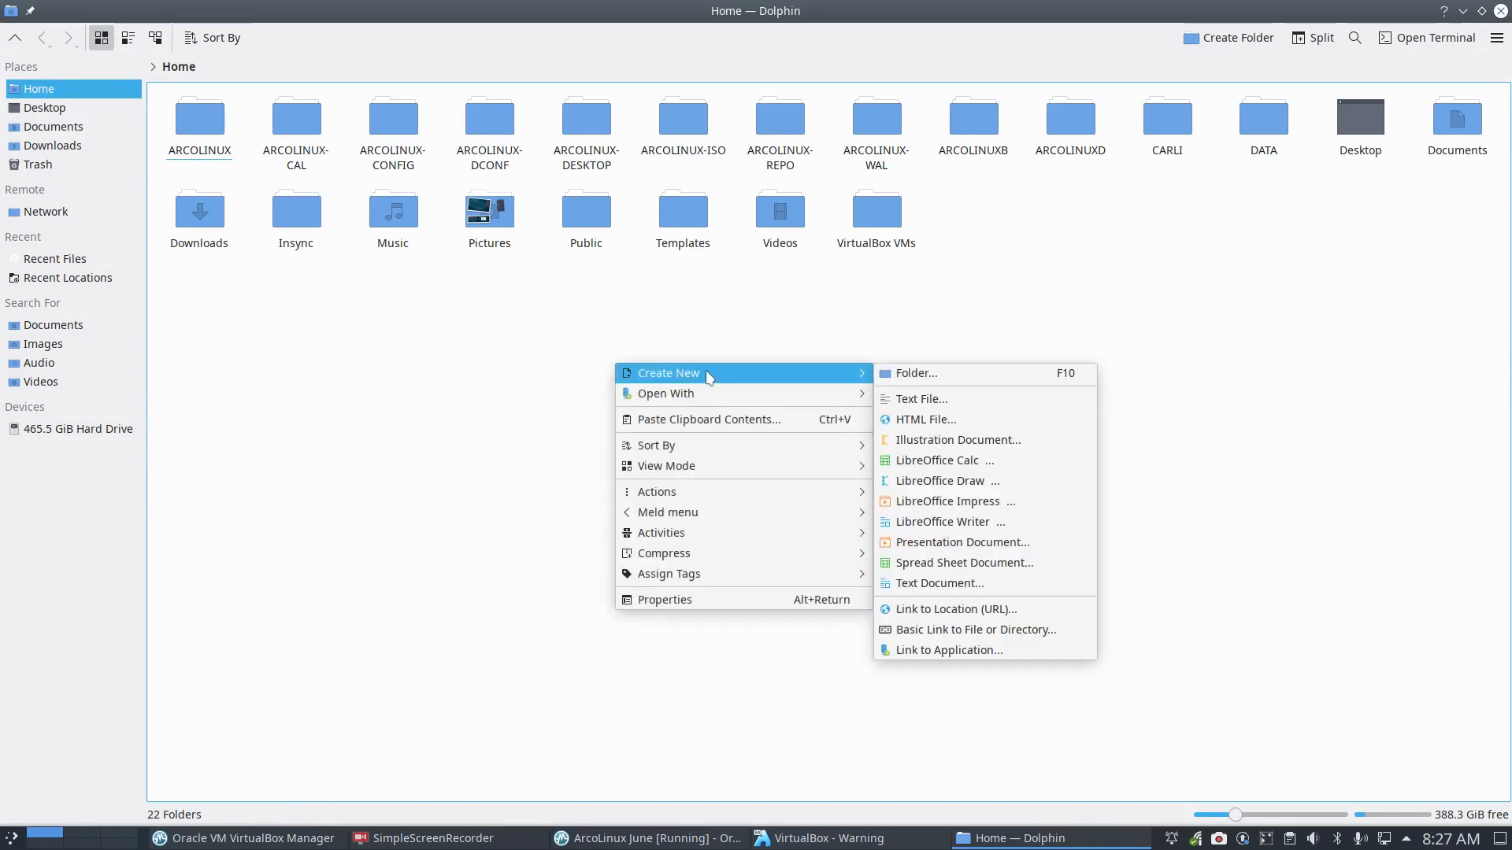
left_click(923, 375)
type("VB")
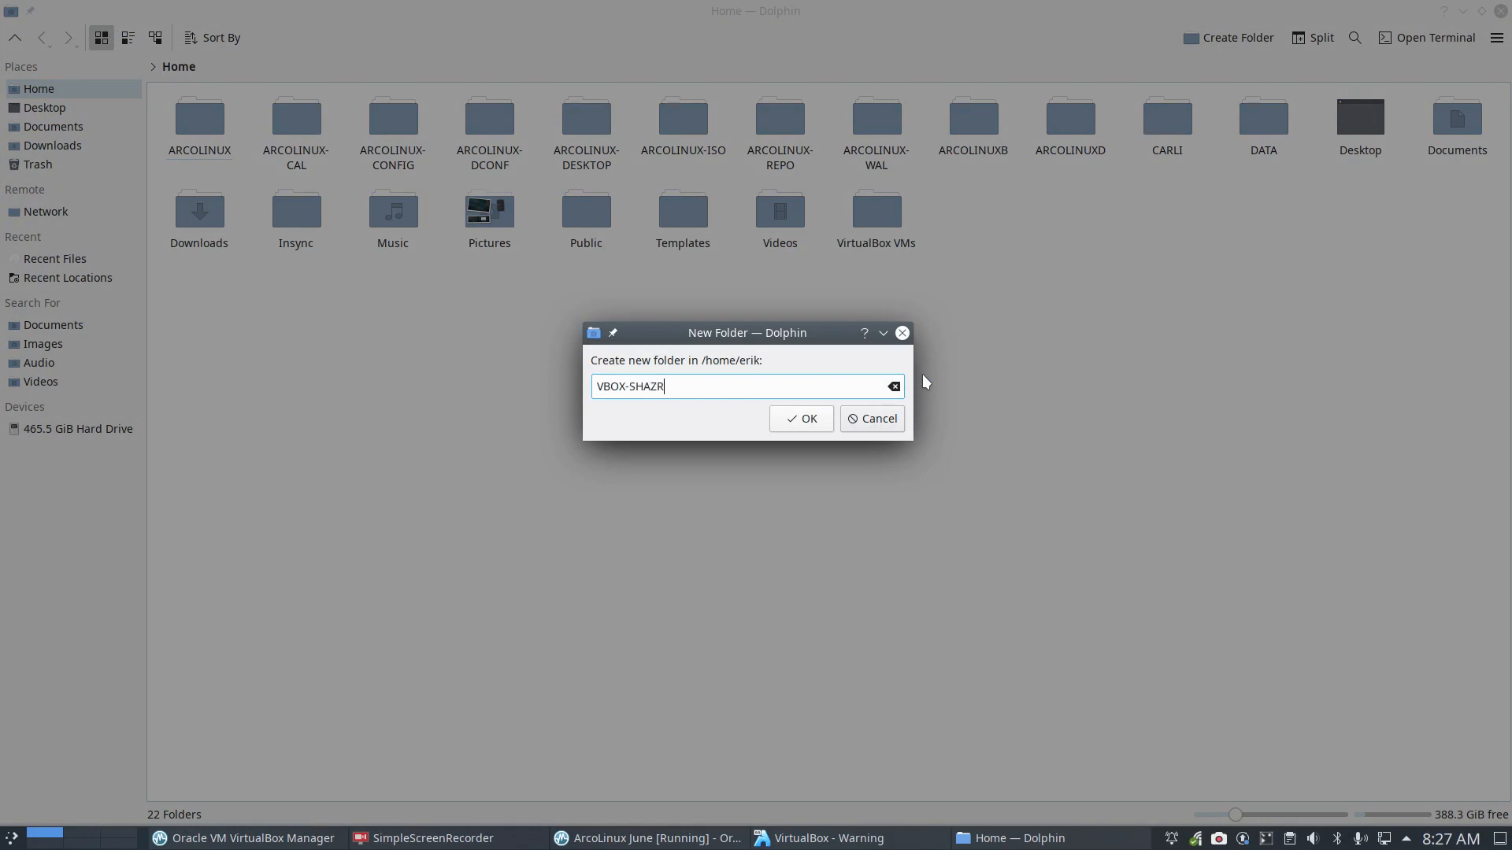
type("OX-SHARED")
key("Return")
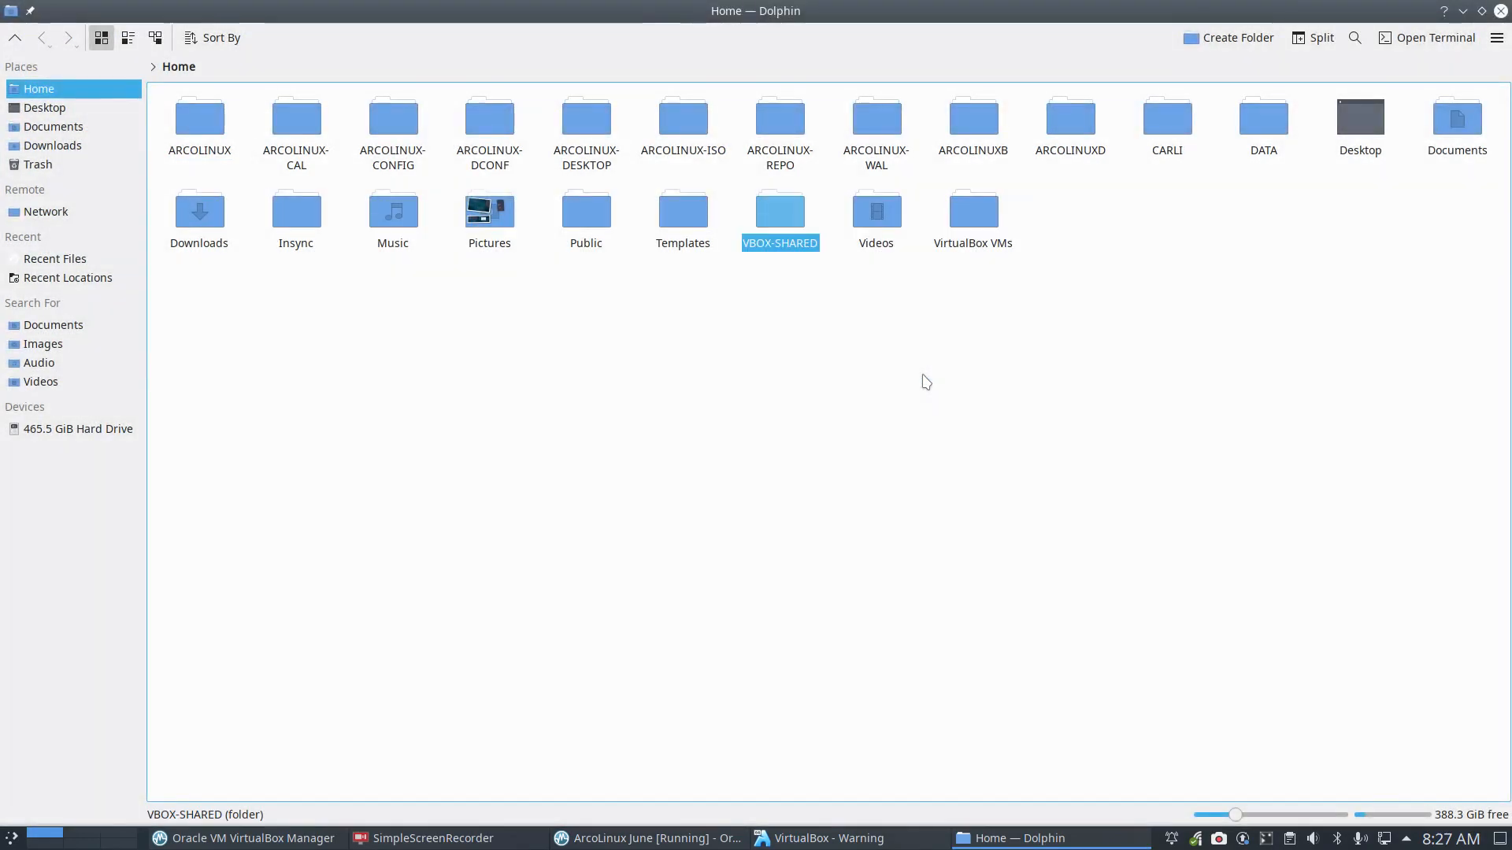
left_click(790, 214)
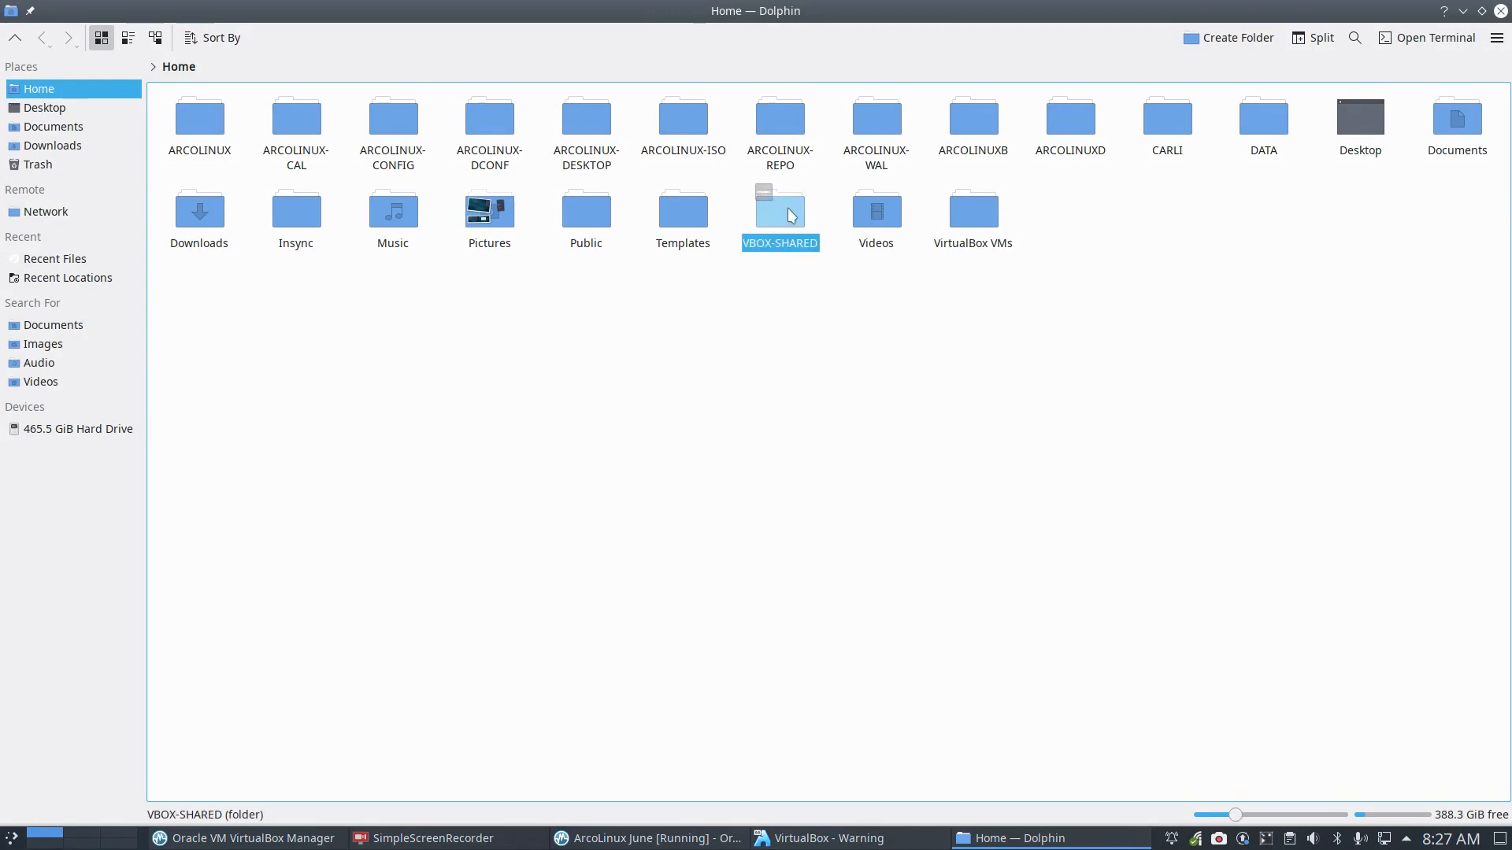
left_click(1500, 11)
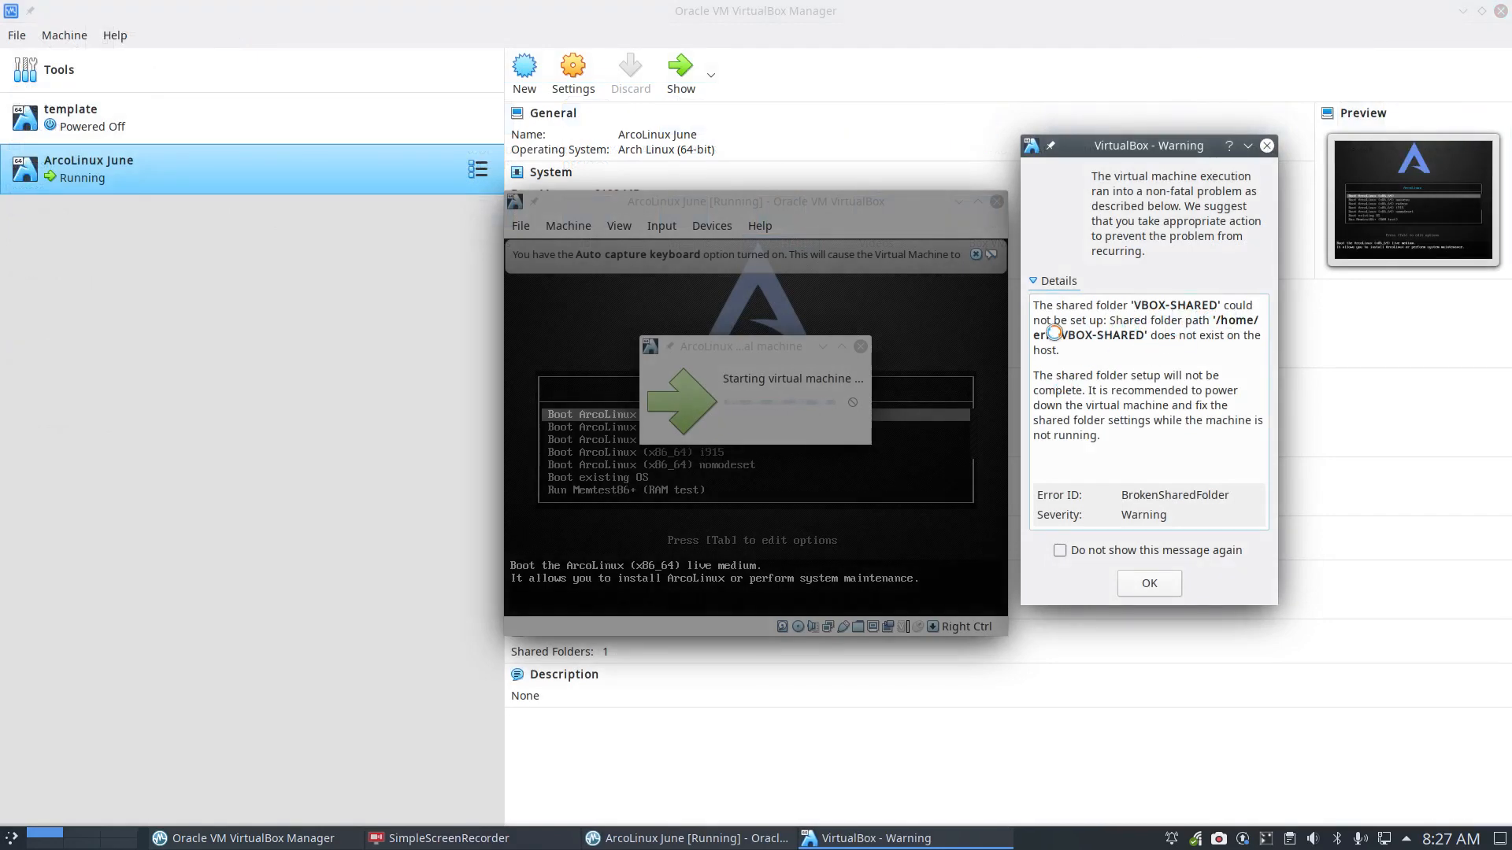
Step: Dismiss the shared folder warning, power off the ArcoLinux June machine and start it again
left_click(1150, 584)
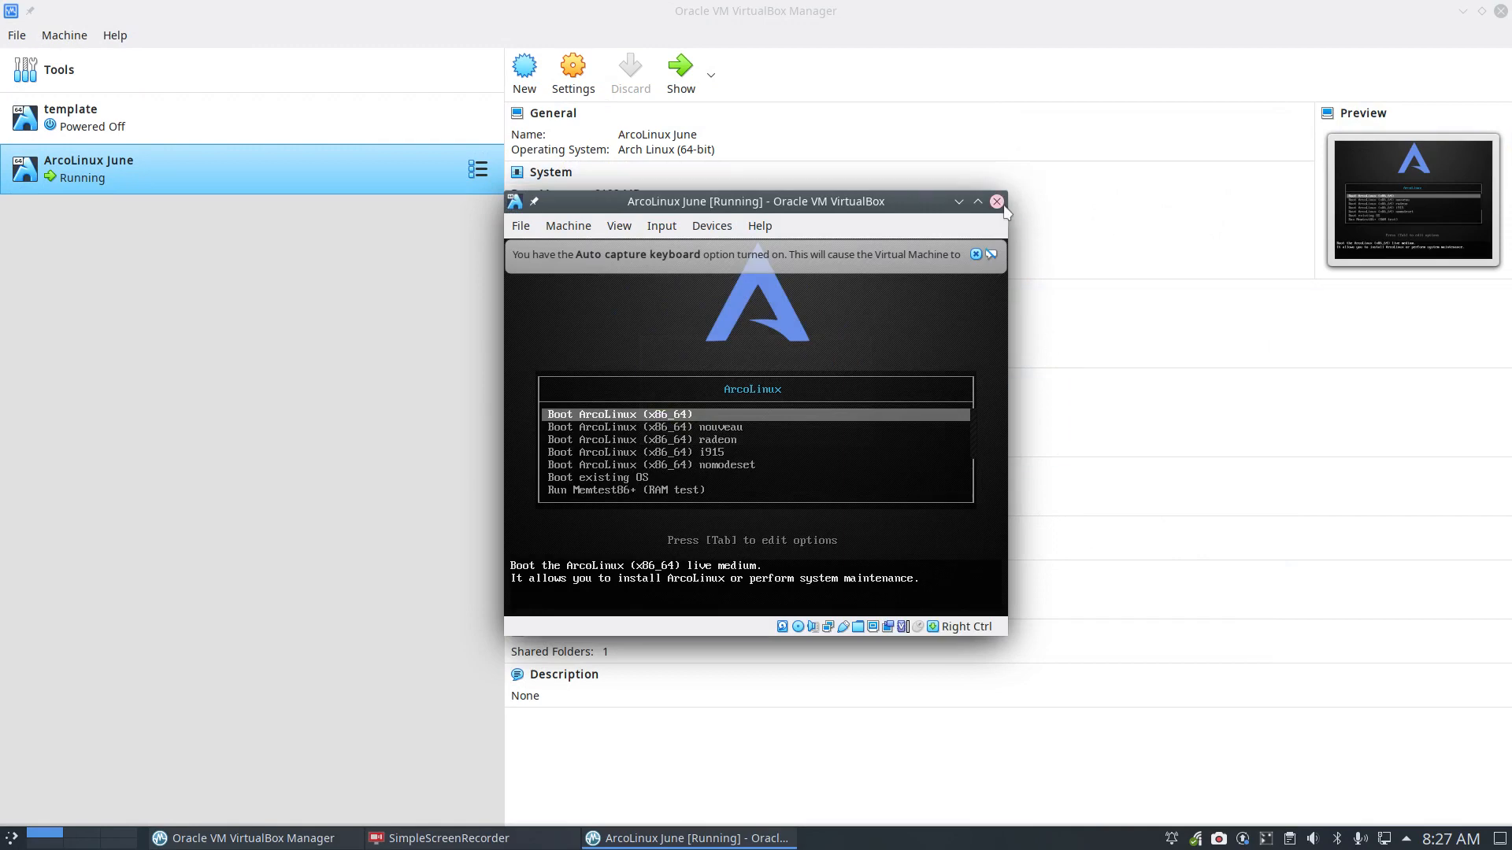
left_click(996, 201)
left_click(734, 452)
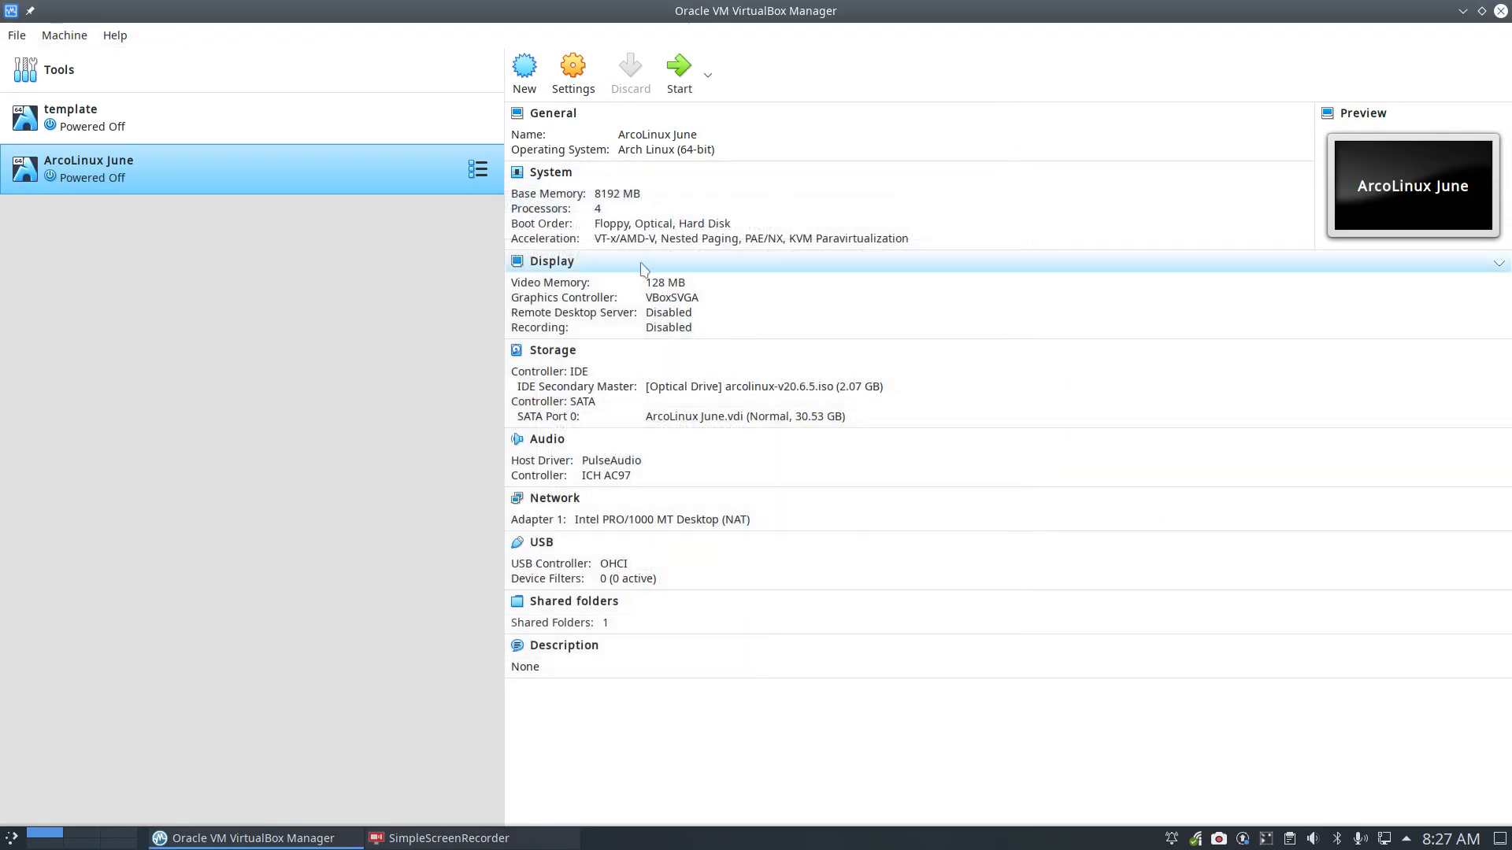
double_click(191, 174)
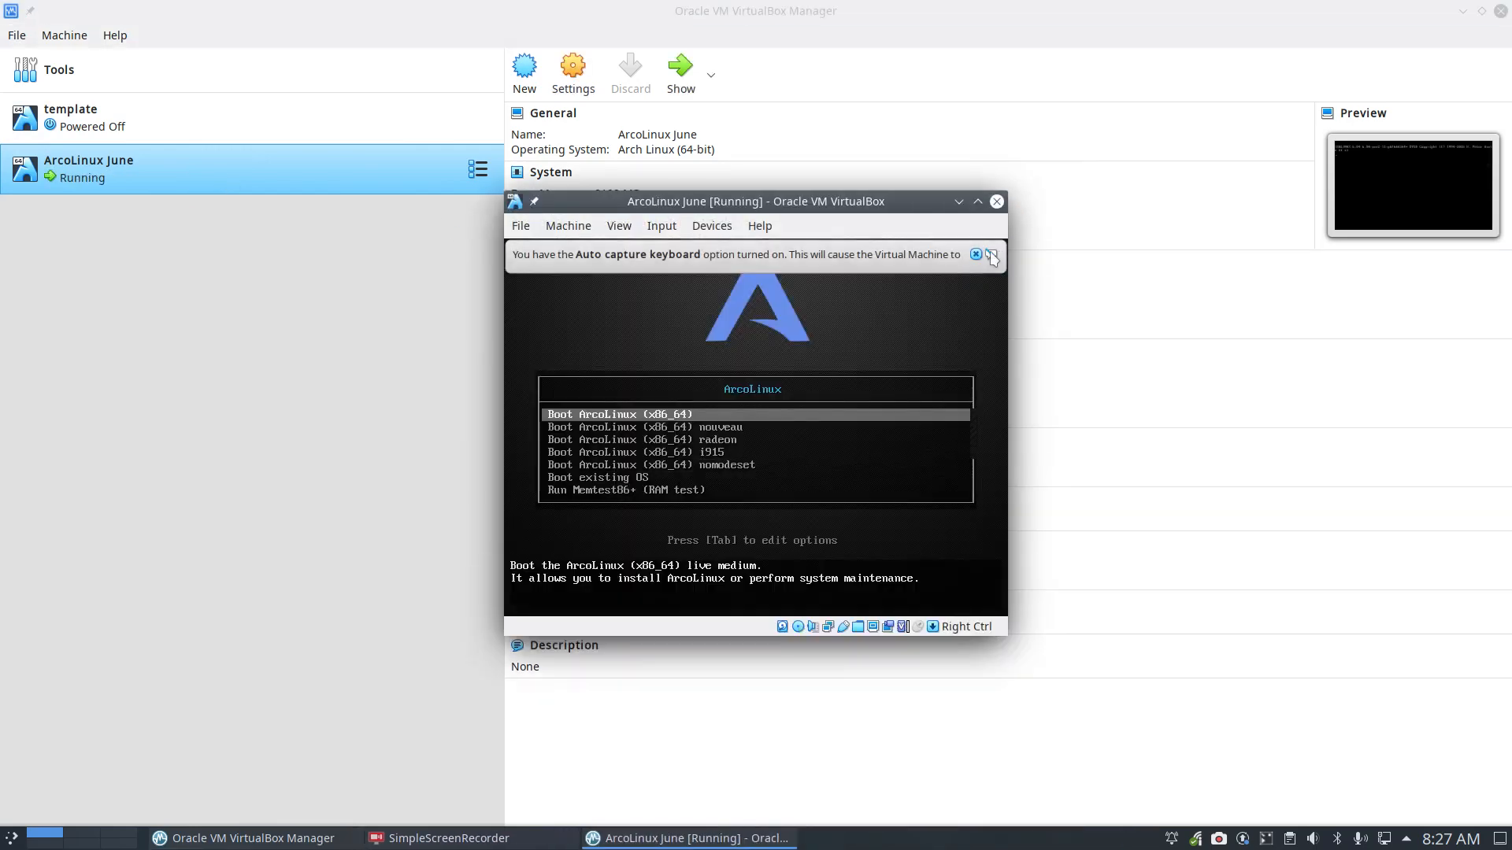
Step: Maximize the ArcoLinux June window and boot the default Boot ArcoLinux (x86_64) entry
left_click(975, 254)
double_click(913, 201)
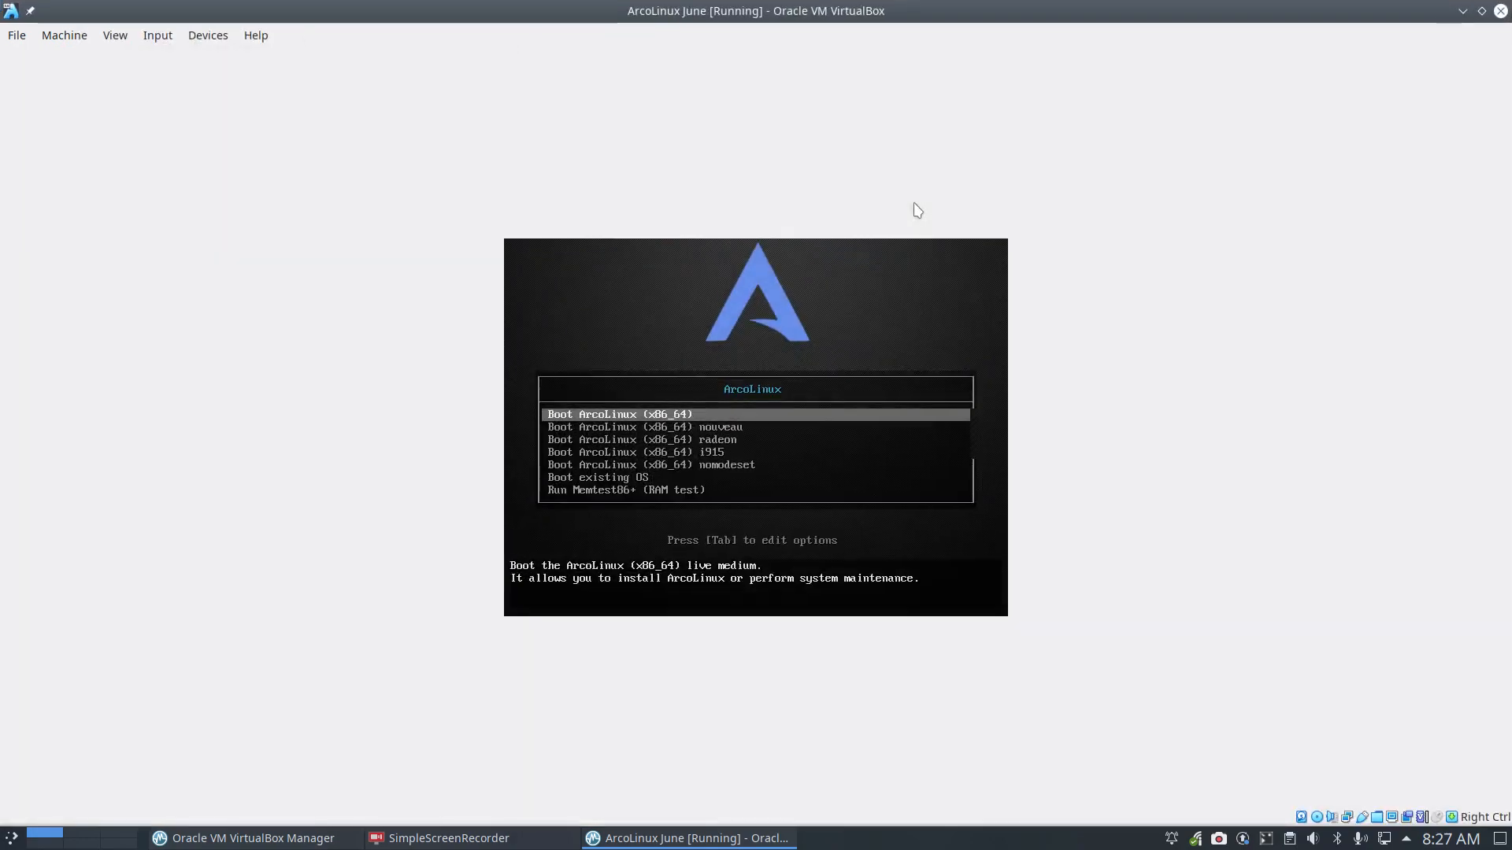
key("Return")
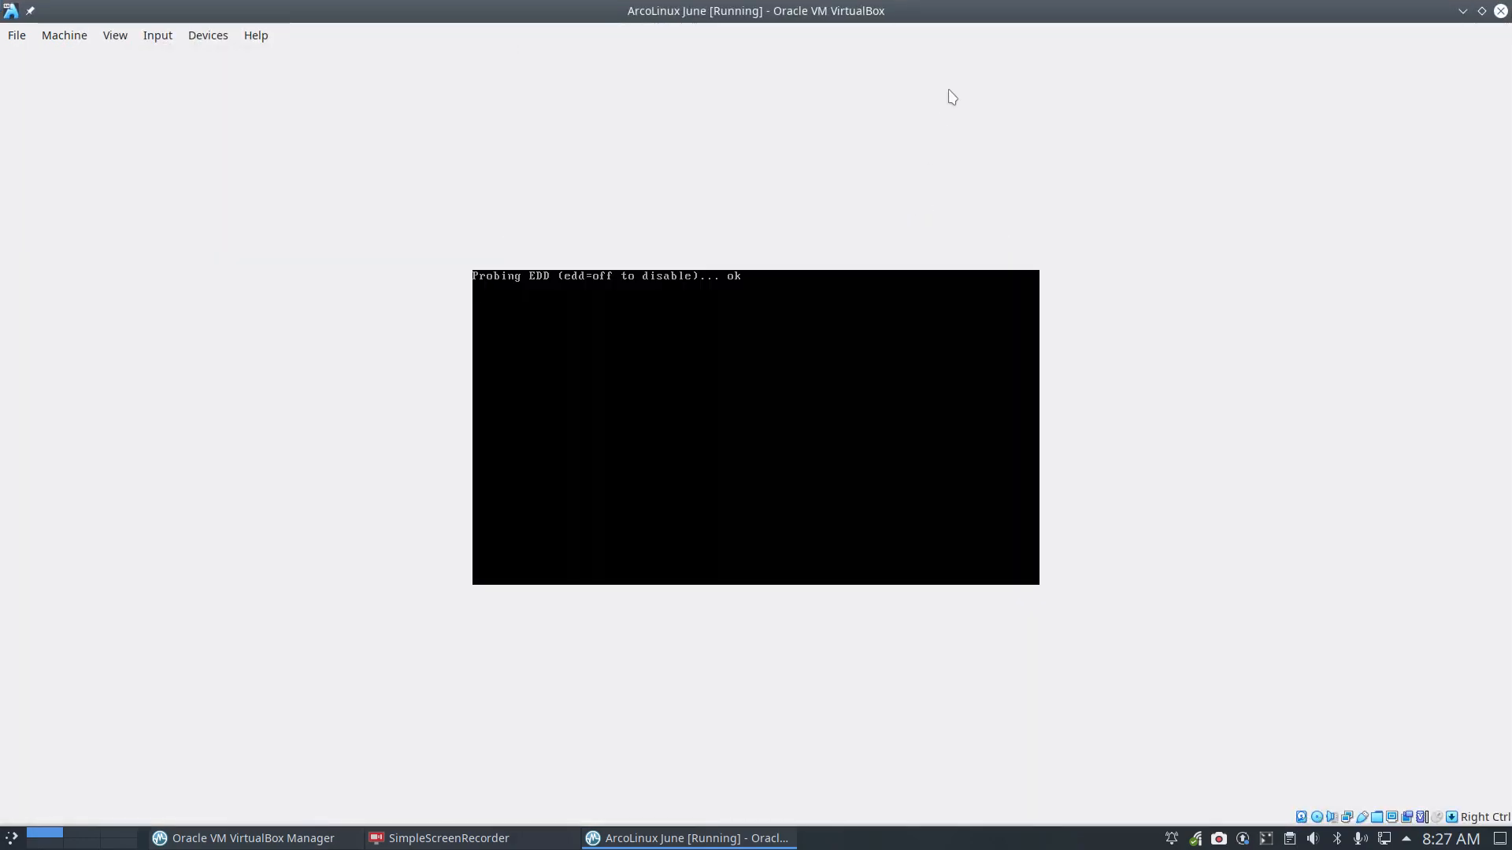
Step: Switch the machine to full-screen mode and suppress future full-screen, mouse pointer integration and network connection messages
key("Control_R+f")
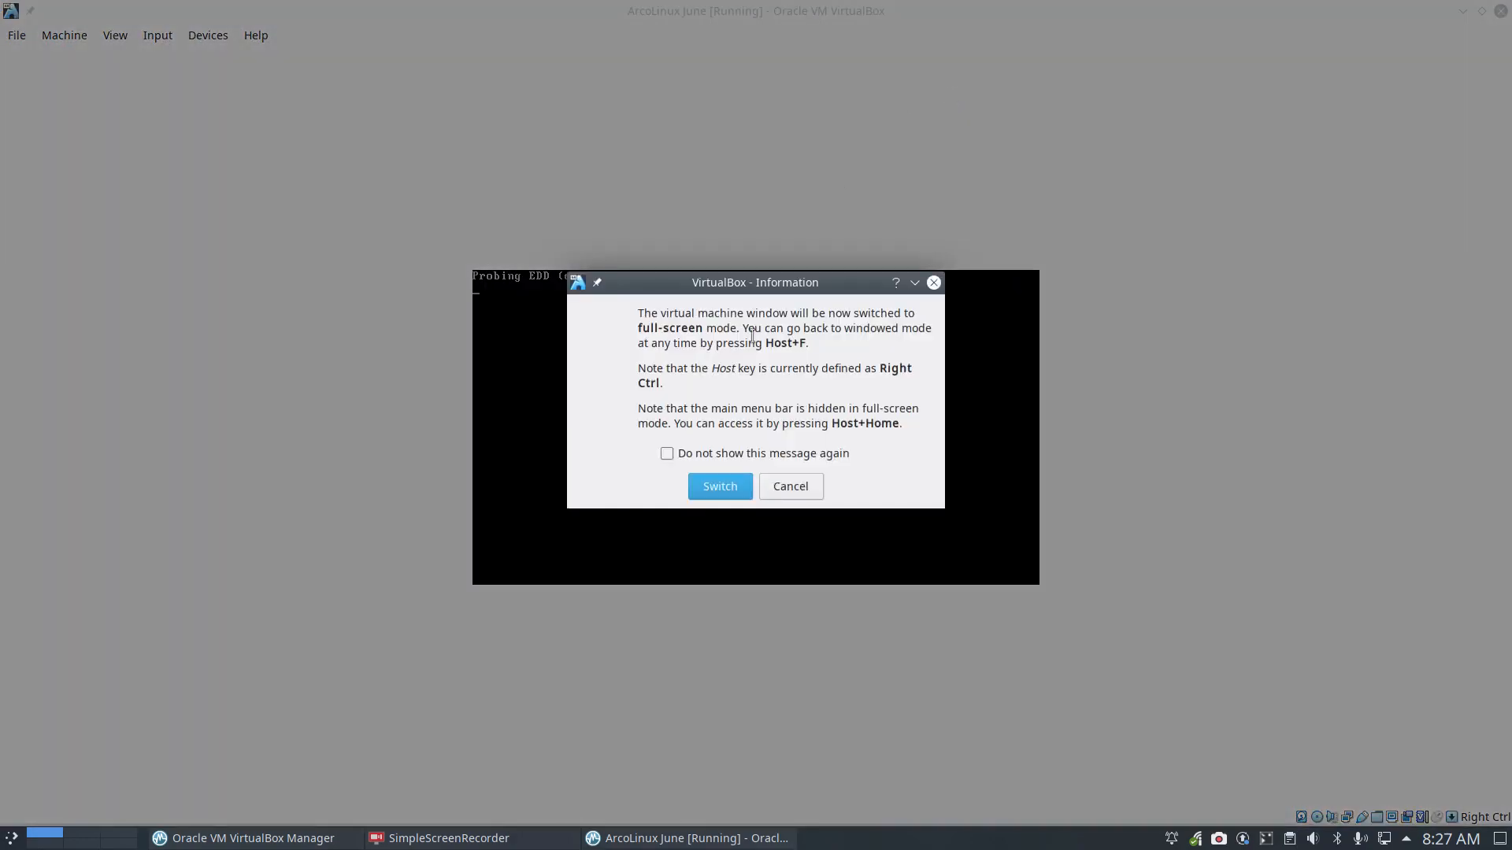
left_click(667, 454)
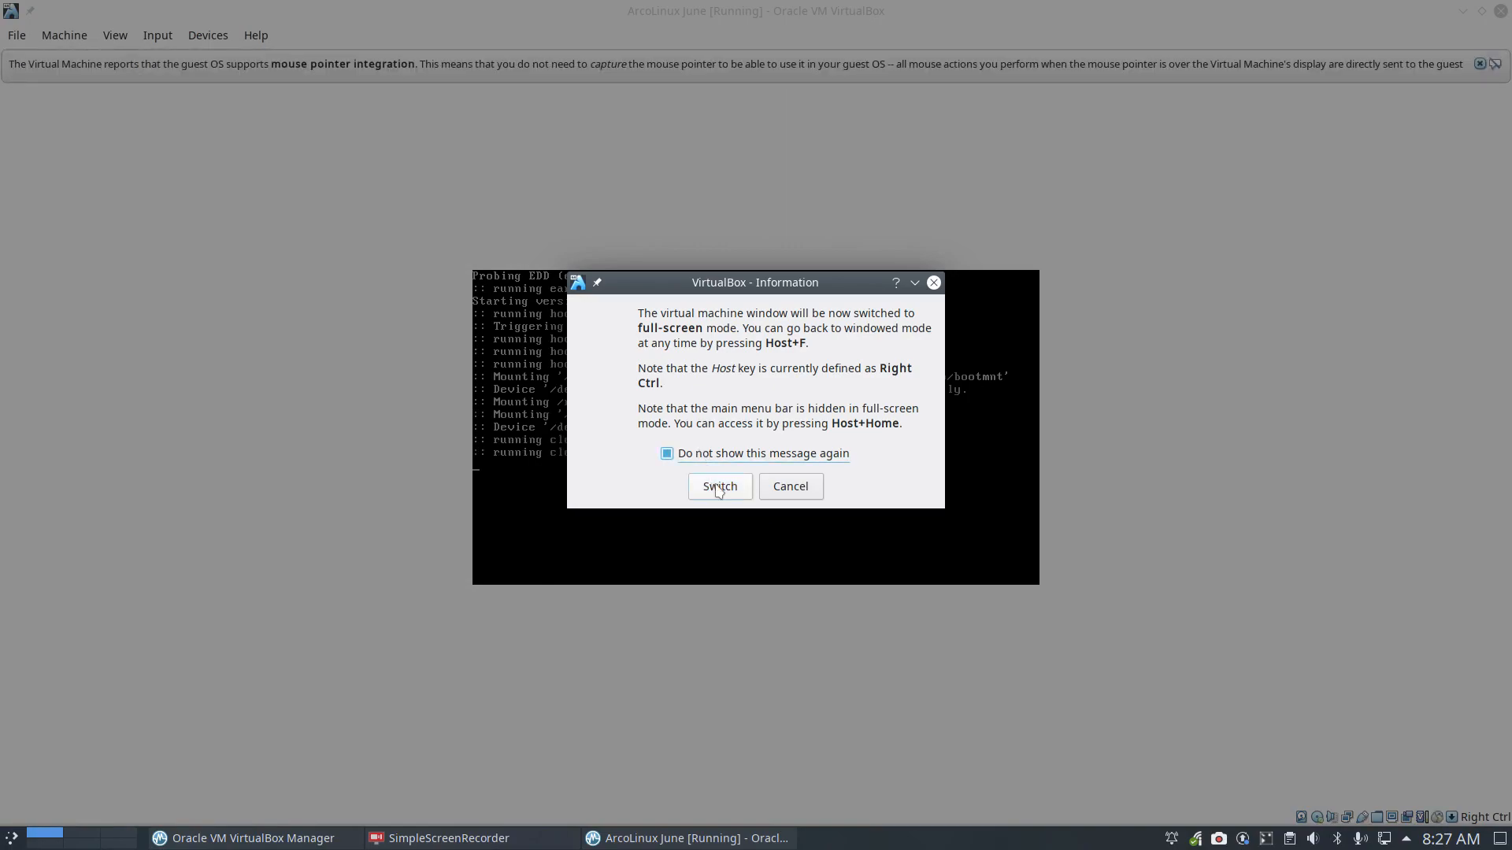
left_click(719, 487)
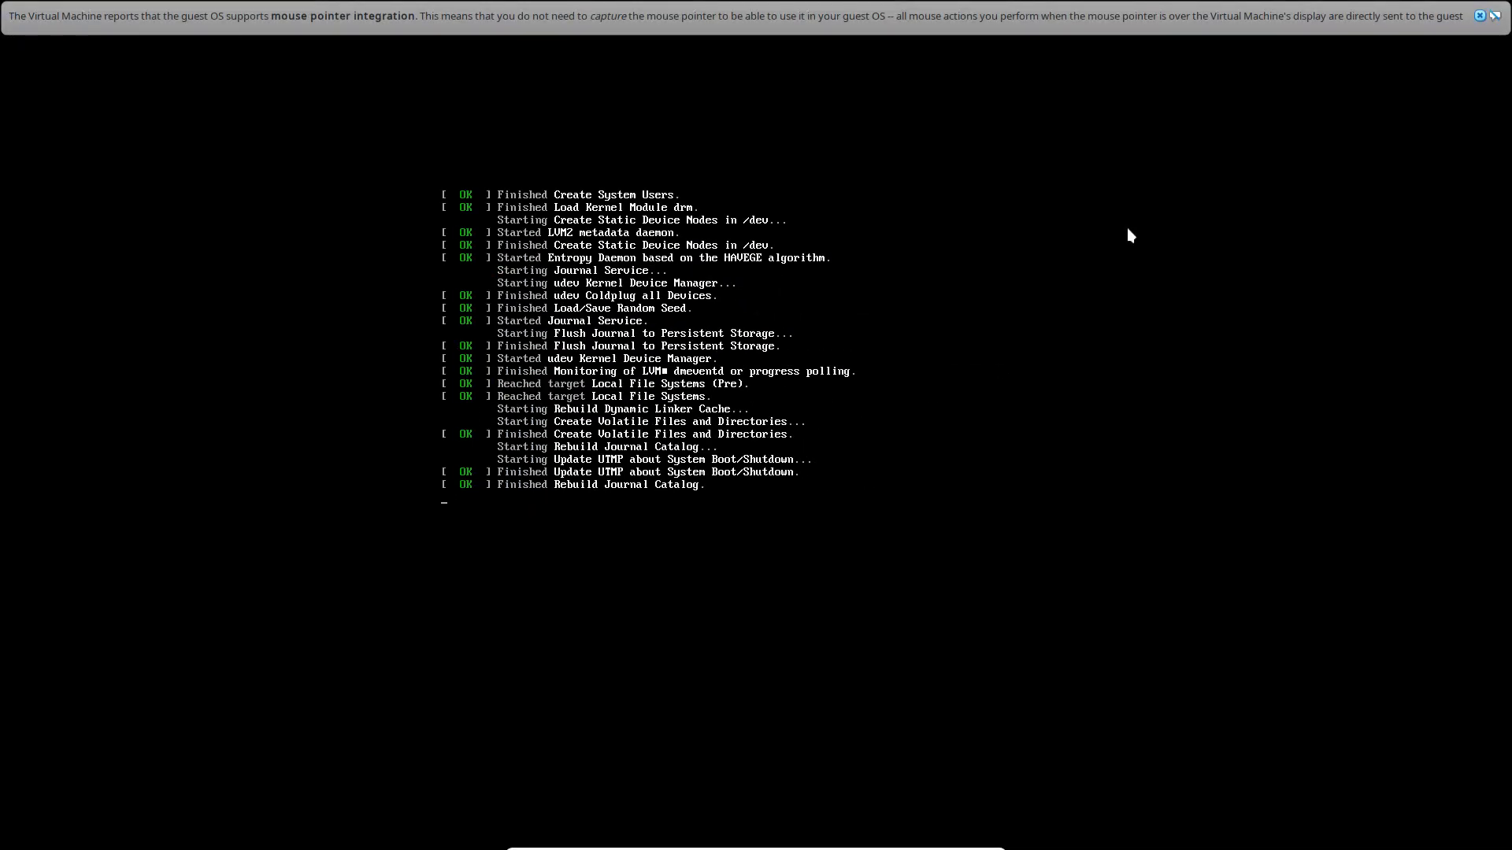
left_click(1495, 16)
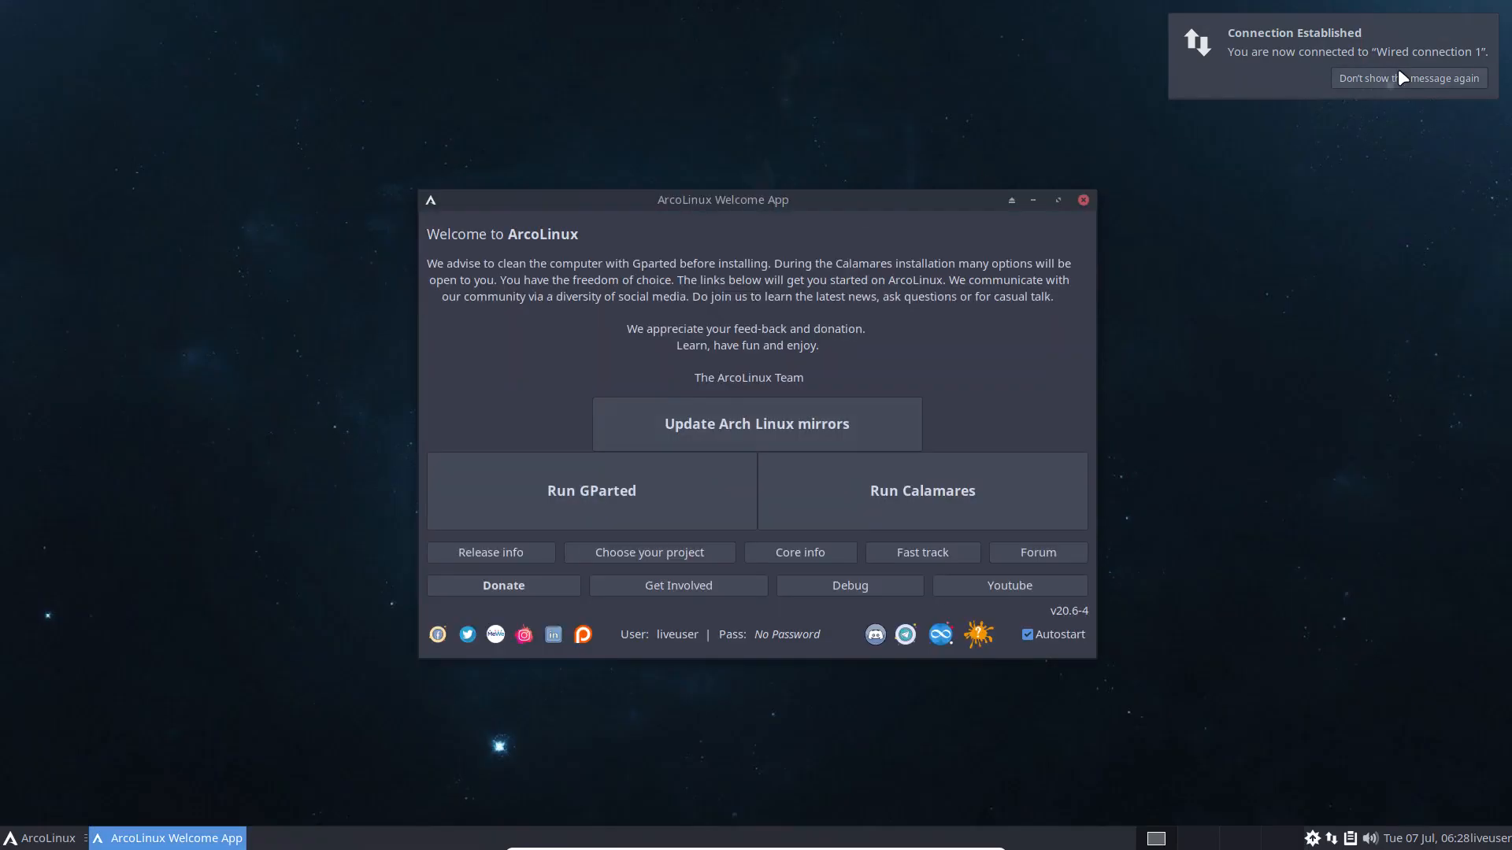
left_click(1395, 79)
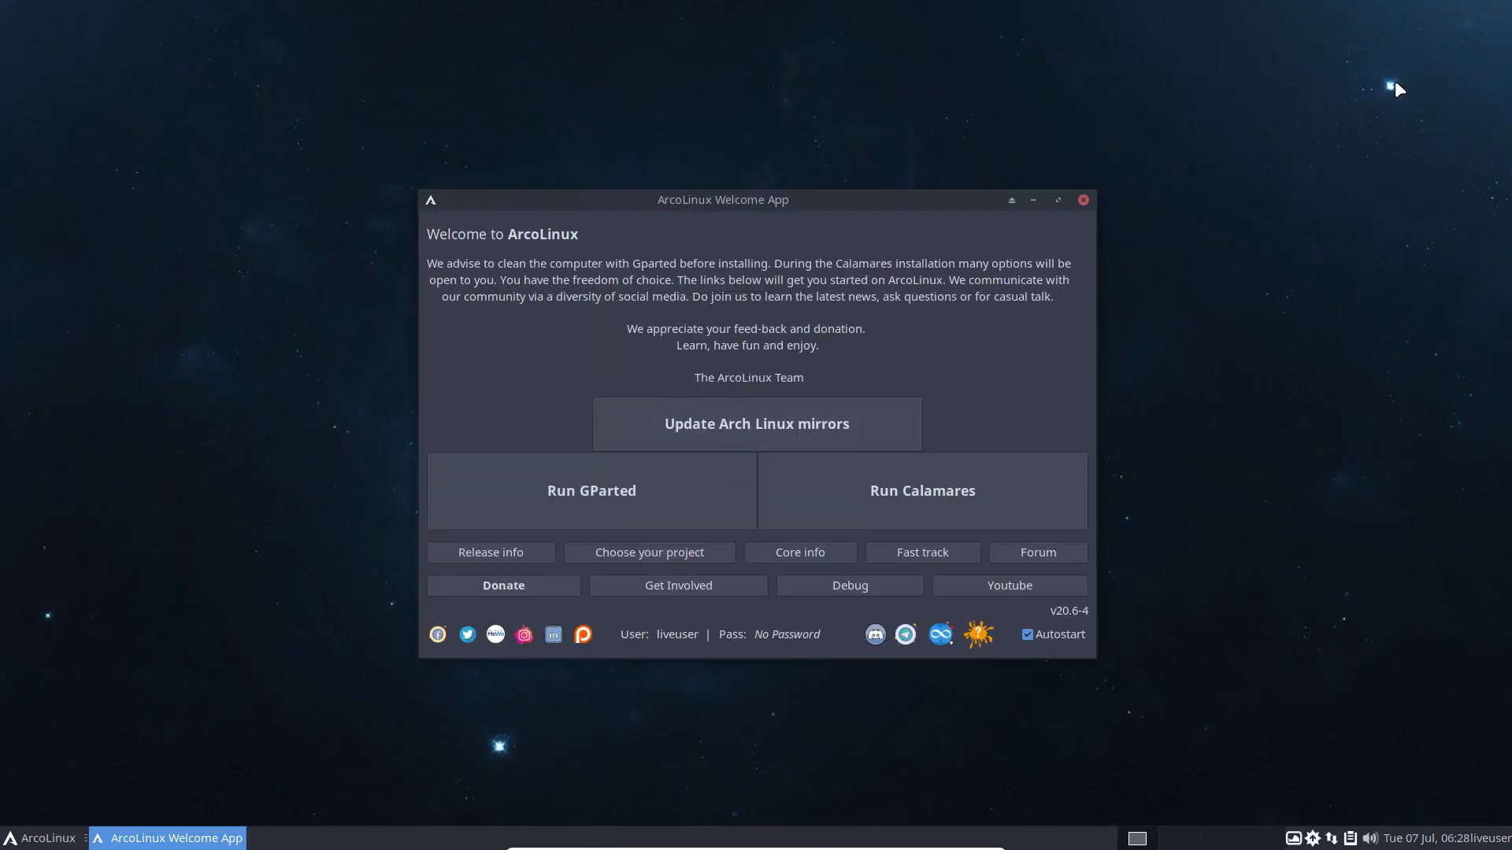
Step: Launch the Calamares installer from the welcome app and check its About information
left_click(925, 485)
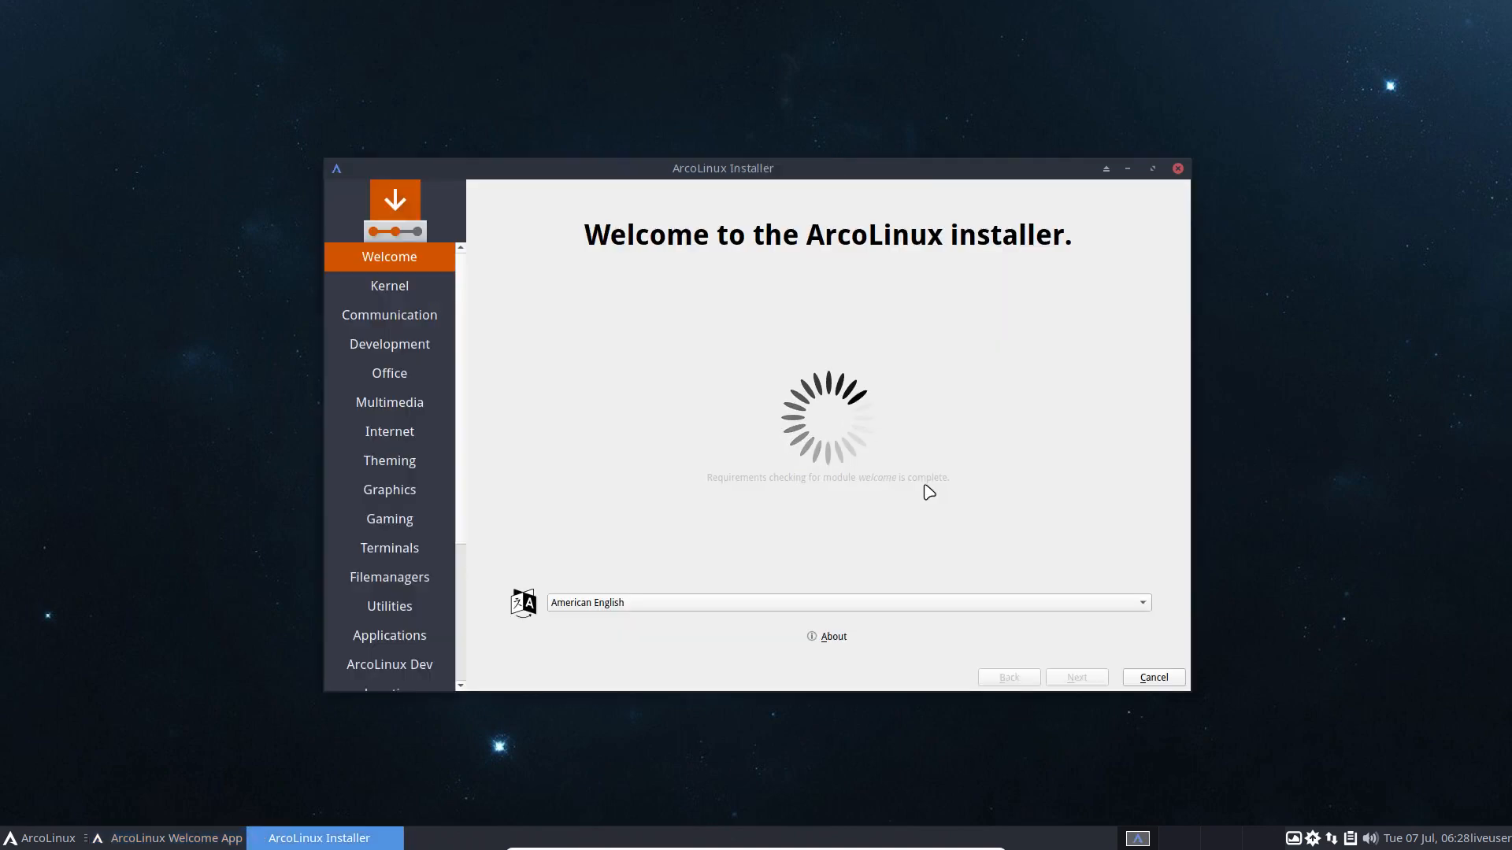
left_click(830, 636)
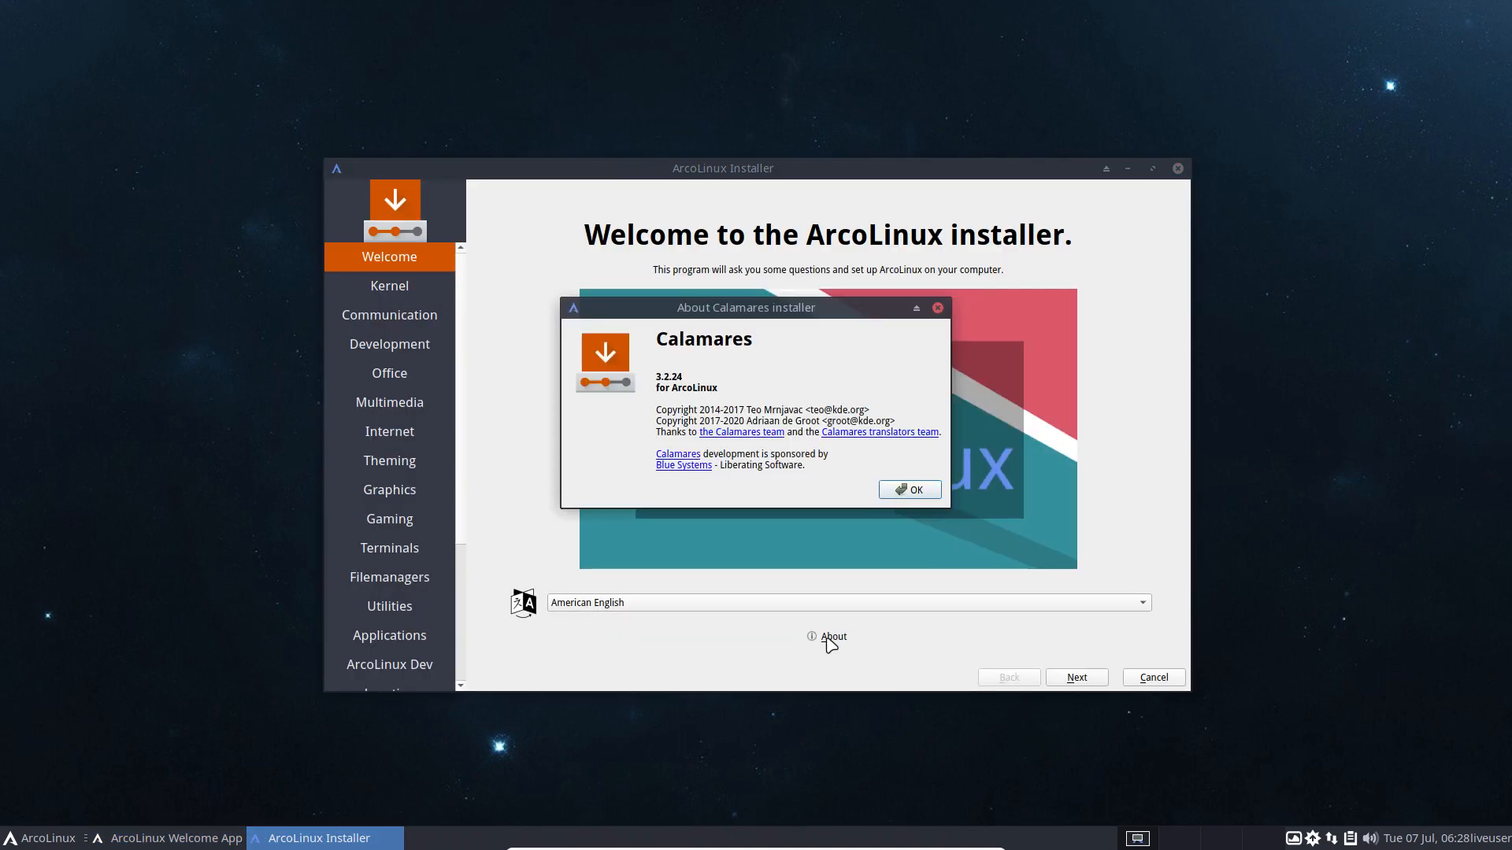
left_click(917, 490)
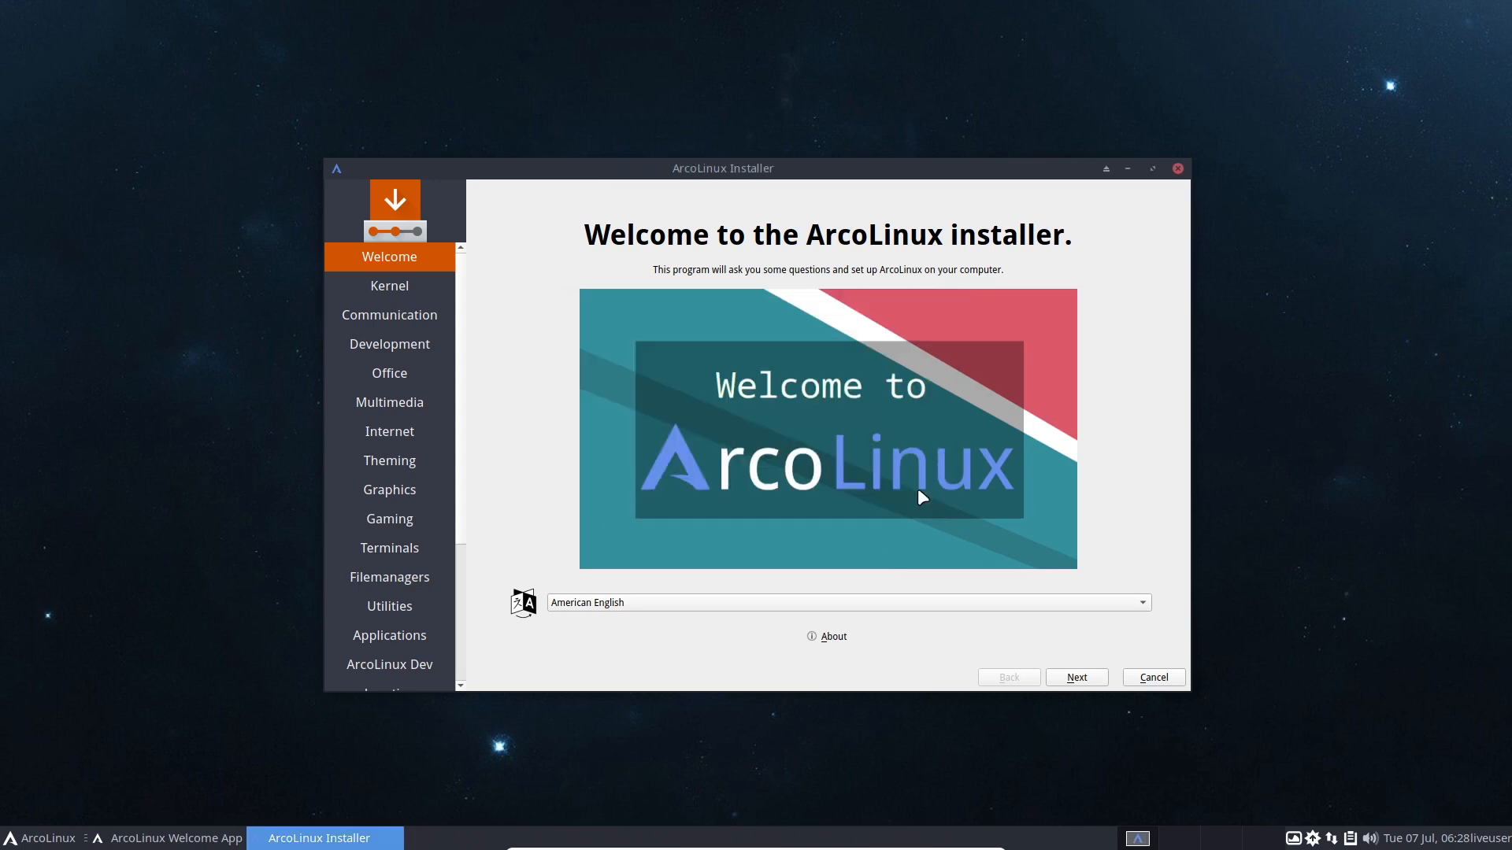
Step: Accept American English and advance past the Kernel to ArcoLinux Dev pages without selecting any packages
left_click(1083, 684)
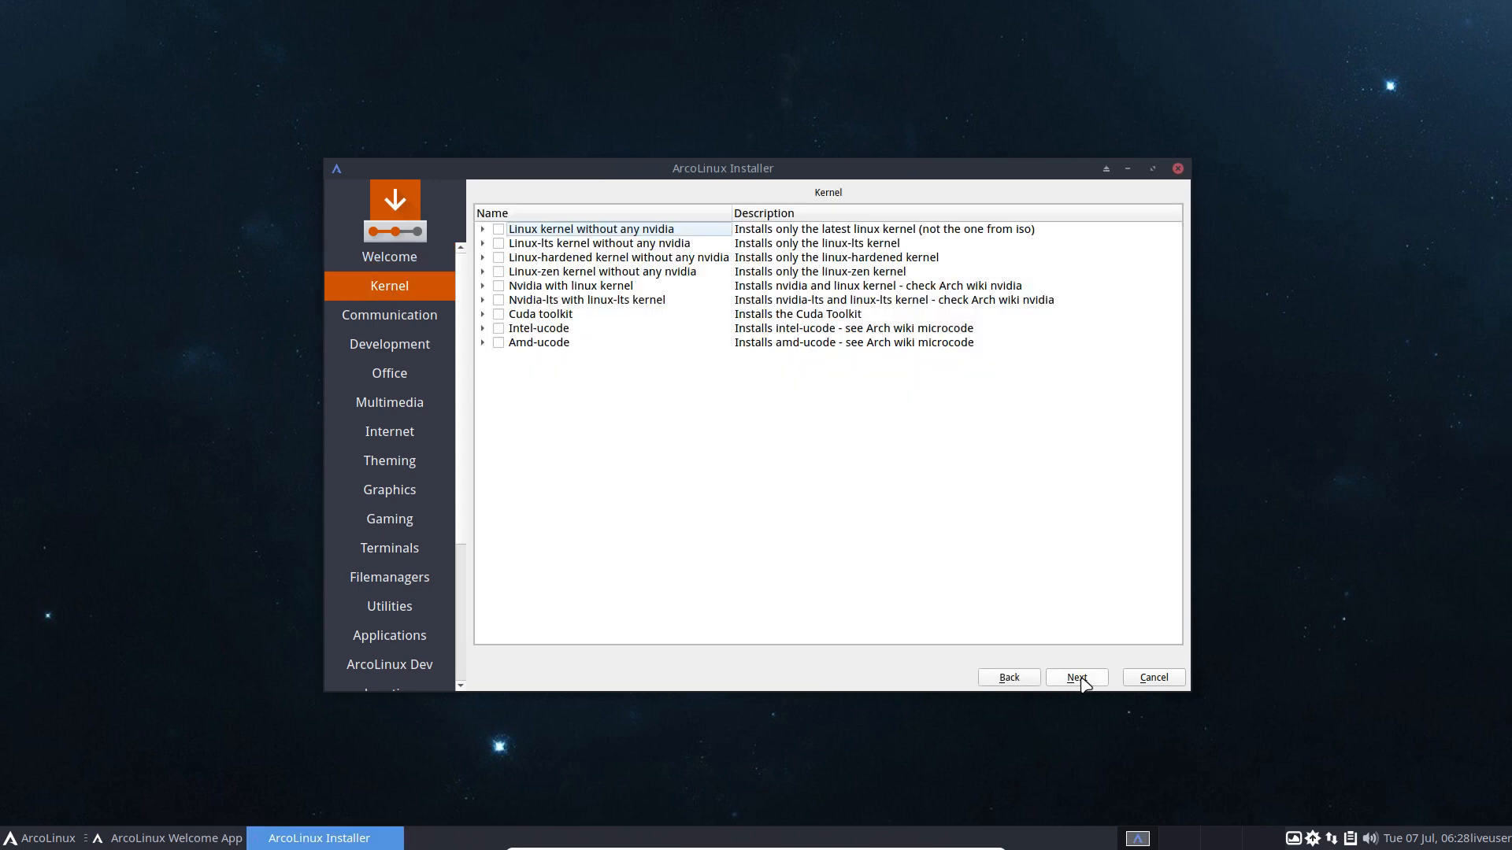
left_click(1083, 684)
left_click(1084, 683)
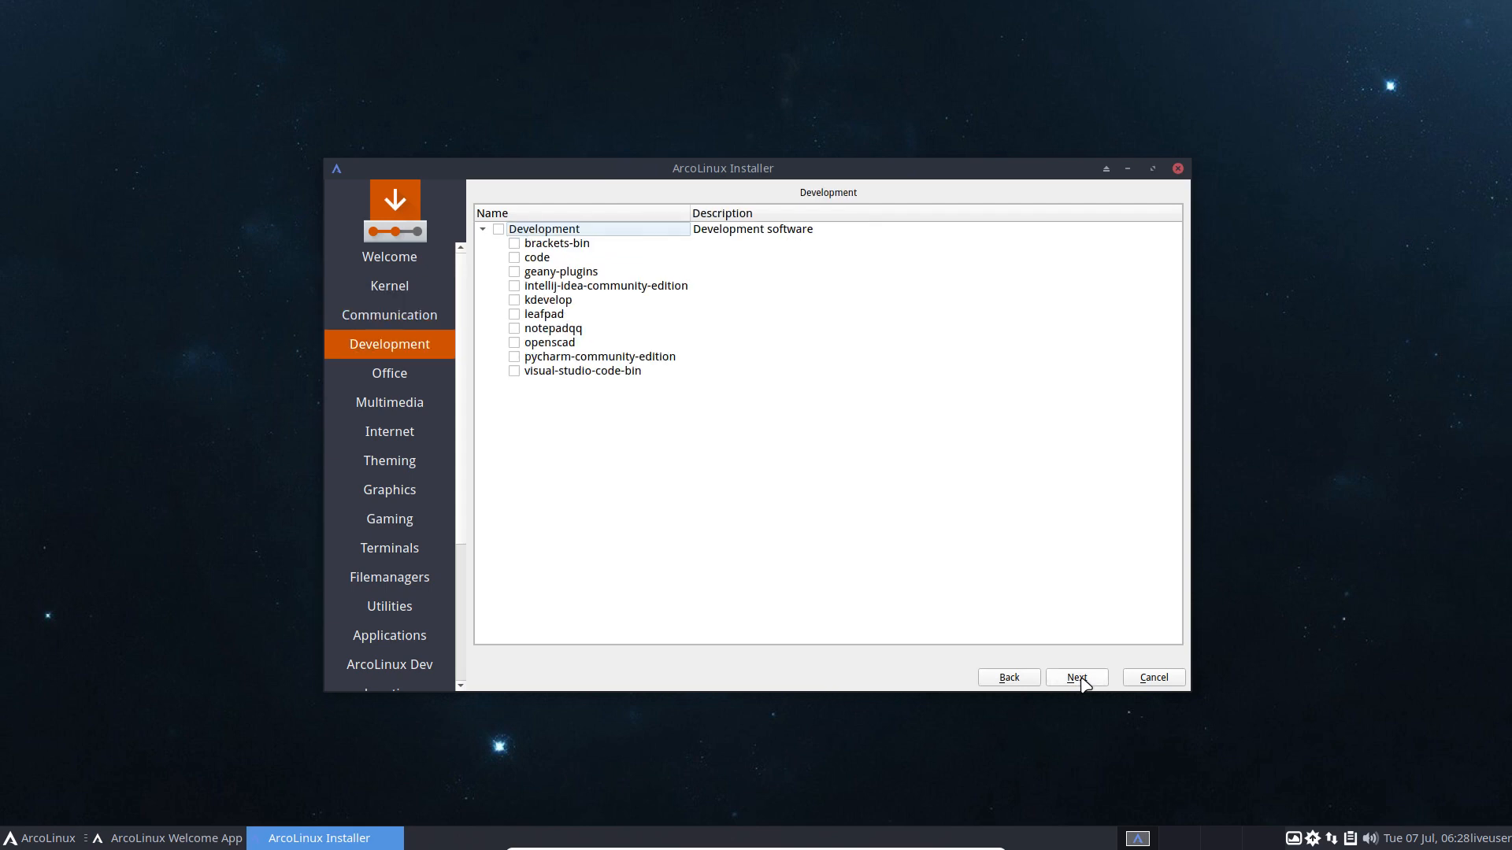
left_click(1083, 684)
left_click(1084, 683)
left_click(1084, 684)
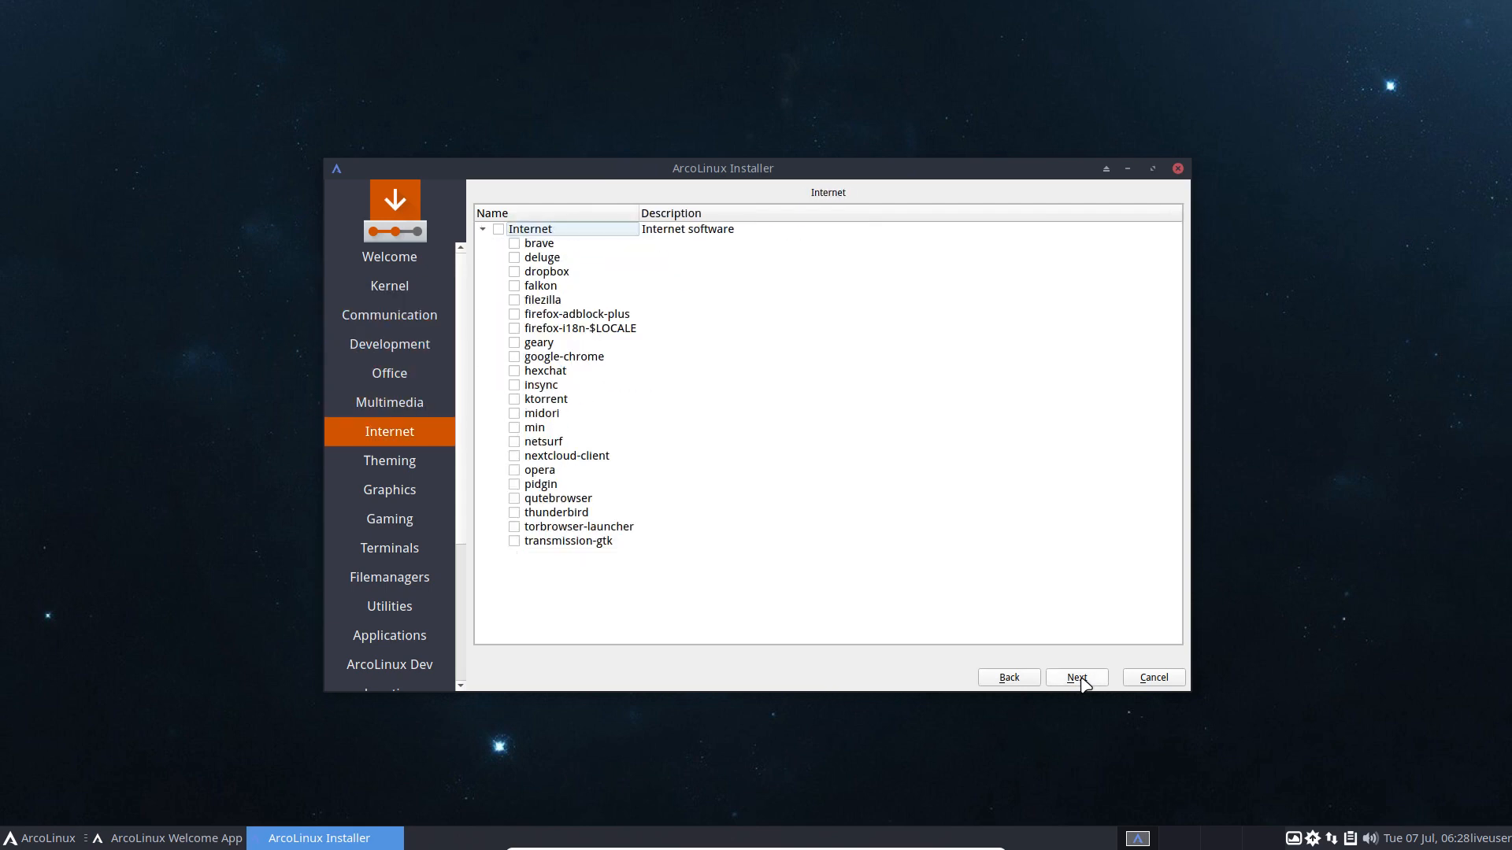
left_click(1084, 683)
left_click(1083, 683)
left_click(1083, 683)
left_click(1083, 683)
left_click(1084, 683)
left_click(1084, 683)
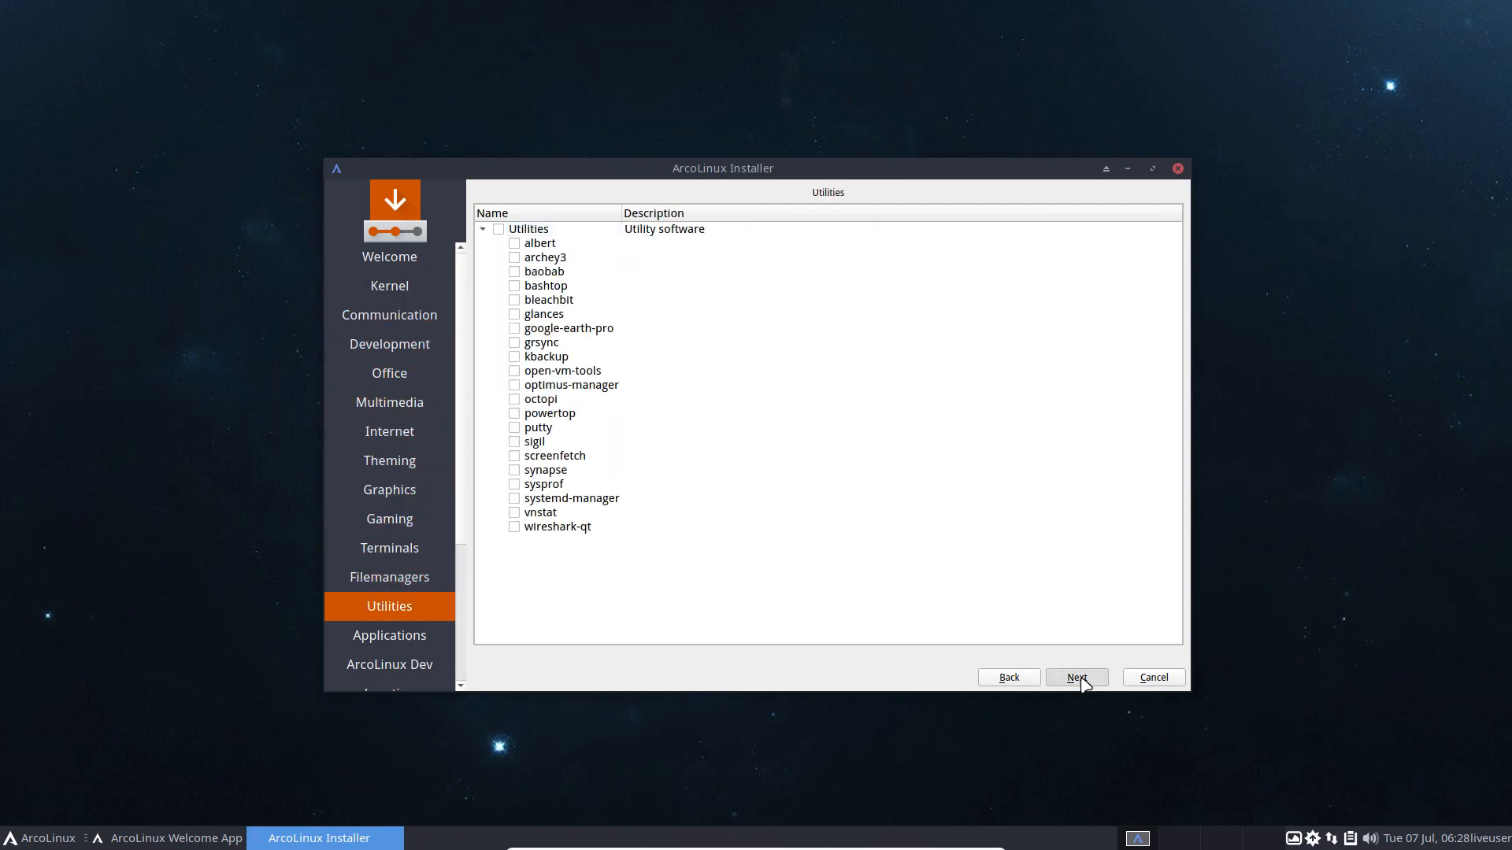
left_click(1083, 683)
left_click(1084, 683)
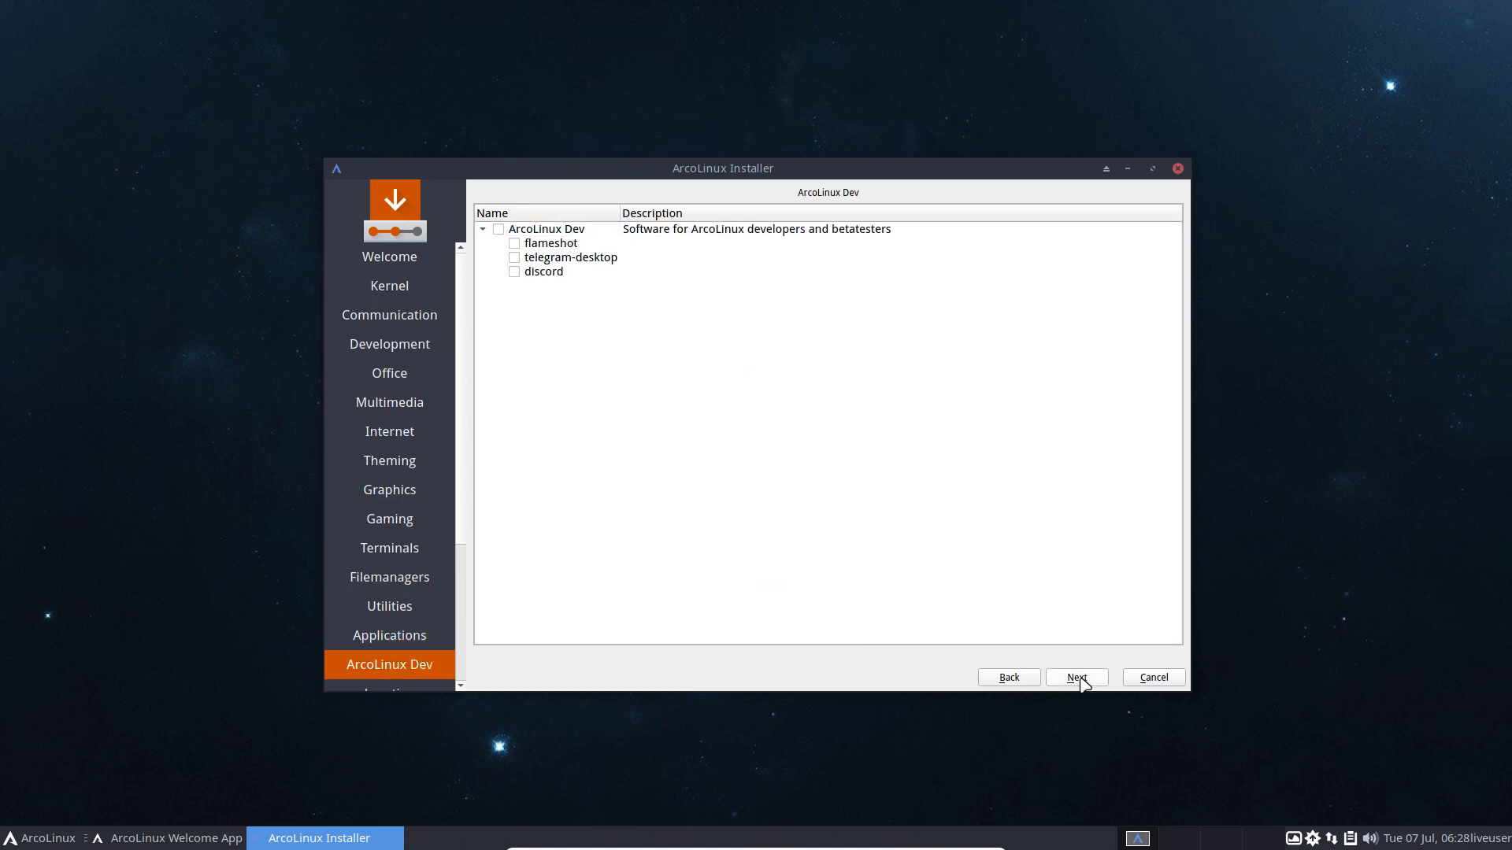
left_click(1084, 684)
Step: Go back to the ArcoLinux Dev page to review its package group and continue with nothing selected
left_click(1011, 682)
left_click(499, 230)
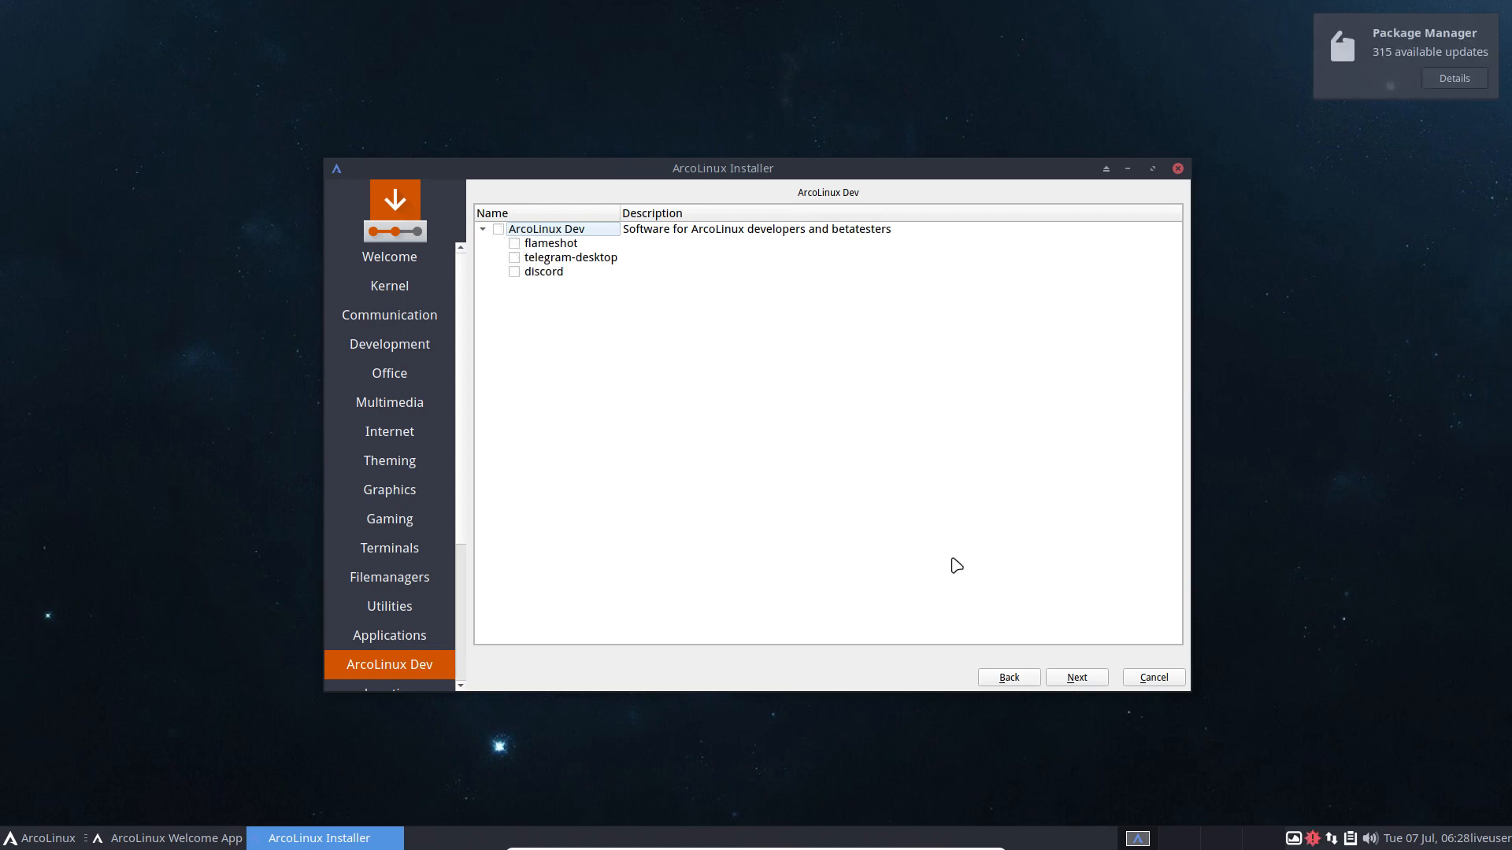
left_click(1076, 678)
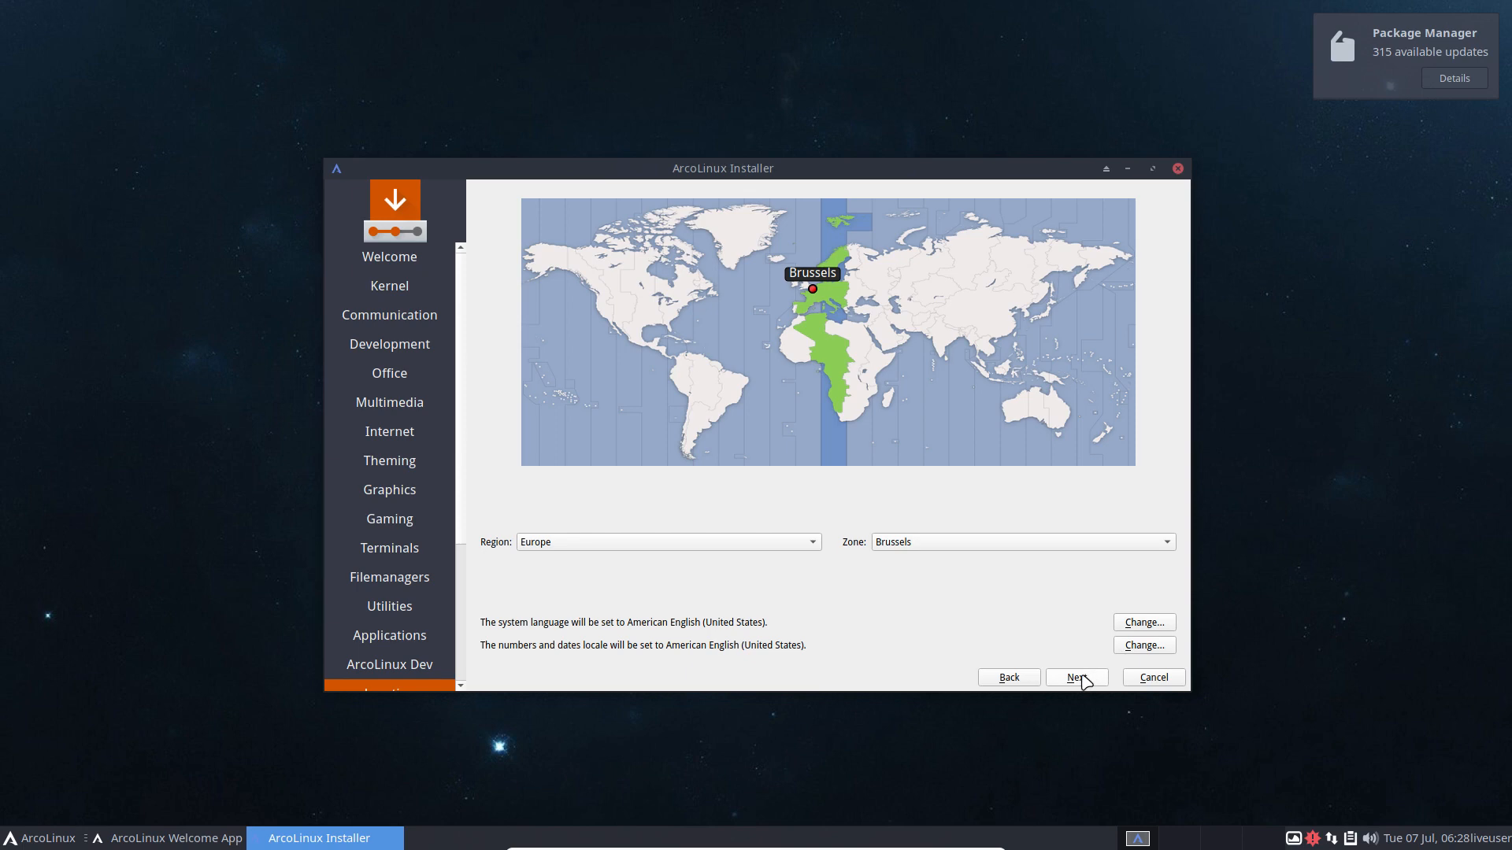
Step: Accept the Europe/Brussels location and set the keyboard layout to Belgian with the Default variant
left_click(1084, 679)
left_click(508, 398)
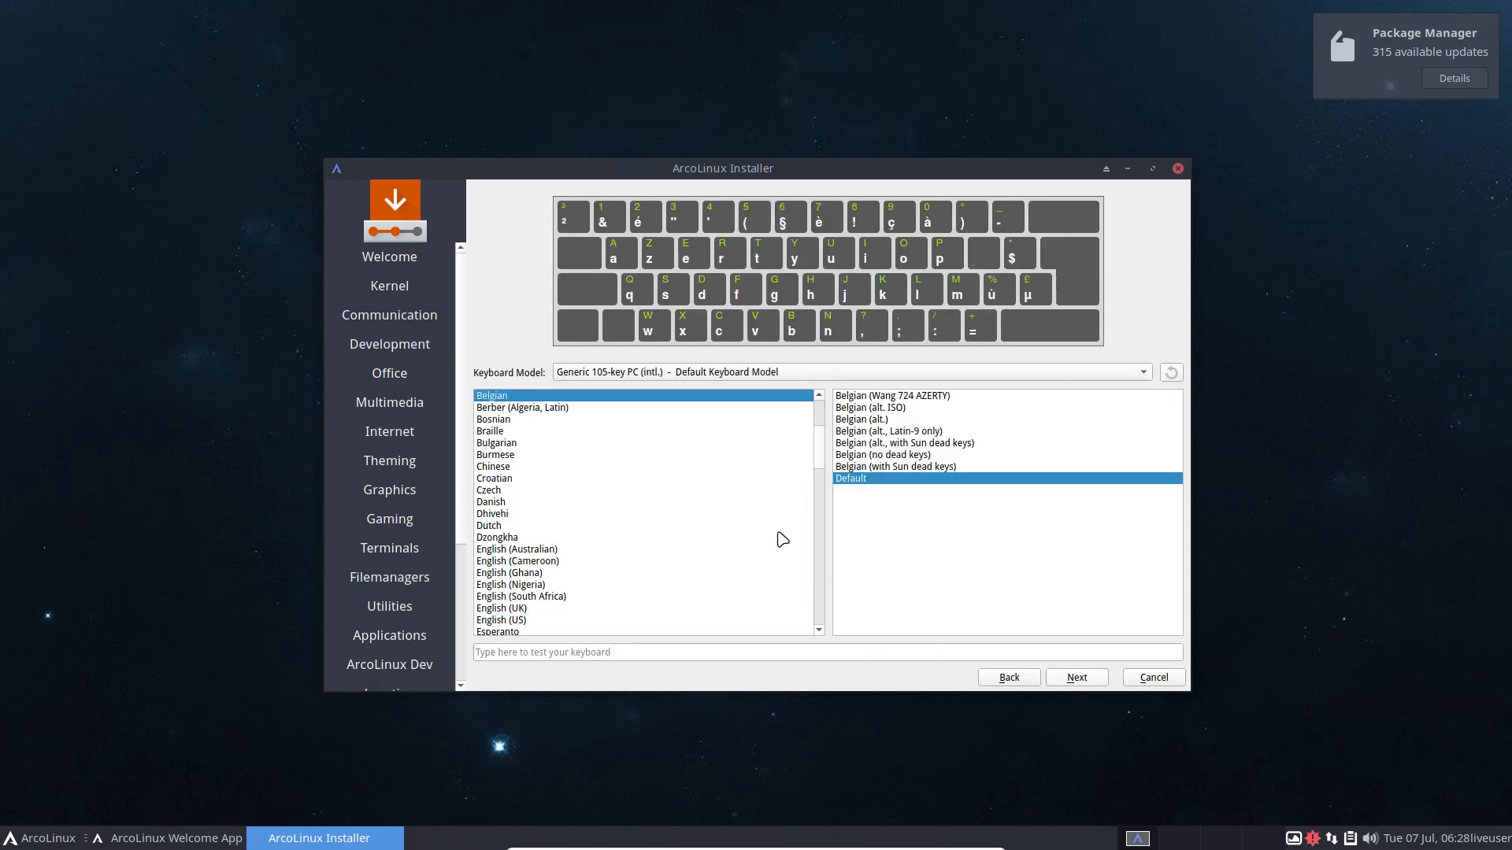
left_click(1077, 679)
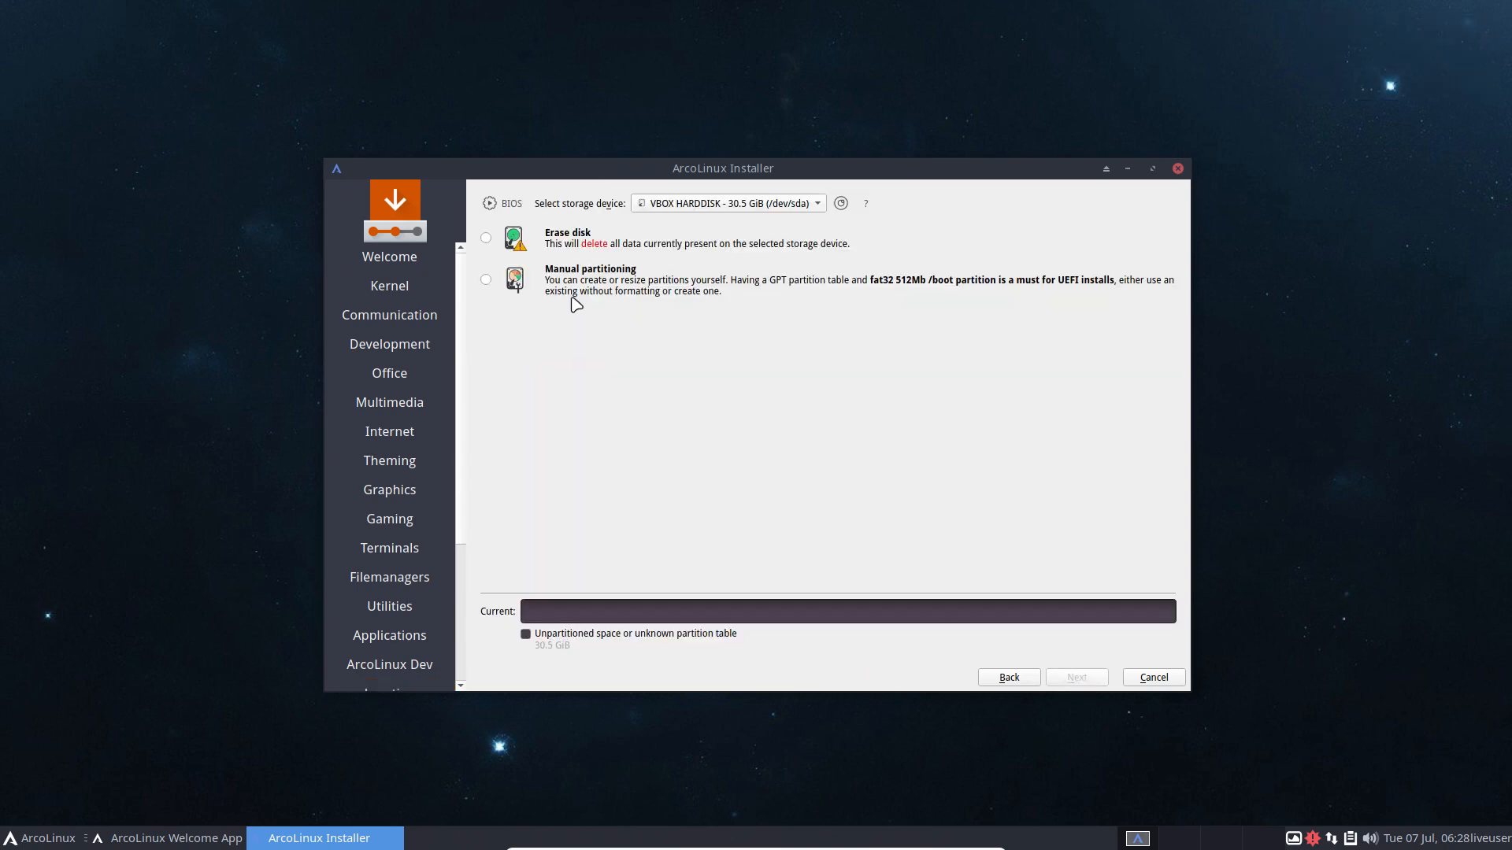
Step: Choose to erase the VBOX HARDDISK with No Swap and continue to the user account page
left_click(564, 237)
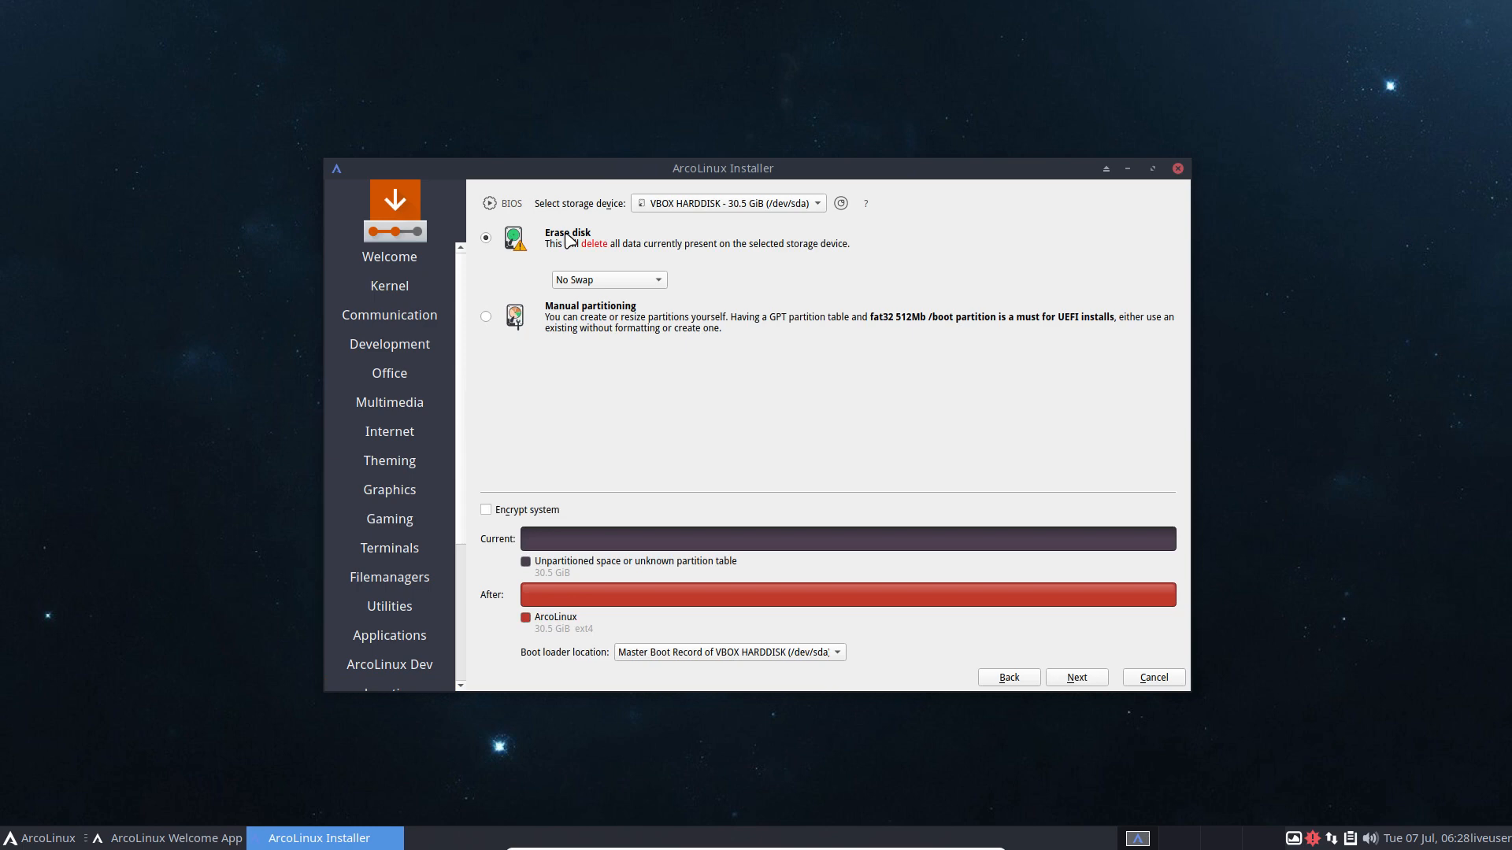
left_click(1080, 680)
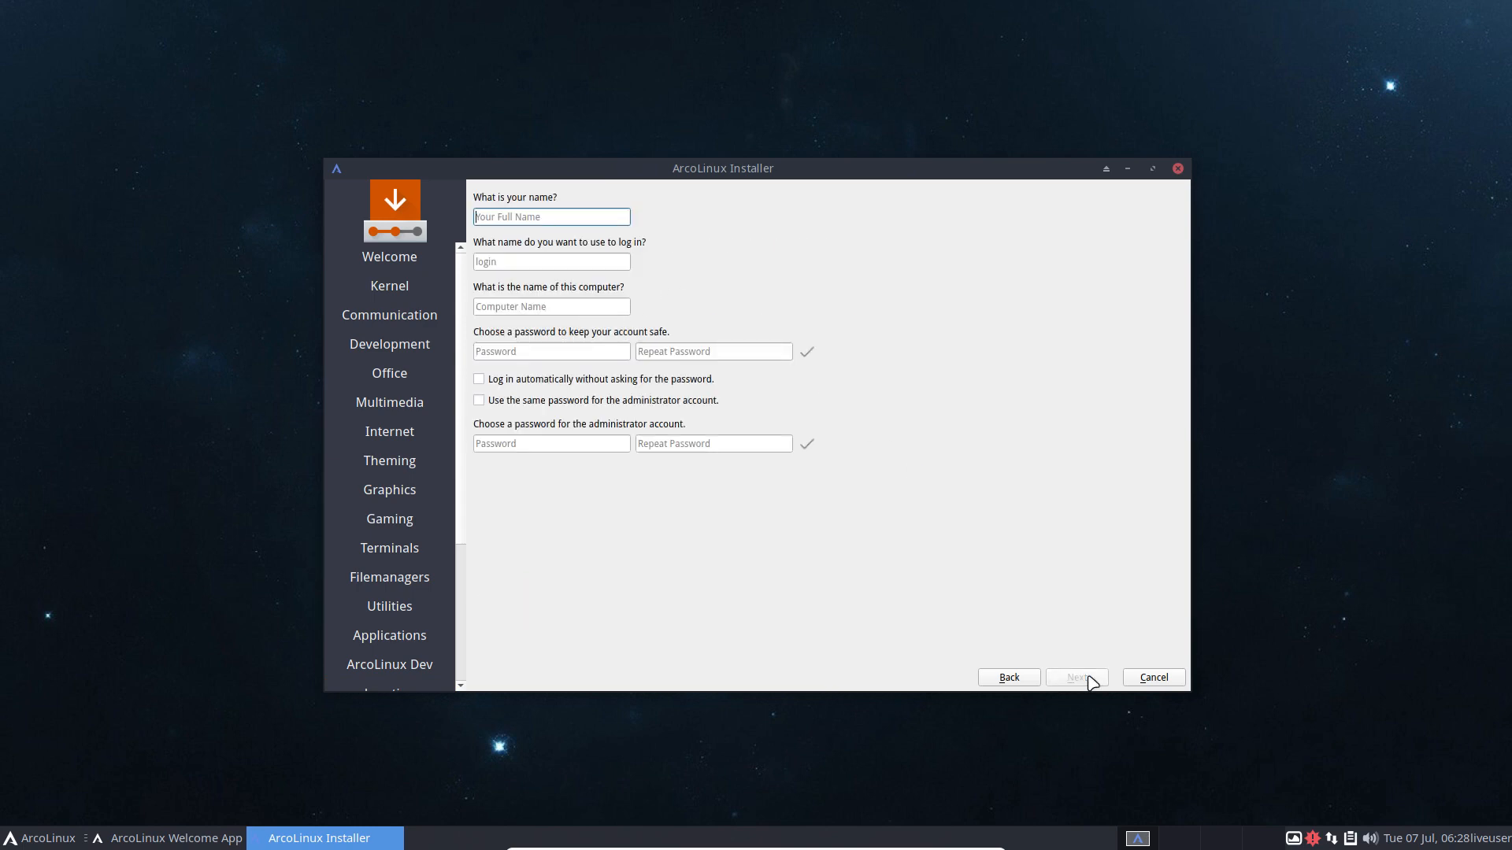
Step: Fill in the user's name and account password, enabling automatic login and the same password for the administrator account
type("erik")
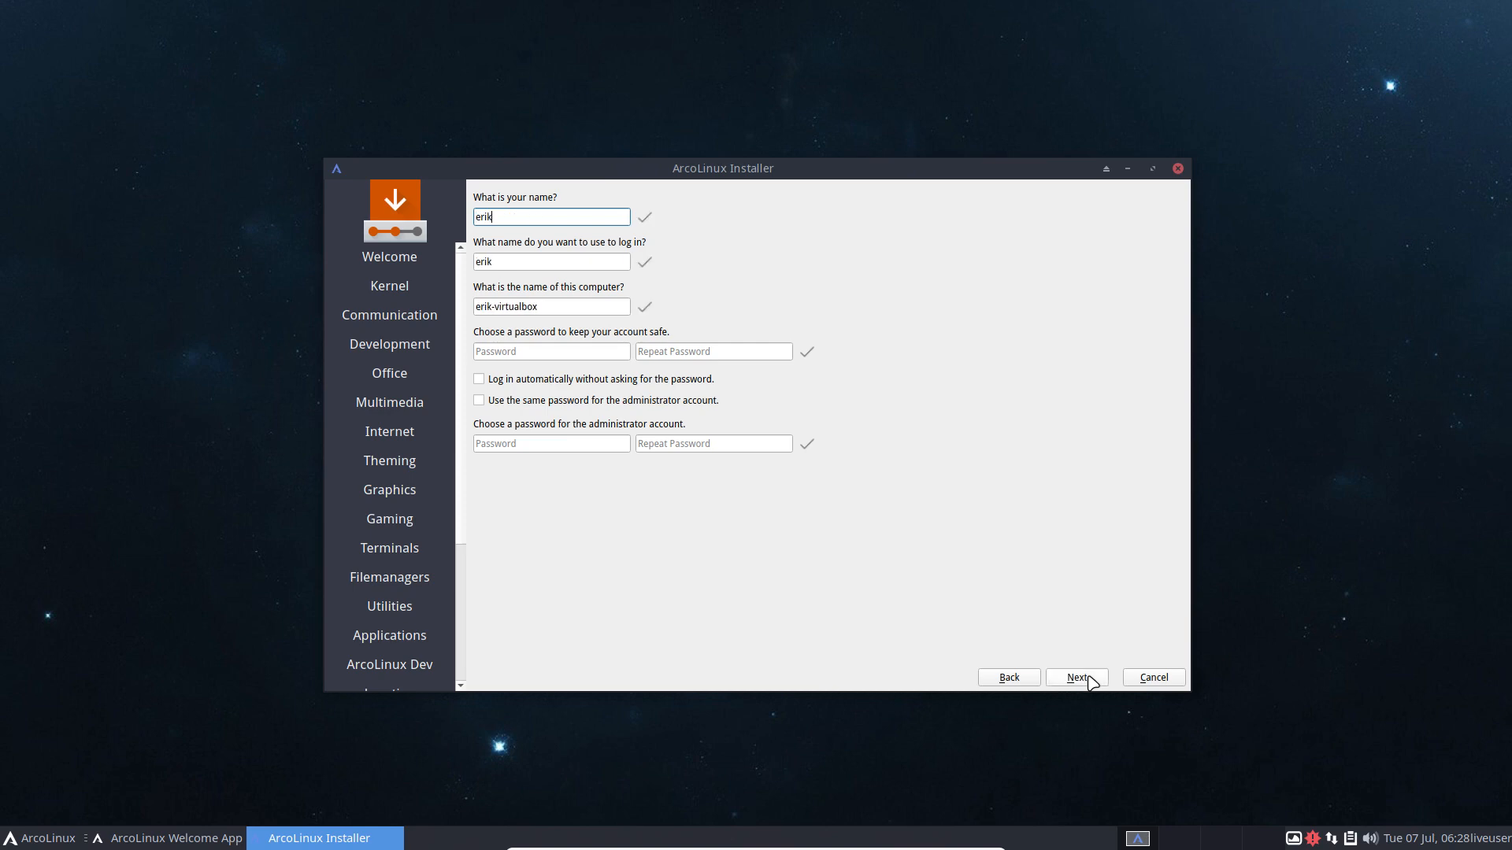
key("Tab")
key("Tab")
key("Tab")
type("****")
key("Tab")
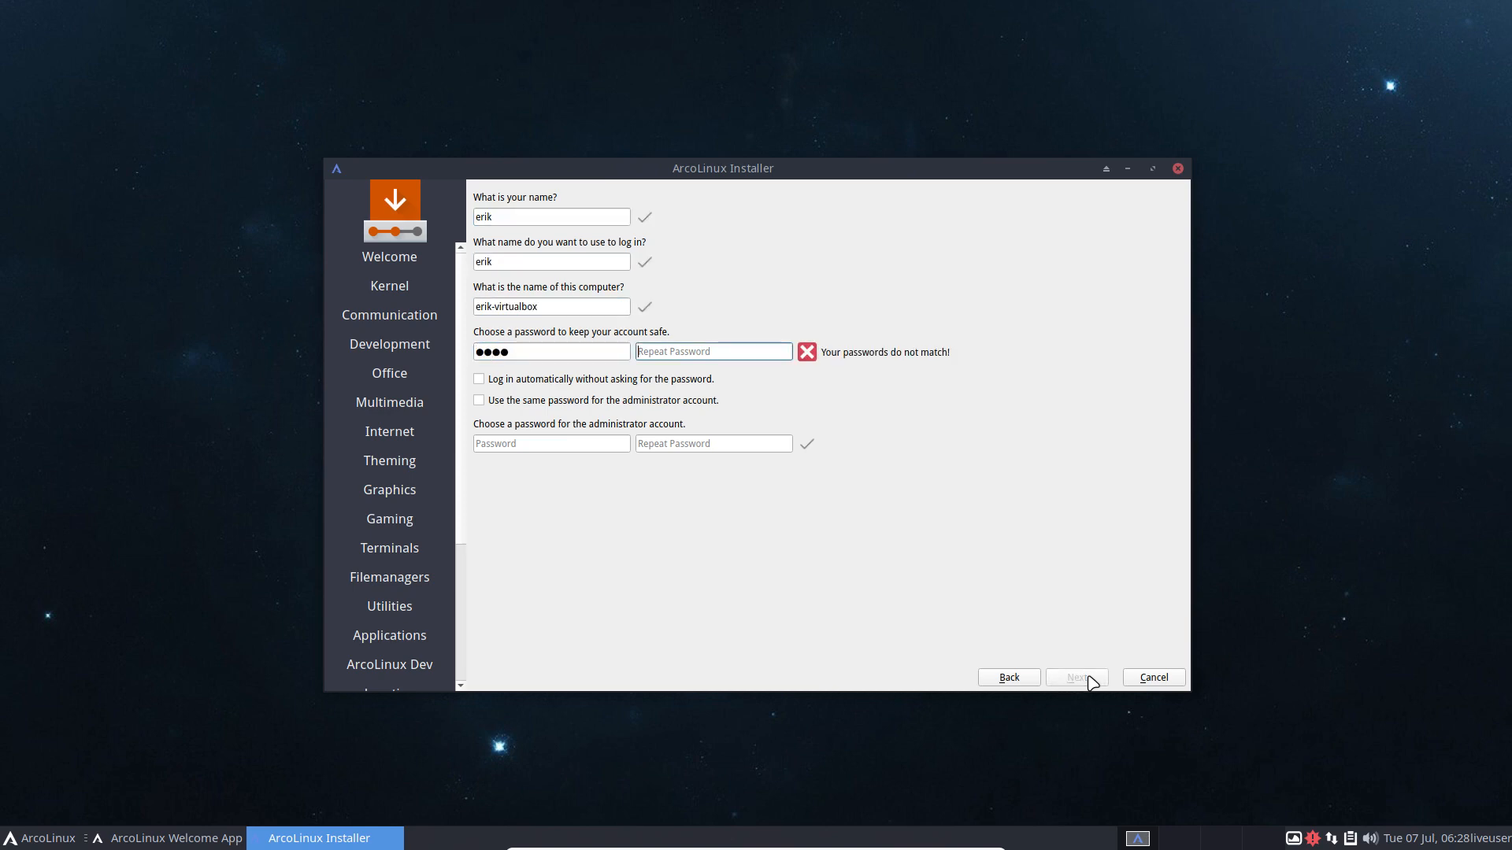
type("****")
key("Tab")
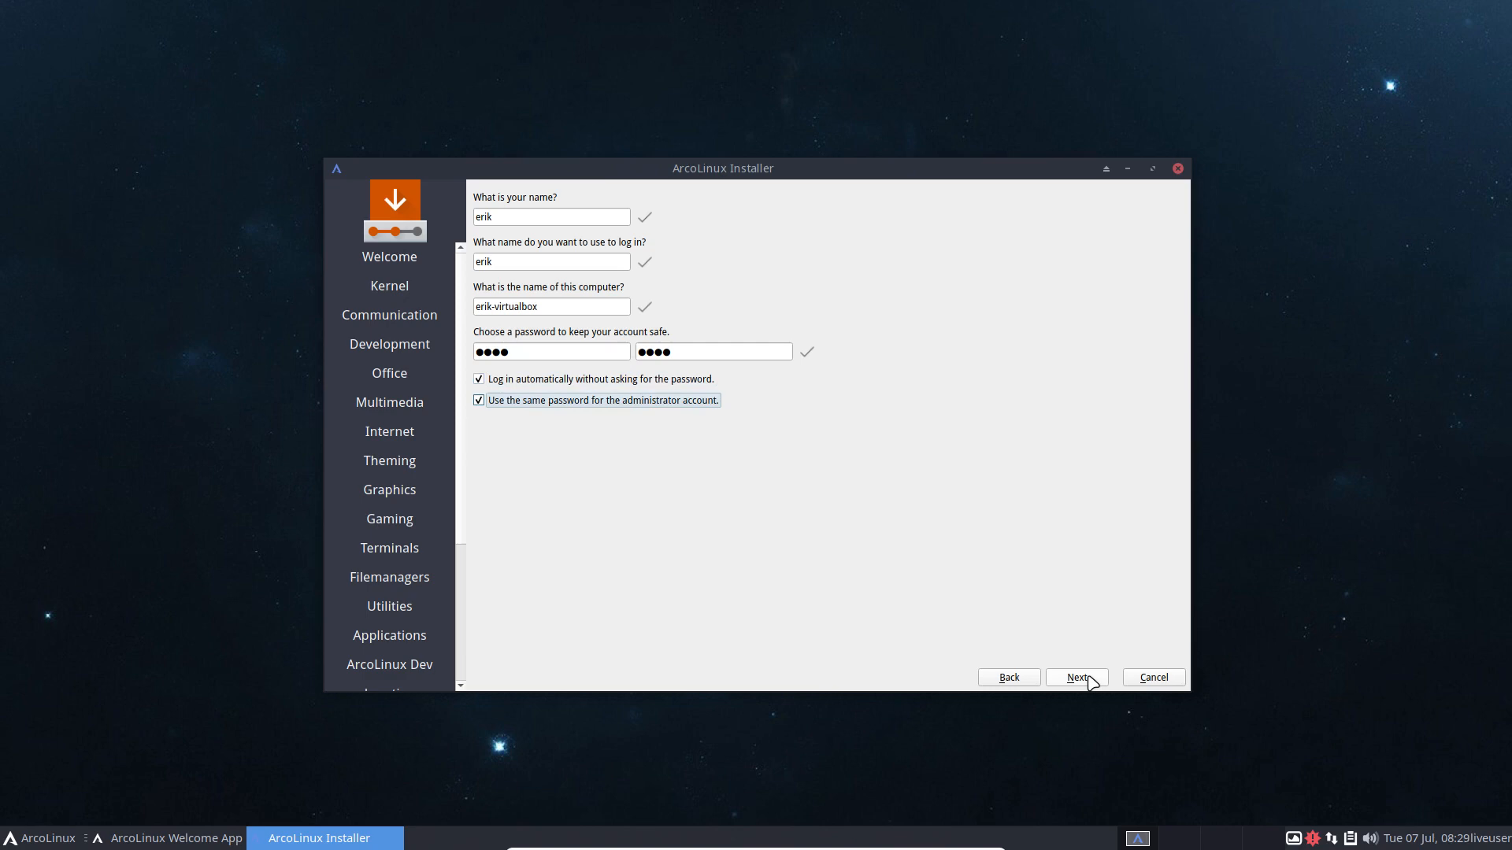
Step: Start the installation from the overview page and restart the computer once the installer is done
left_click(1088, 680)
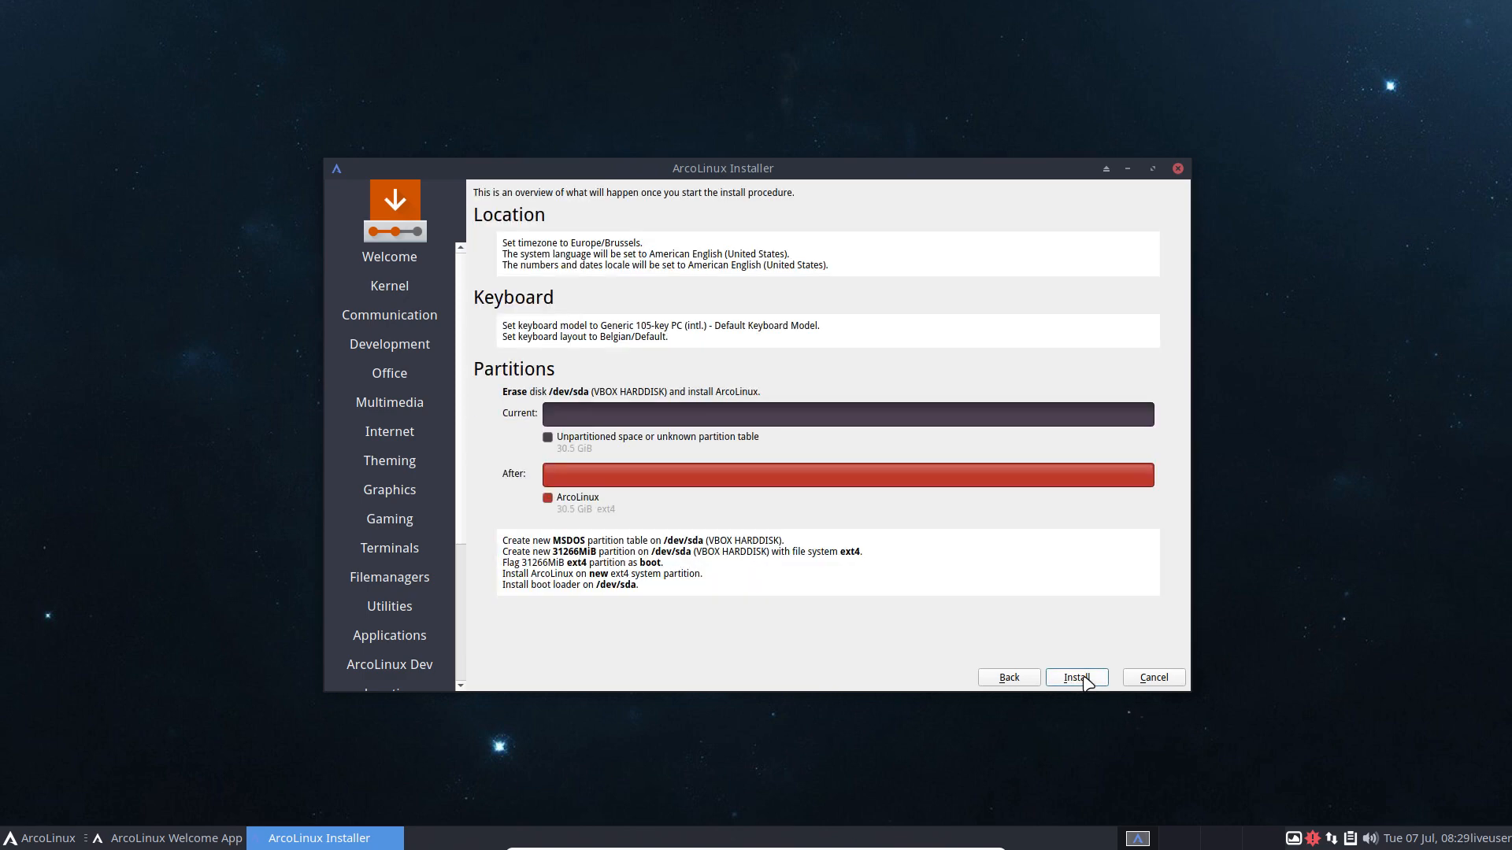
left_click(1087, 680)
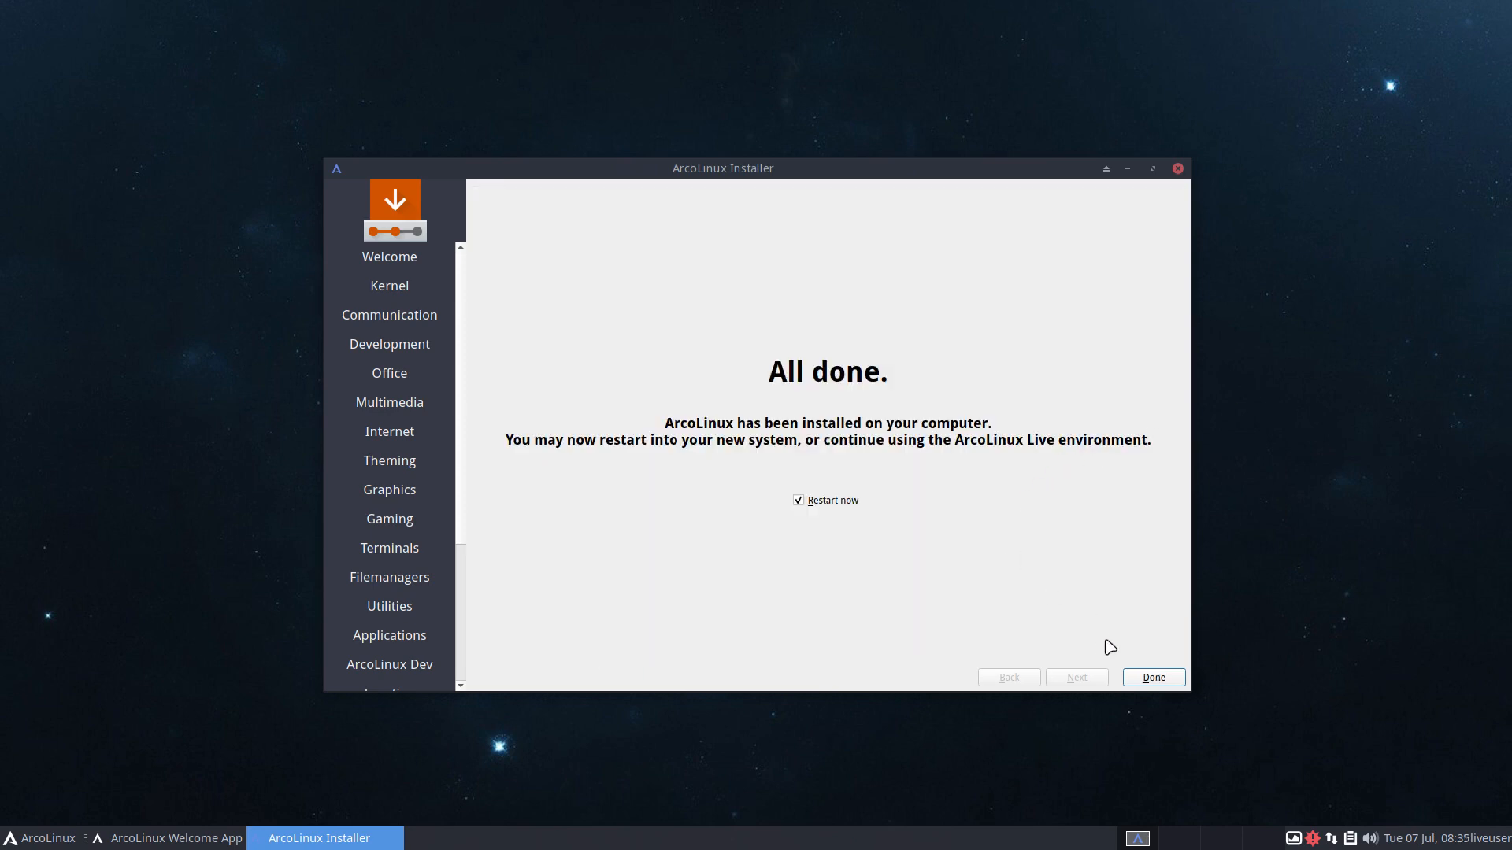
left_click(1156, 677)
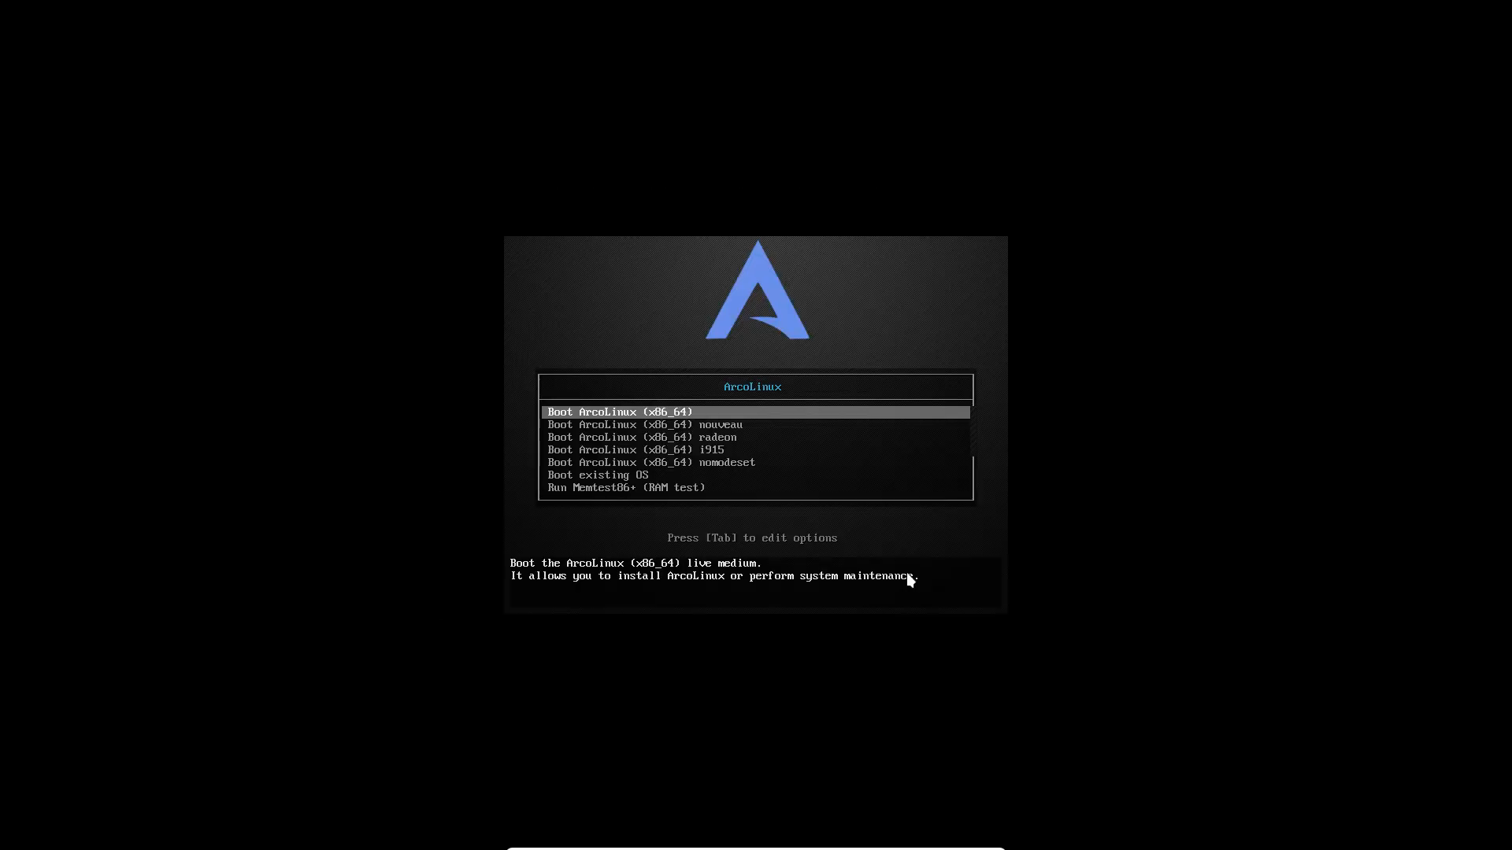
Step: Boot the existing OS from the boot menu and close the ArcoLinux Welcome App on the new desktop
key("Down")
key("Down")
key("Down")
key("Down")
key("Down")
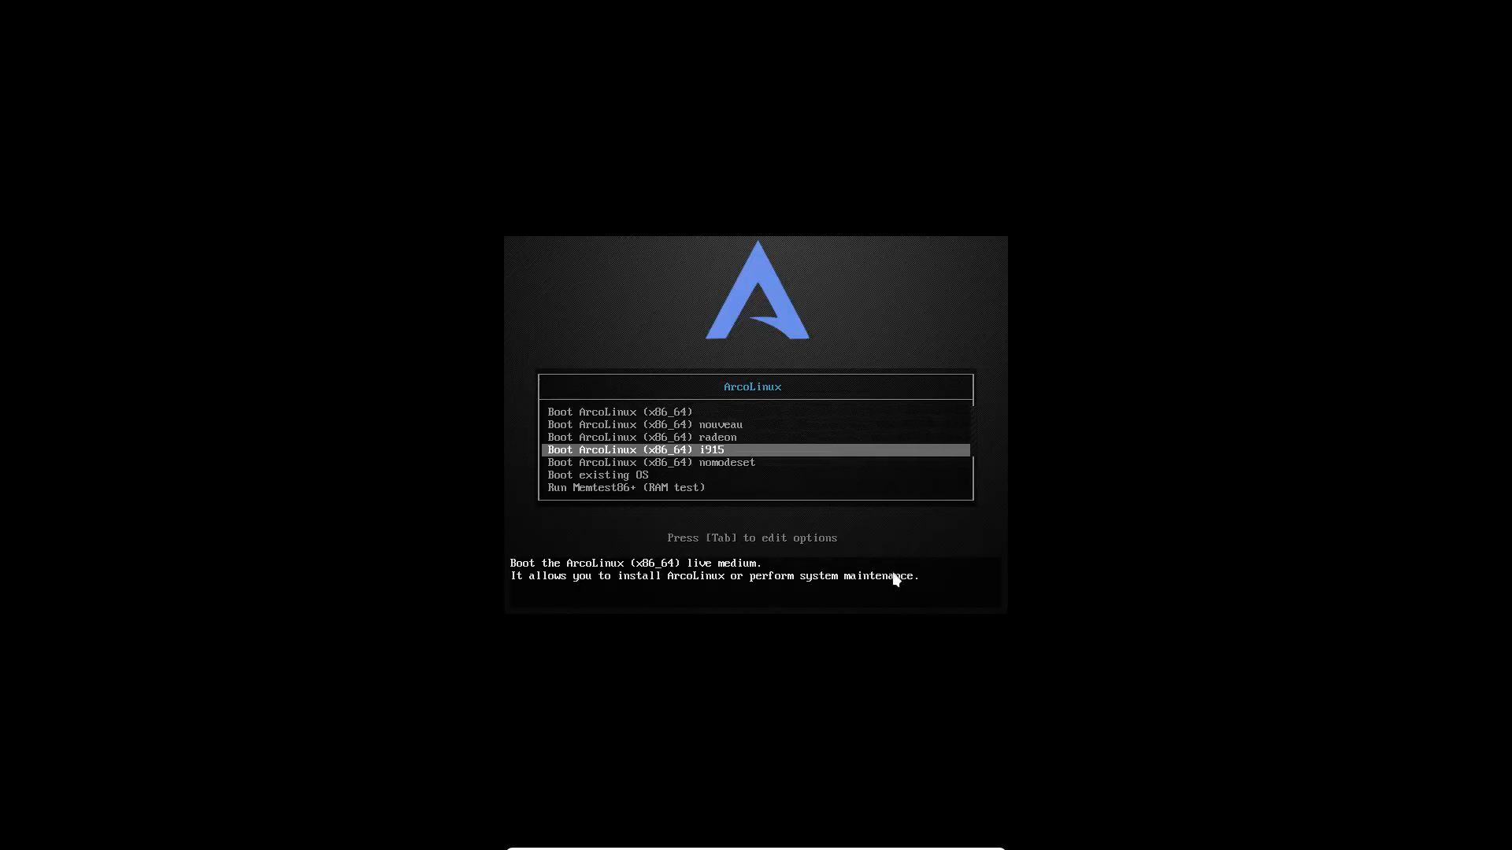
key("Return")
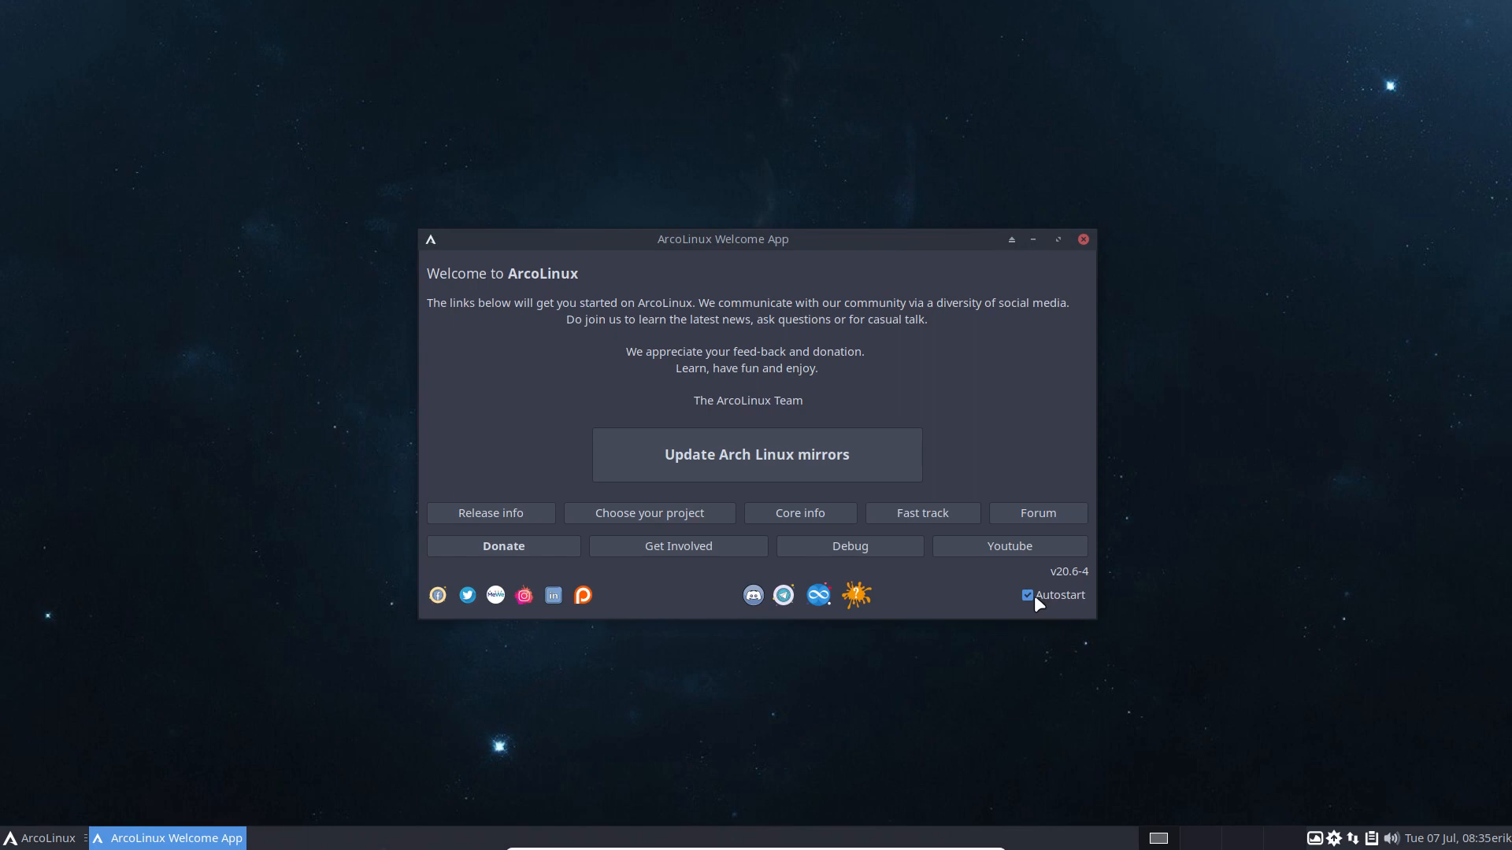
left_click(1083, 239)
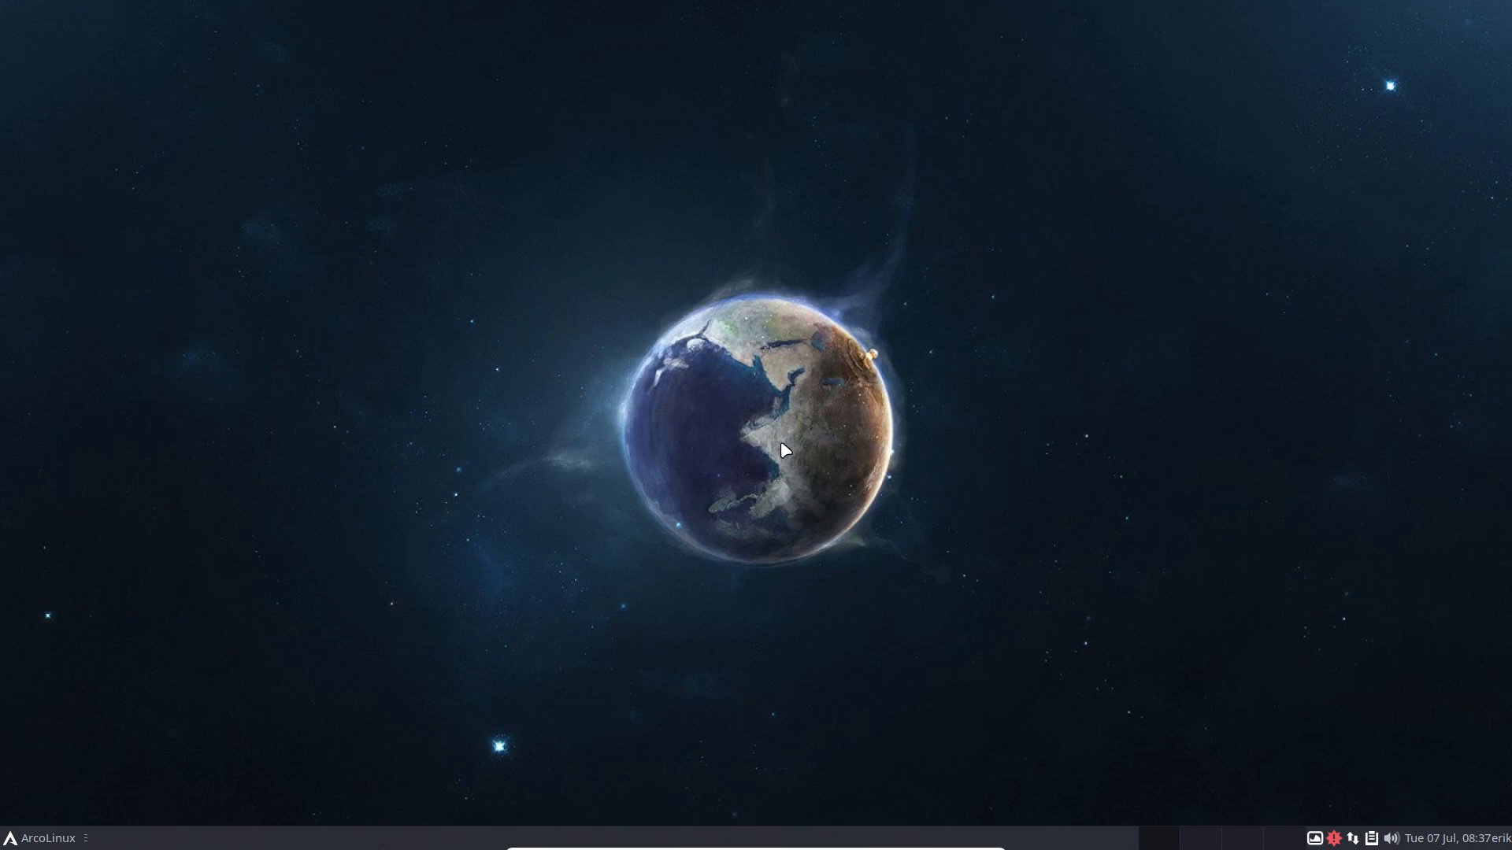
Step: Start a full system upgrade with update in the drop-down terminal, entering the sudo password and accepting the extra/tbb replacement
key("F12")
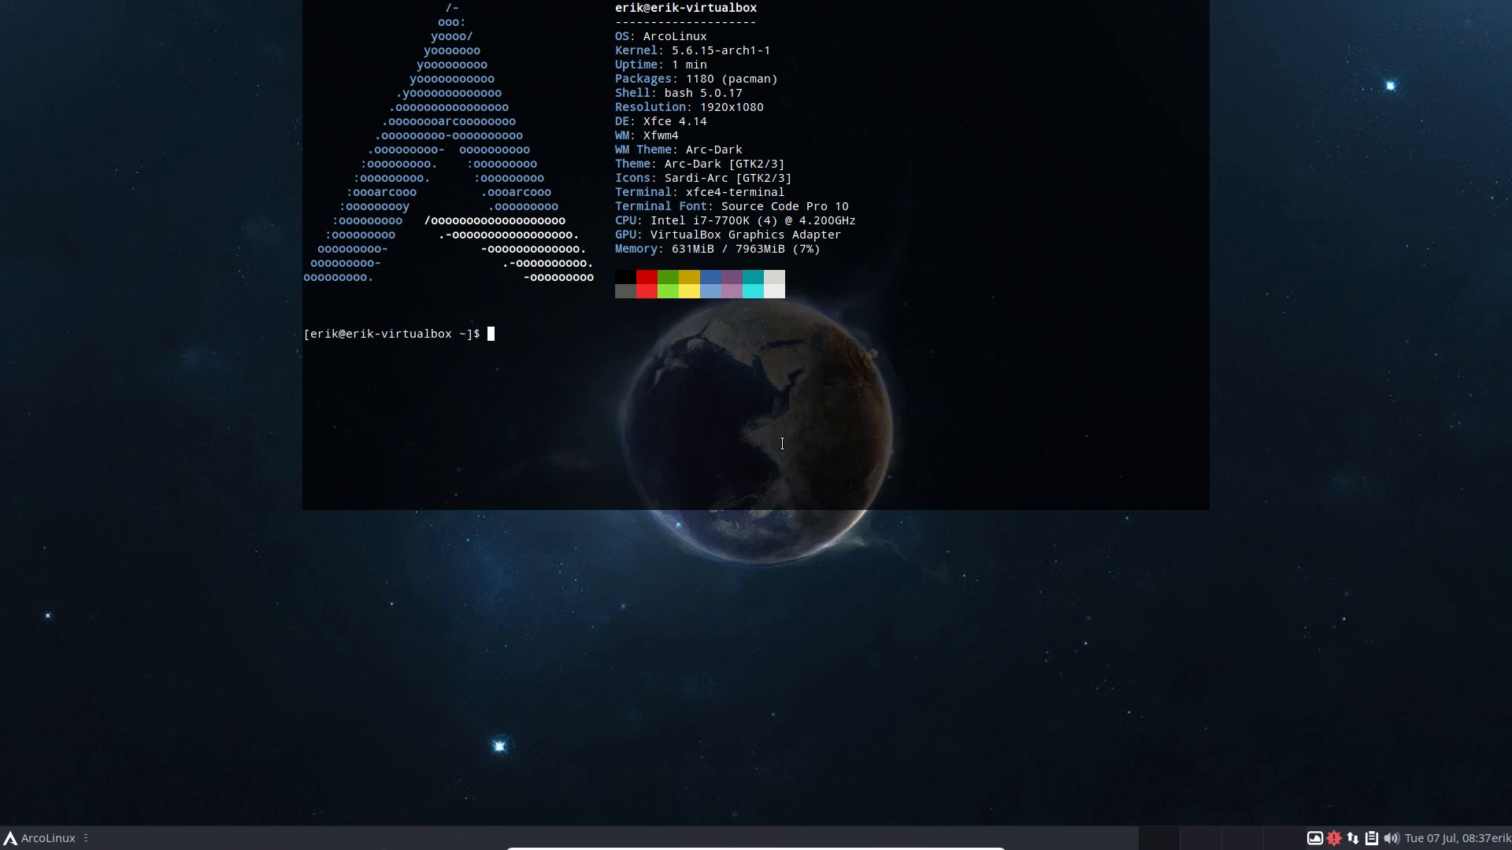
type("update")
key("Return")
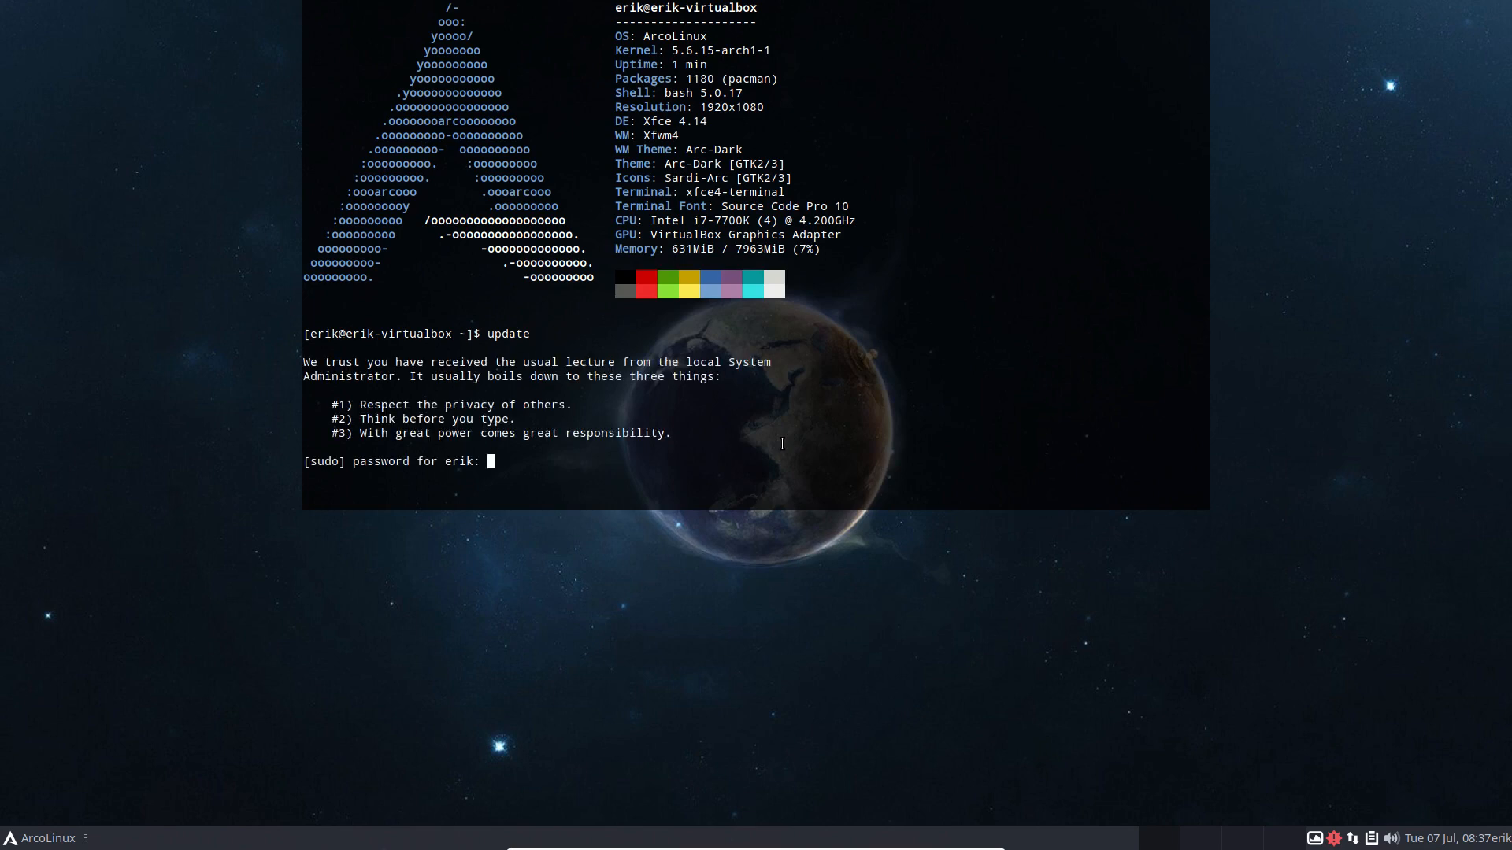
key("Return")
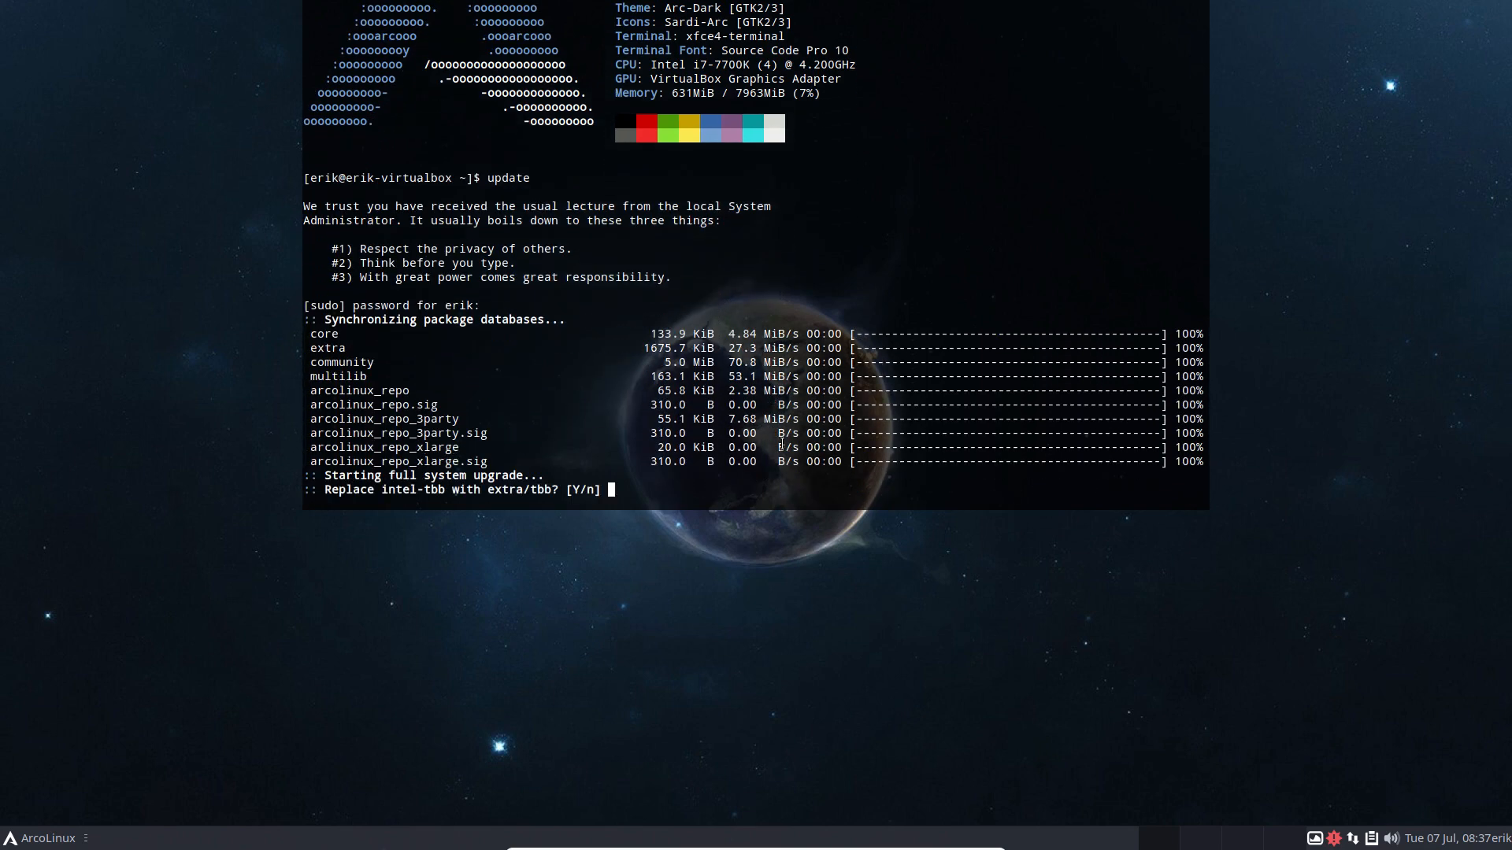
key("Return")
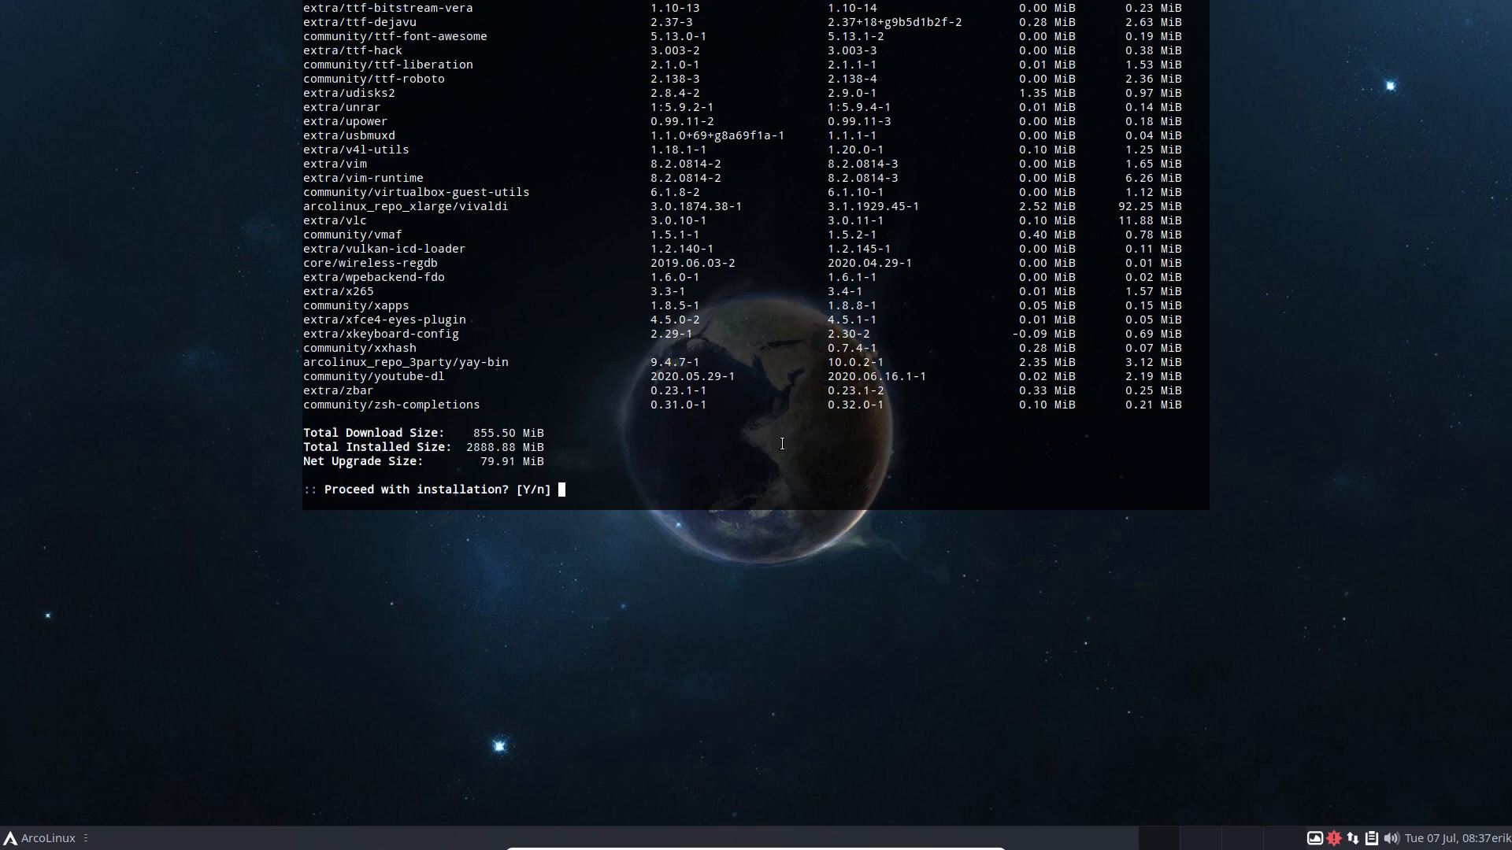
key("Return")
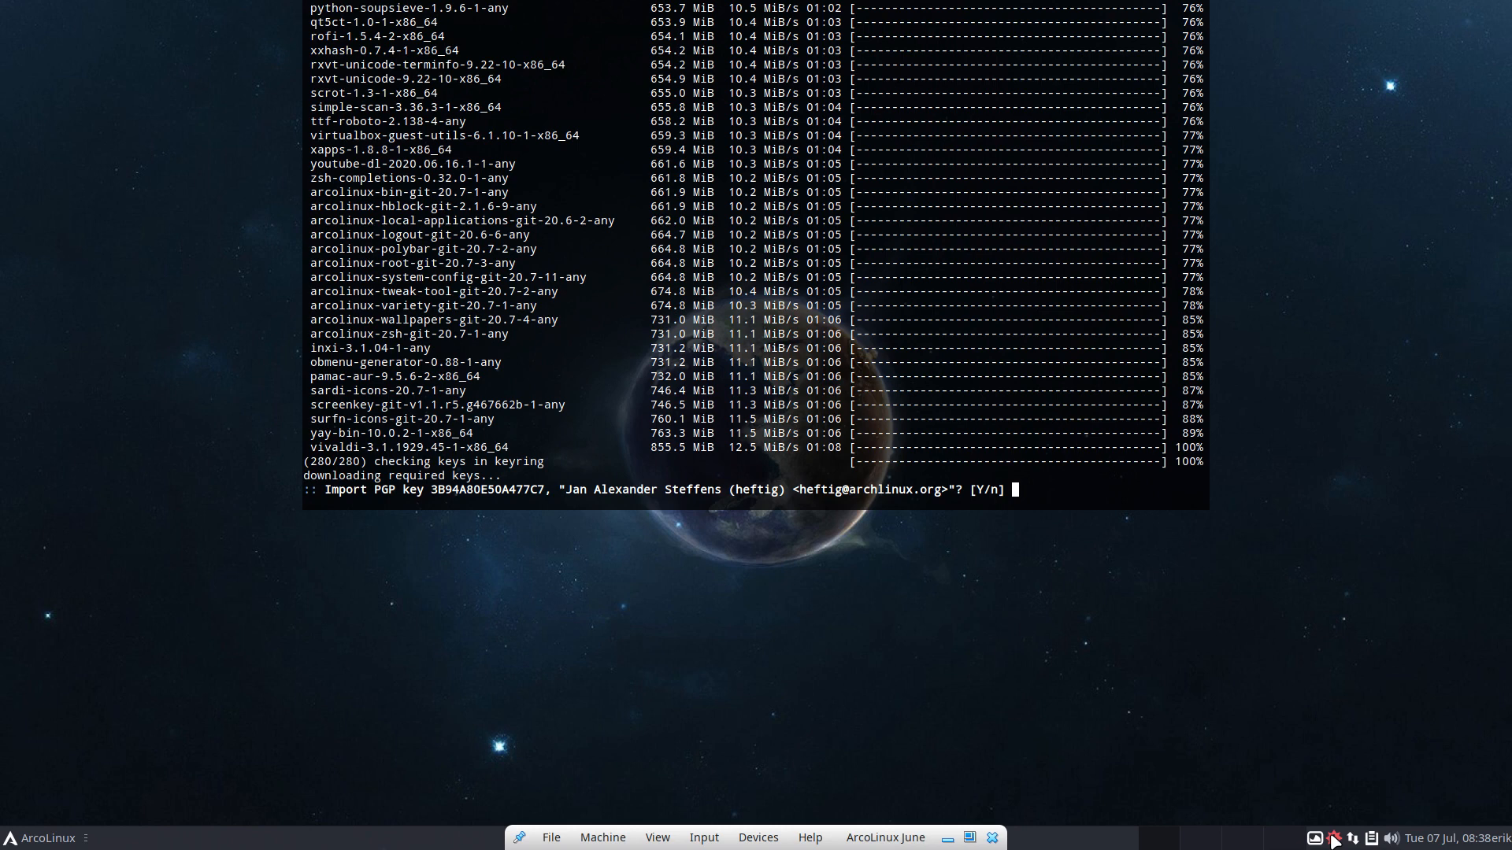
Step: Accept the PGP key import at every repeated prompt so that the package upgrade can proceed
key("Return")
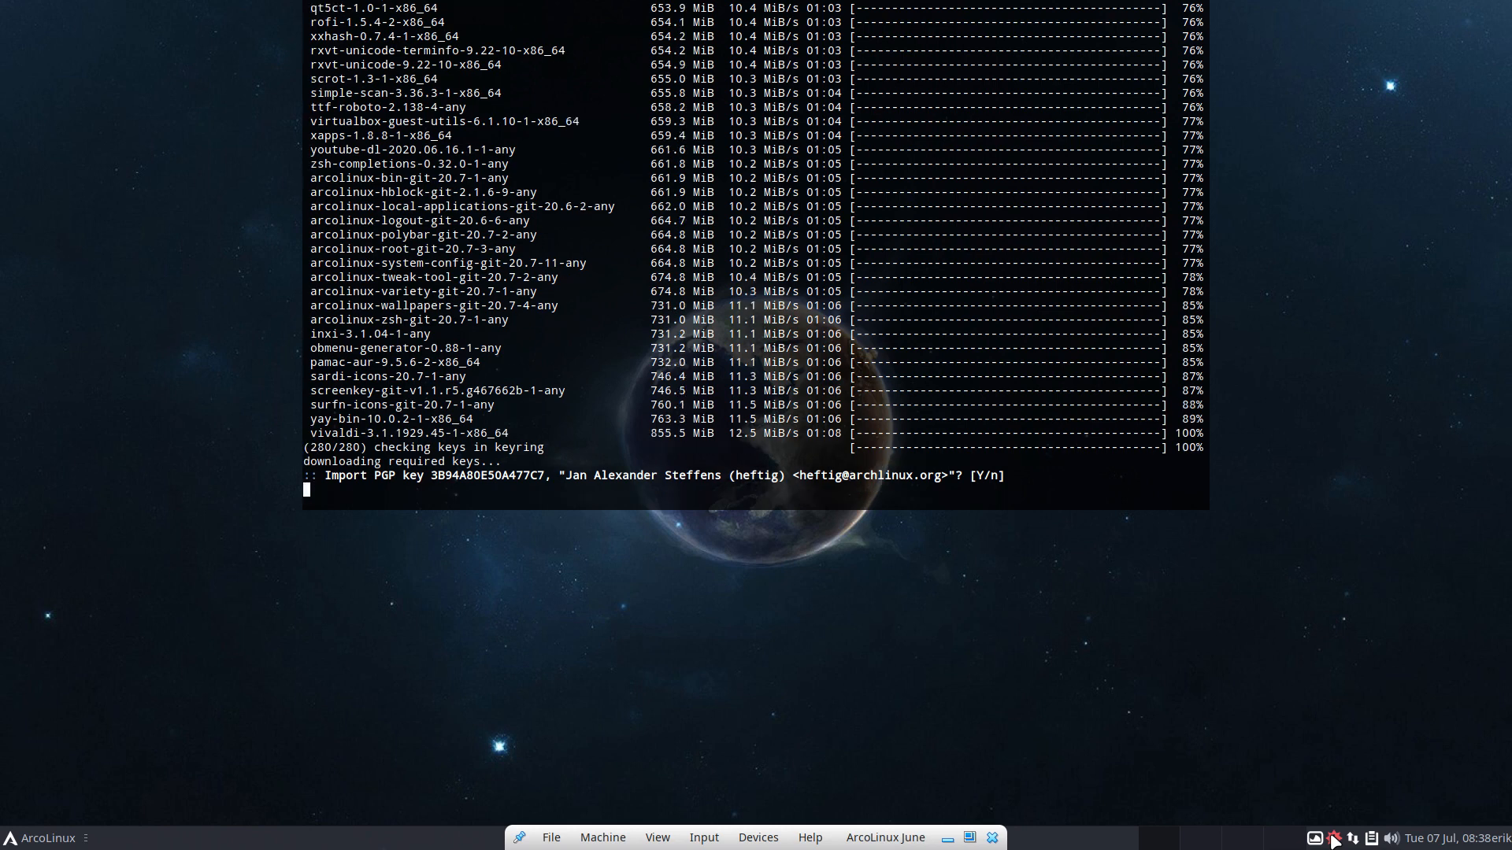
key("Return")
key("Return")
key("Return")
key("Return")
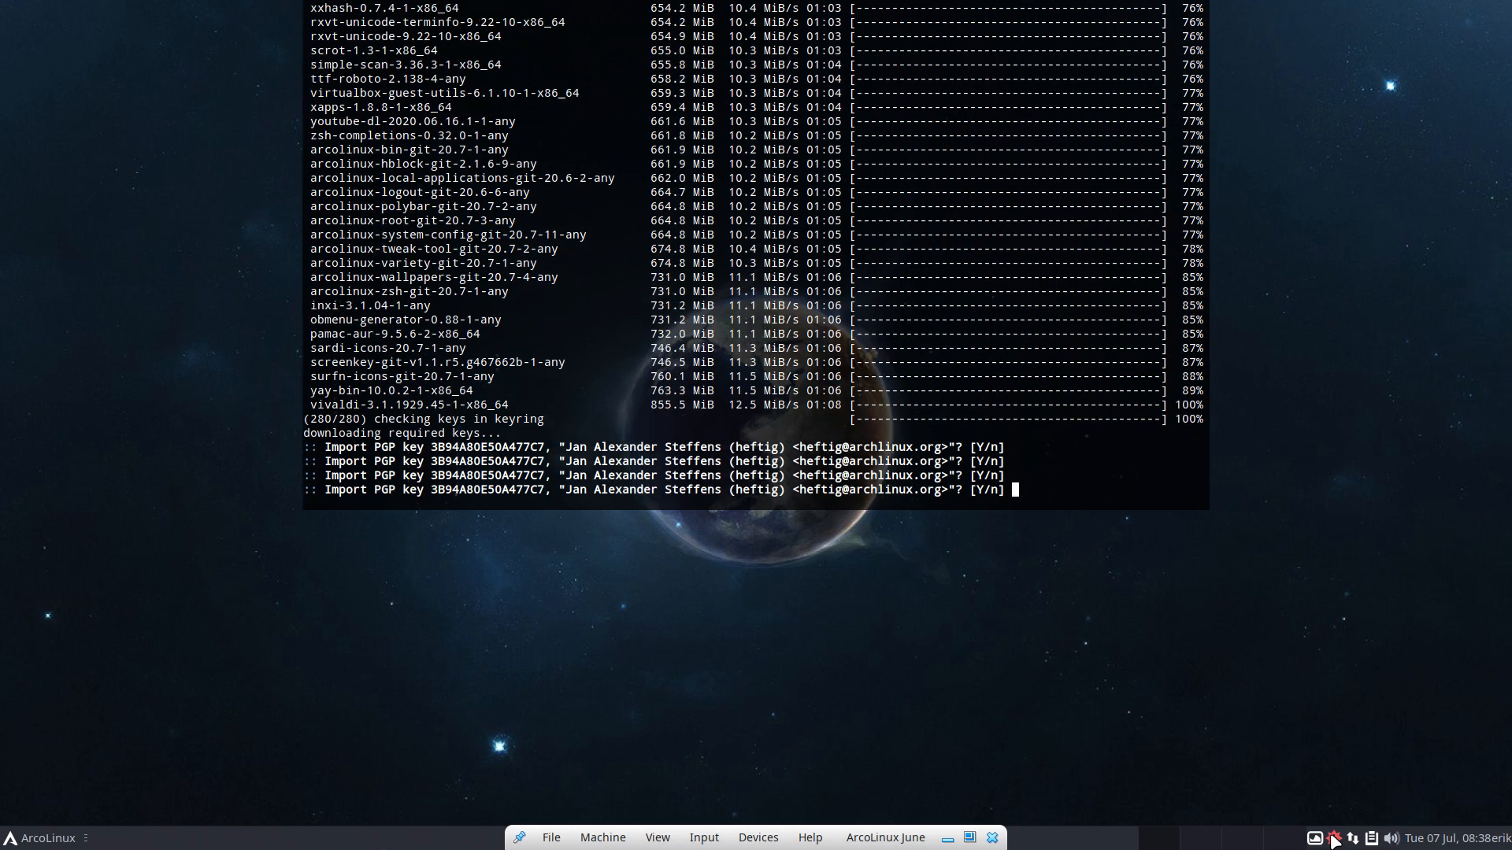
key("Return")
key("Return")
key("Return")
key("Return")
key("Return")
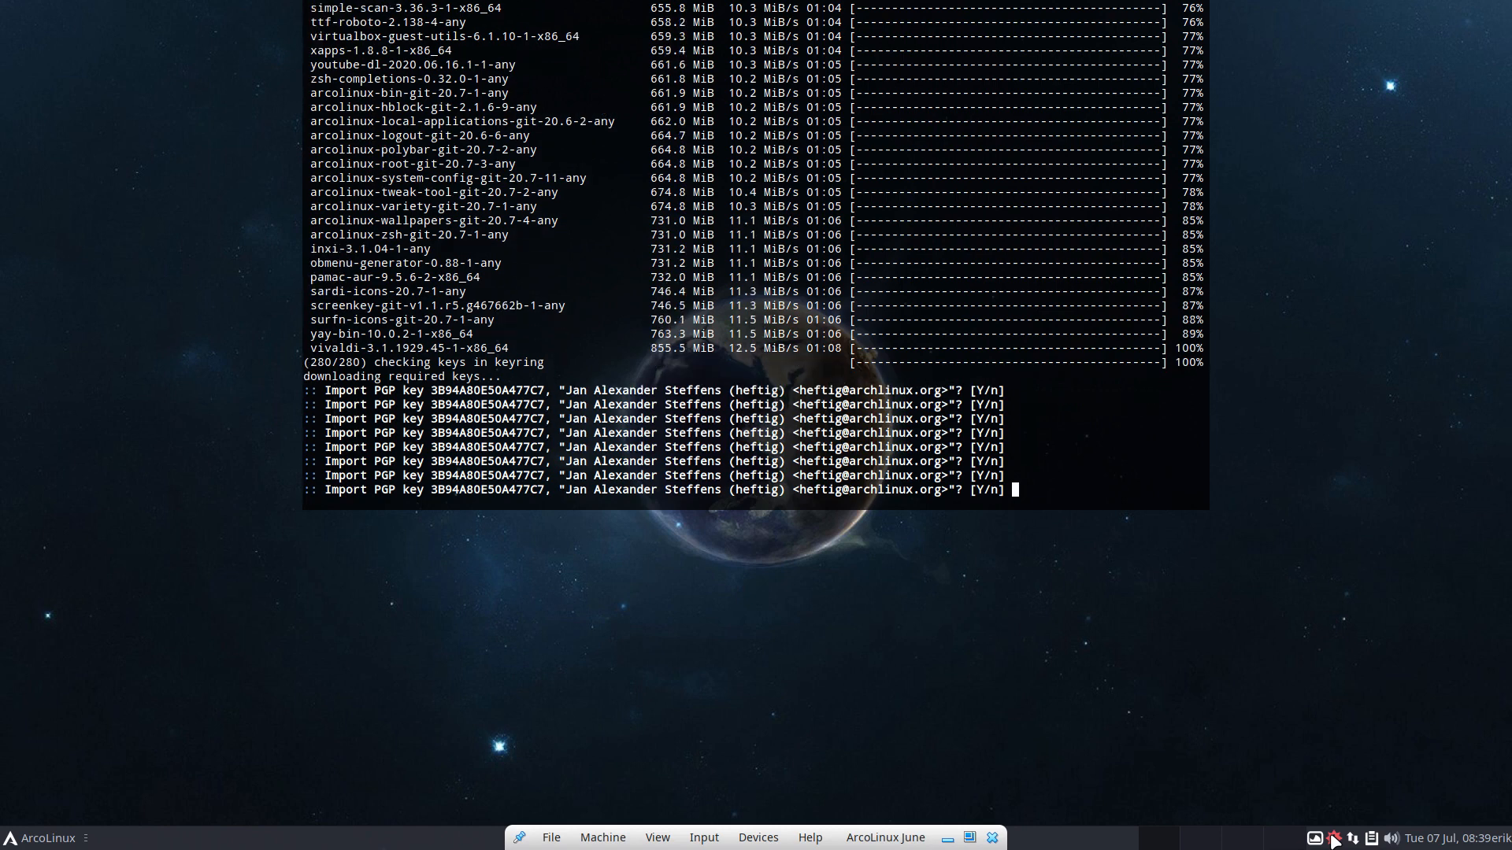
key("Return")
key("Return")
key("Return")
key("Return")
key("Return")
key("Return")
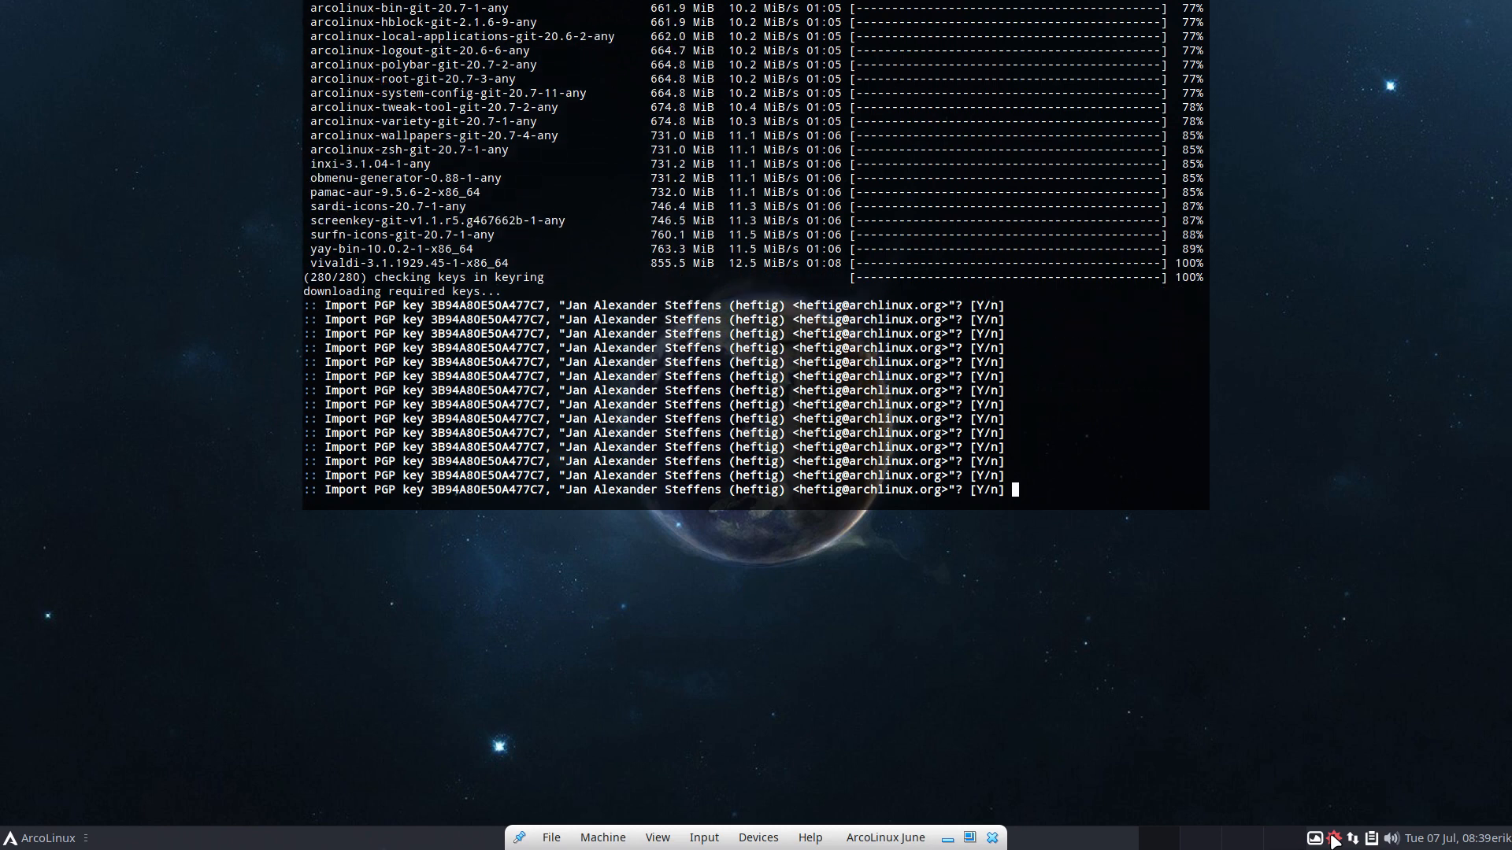
key("Return")
key("Return")
key("Return")
key("Return")
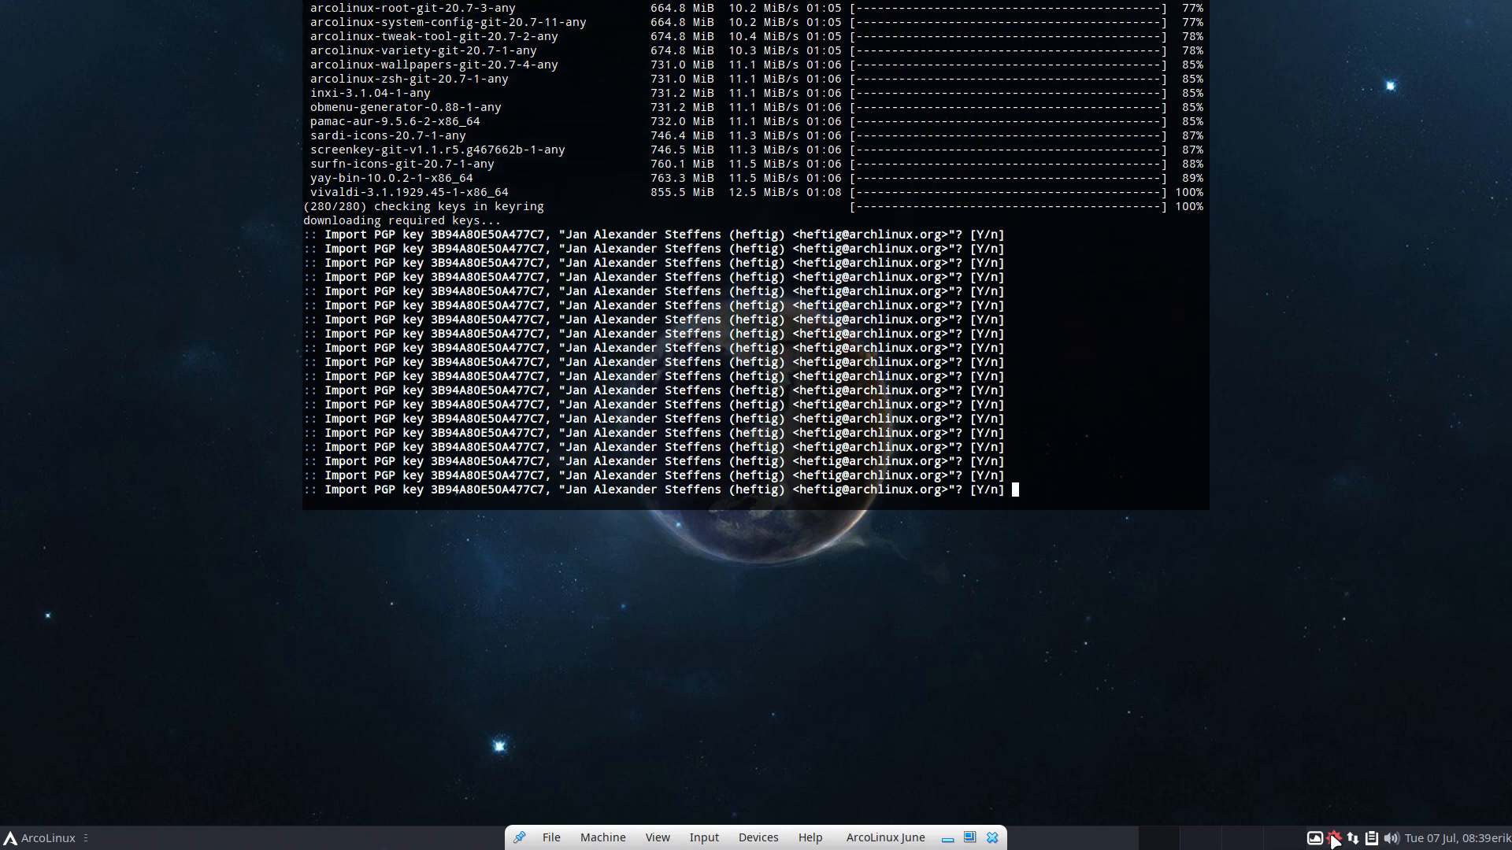
key("Return")
key("Return")
key("Return")
key("Return")
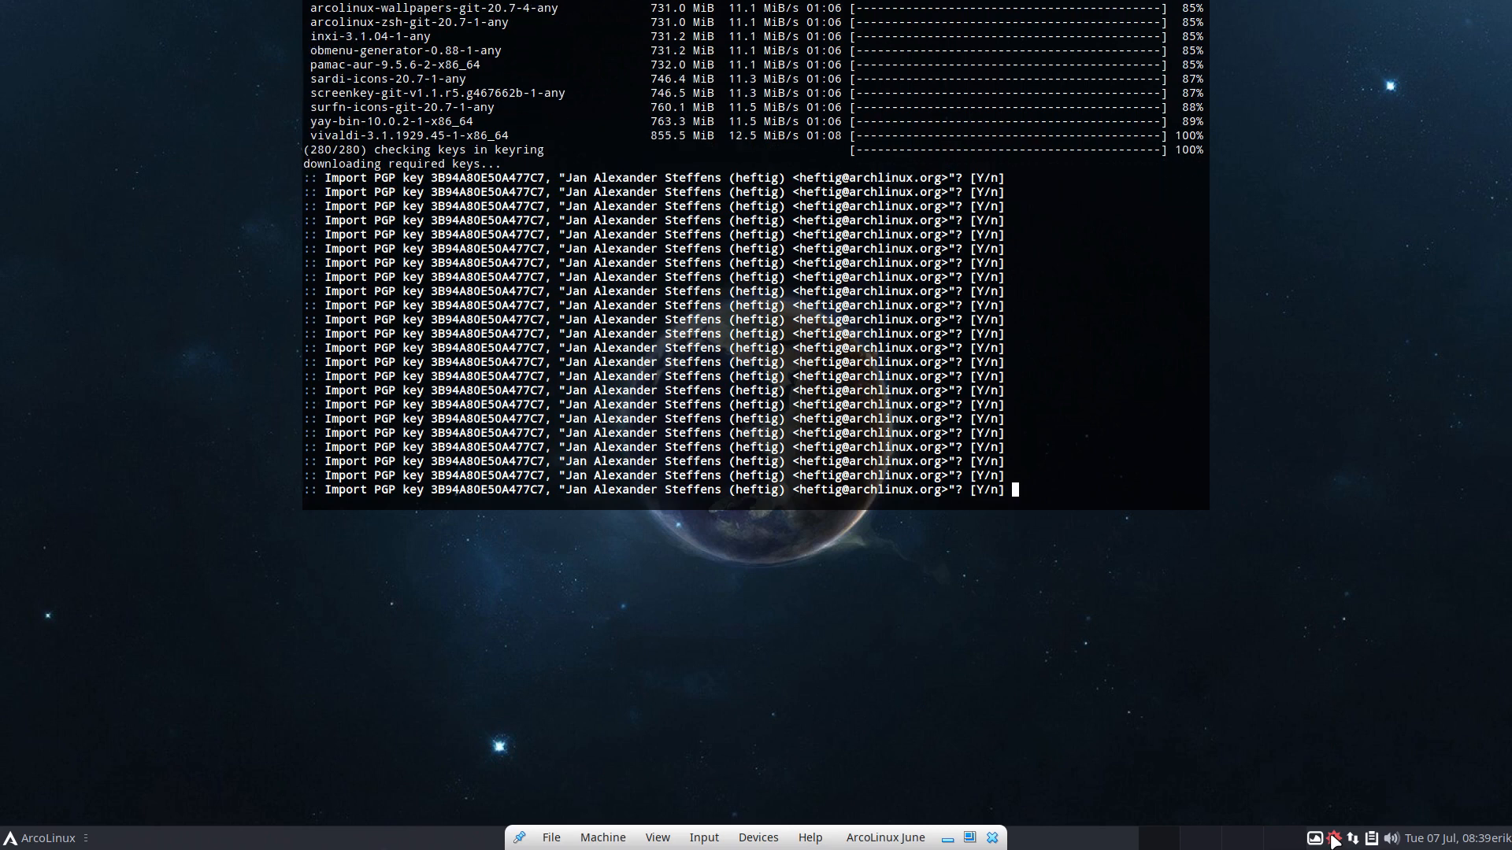
key("Return")
key("Return")
key("Return")
key("Return")
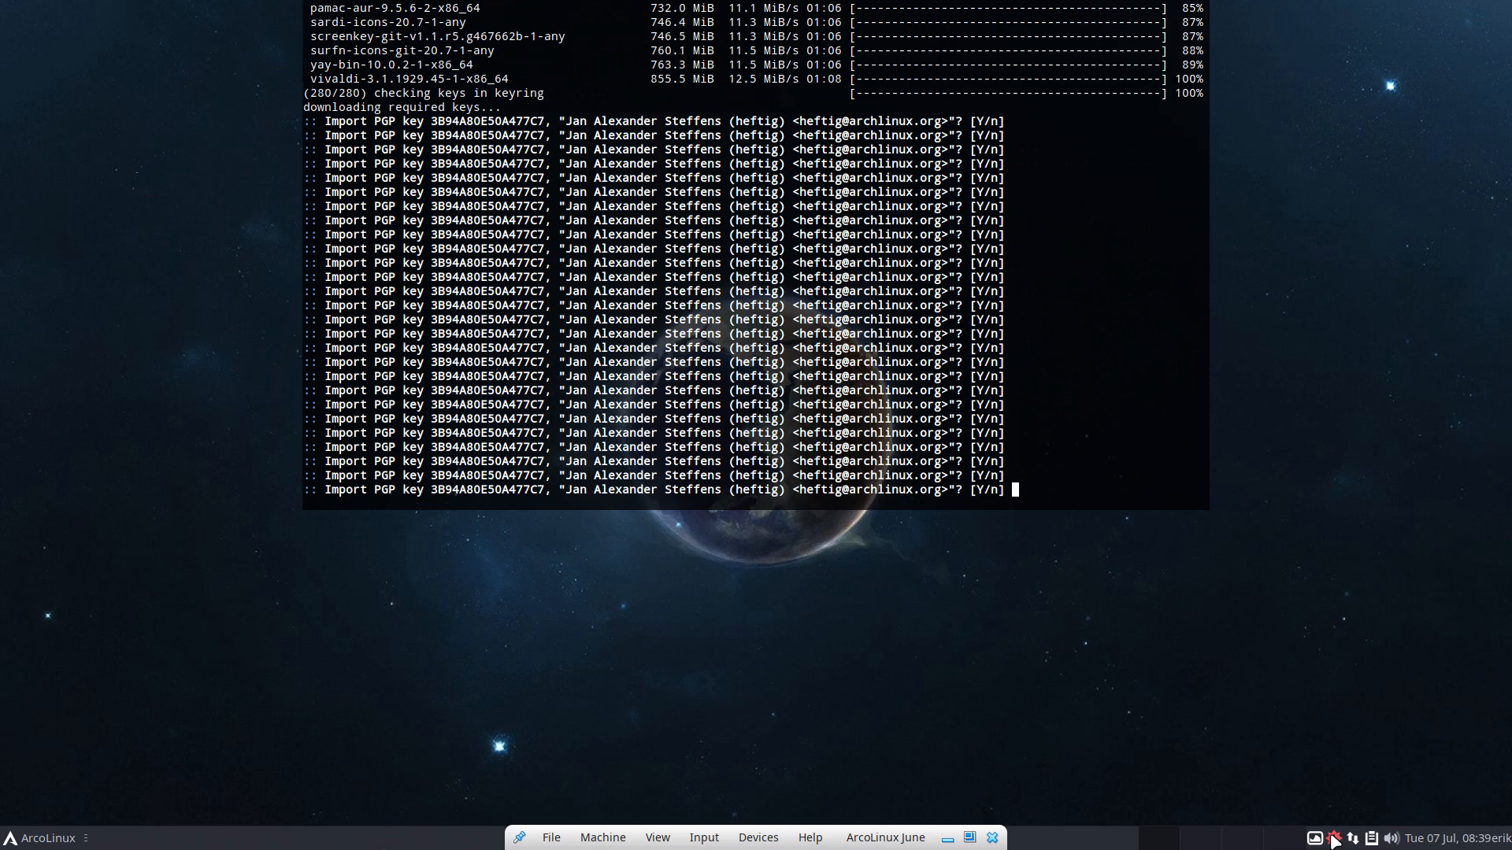
key("Return")
key("Return")
key("Return")
key("Return")
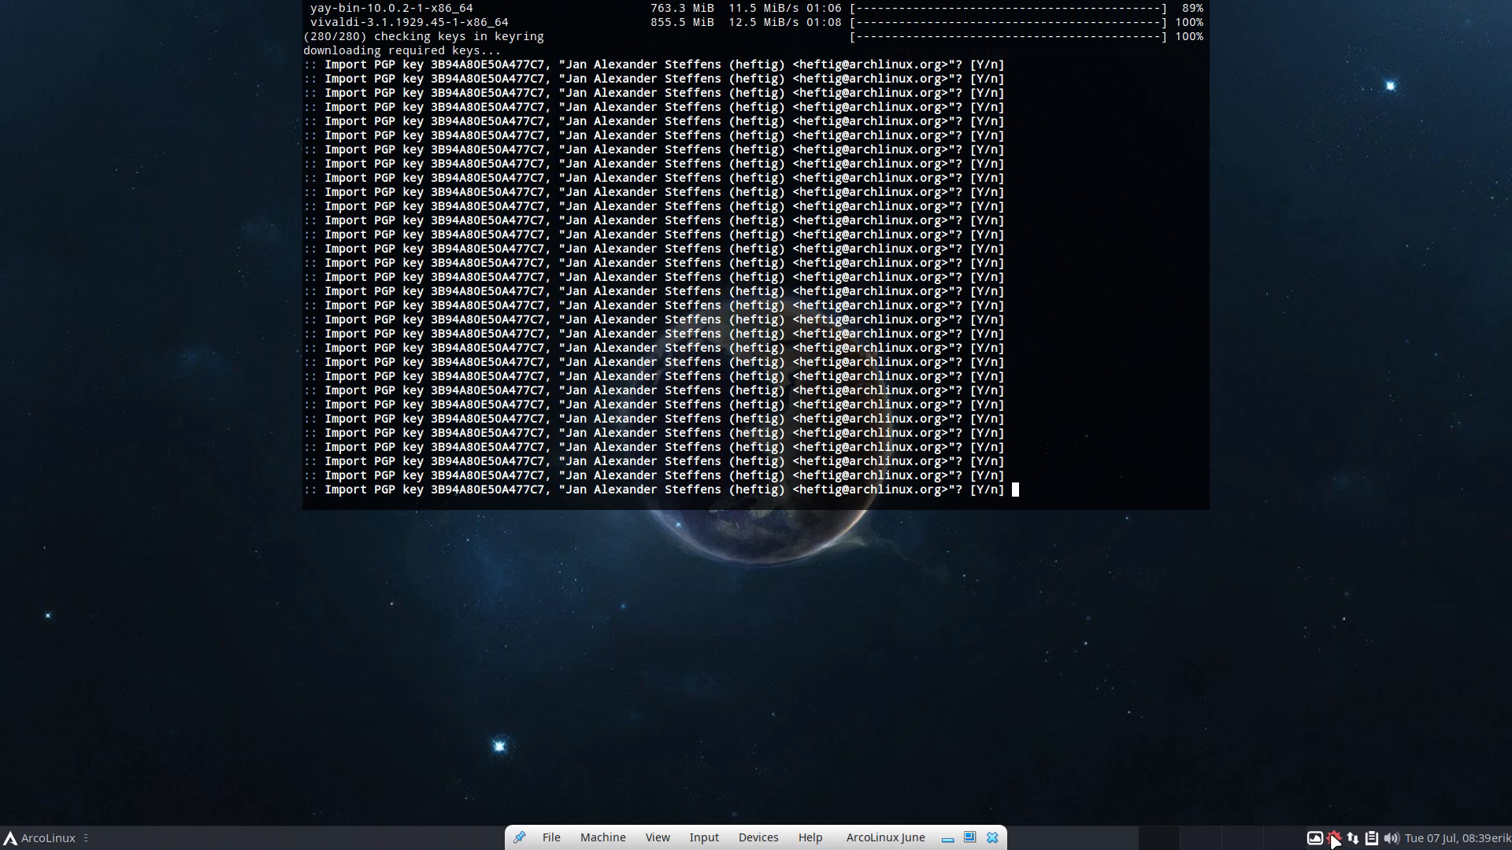
key("Return")
key("Return")
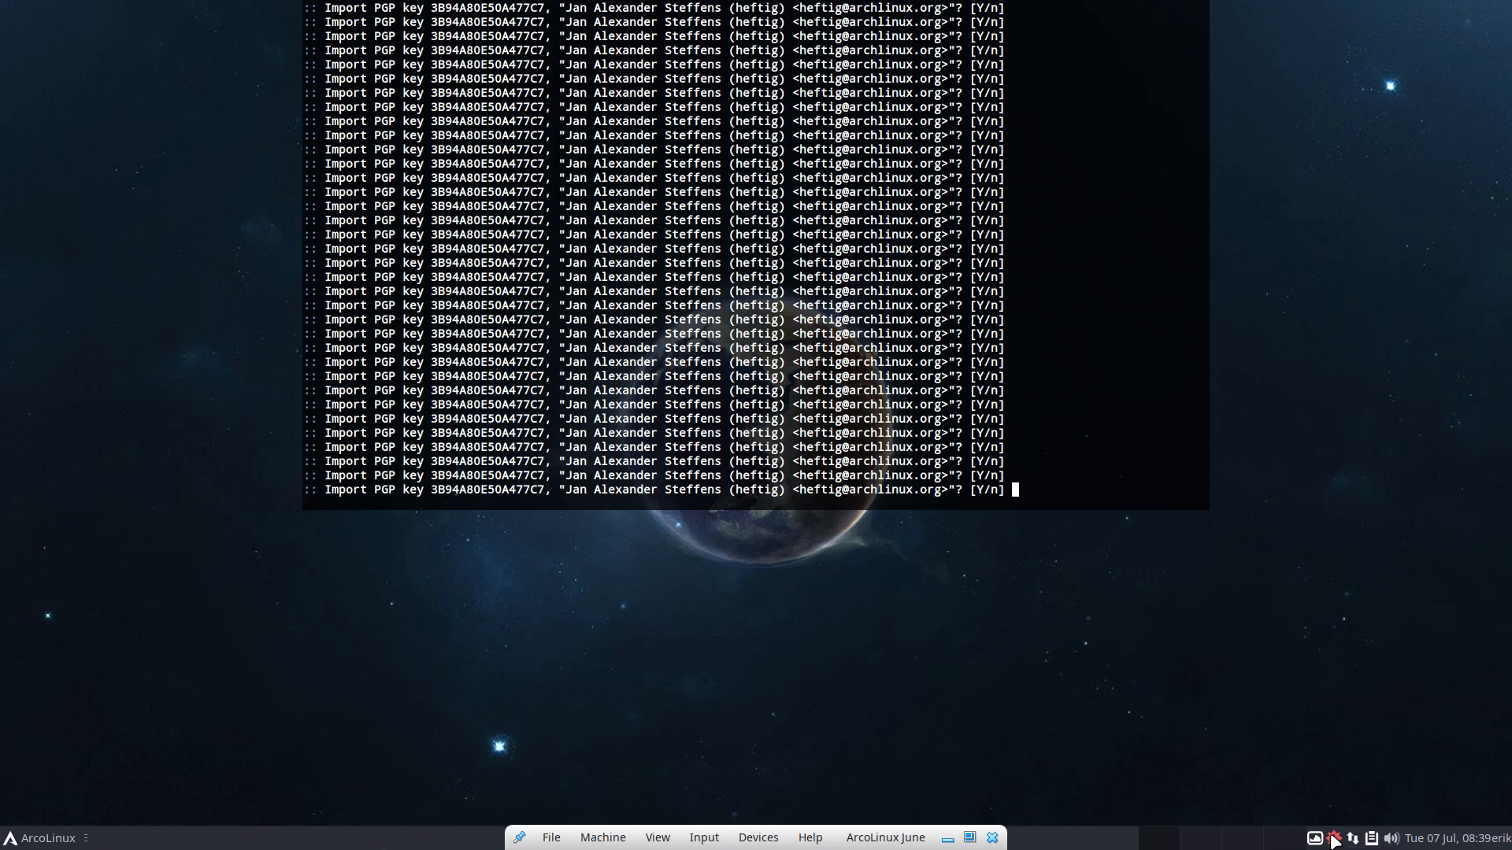
key("Return")
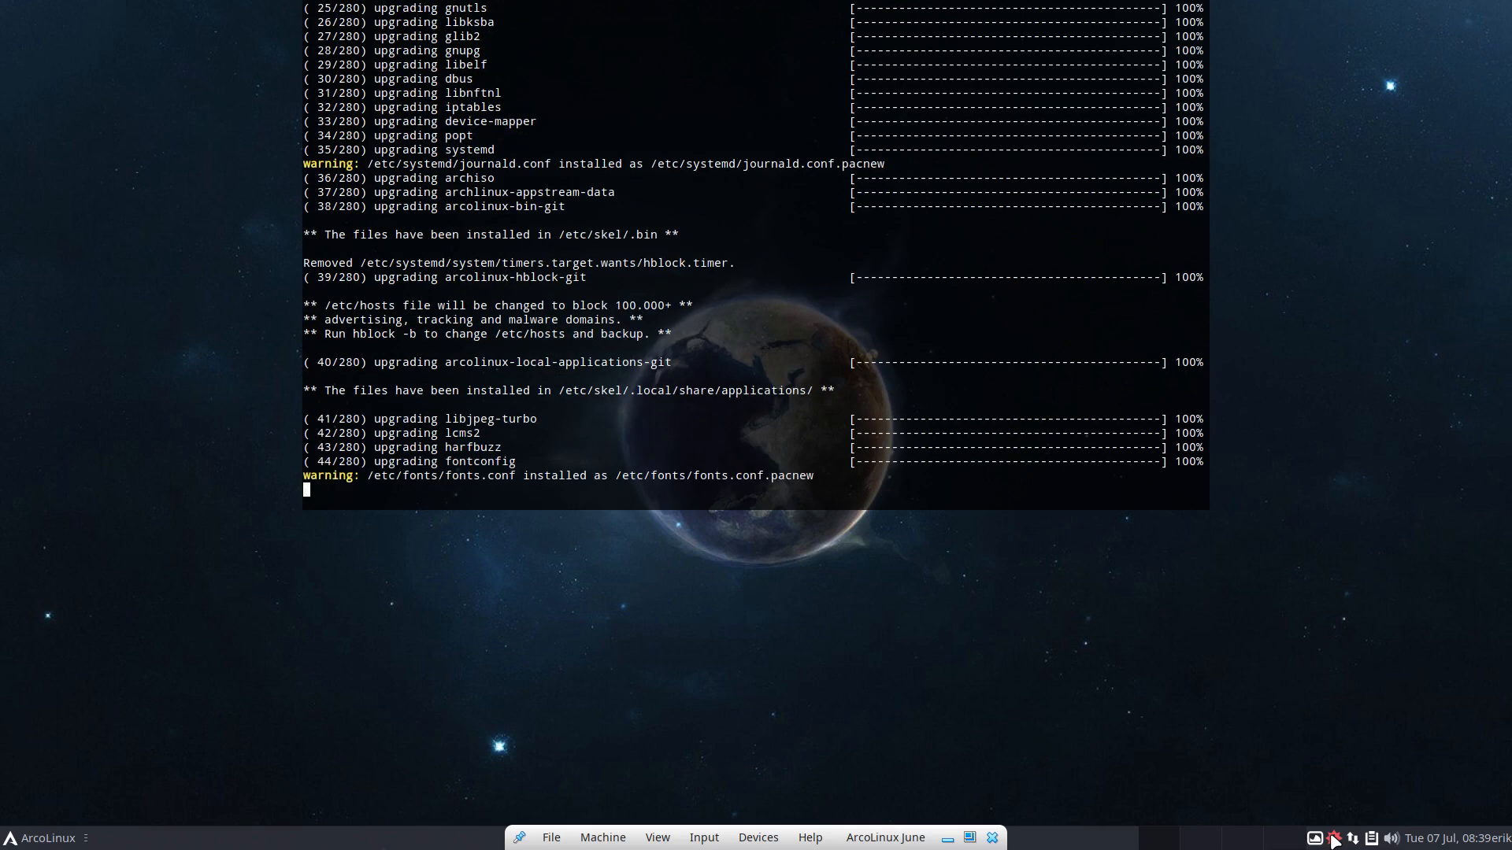
Step: Examine the archlinux-keyring part of the upgrade output, briefly hiding the drop-down terminal to view the desktop
scroll(795, 32, "up", 20)
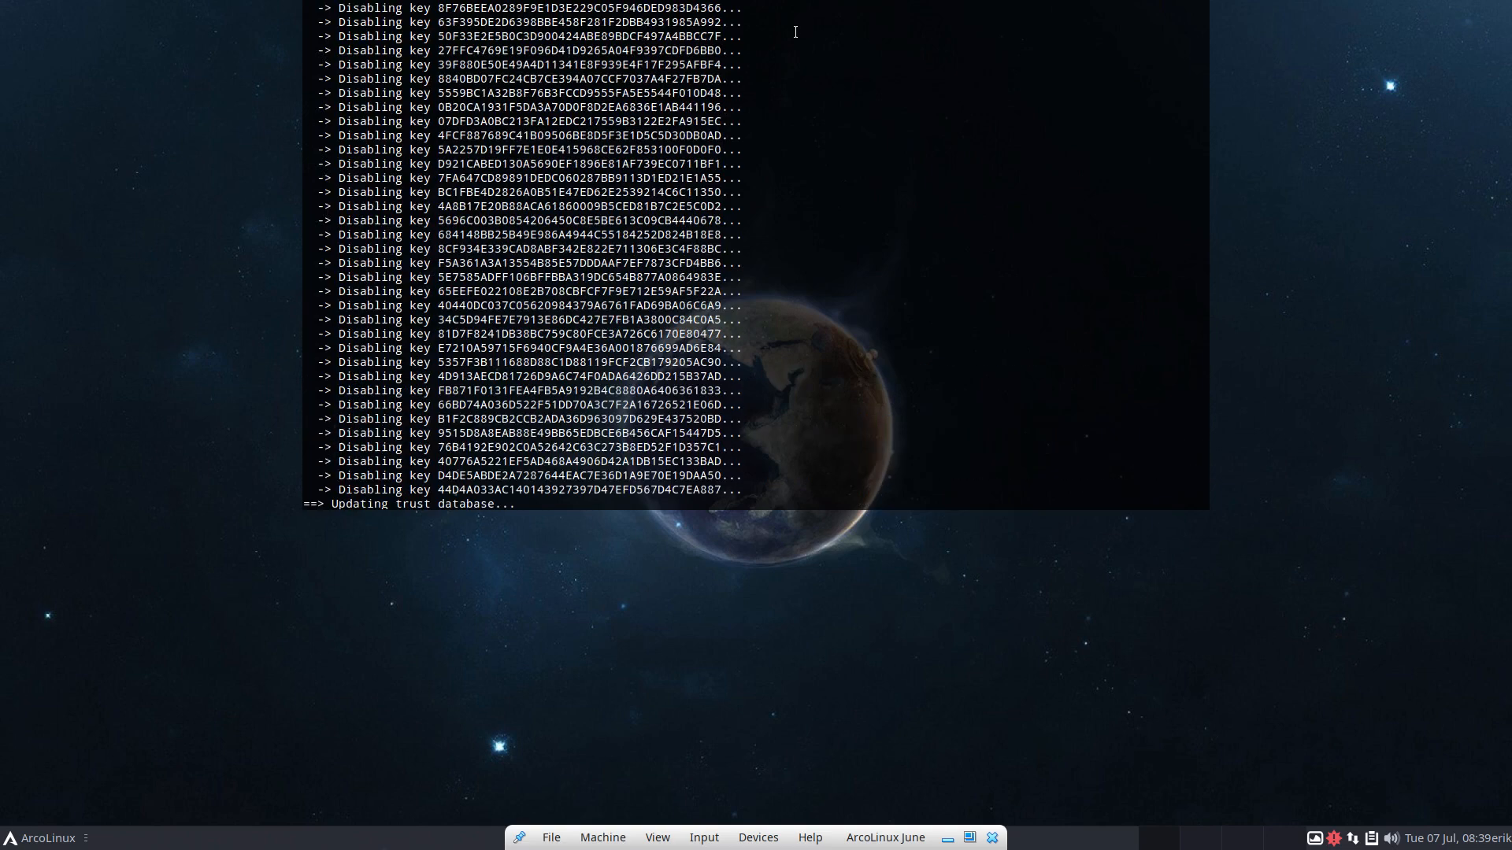
scroll(795, 32, "up", 5)
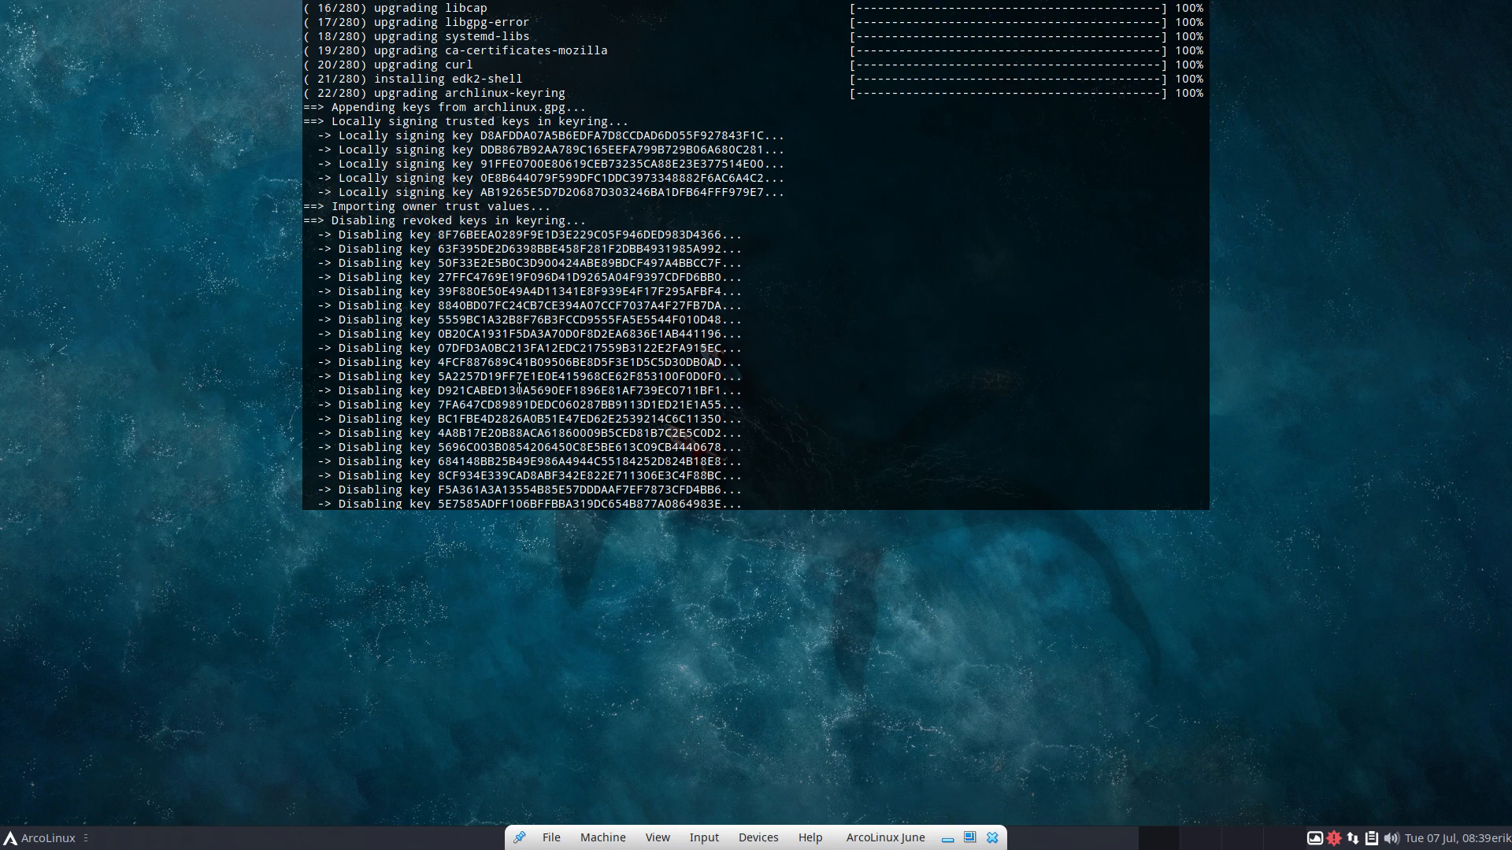
key("F12")
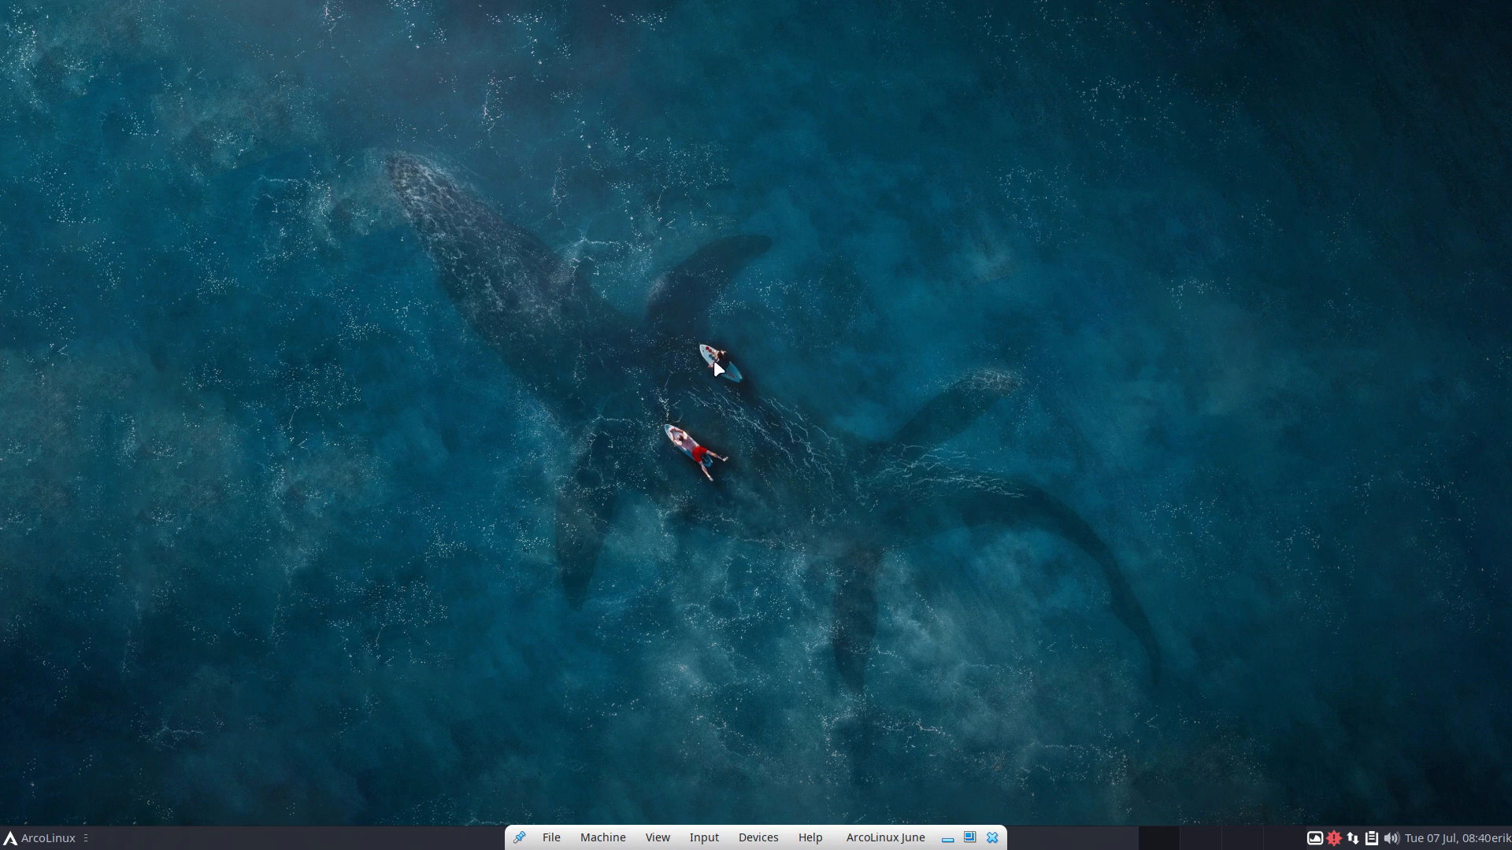
key("F12")
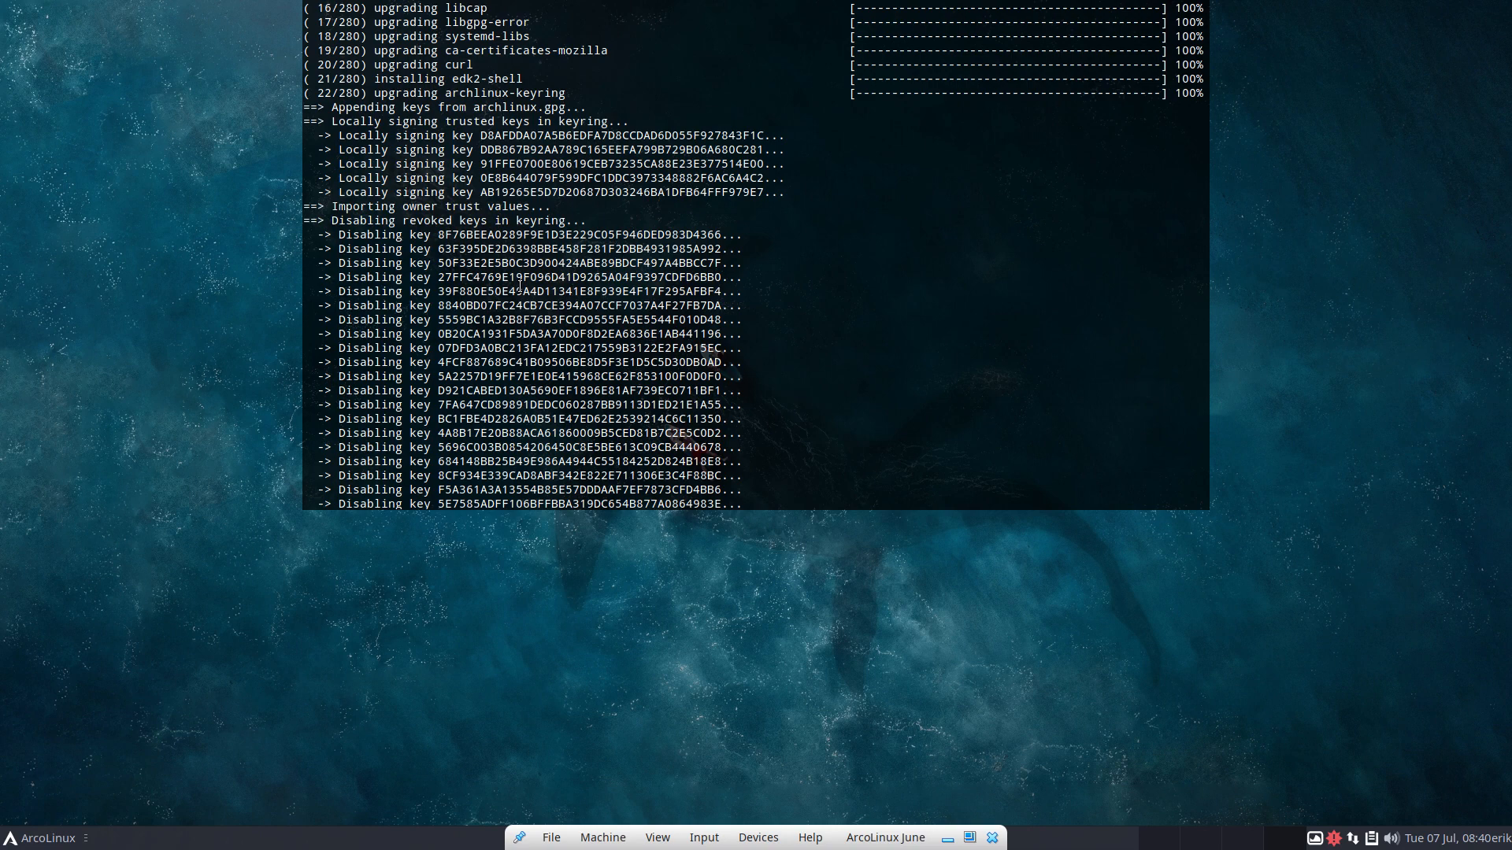
scroll(519, 285, "up", 1)
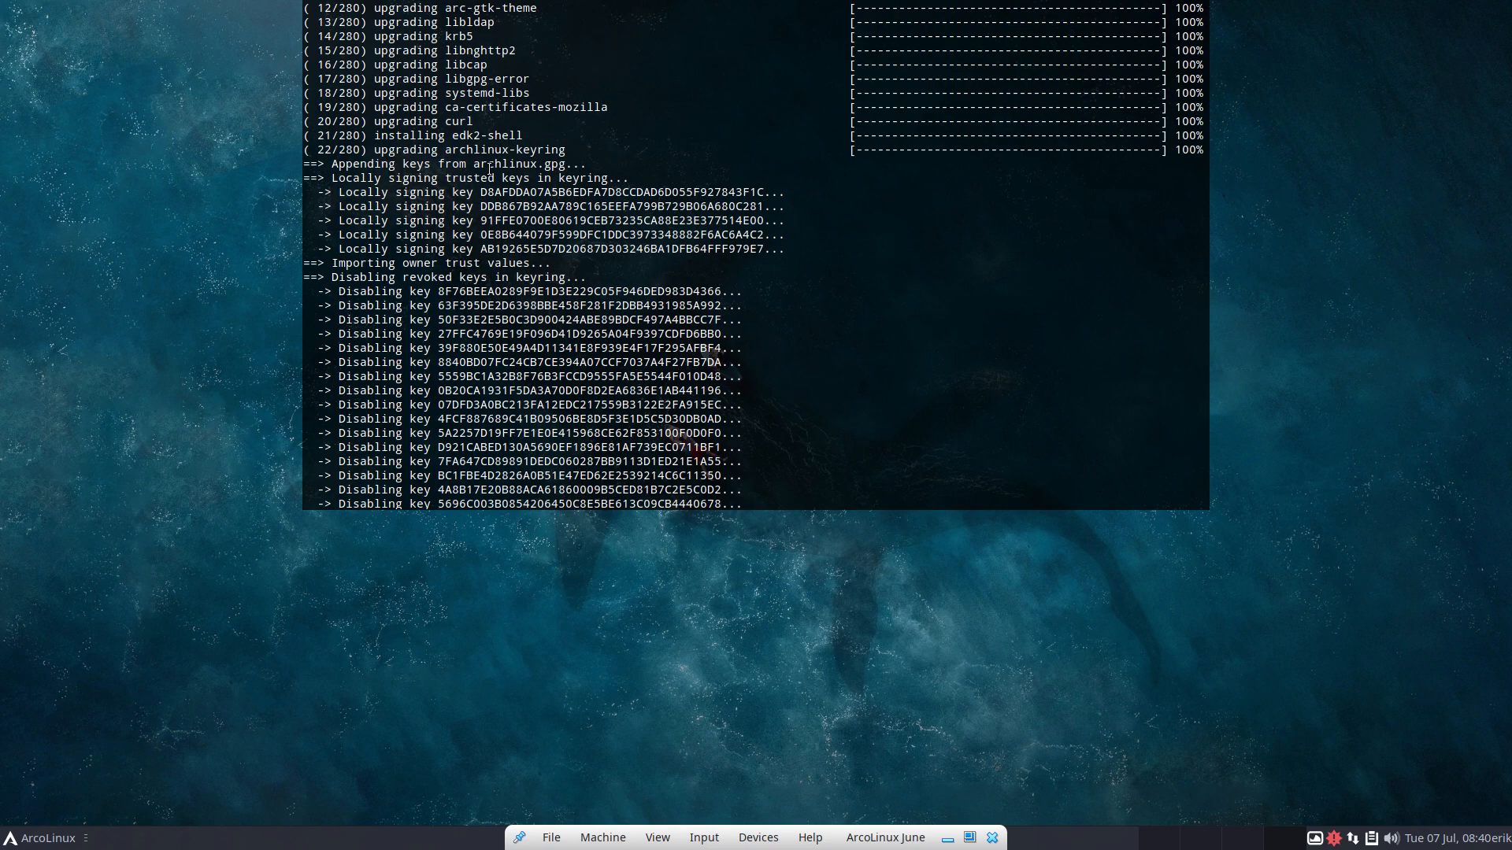
Step: Write the command sudo pacman -S archlinux-keyring in a new terminal, and close that terminal without running it
key("ctrl+alt+Return")
type("sudo ")
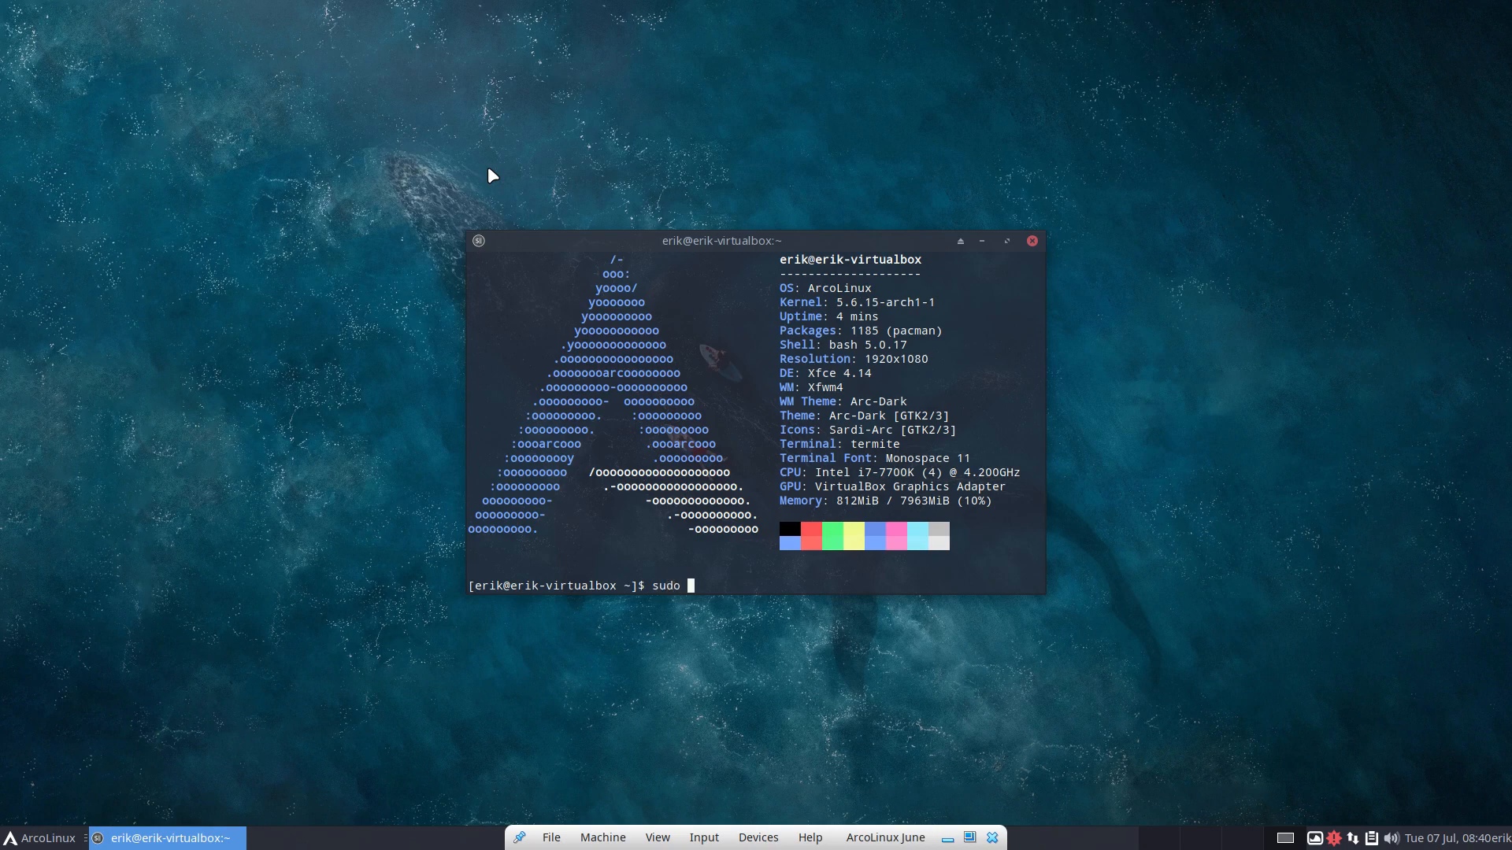
type("pacman -S archl")
key("Tab")
type("k")
key("Tab")
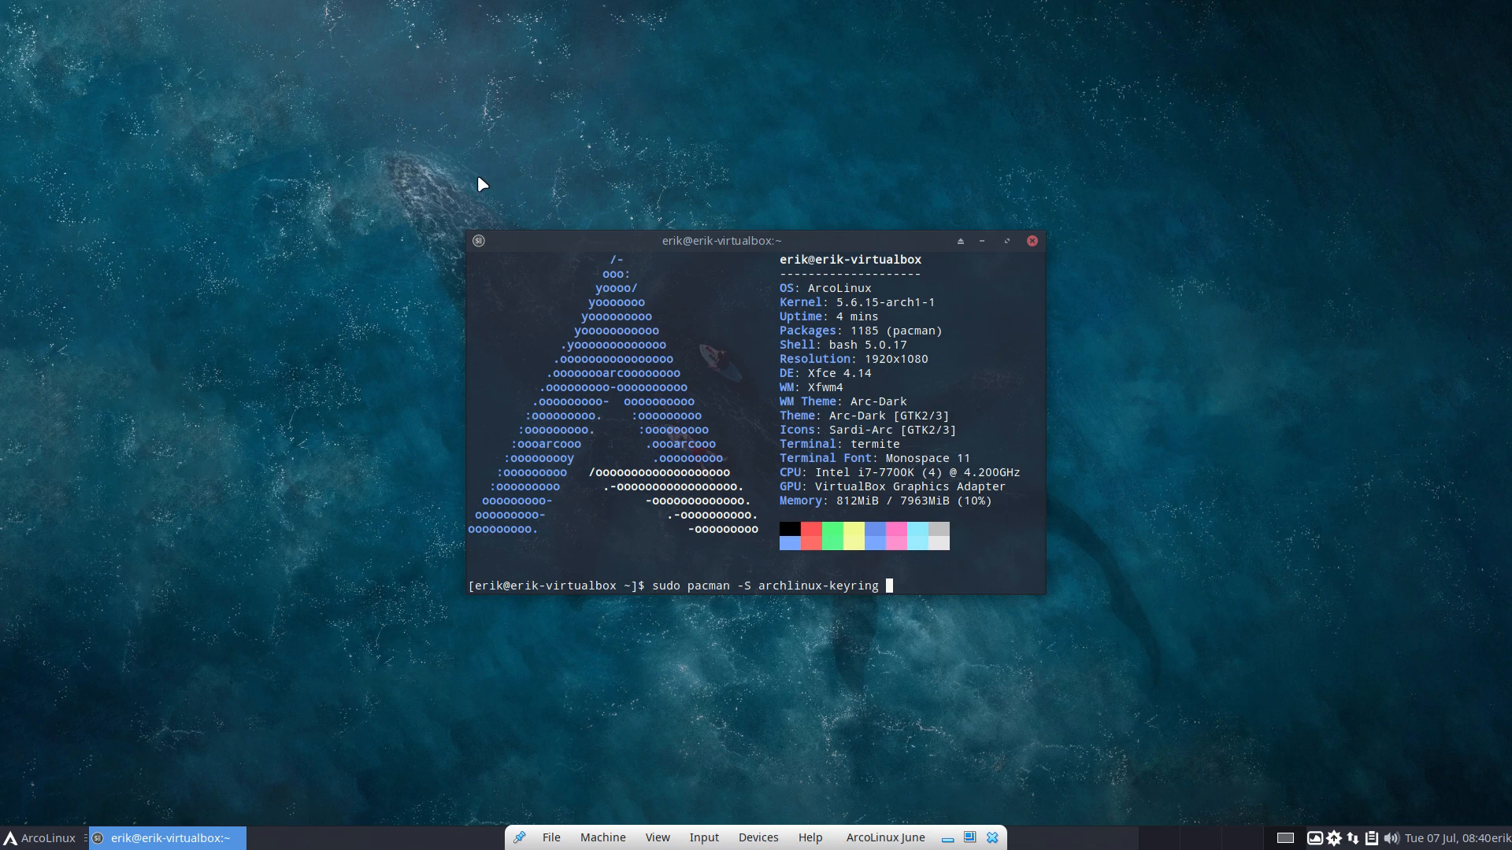
left_click(1032, 241)
Step: Bring back the drop-down terminal and review the locally signed and revoked keys in the upgrade output
key("F12")
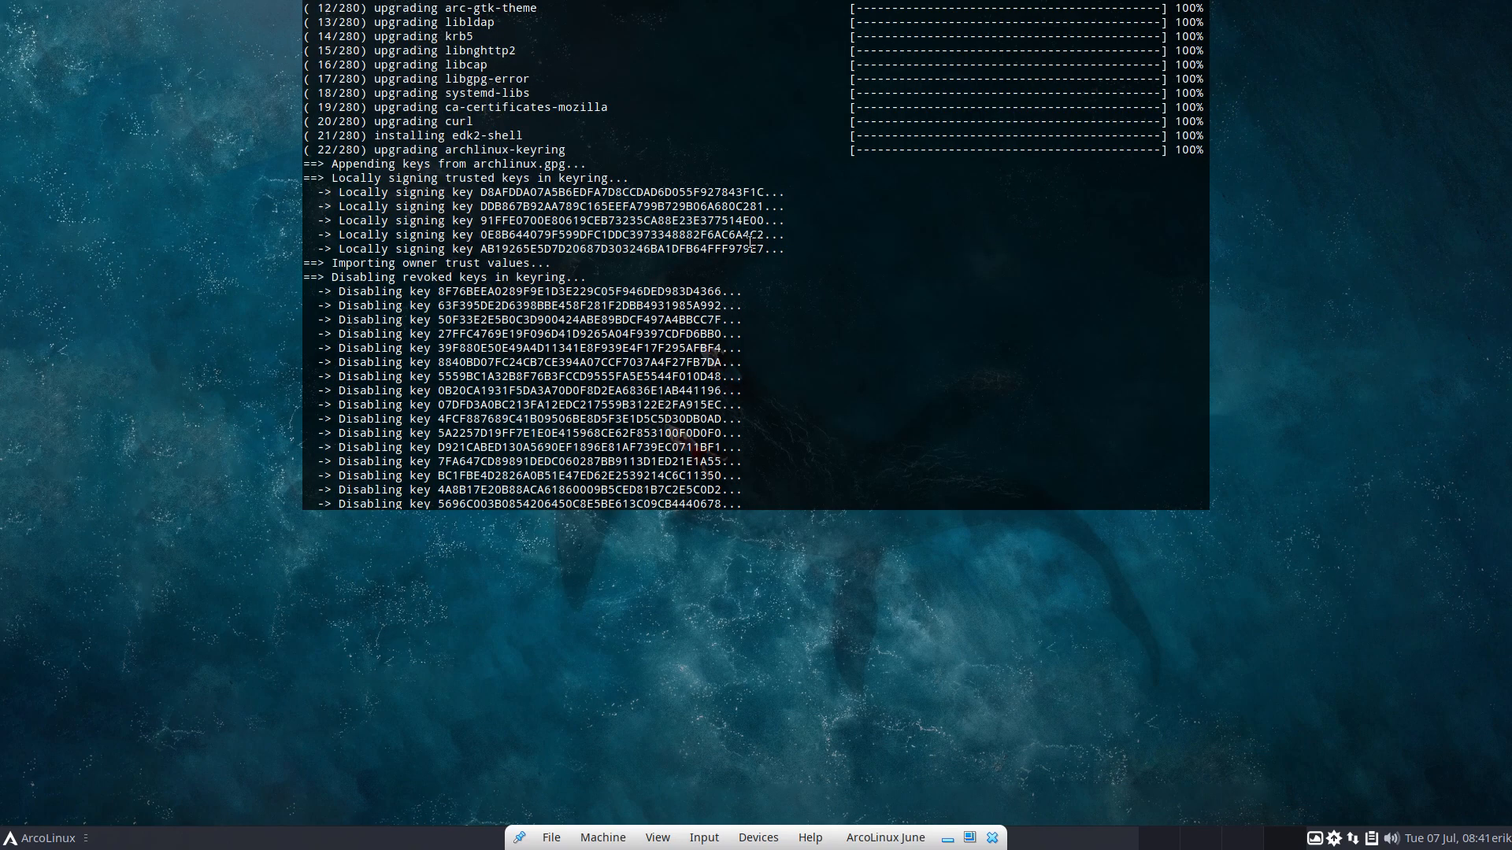
scroll(638, 241, "up", 7)
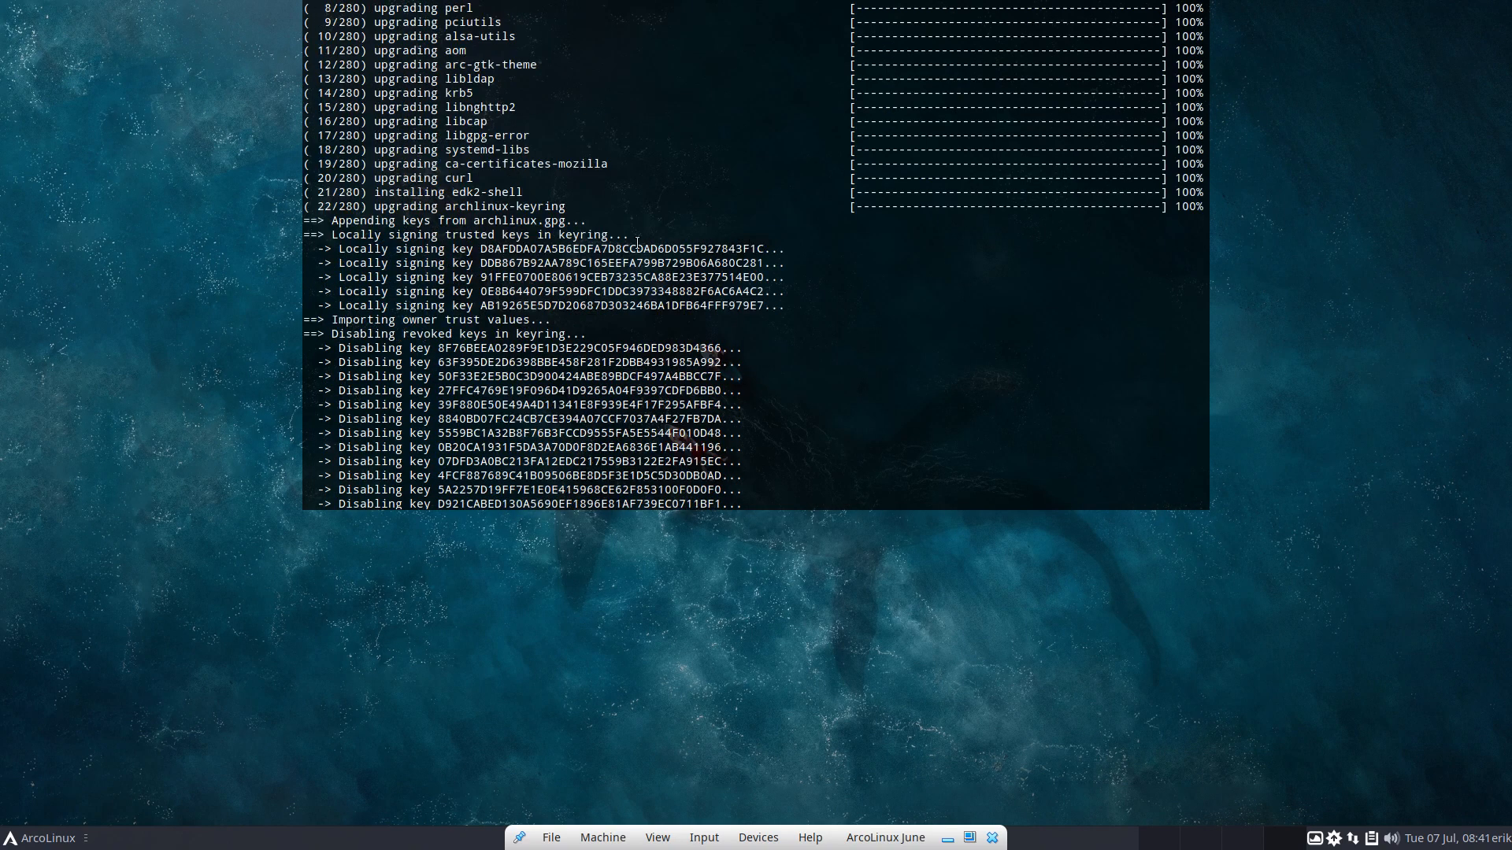
scroll(493, 281, "down", 8)
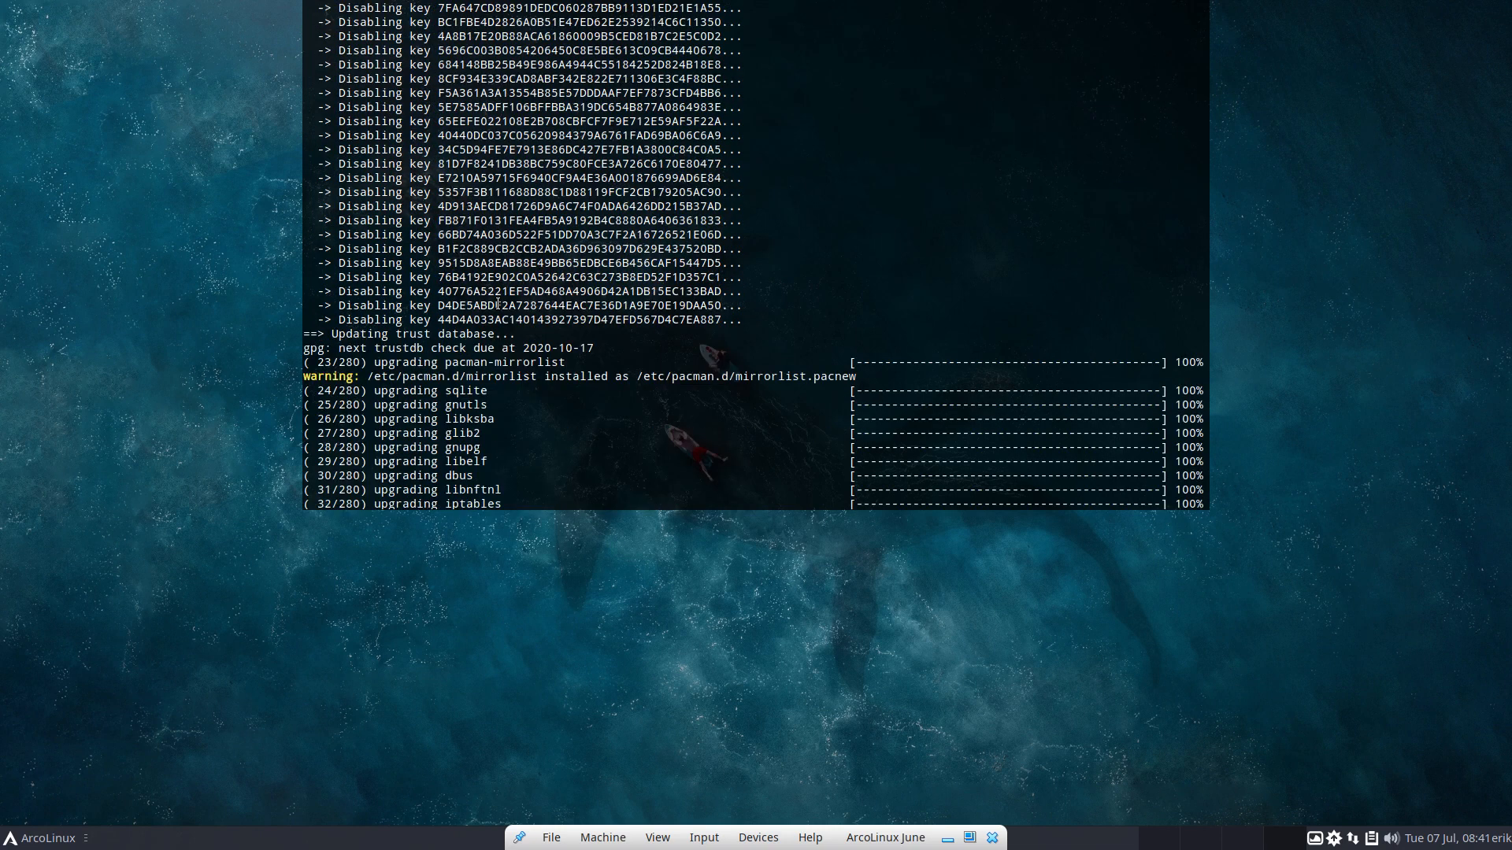
scroll(499, 304, "up", 5)
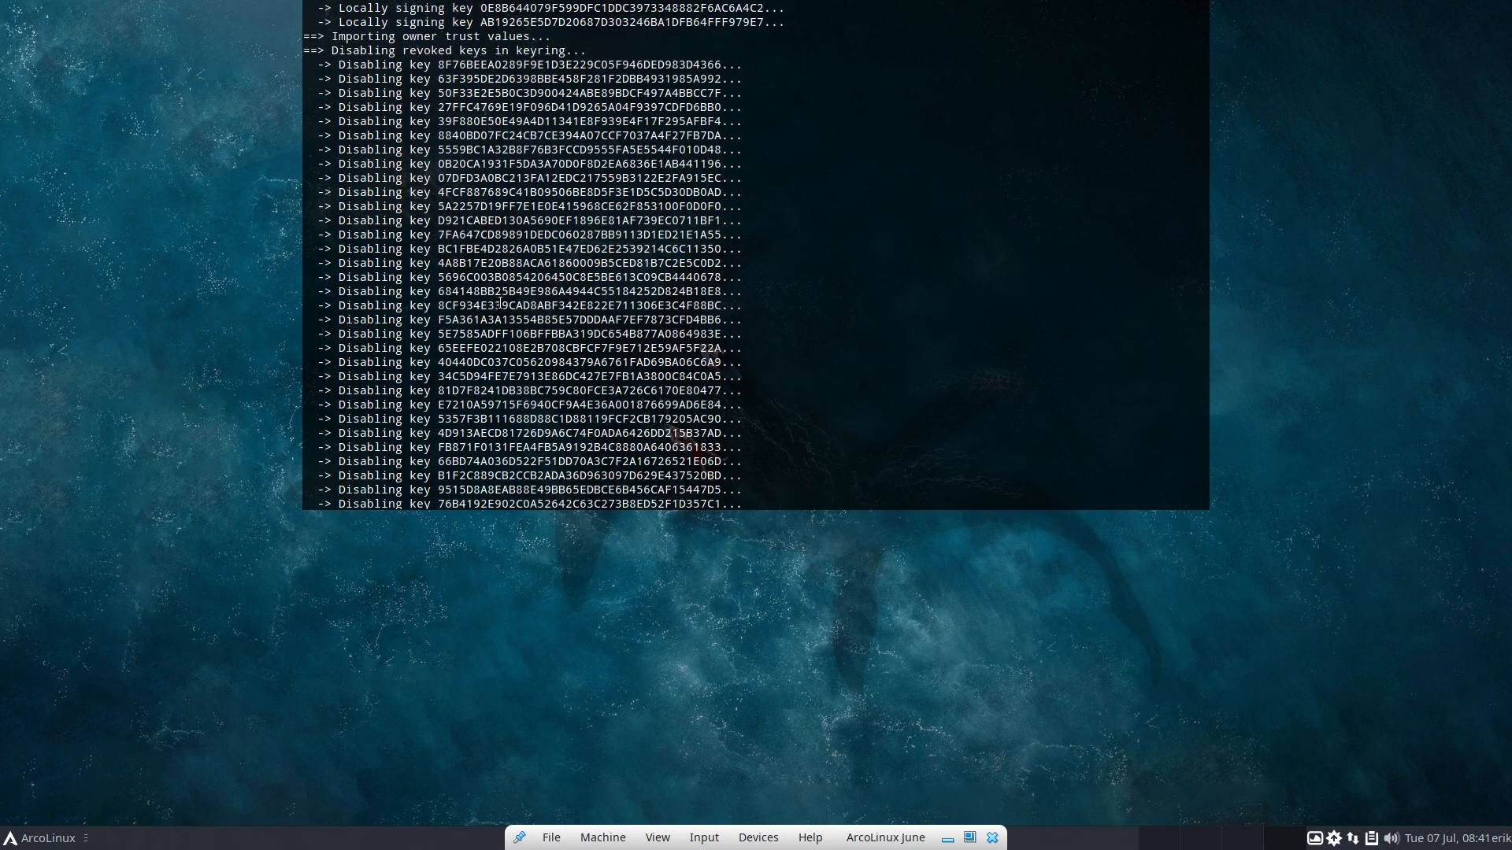
Step: Review the upgrade output from the revoked keys to the arcolinux-bin-git files in /etc/skel/.bin and the removed hblock.timer
scroll(499, 304, "up", 4)
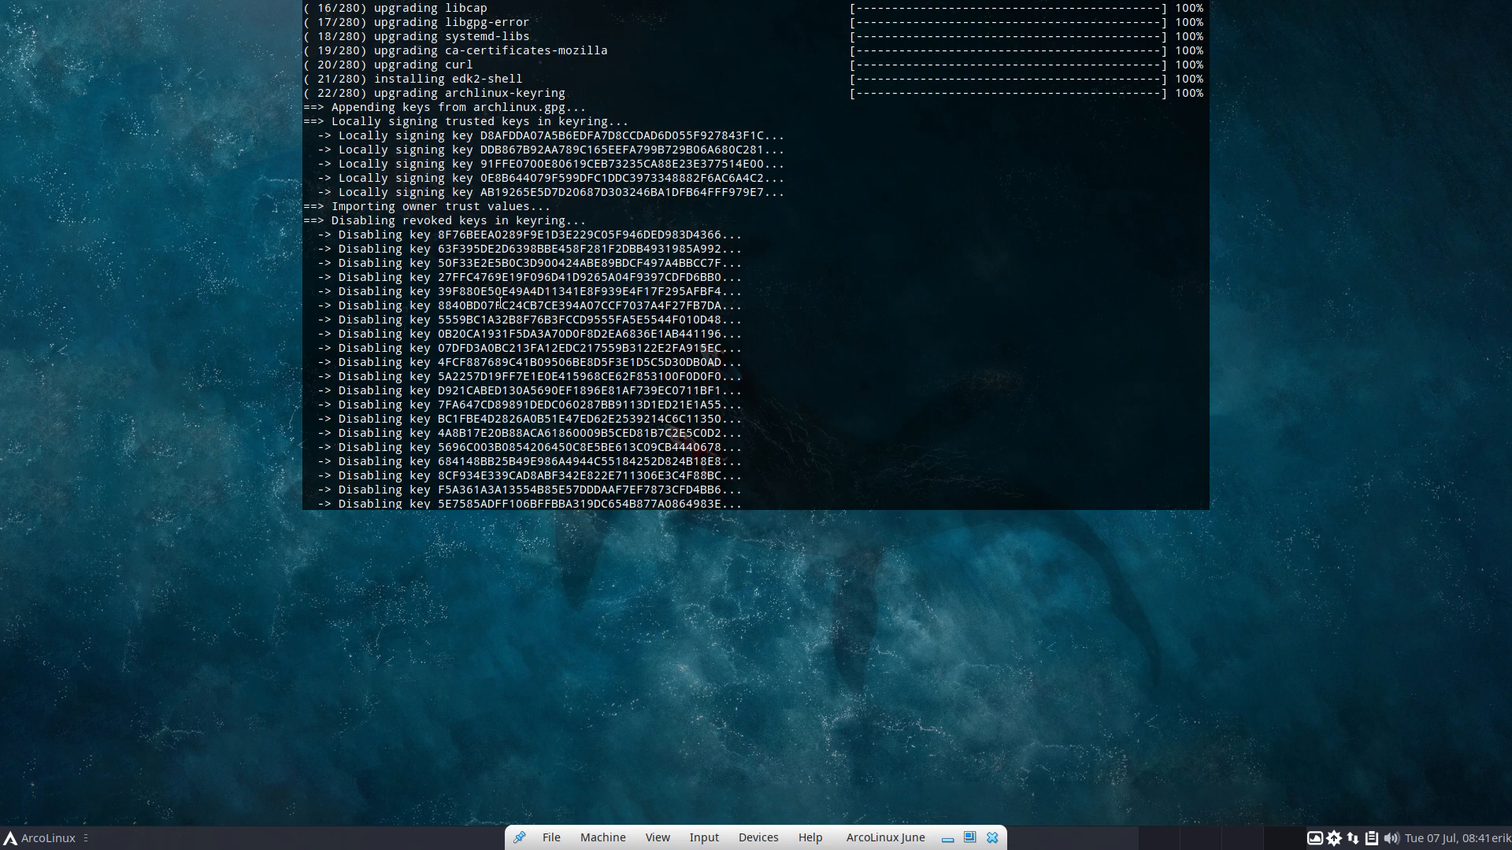
scroll(499, 304, "down", 5)
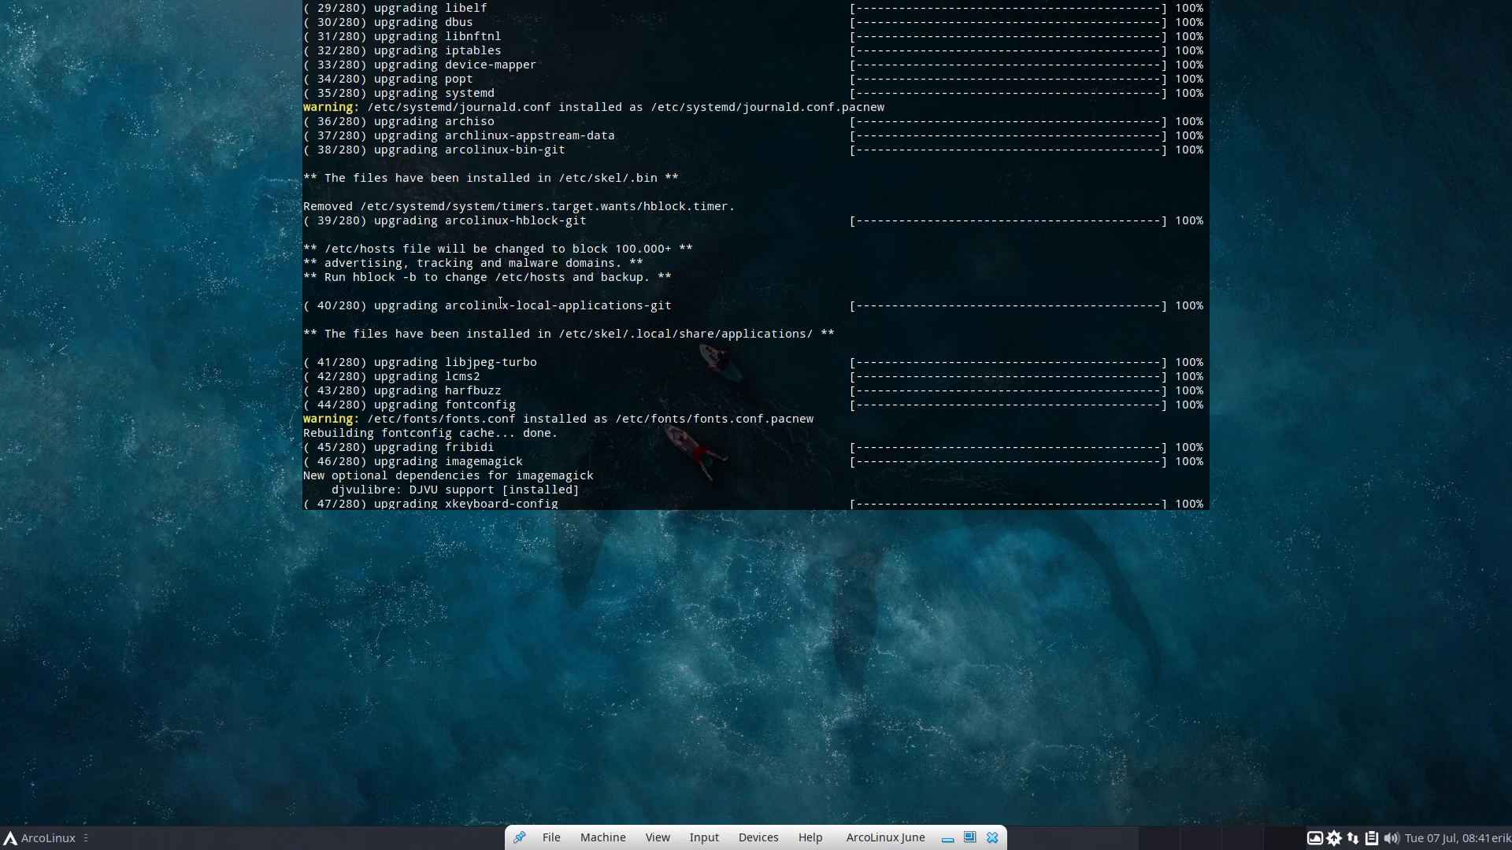
triple_click(507, 150)
left_click(524, 157)
left_click_drag(552, 174, 659, 178)
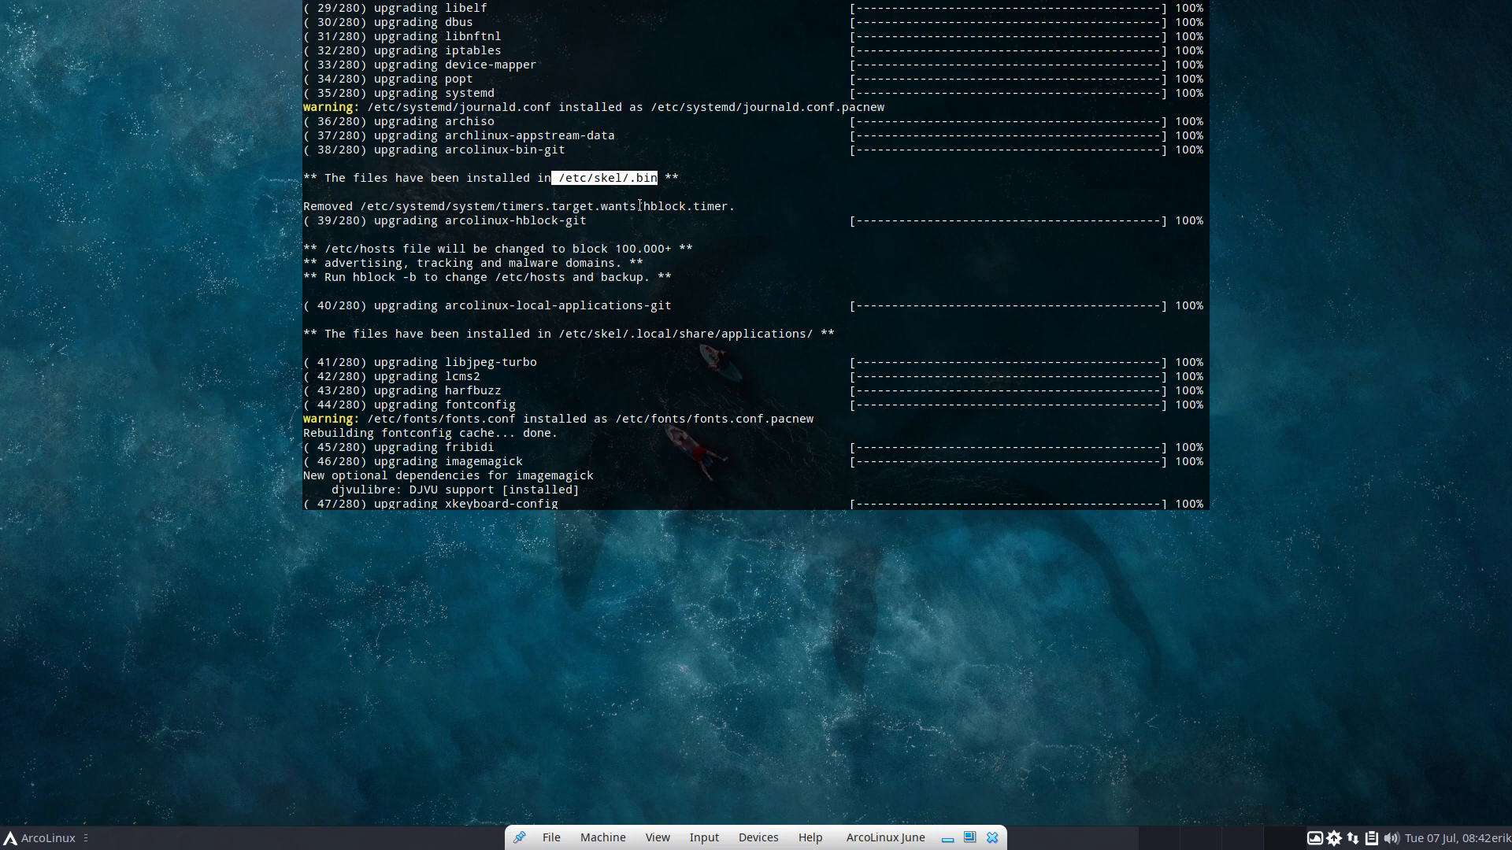
left_click_drag(639, 206, 726, 211)
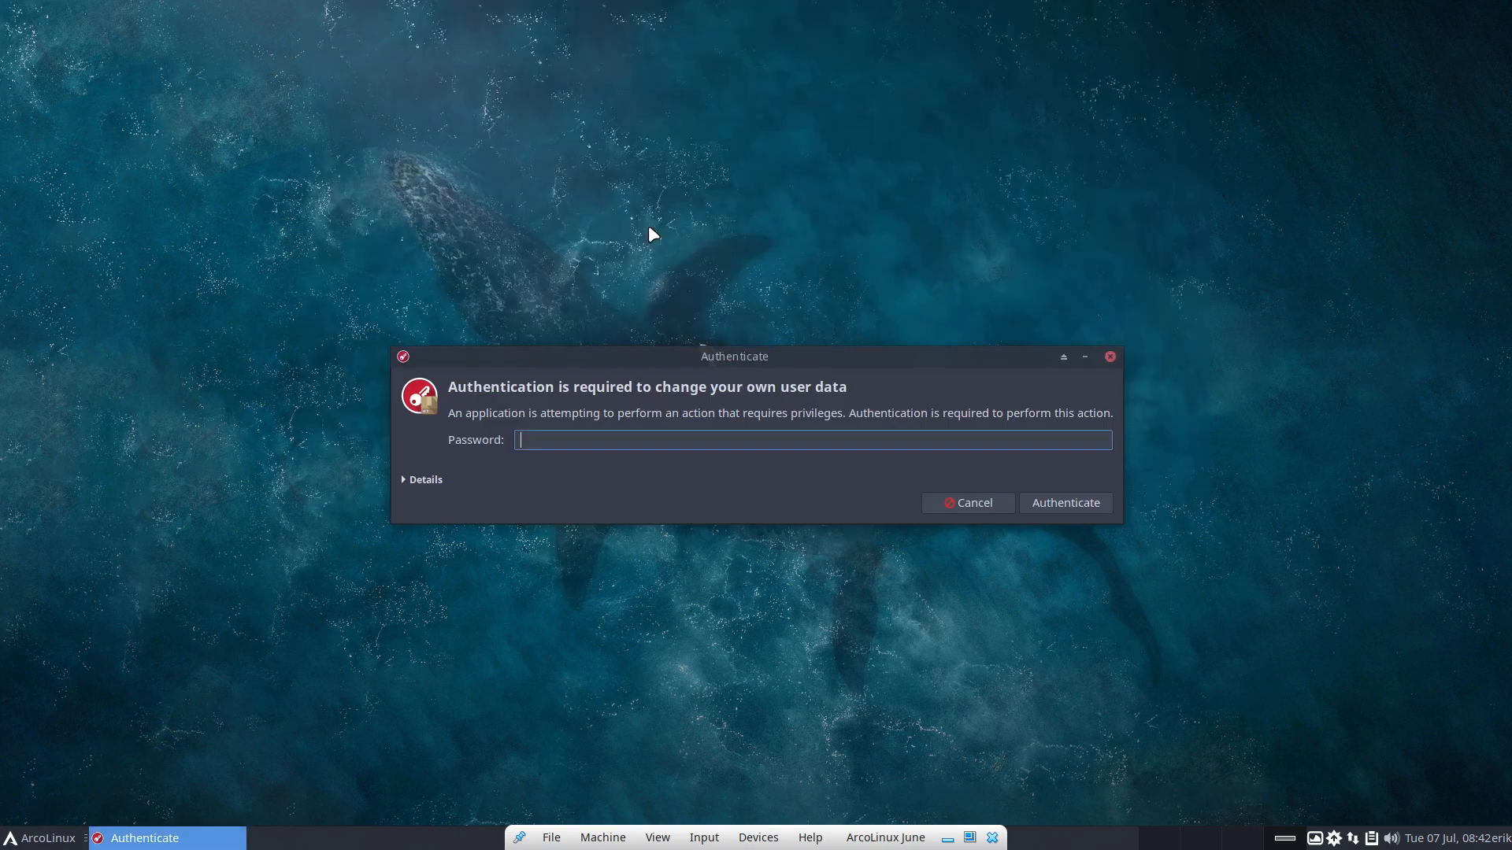
Step: Authenticate with the account password to start the ArcoLinux Tweak Tool, view its HBlock Addblocker page, and close it
type("****")
key("BackSpace")
key("BackSpace")
key("BackSpace")
key("BackSpace")
type("****")
key("Return")
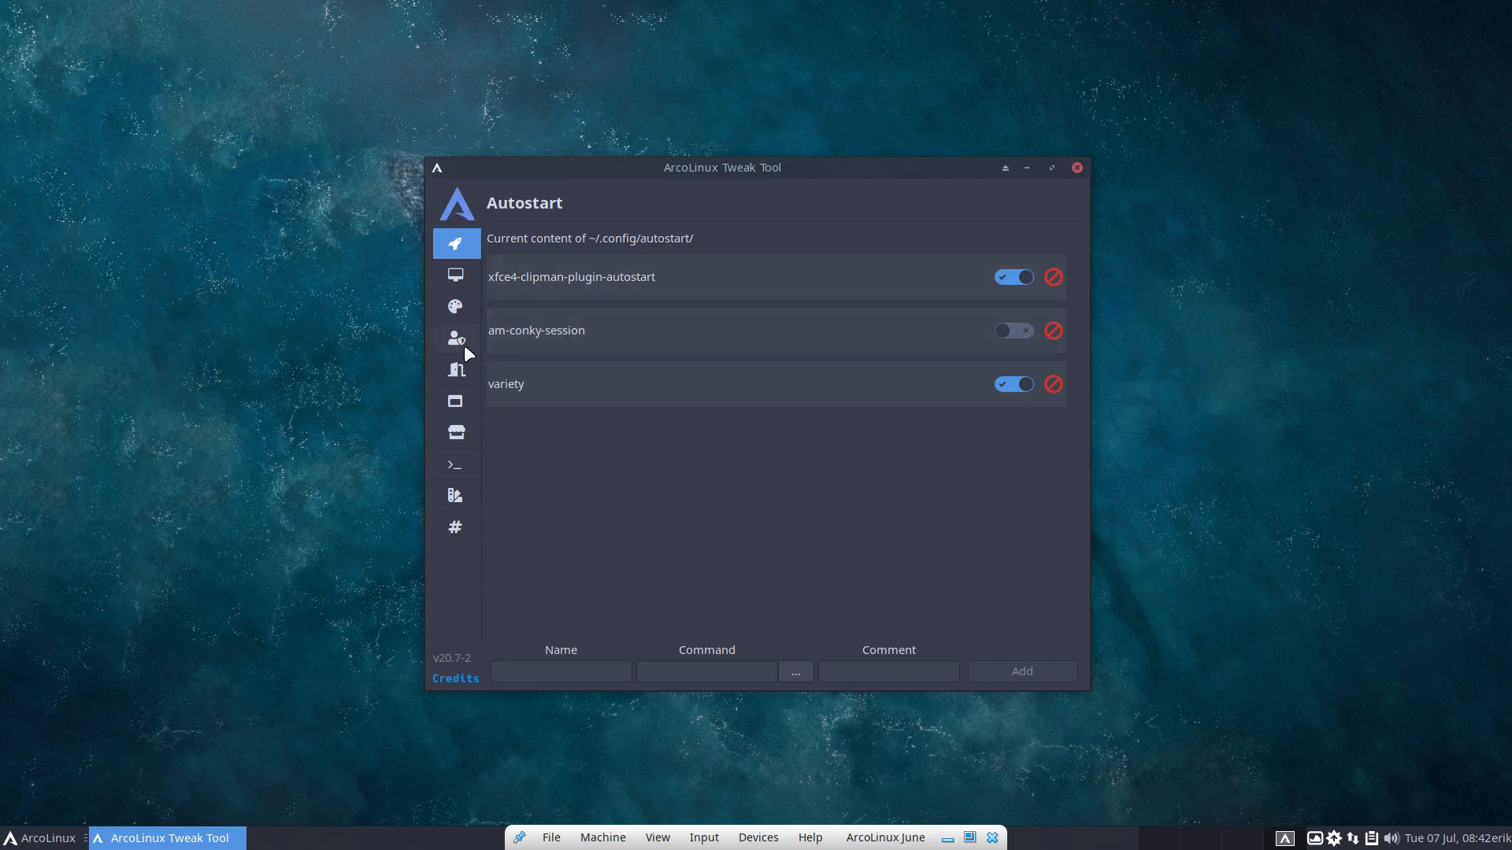
left_click(462, 345)
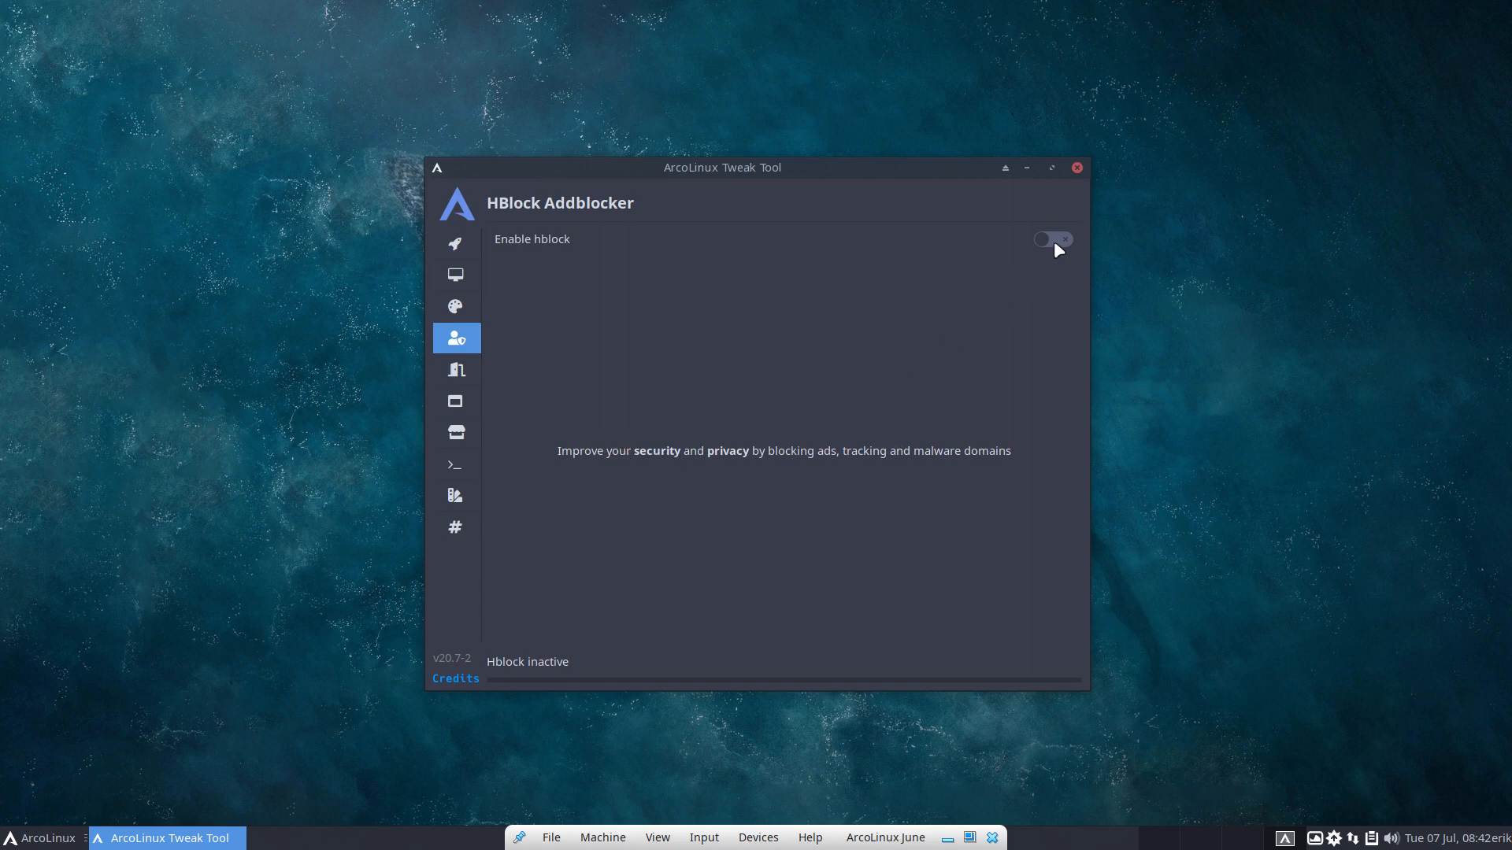
left_click(1075, 168)
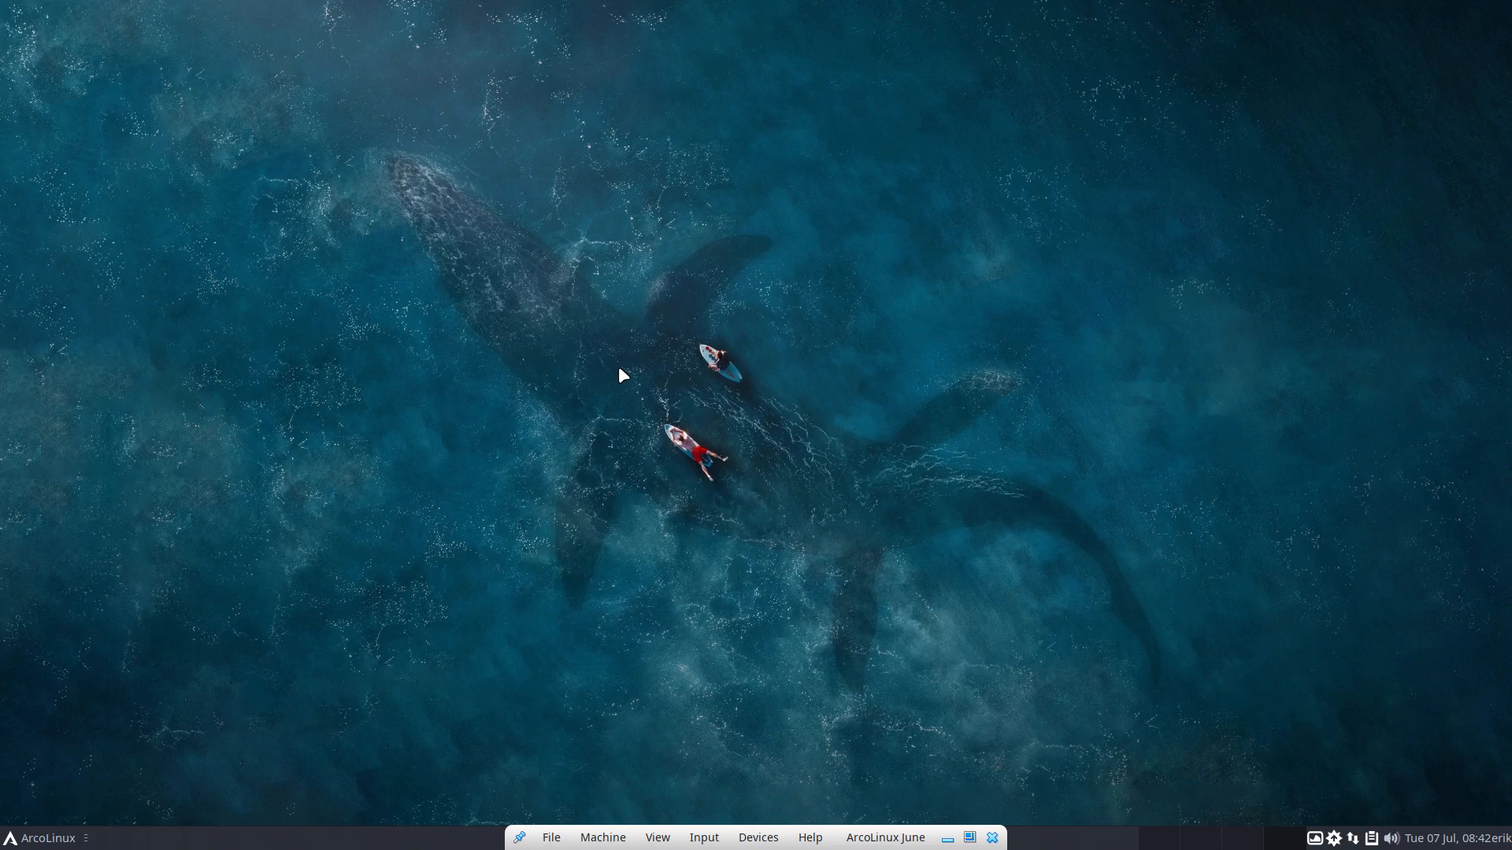
Step: Open the desktop's Settings window, locate the Adblock entry in its System section, and close the window
left_click(38, 838)
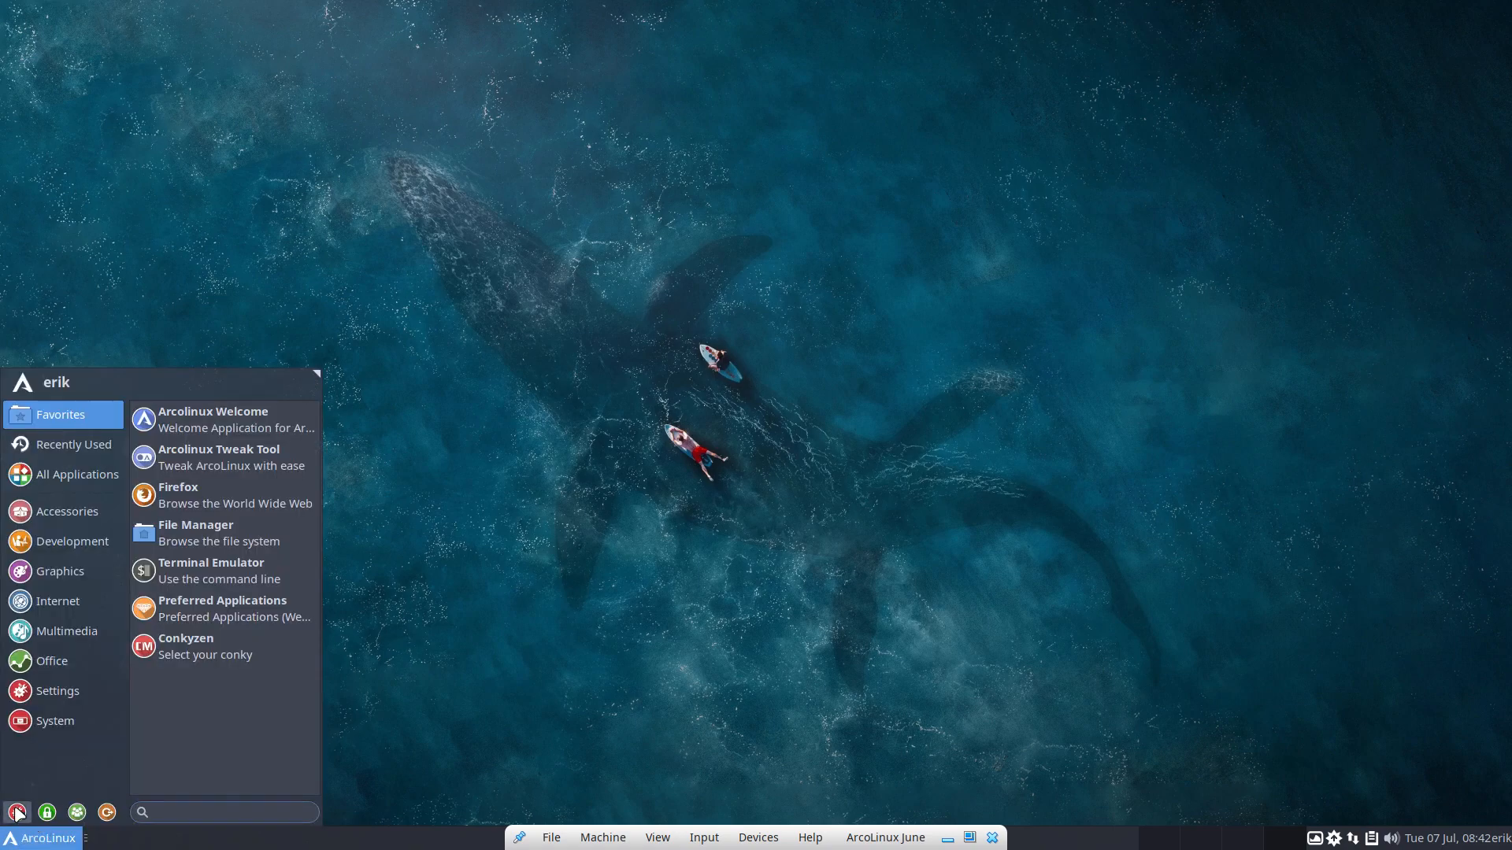
left_click(17, 812)
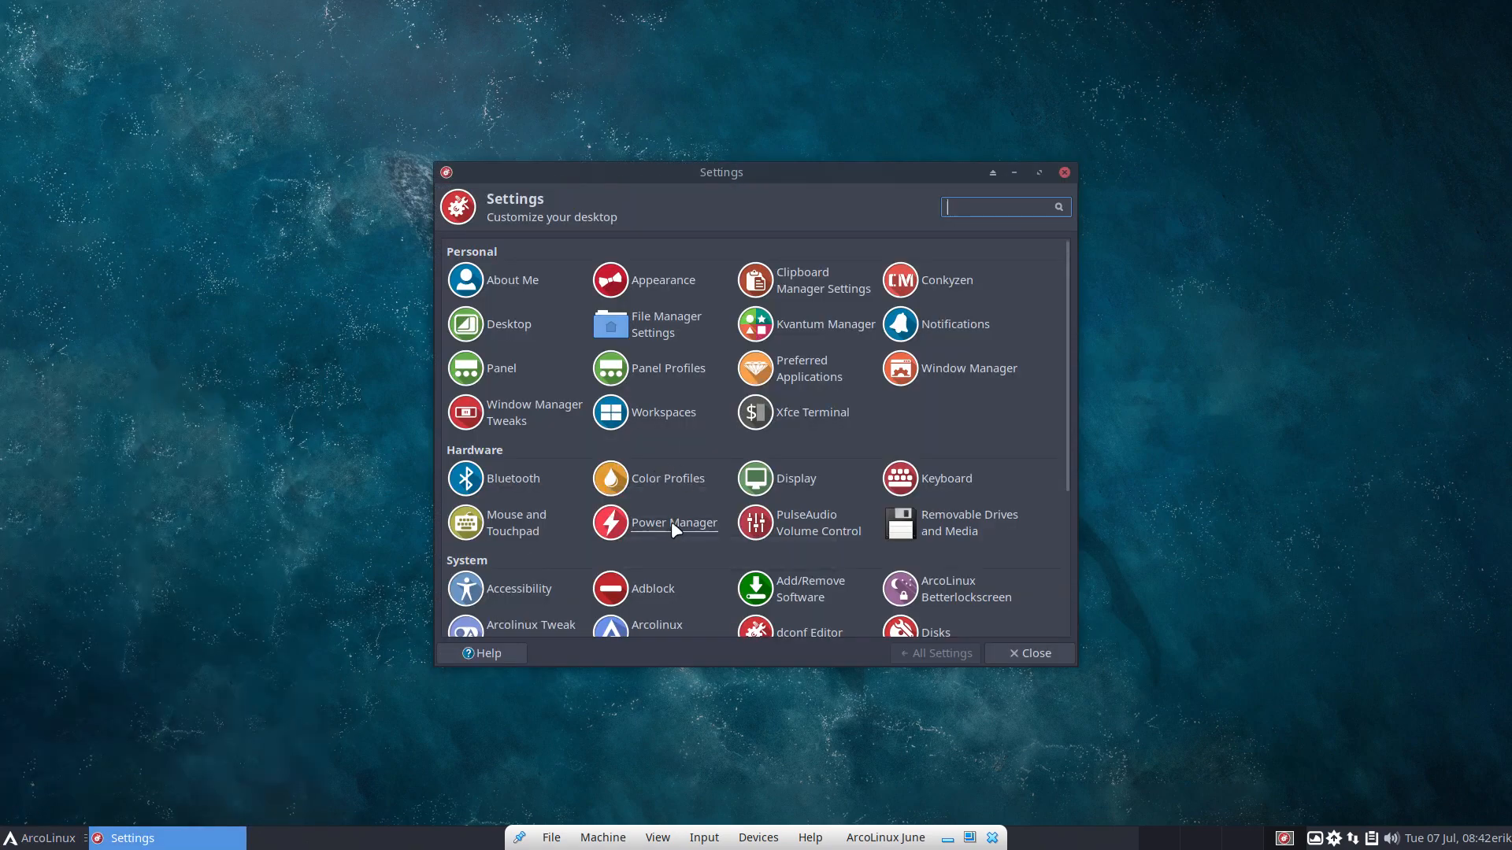
scroll(674, 524, "down", 4)
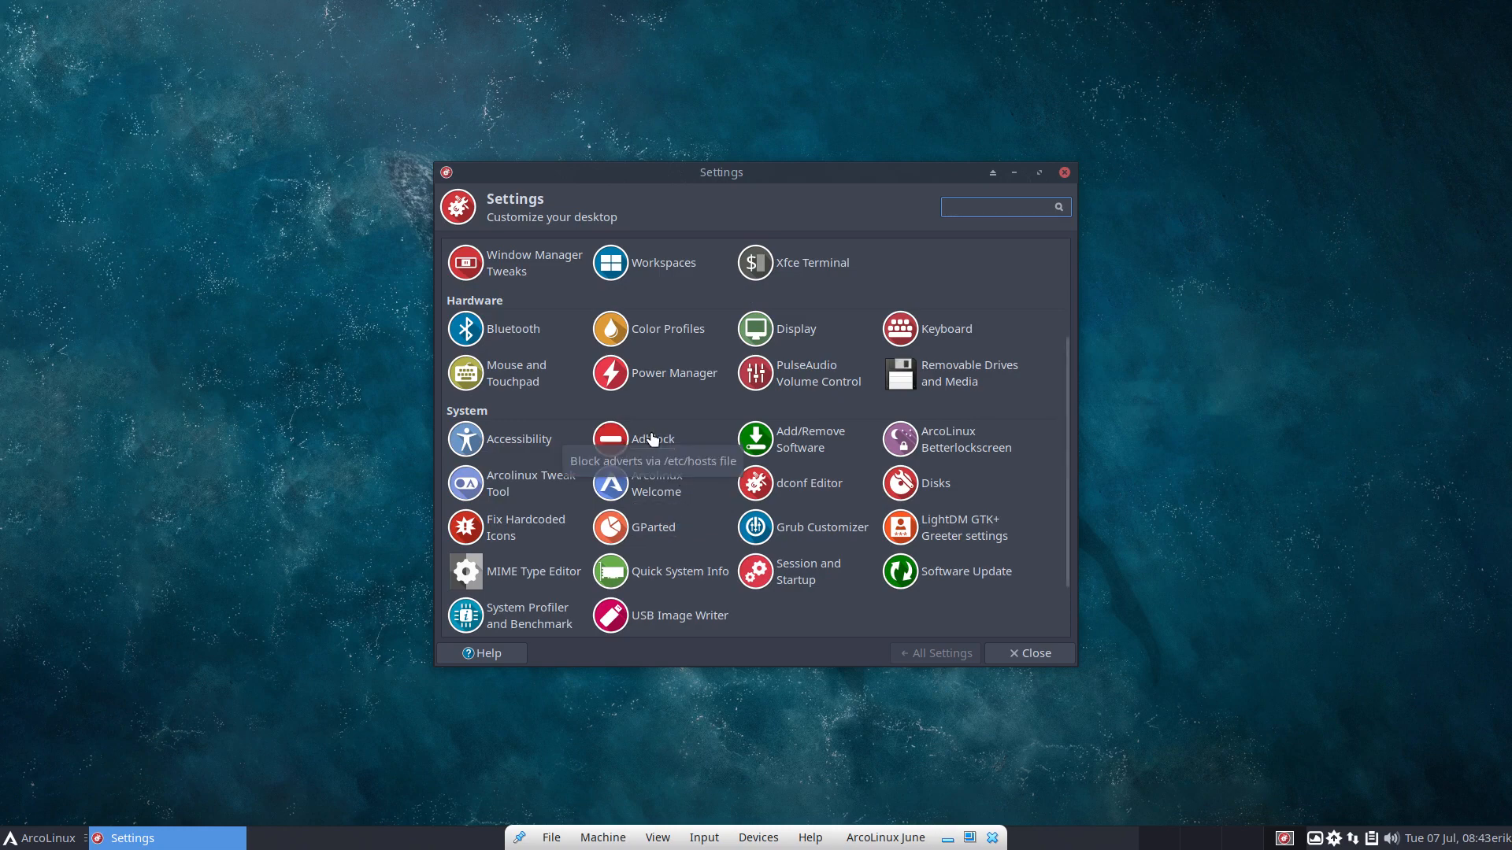
left_click(1064, 172)
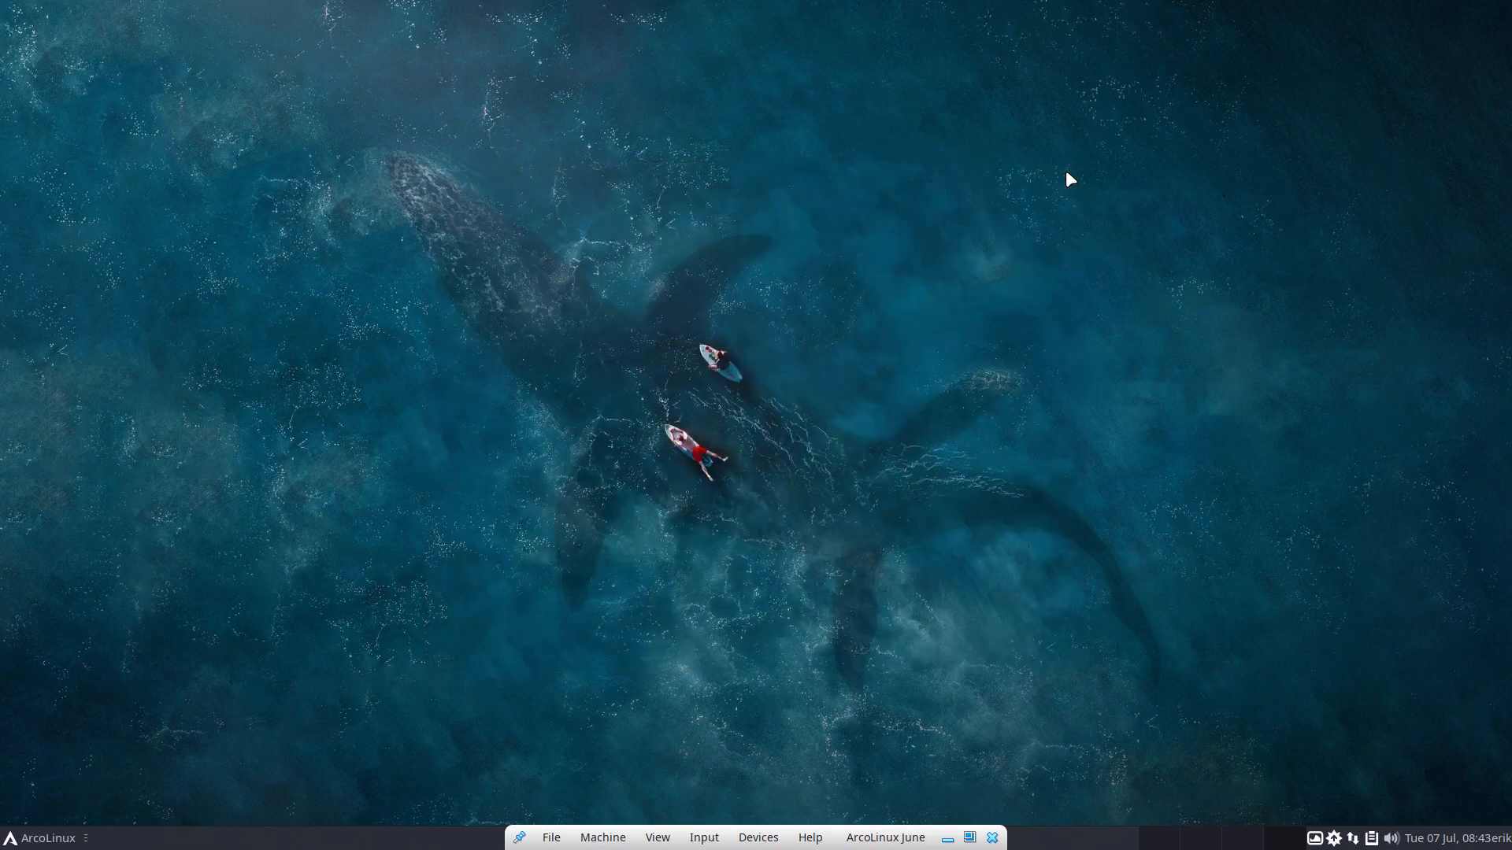
Step: Bring back the drop-down terminal and review the messages for arcolinux-hblock-git and arcolinux-local-applications-git
key("F12")
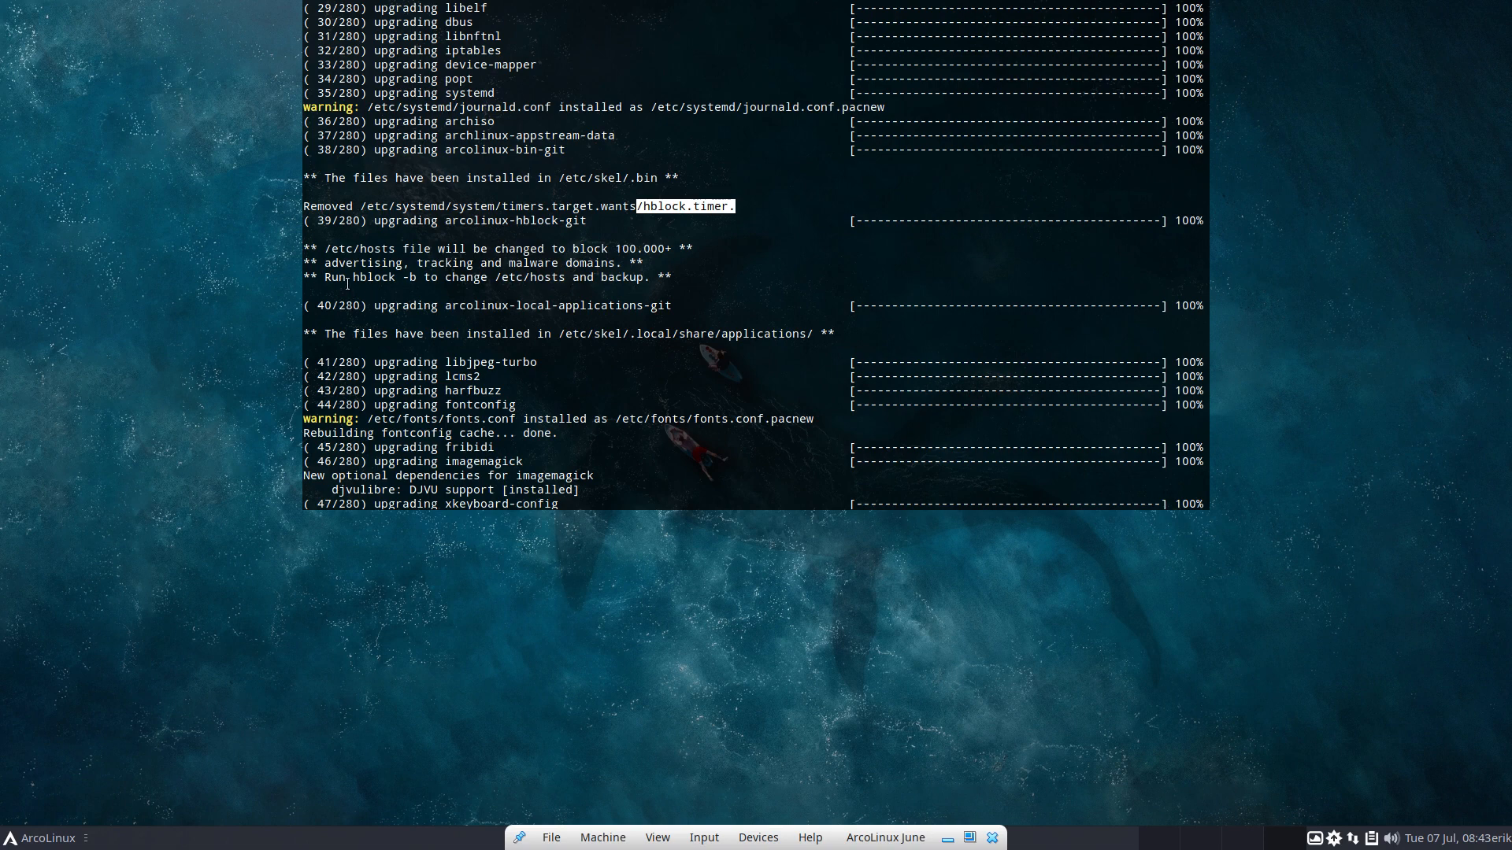
left_click_drag(345, 278, 523, 276)
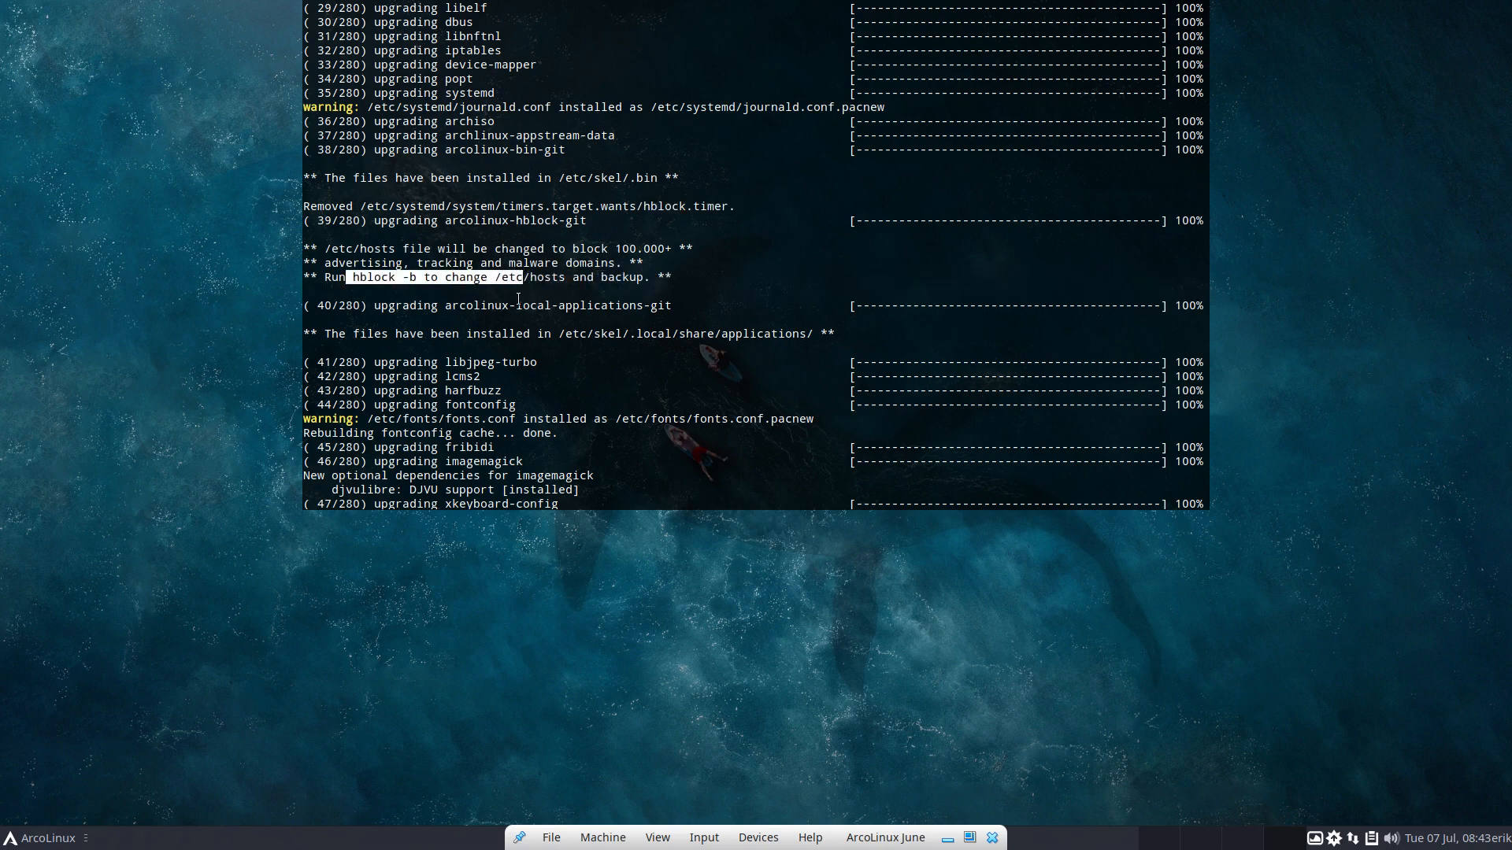
left_click_drag(616, 249, 636, 249)
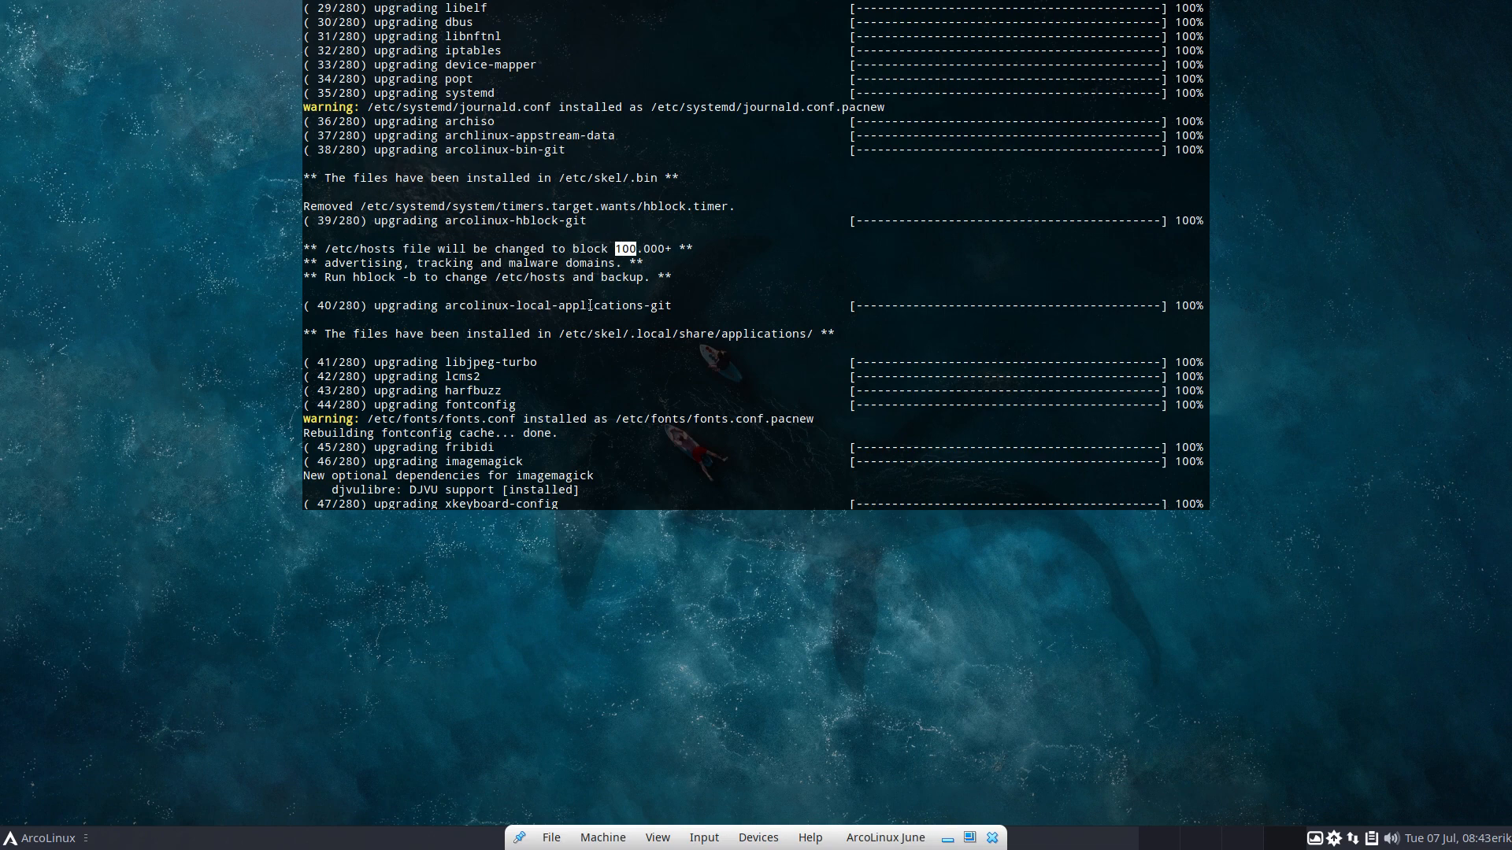
left_click_drag(548, 334, 303, 334)
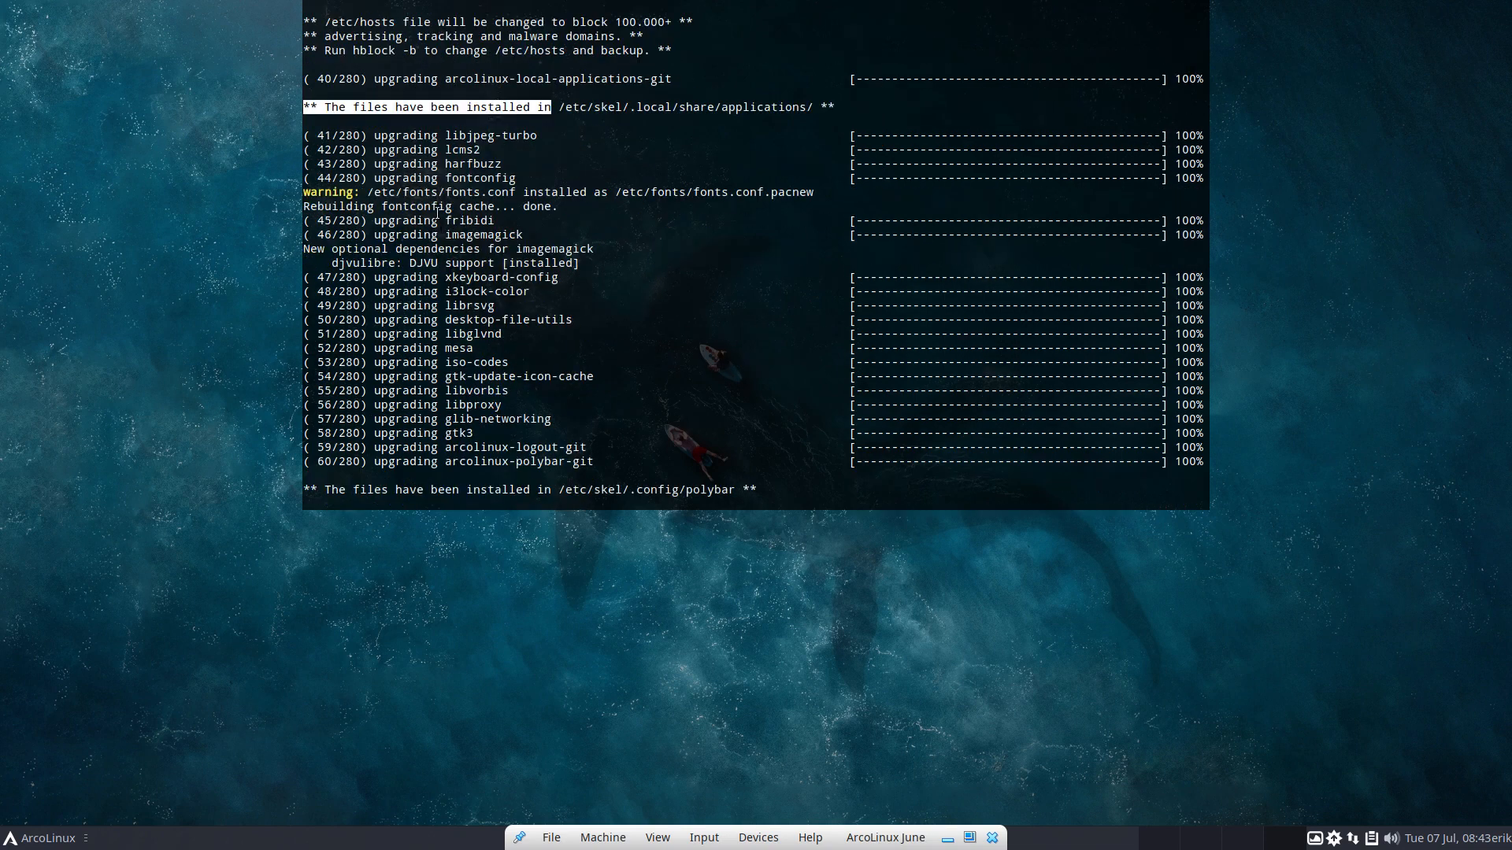
Step: Examine the fonts.conf.pacnew warning and the arcolinux-polybar-git and arcolinux-root-git entries in the upgrade output
left_click_drag(368, 191, 810, 192)
left_click(463, 196)
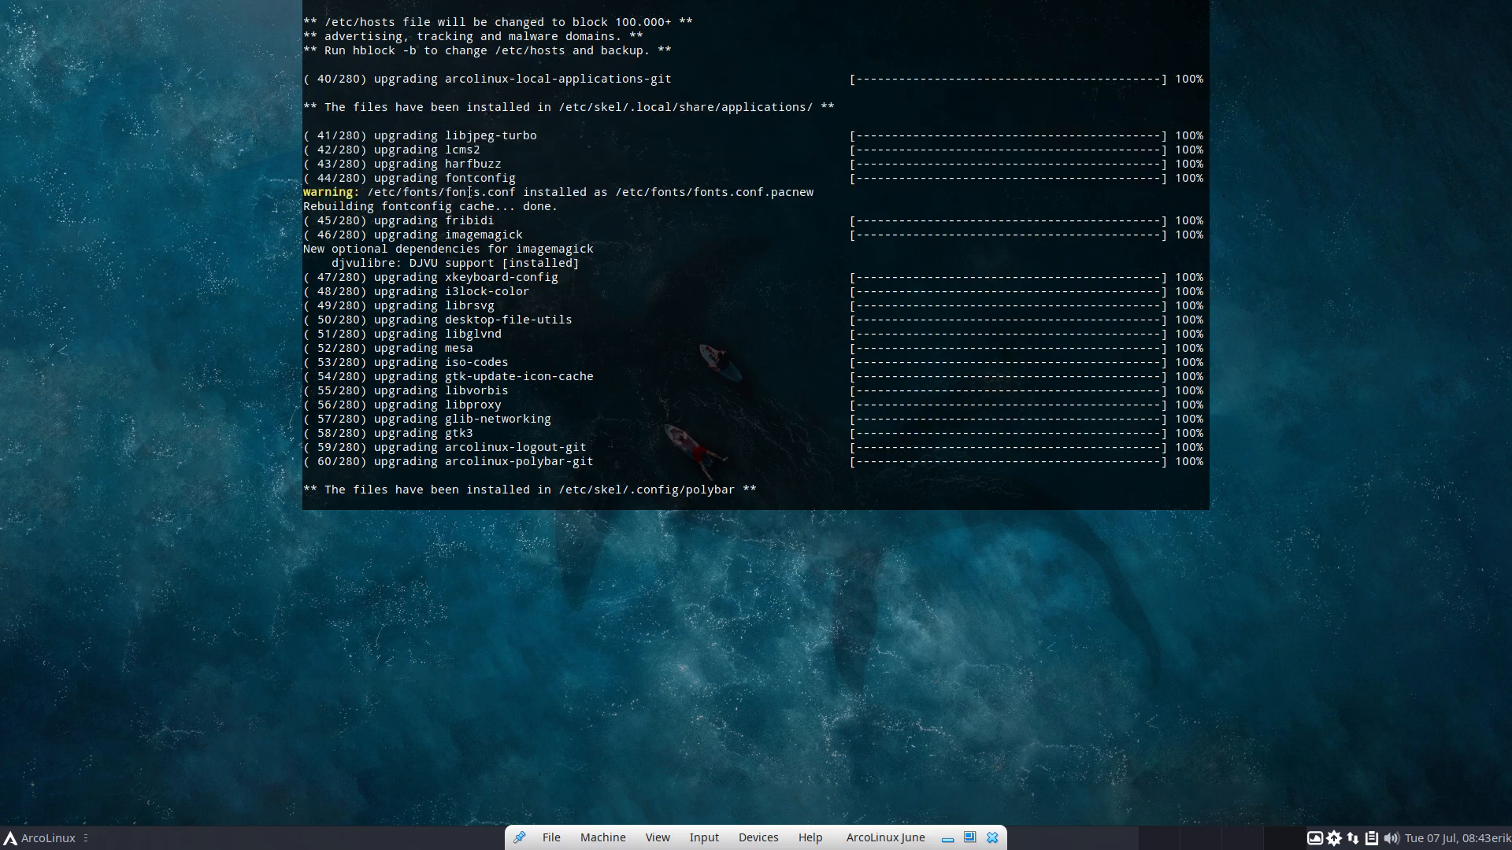
left_click_drag(445, 192, 516, 192)
left_click_drag(703, 192, 813, 192)
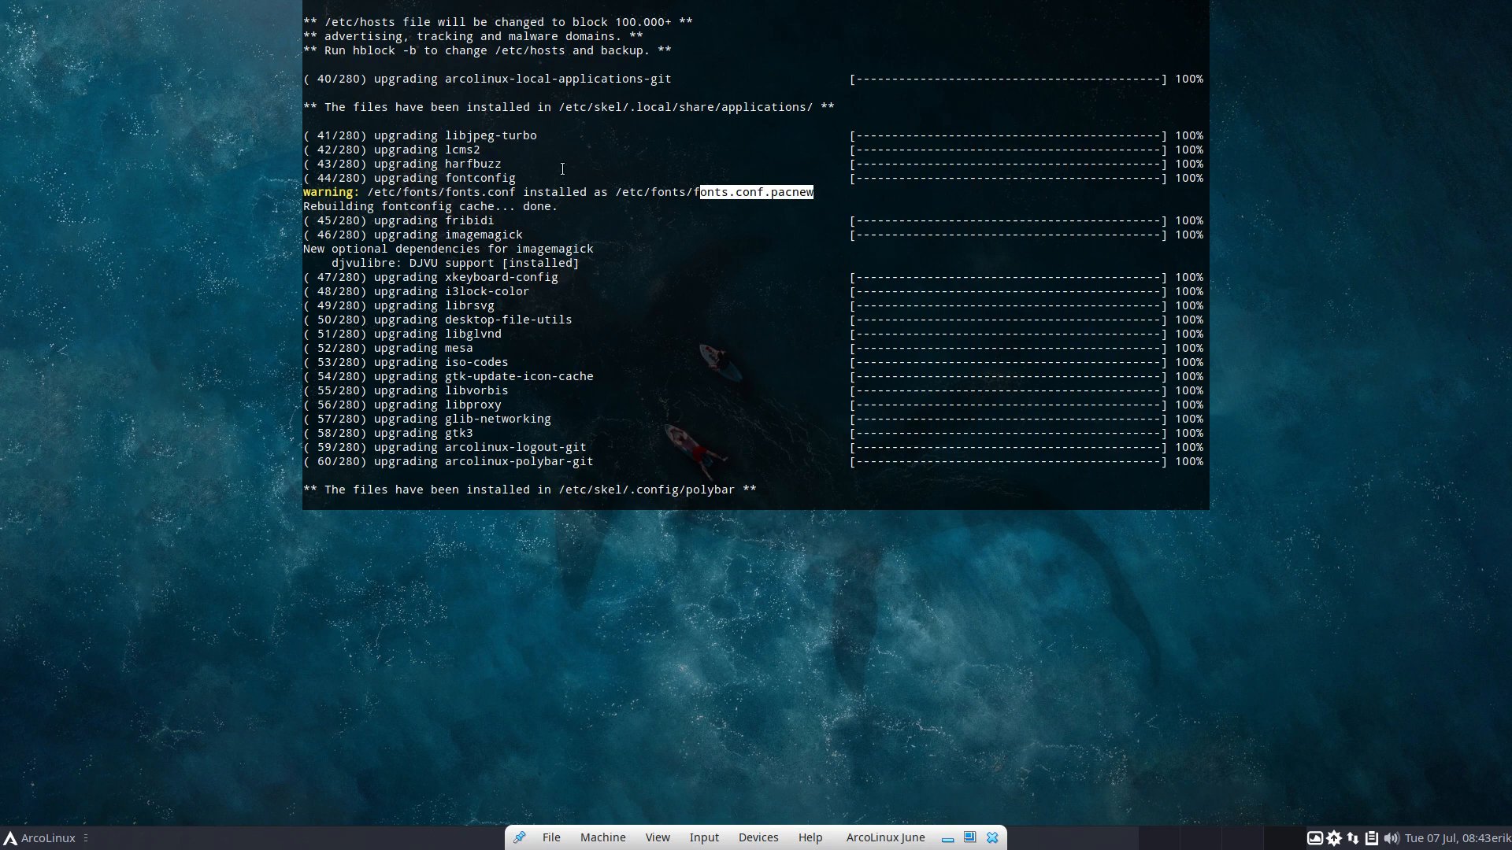
left_click(462, 184)
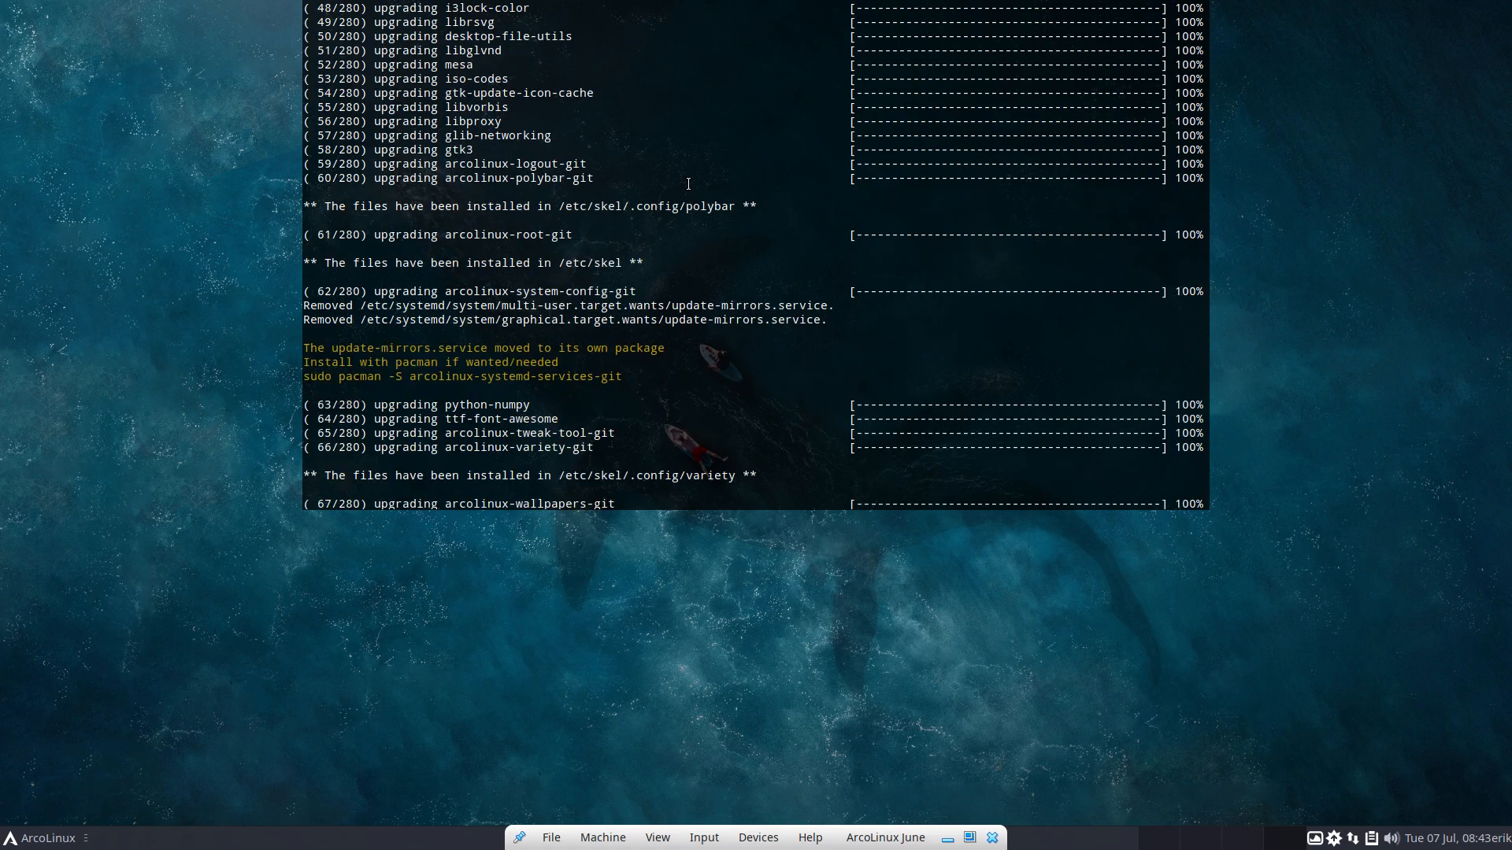
left_click_drag(501, 177, 573, 178)
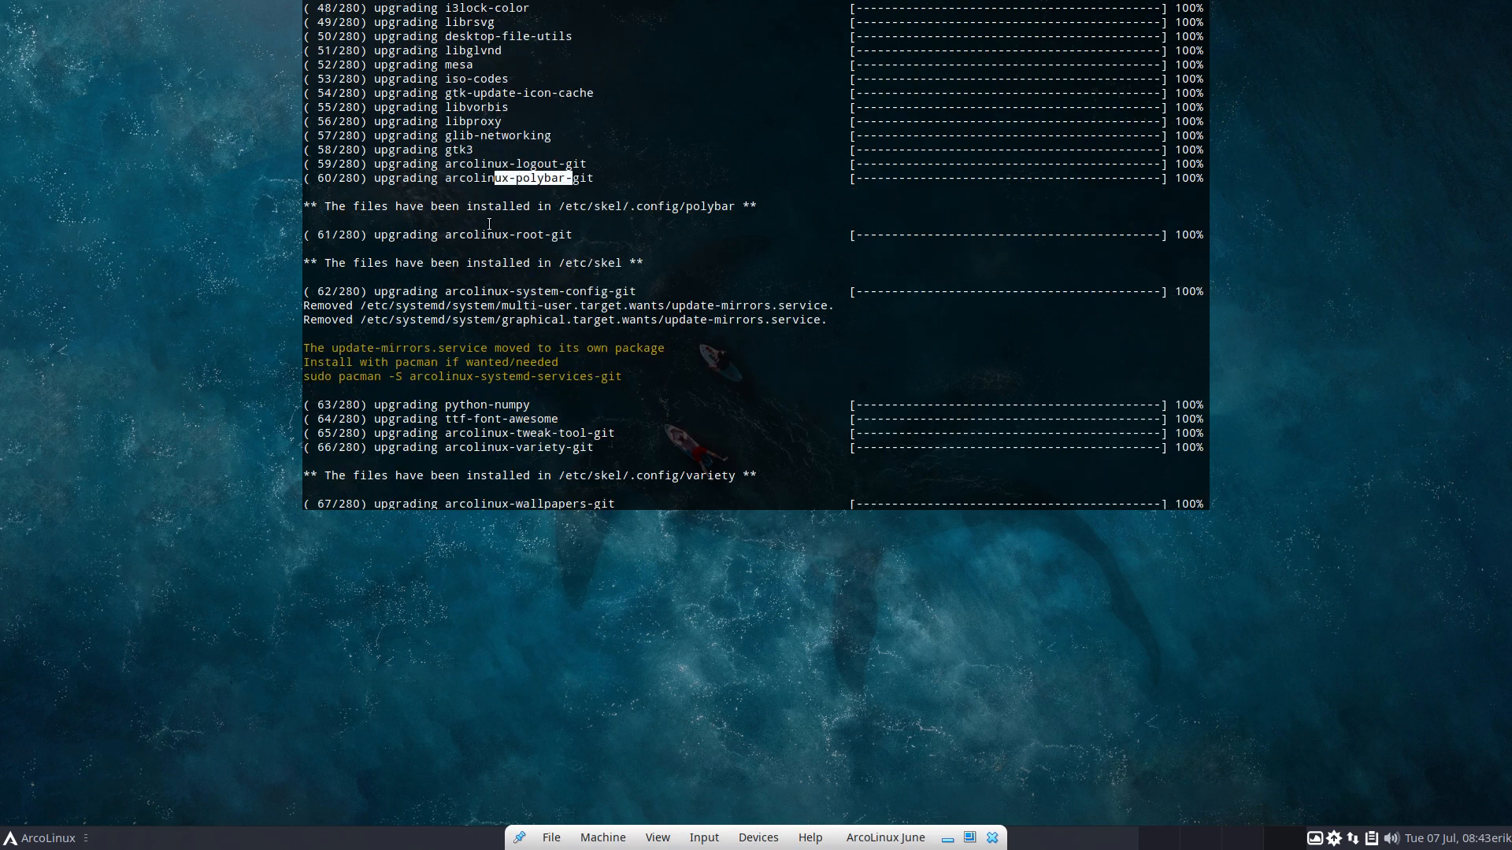
left_click(645, 232)
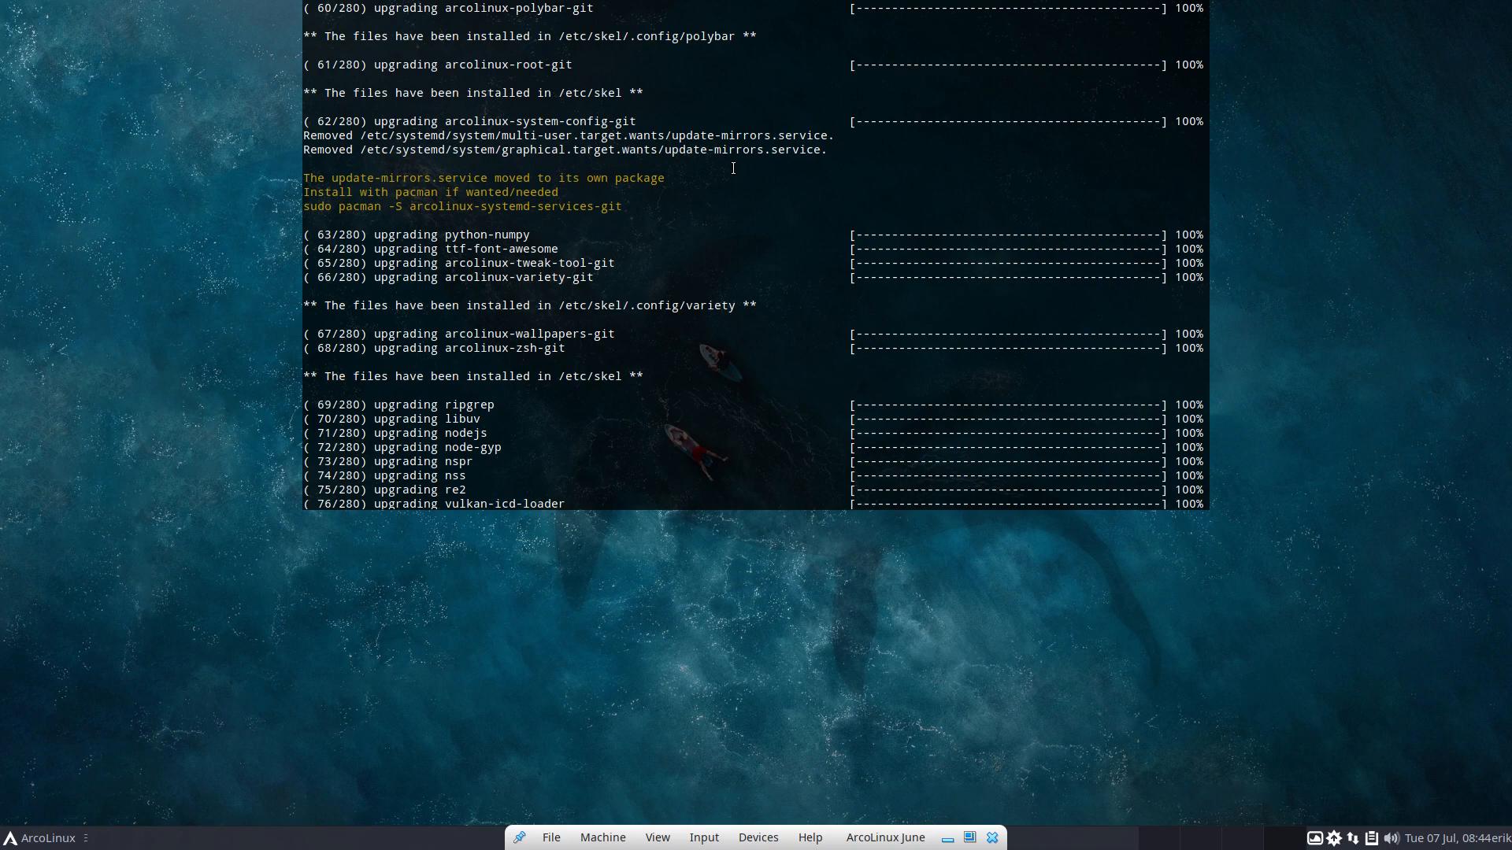
Step: View the ArcoLinux Welcome App with its mirror update option, close it, and return to the drop-down terminal
key("ctrl+alt+w")
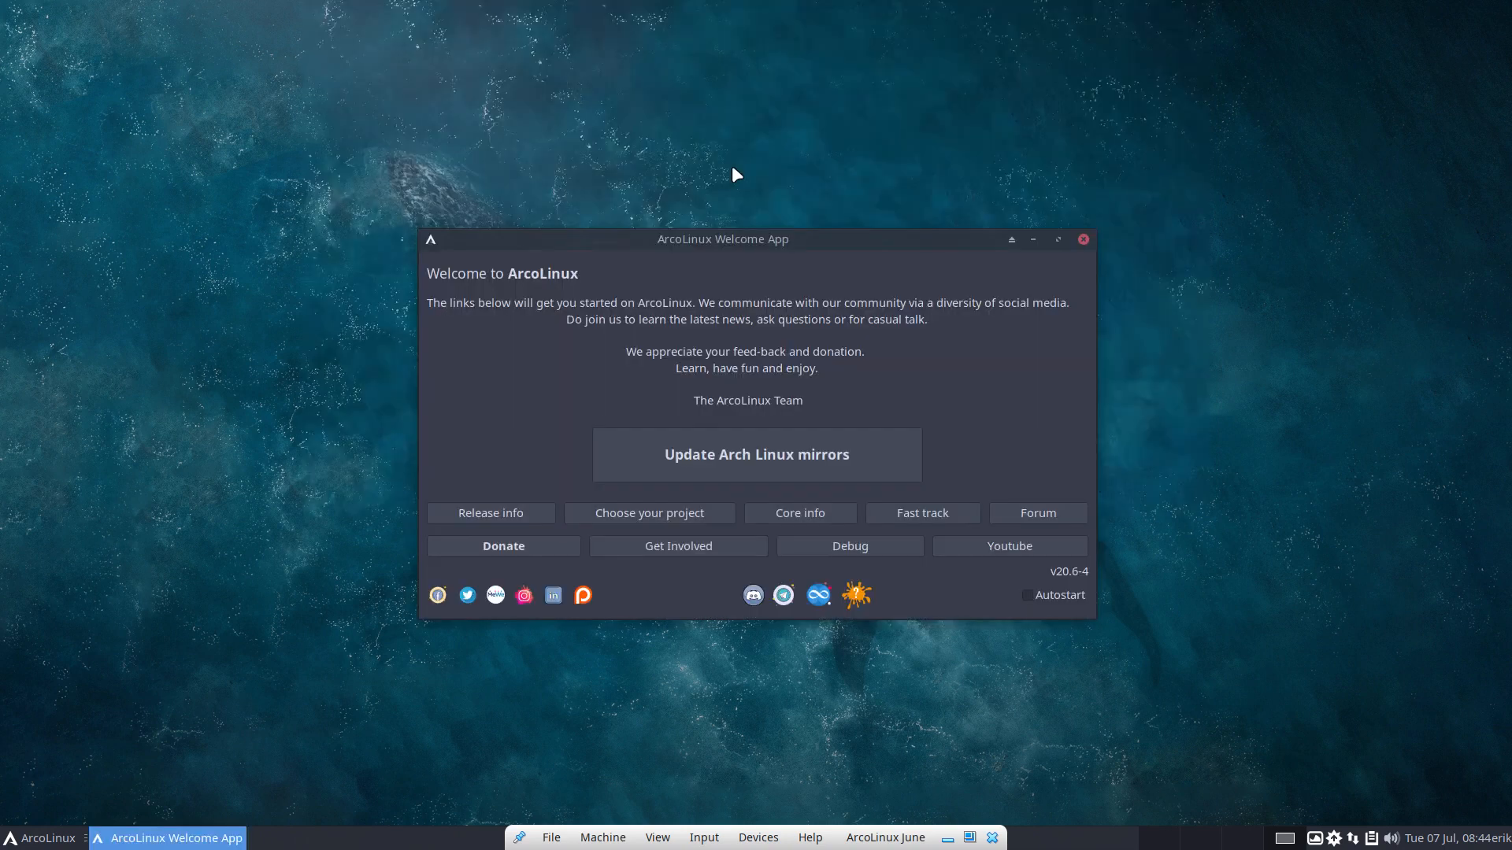
left_click(1083, 239)
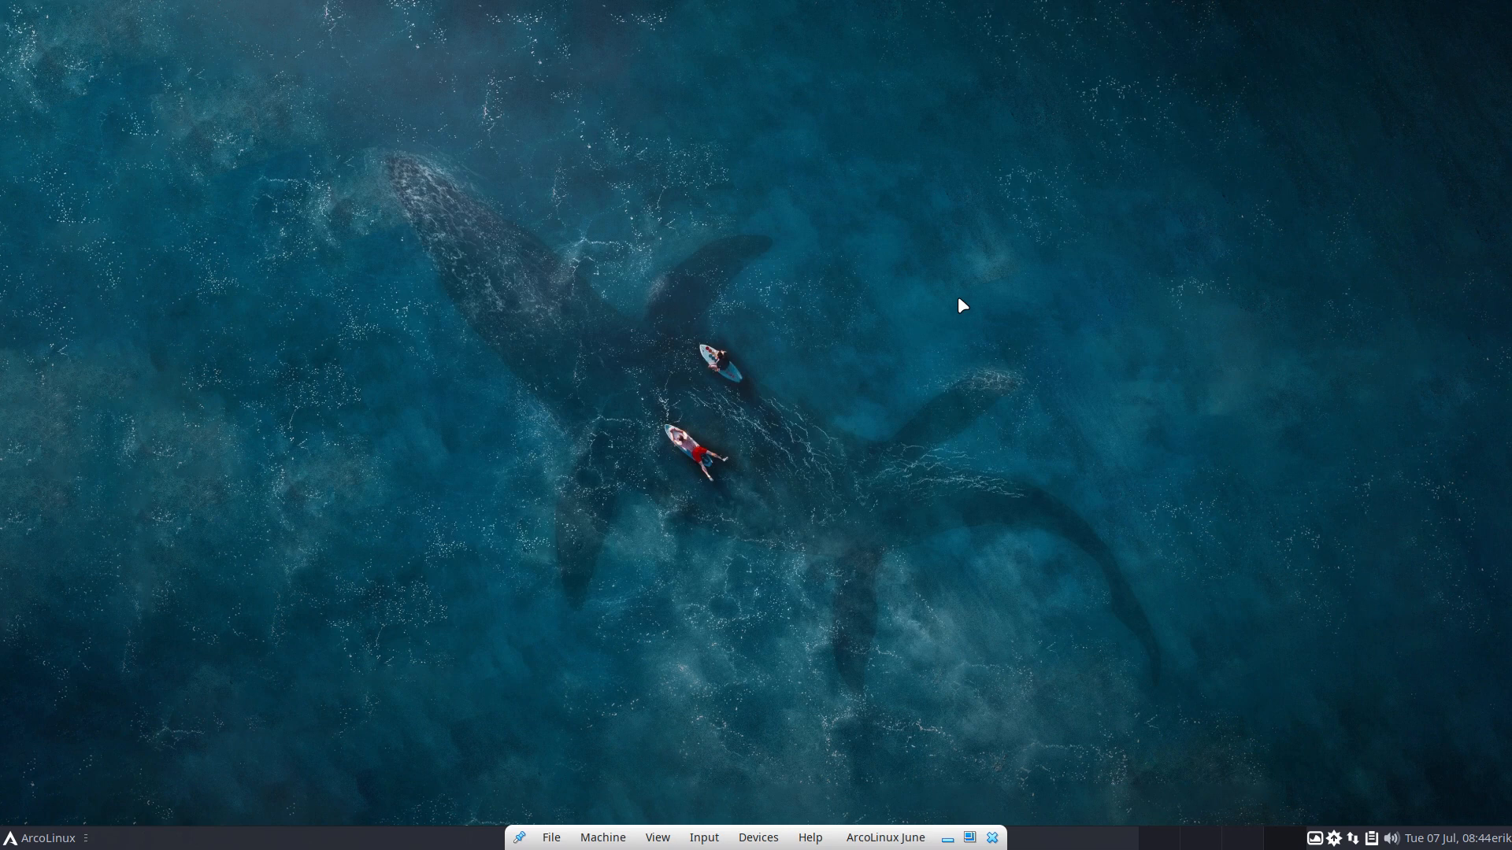
key("F12")
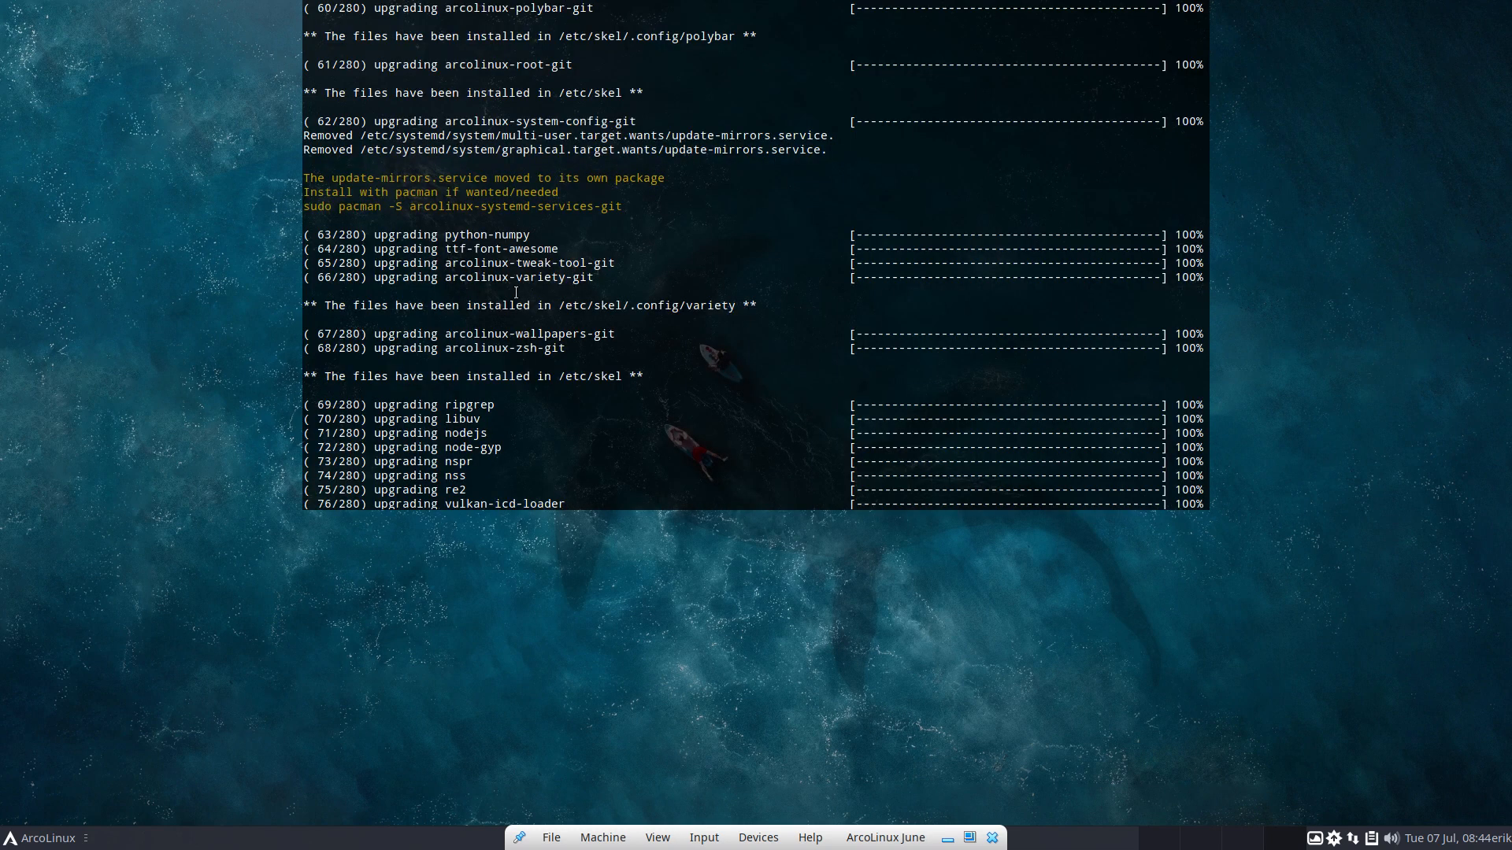
Step: Review the upgrade output for the variety configuration, arcolinux-zsh-git, the nfs-utils optional dependencies and obmenu-generator
left_click_drag(496, 301, 737, 303)
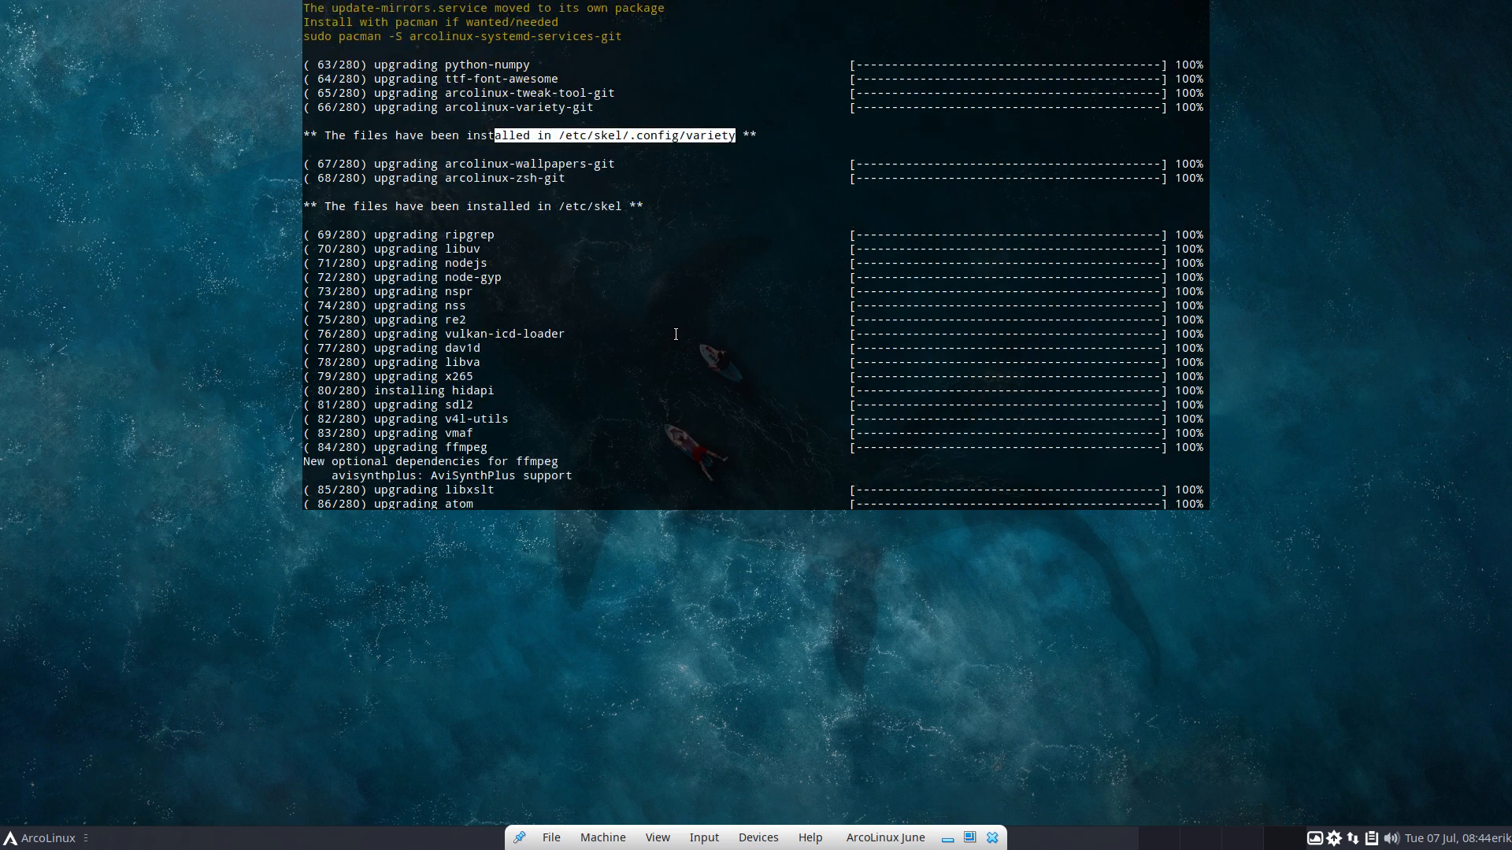
left_click_drag(501, 178, 567, 180)
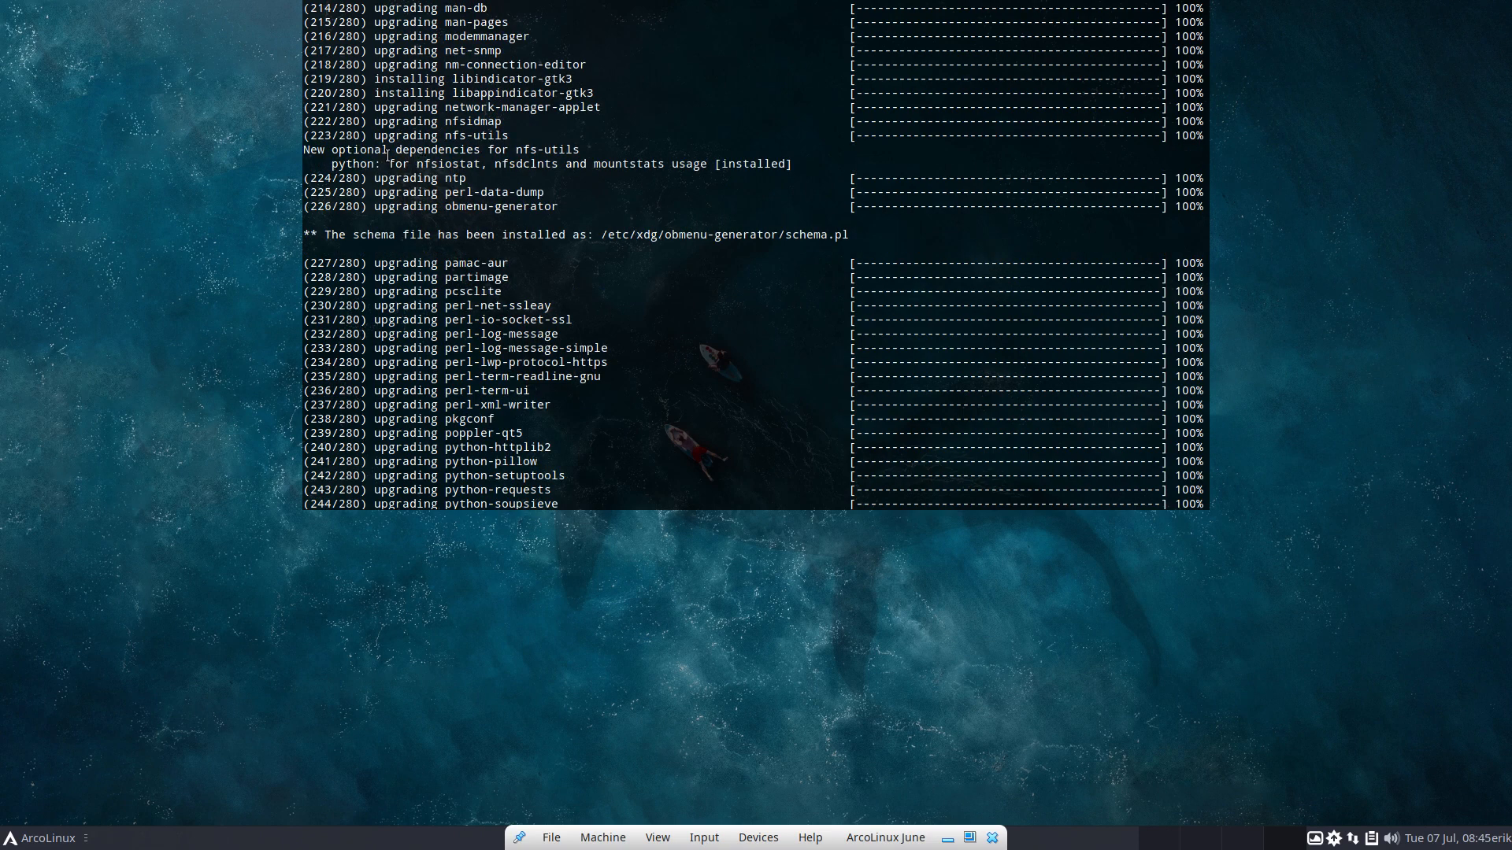
left_click_drag(387, 154, 431, 153)
left_click(736, 192)
left_click_drag(466, 208, 534, 211)
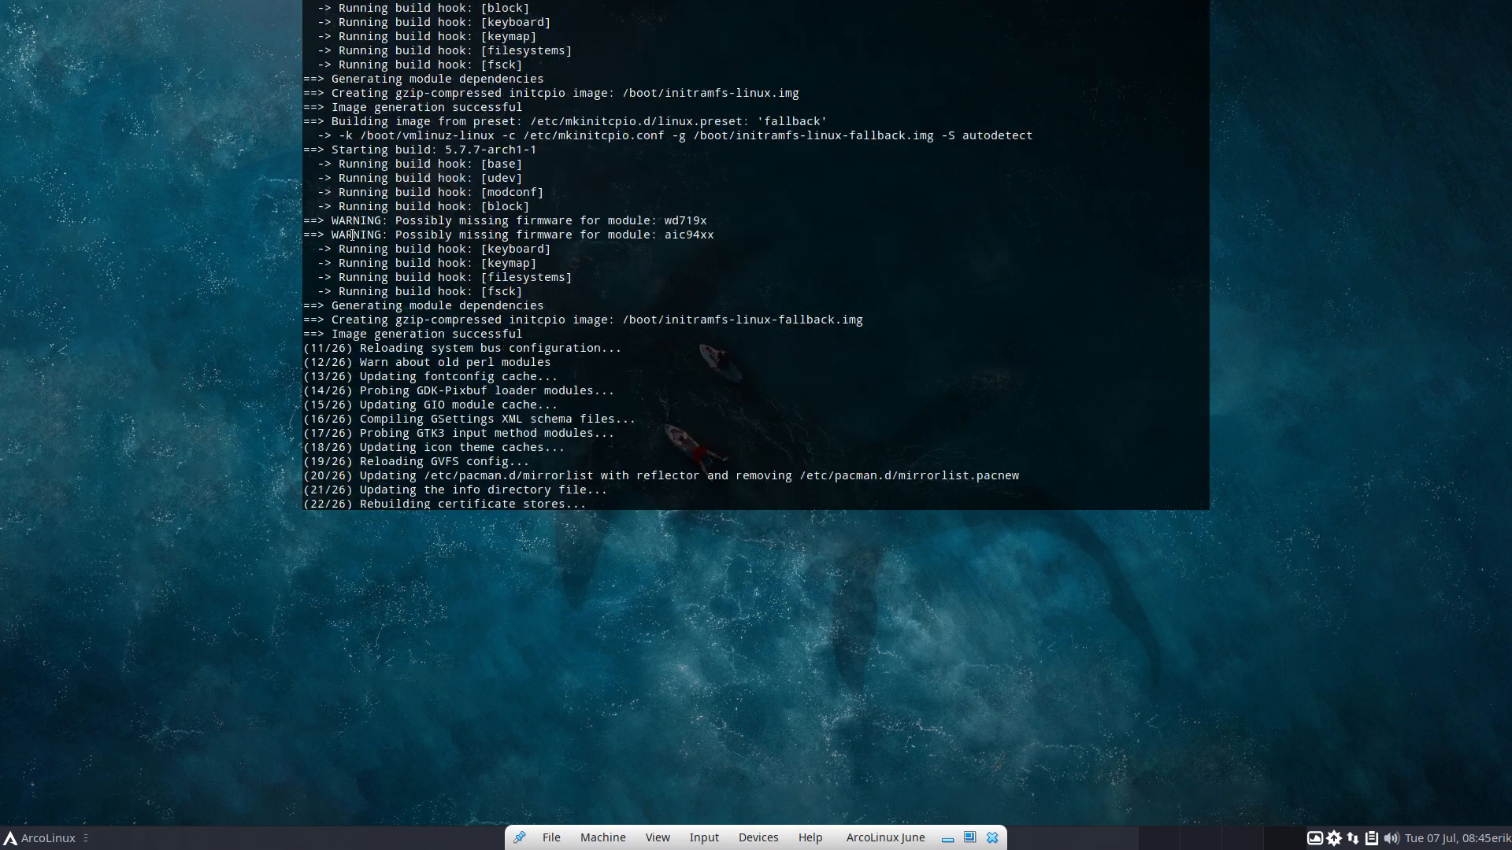
Step: Display the definition of the skel alias and inspect its .config backup and /etc/skel copy commands
key("Return")
key("Return")
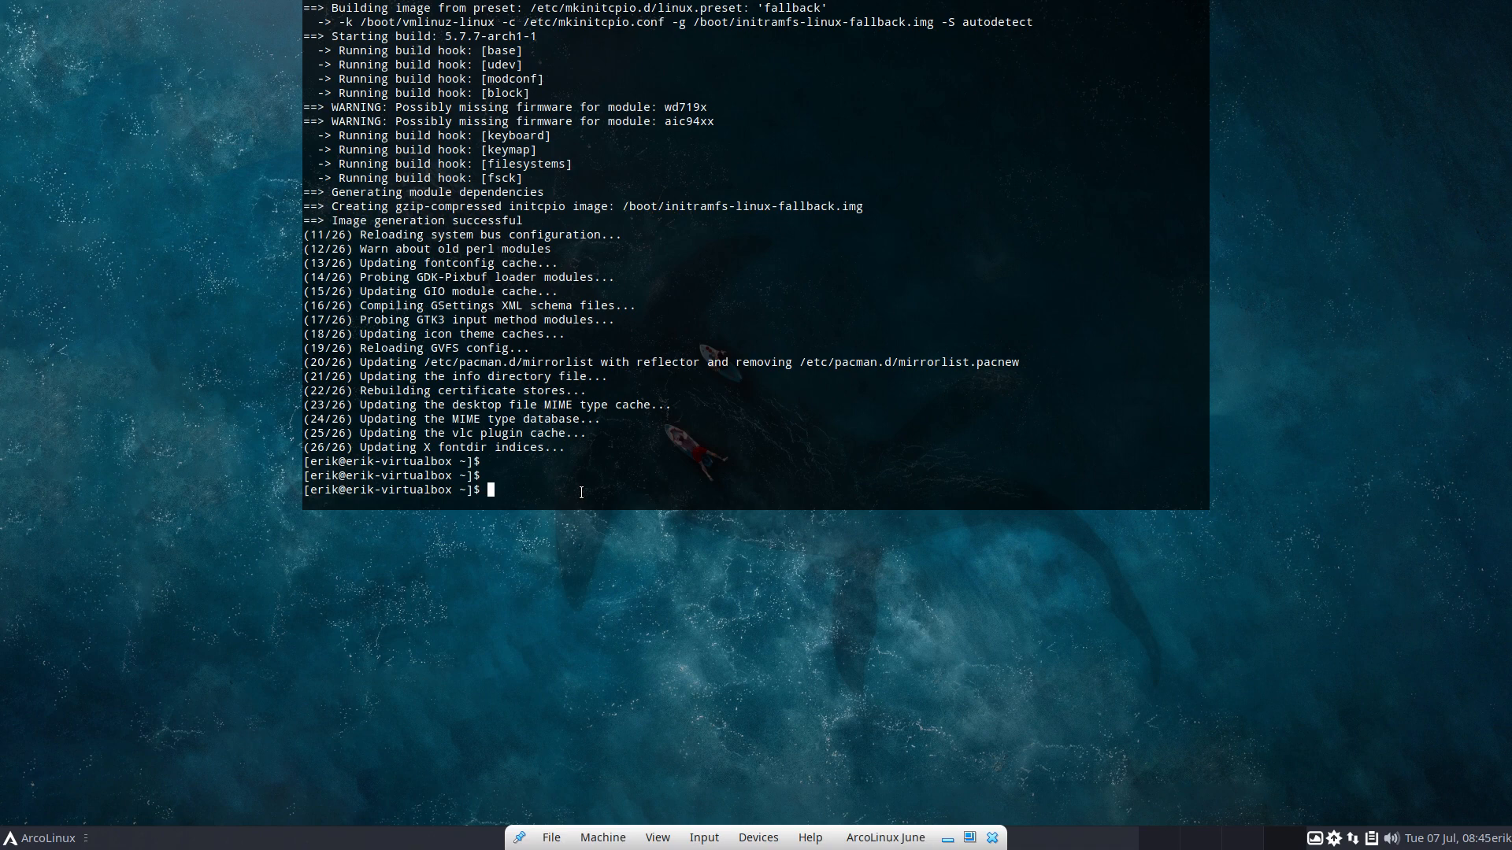
type("alias skel")
key("Return")
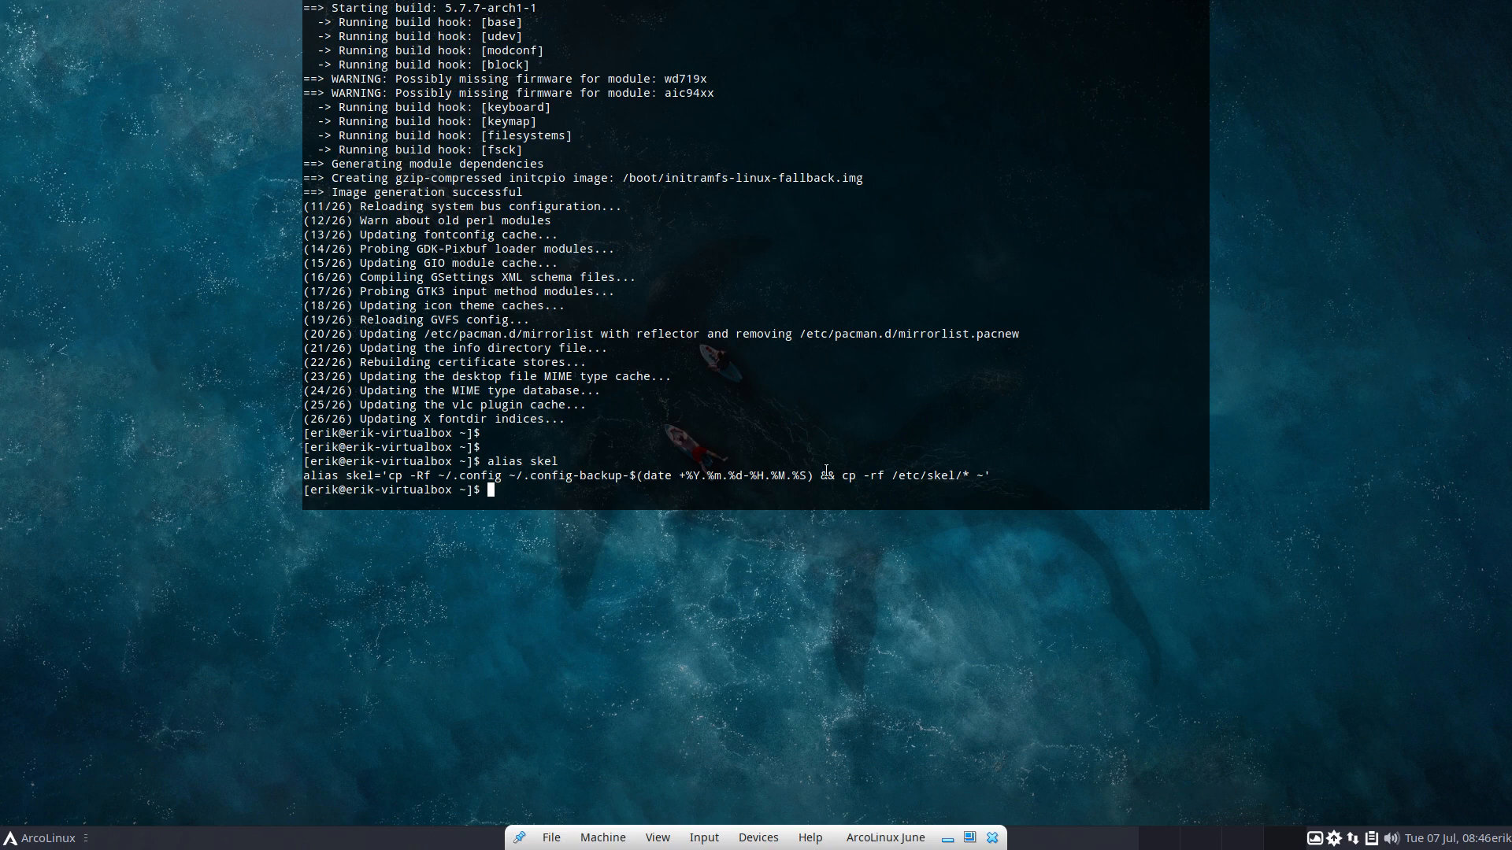
left_click_drag(825, 472, 388, 475)
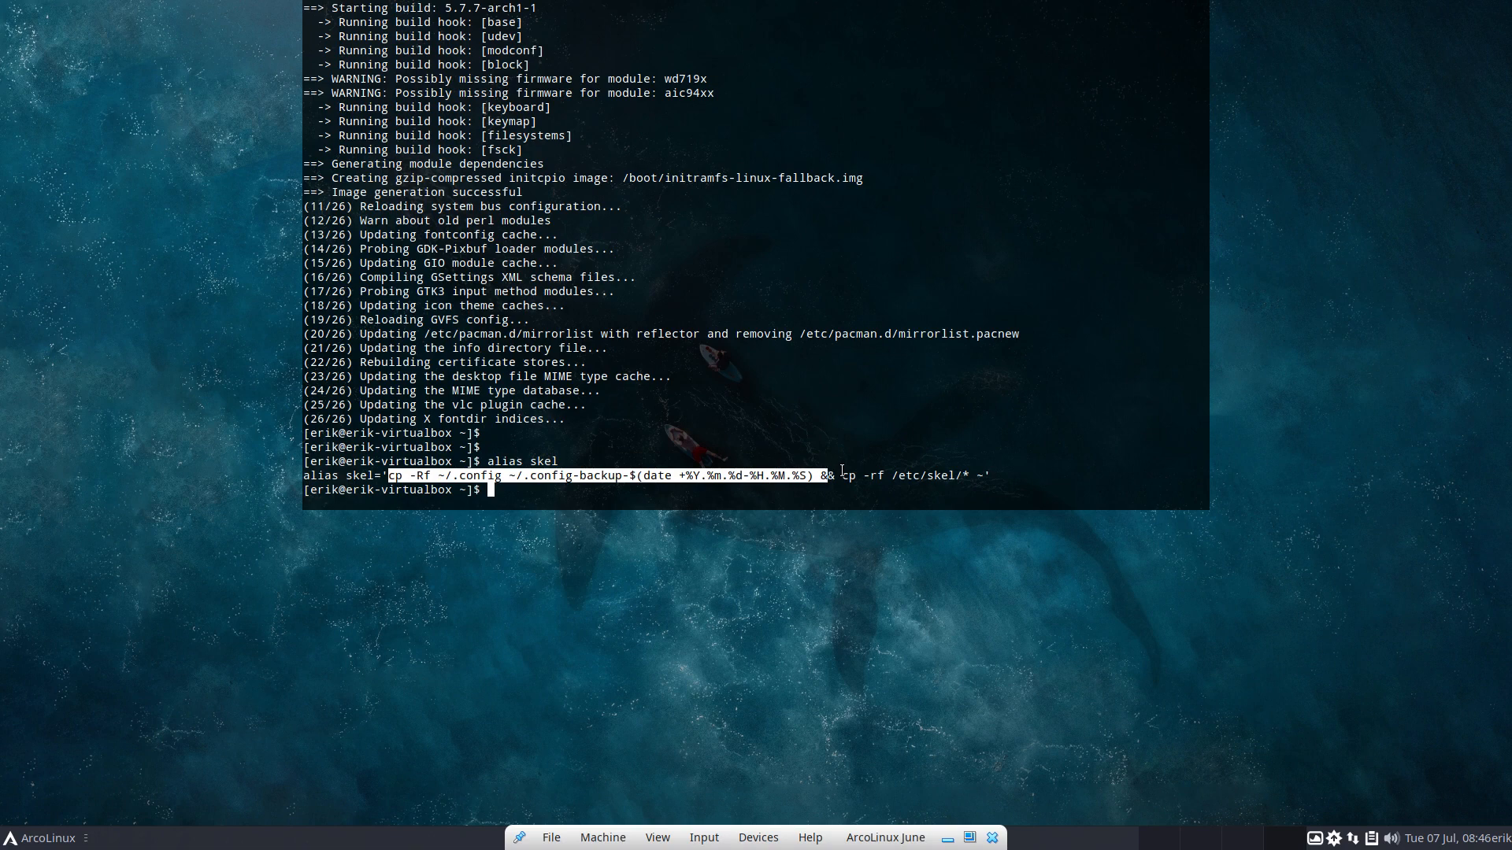
left_click_drag(891, 475, 968, 476)
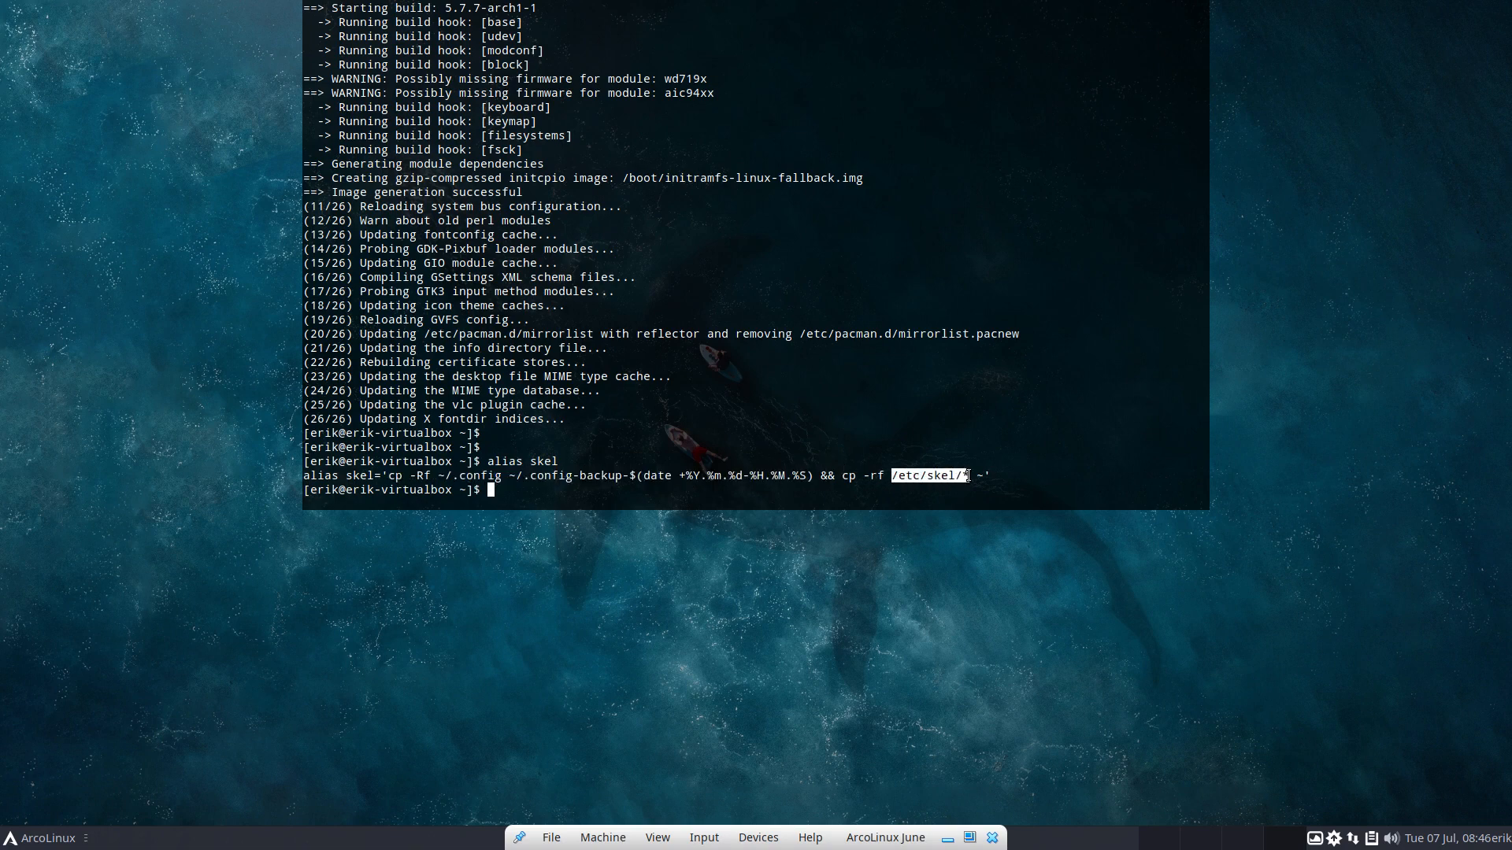
Step: Run the skel alias to back up ~/.config and copy the contents of /etc/skel to the home folder
left_click(963, 498)
type("skel")
key("Return")
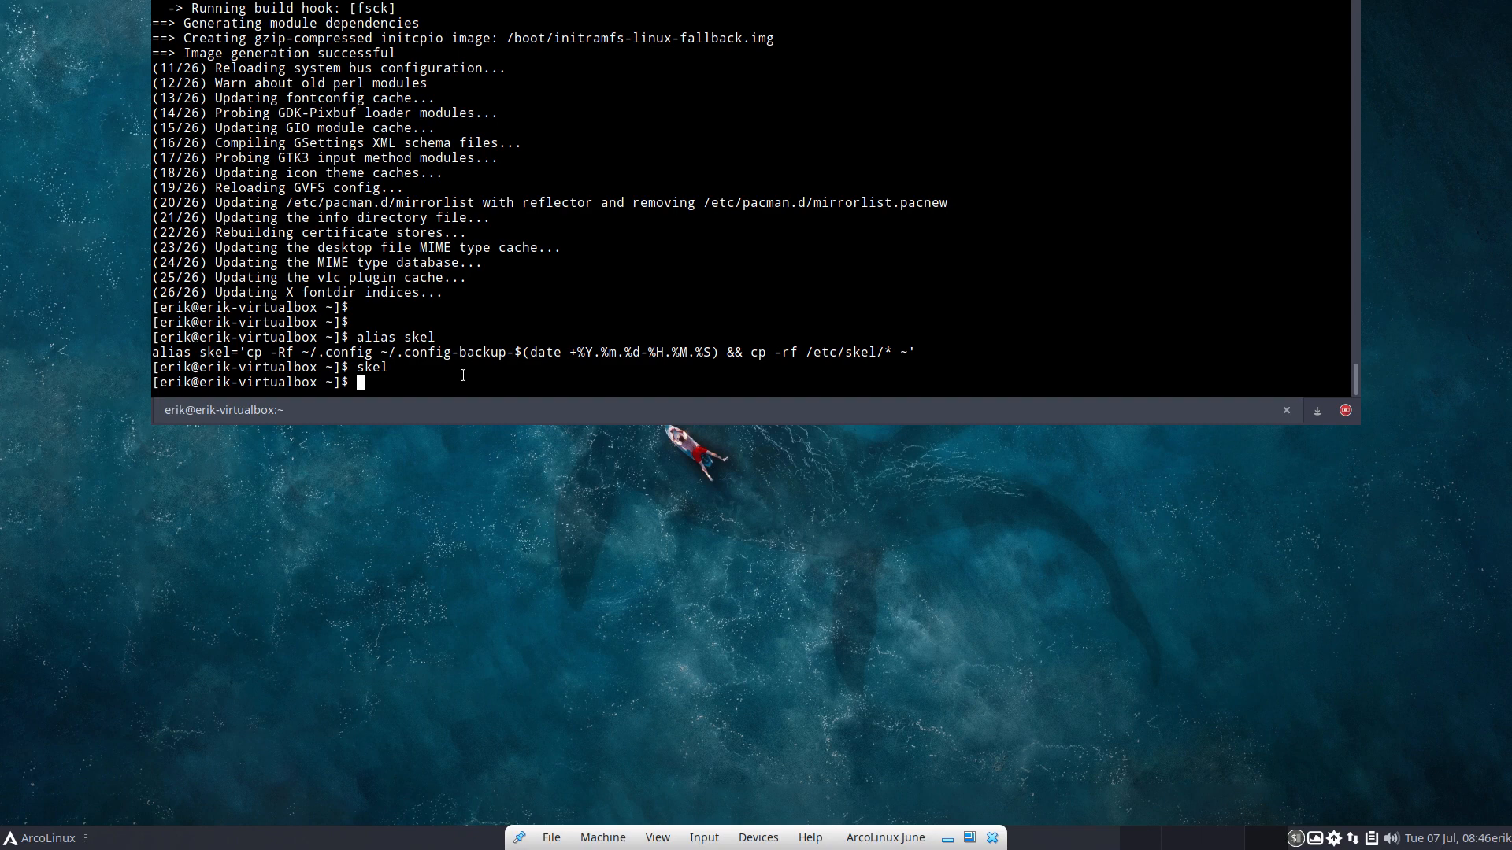
Step: Run upall to check all repositories and the AUR for updates, authorising it with the account password
type("upall")
key("Return")
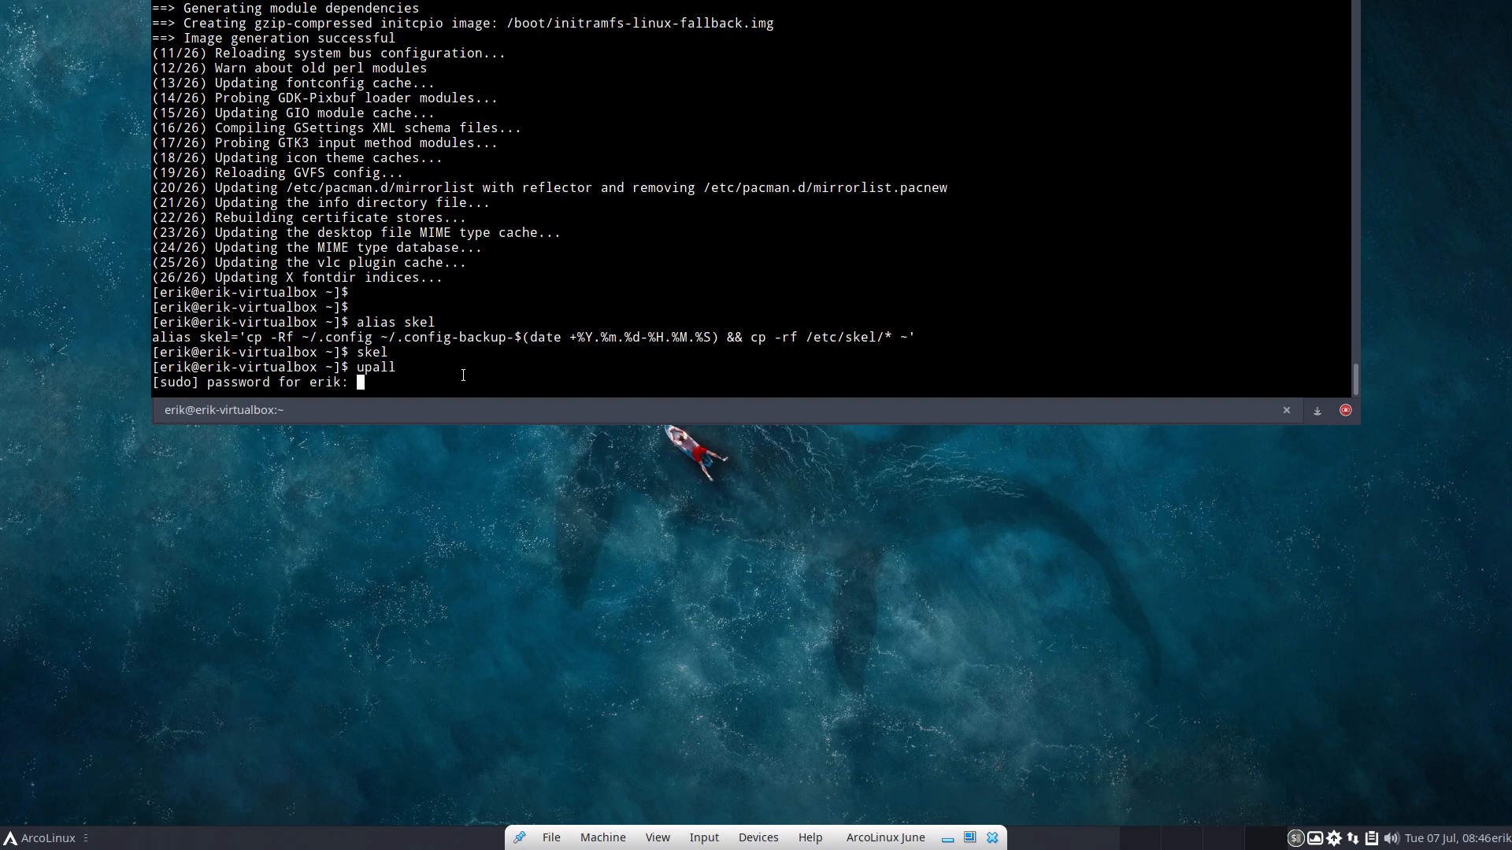
key("Return")
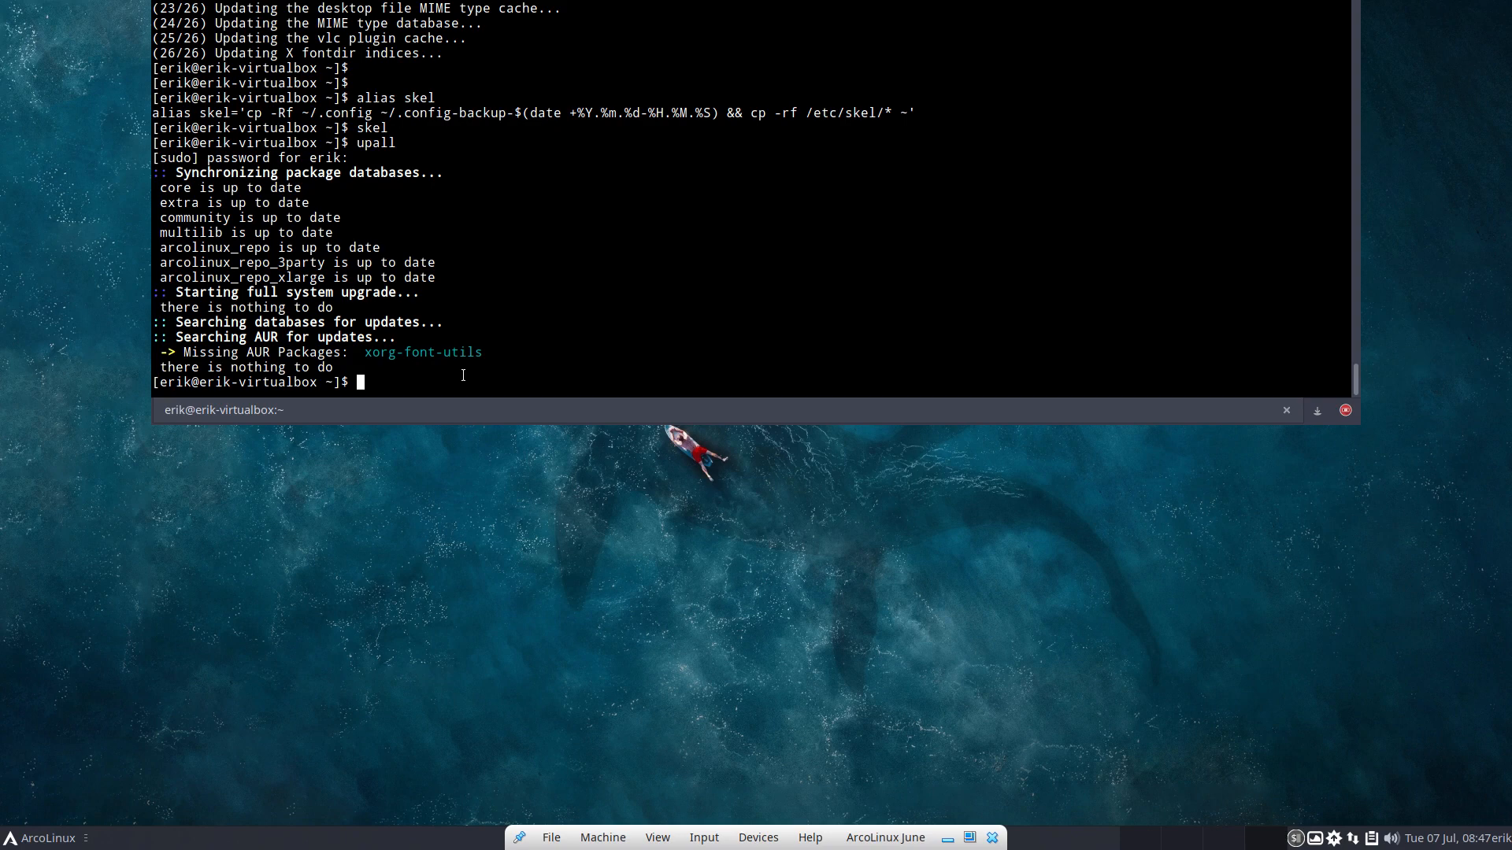
Step: Run the update alias to synchronise the package databases, and check the arcolinux_repo_xlarge entries in its output
type("update")
key("Return")
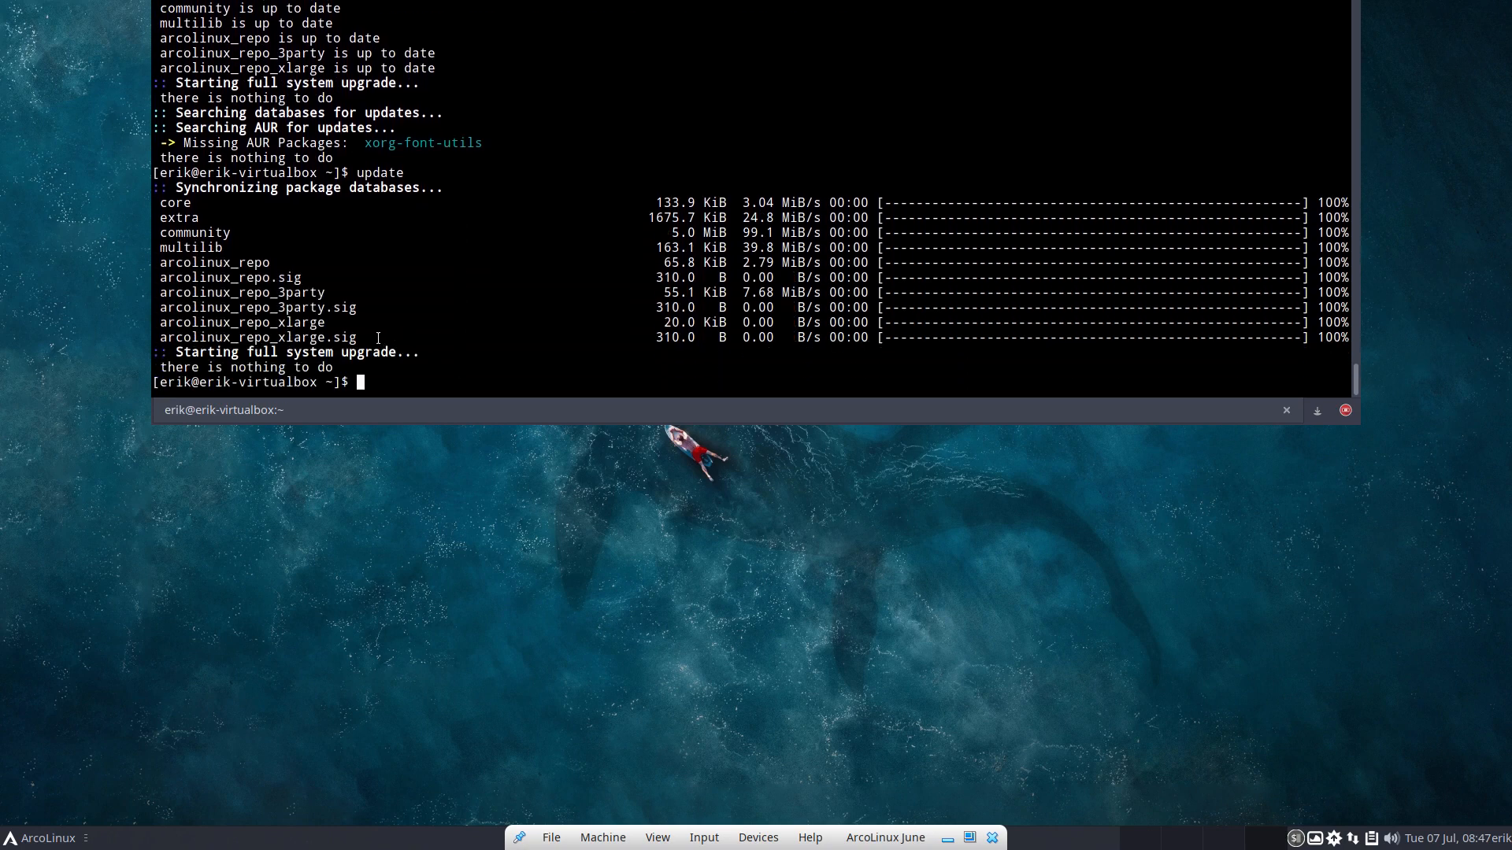
left_click_drag(377, 337, 168, 322)
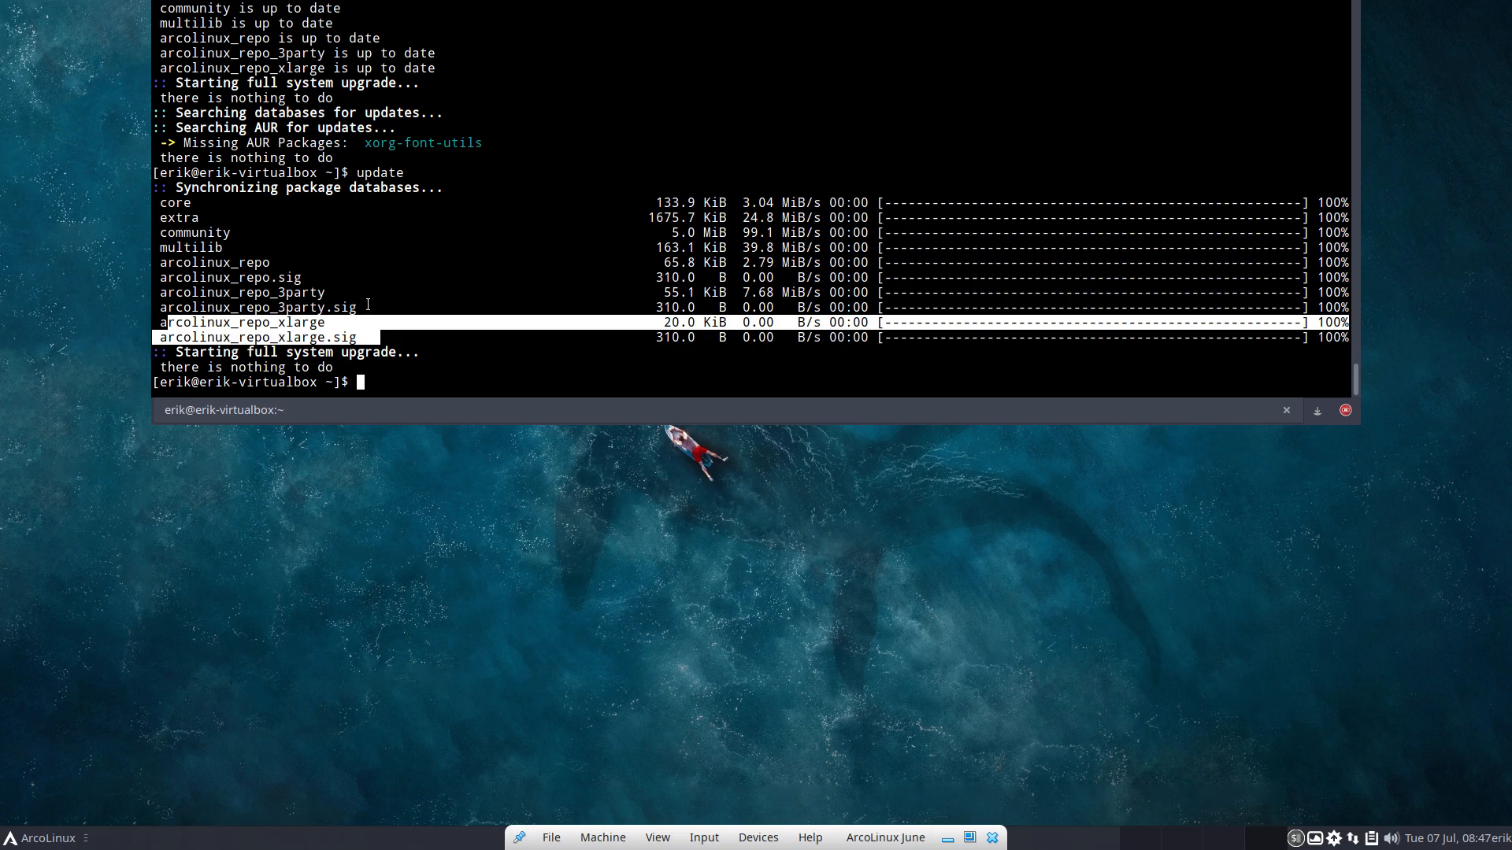
Step: Inspect the arcolinux_repo_3party, arcolinux_repo_xlarge and arcolinux_repo database entries in the update output
left_click_drag(365, 308, 148, 297)
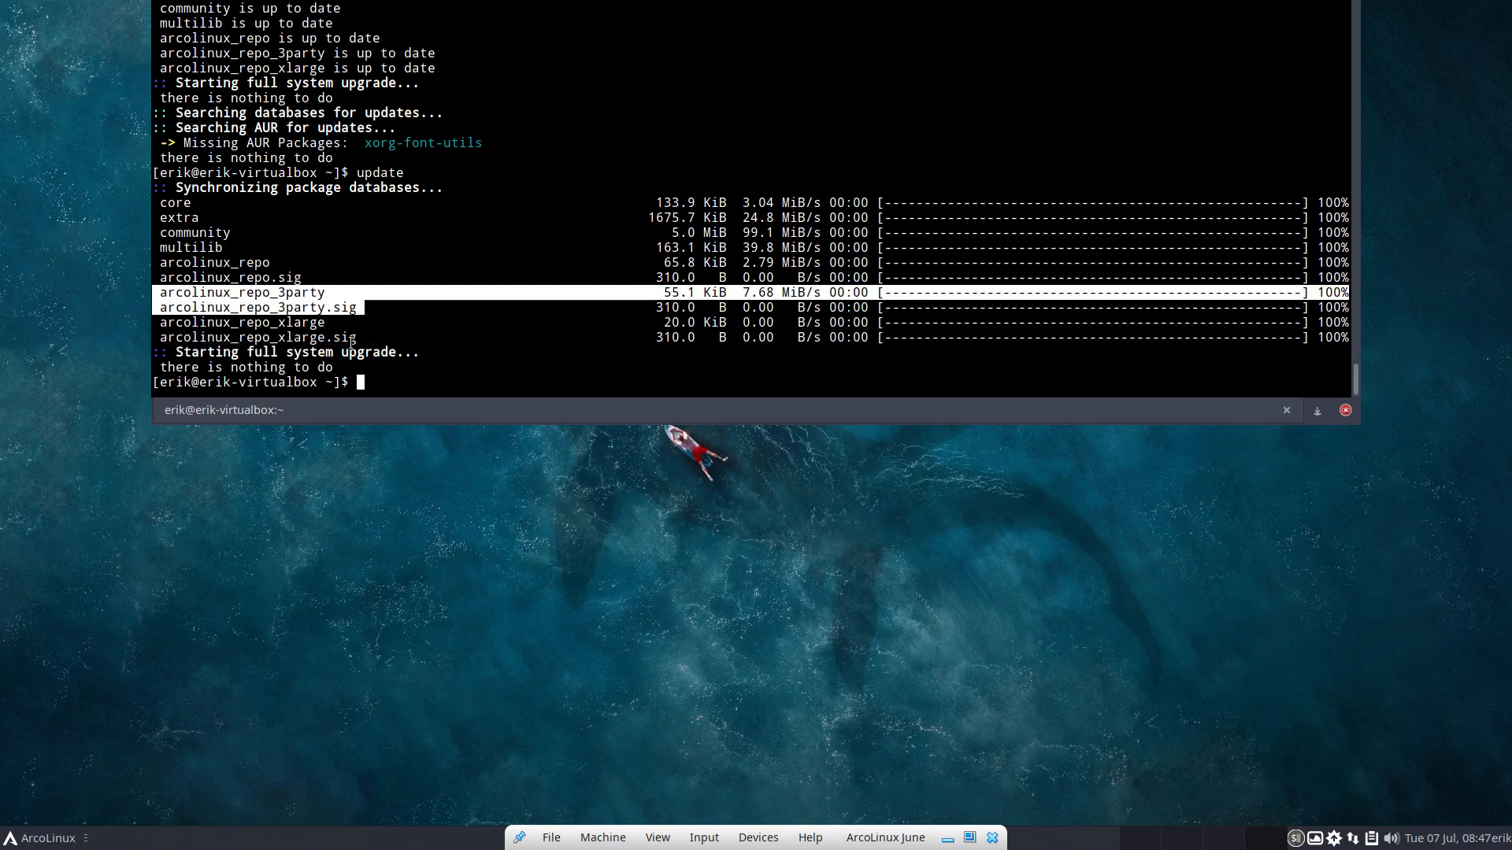
left_click_drag(351, 338, 183, 323)
left_click_drag(358, 299, 160, 293)
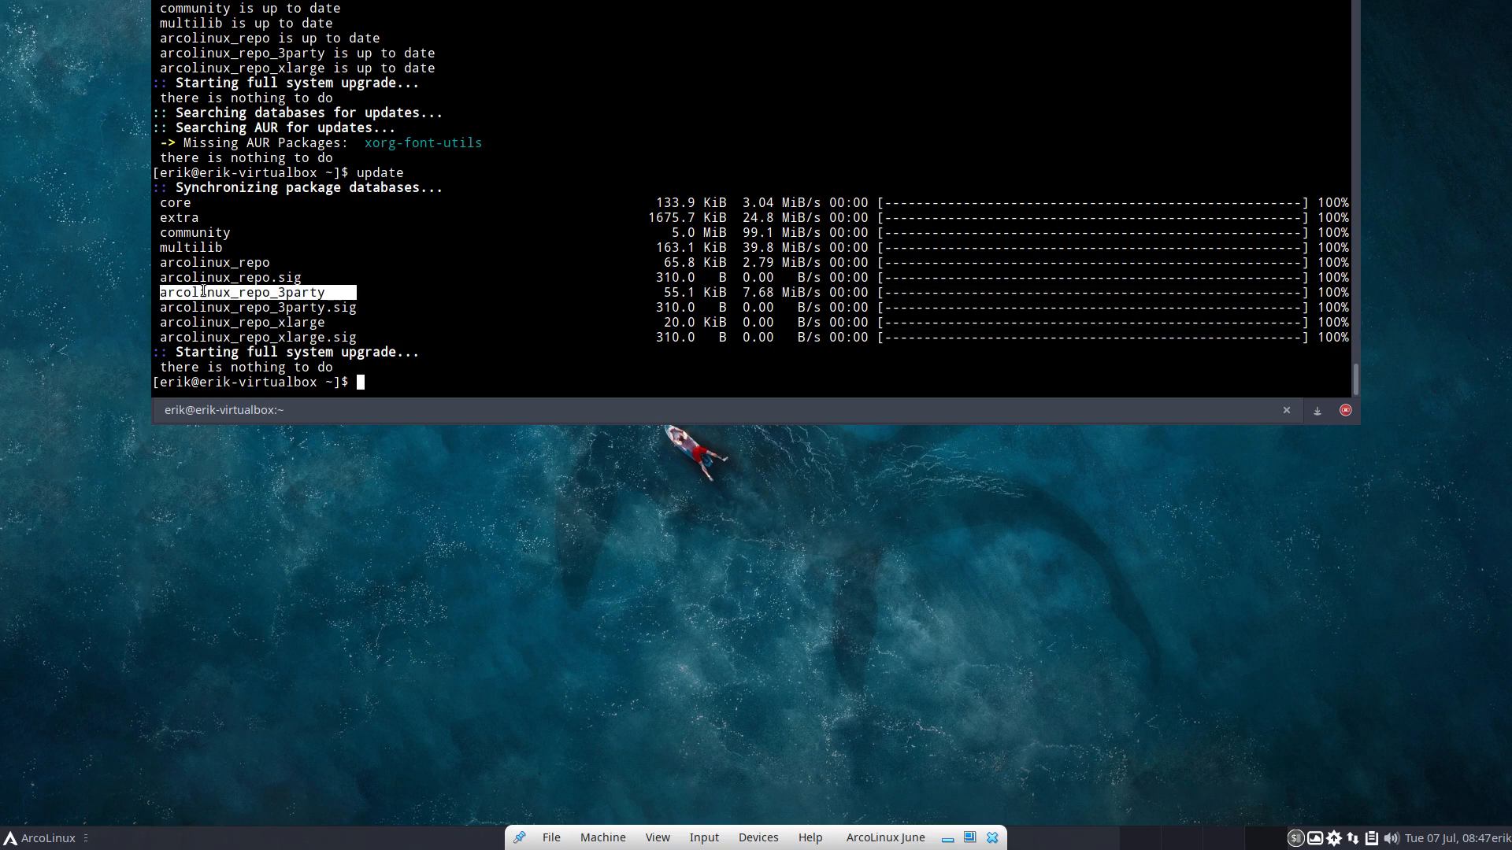
left_click_drag(303, 277, 154, 262)
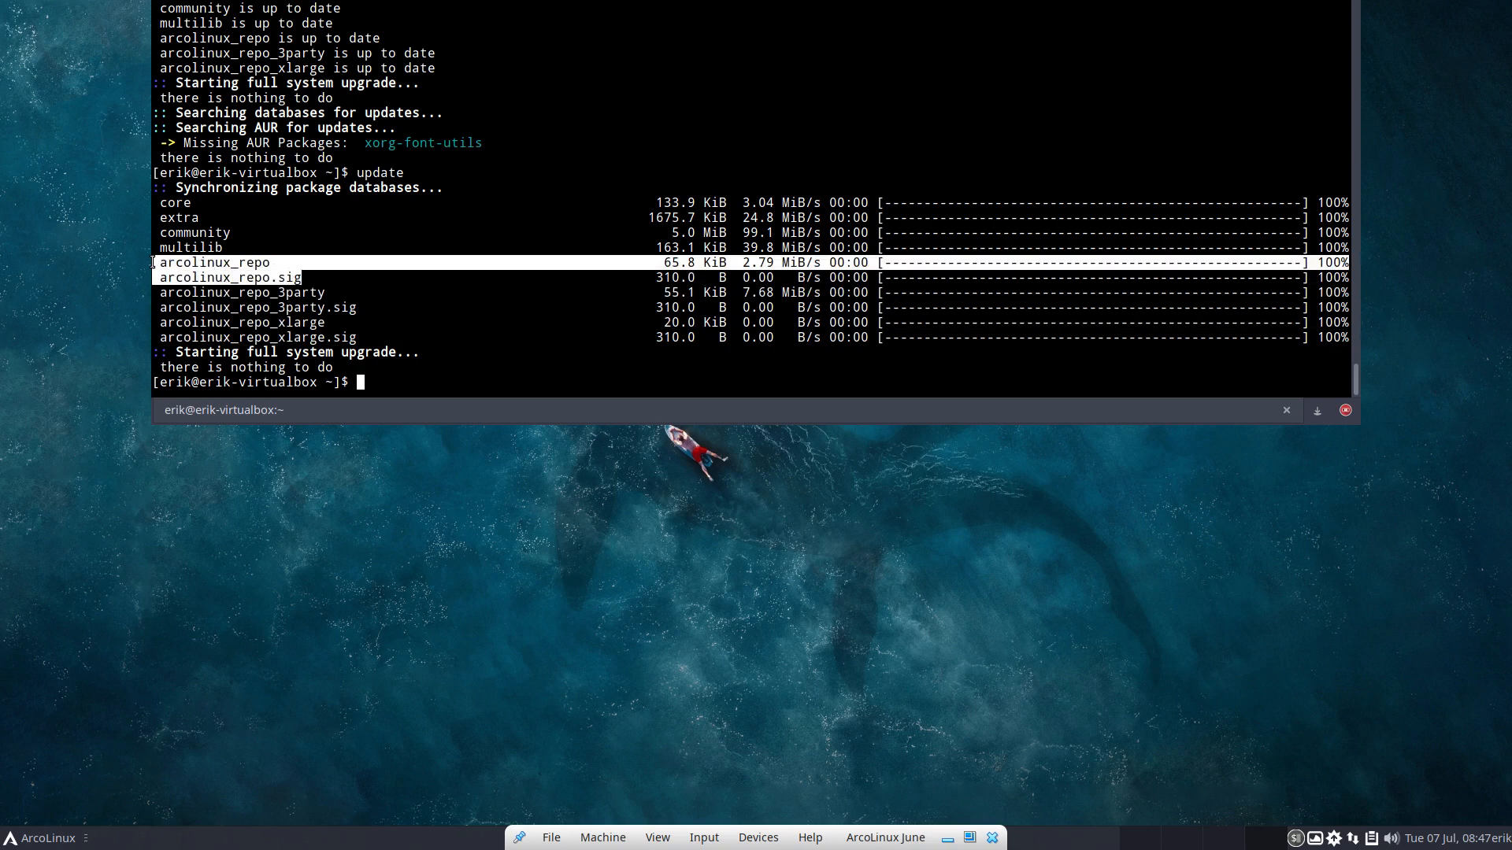
Step: Open Add/Remove Software, list packages by repository and browse the arcolinux_repo_xlarge packages in a maximised window
left_click(1334, 838)
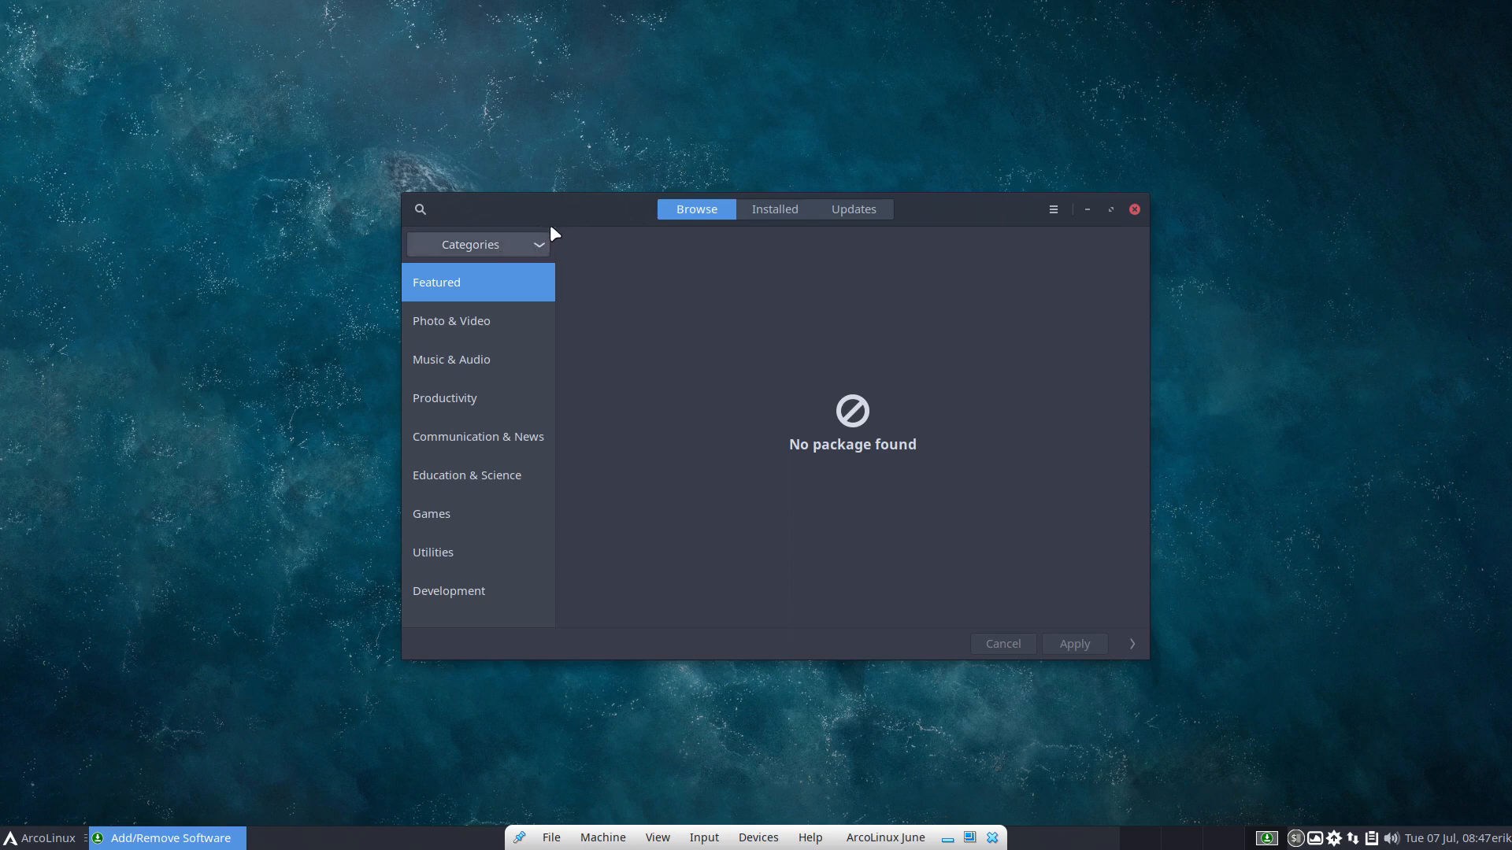
left_click_drag(550, 224, 525, 110)
left_click(518, 132)
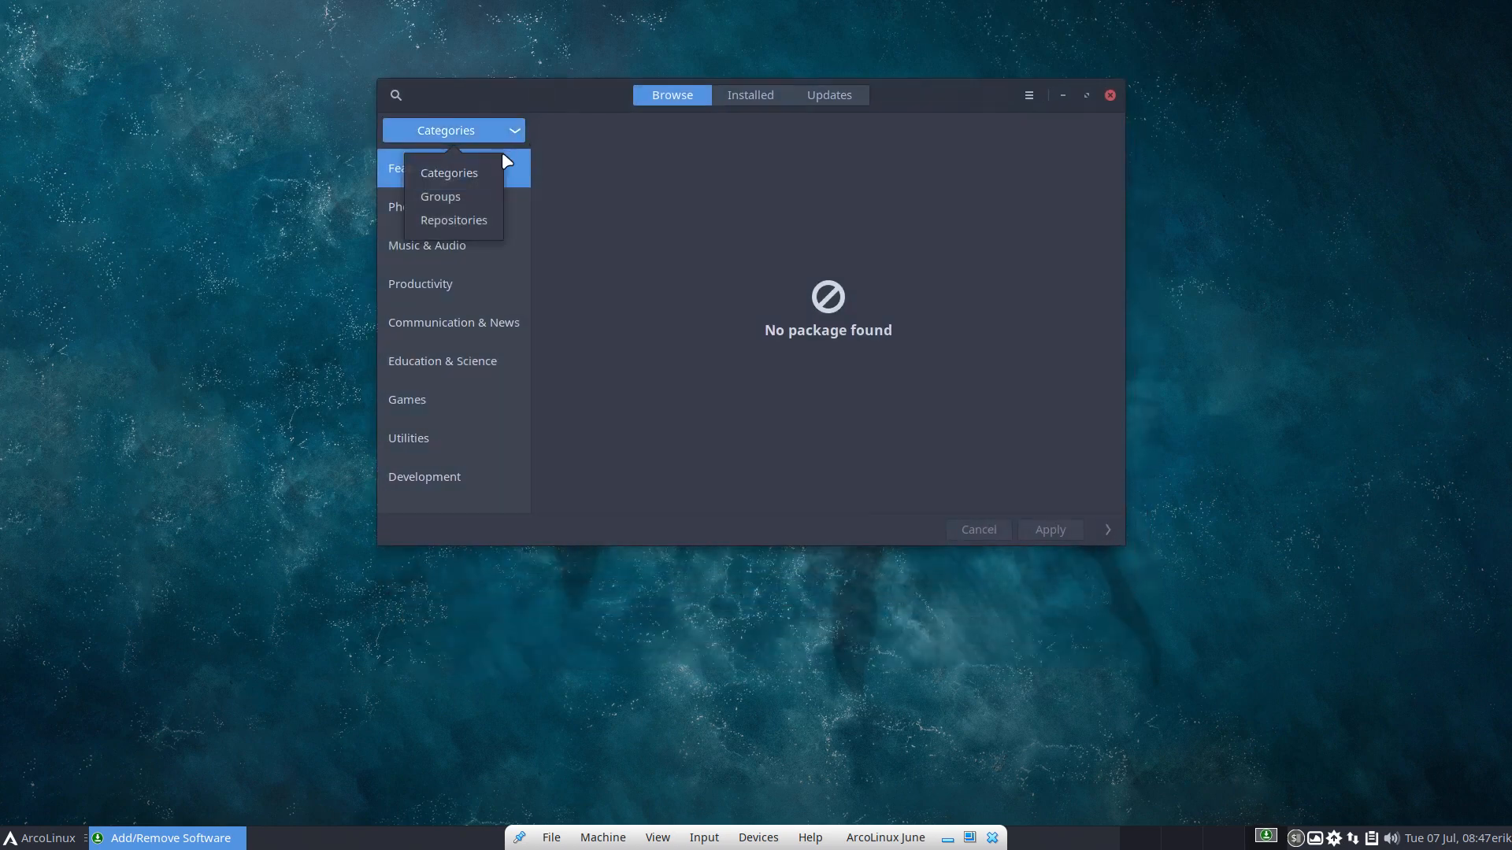
left_click(475, 220)
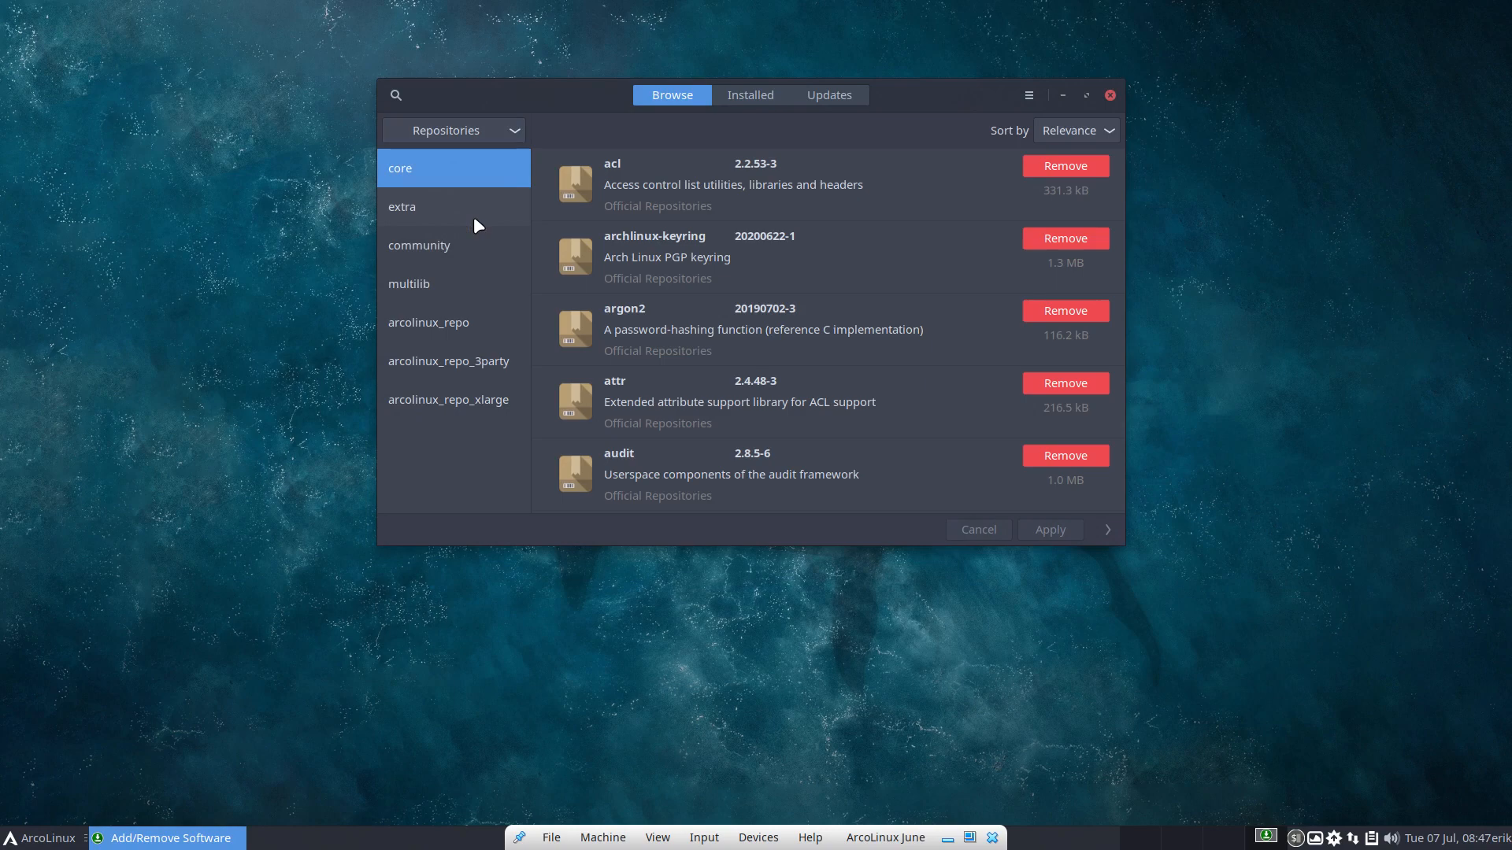
left_click(462, 409)
double_click(889, 88)
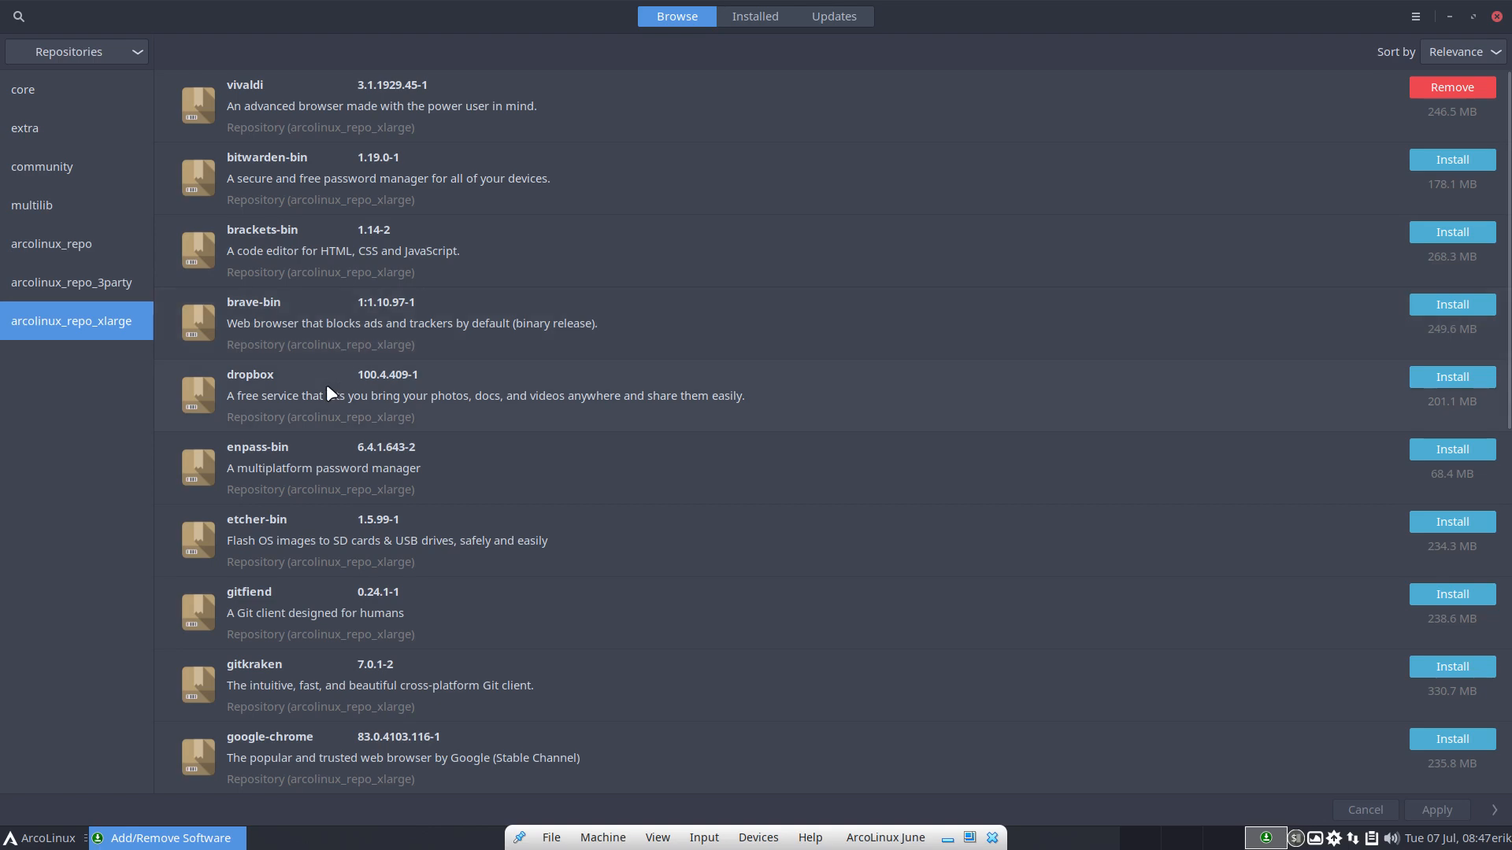
scroll(325, 504, "down", 20)
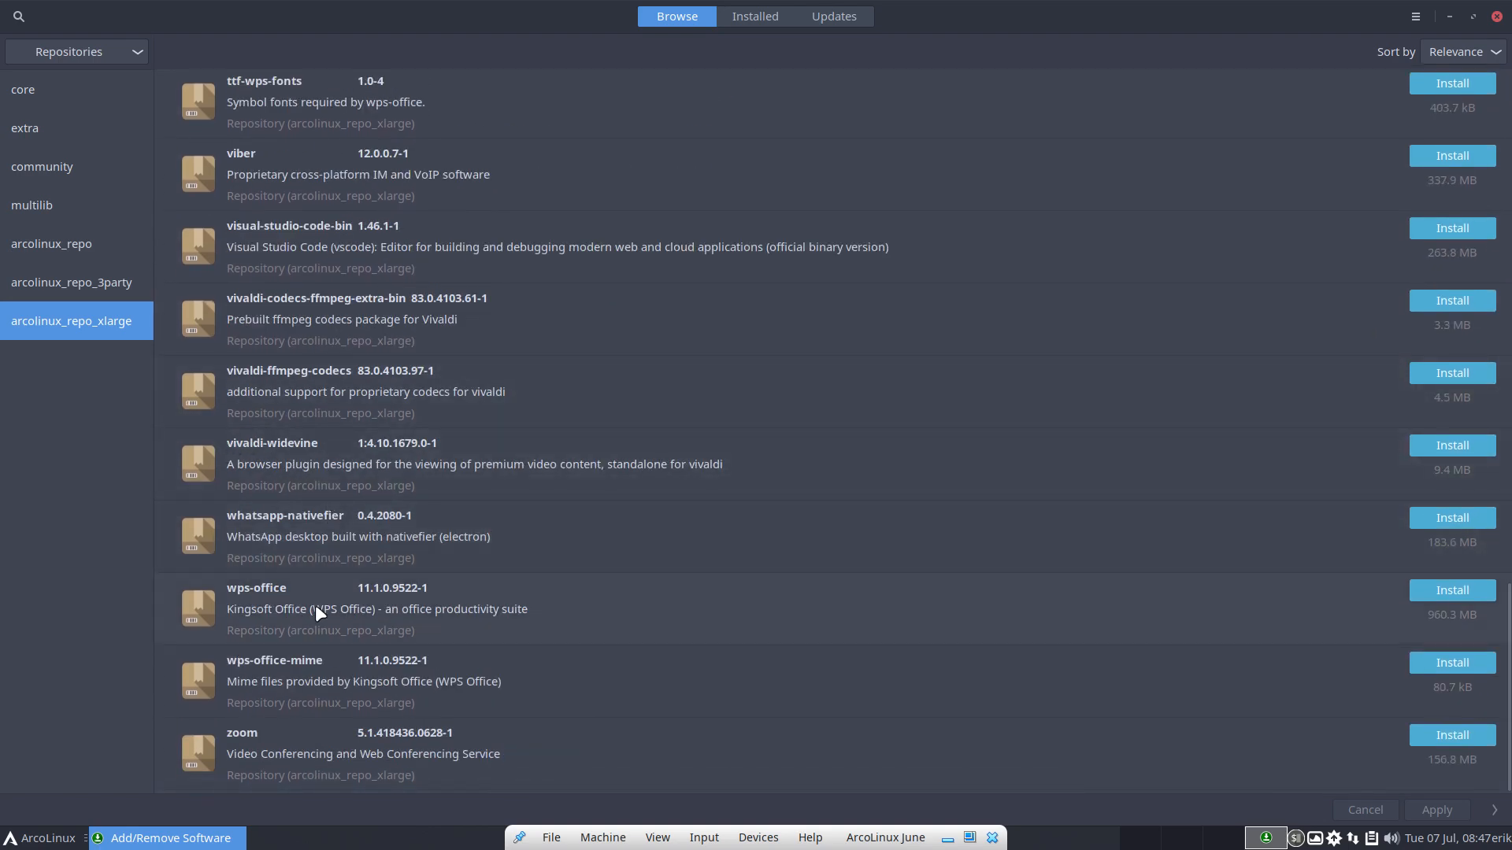
Step: Browse the full package list of the arcolinux_repo_3party repository
left_click(90, 285)
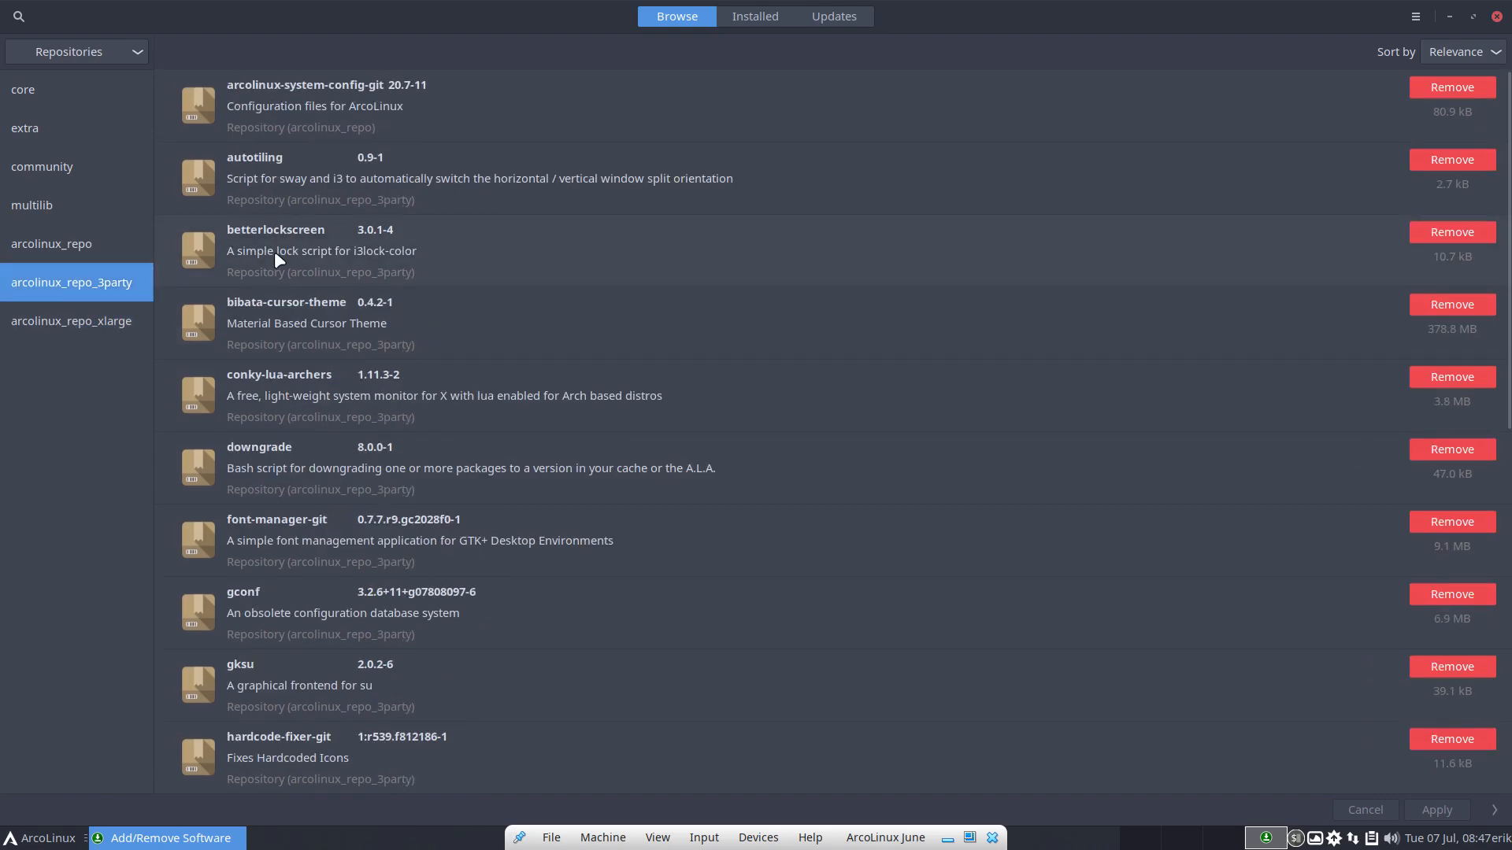
scroll(288, 268, "down", 10)
scroll(285, 267, "down", 20)
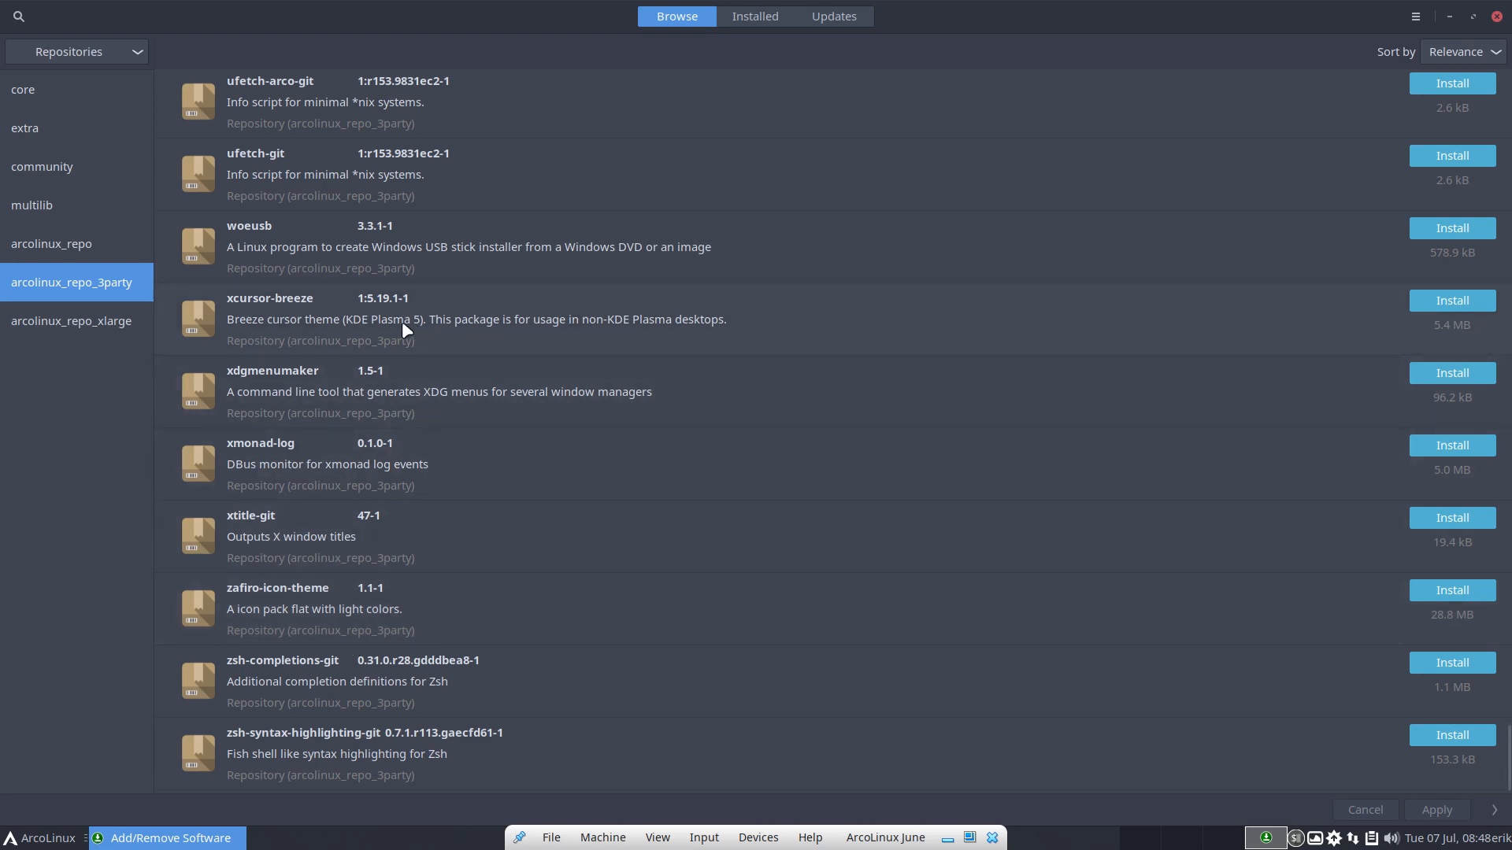
Step: Browse the arcolinux_repo packages through to the end of the list and close Add/Remove Software
left_click(37, 251)
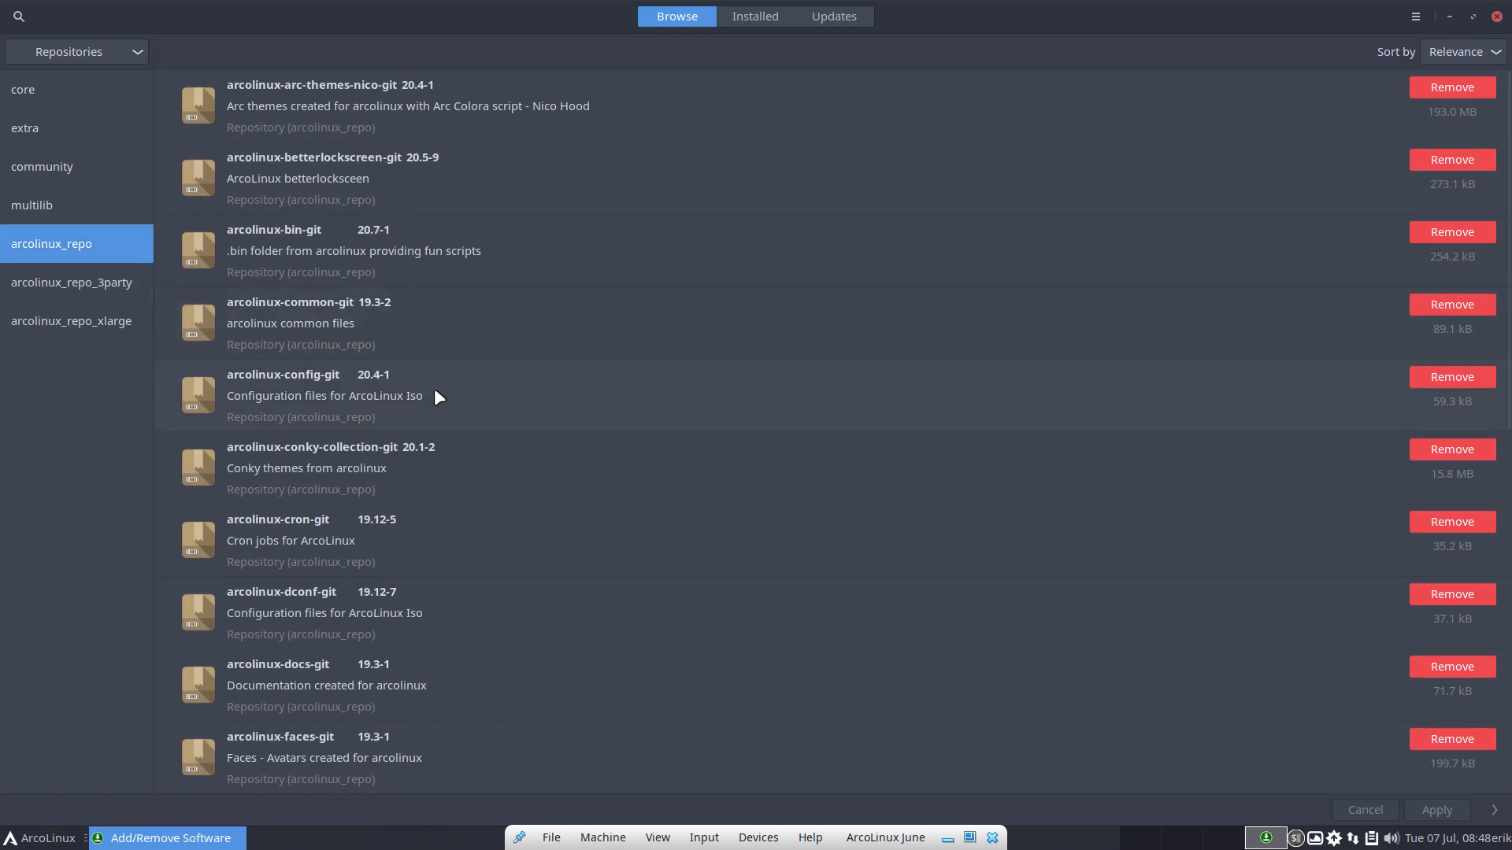
scroll(437, 396, "down", 10)
scroll(394, 464, "down", 2)
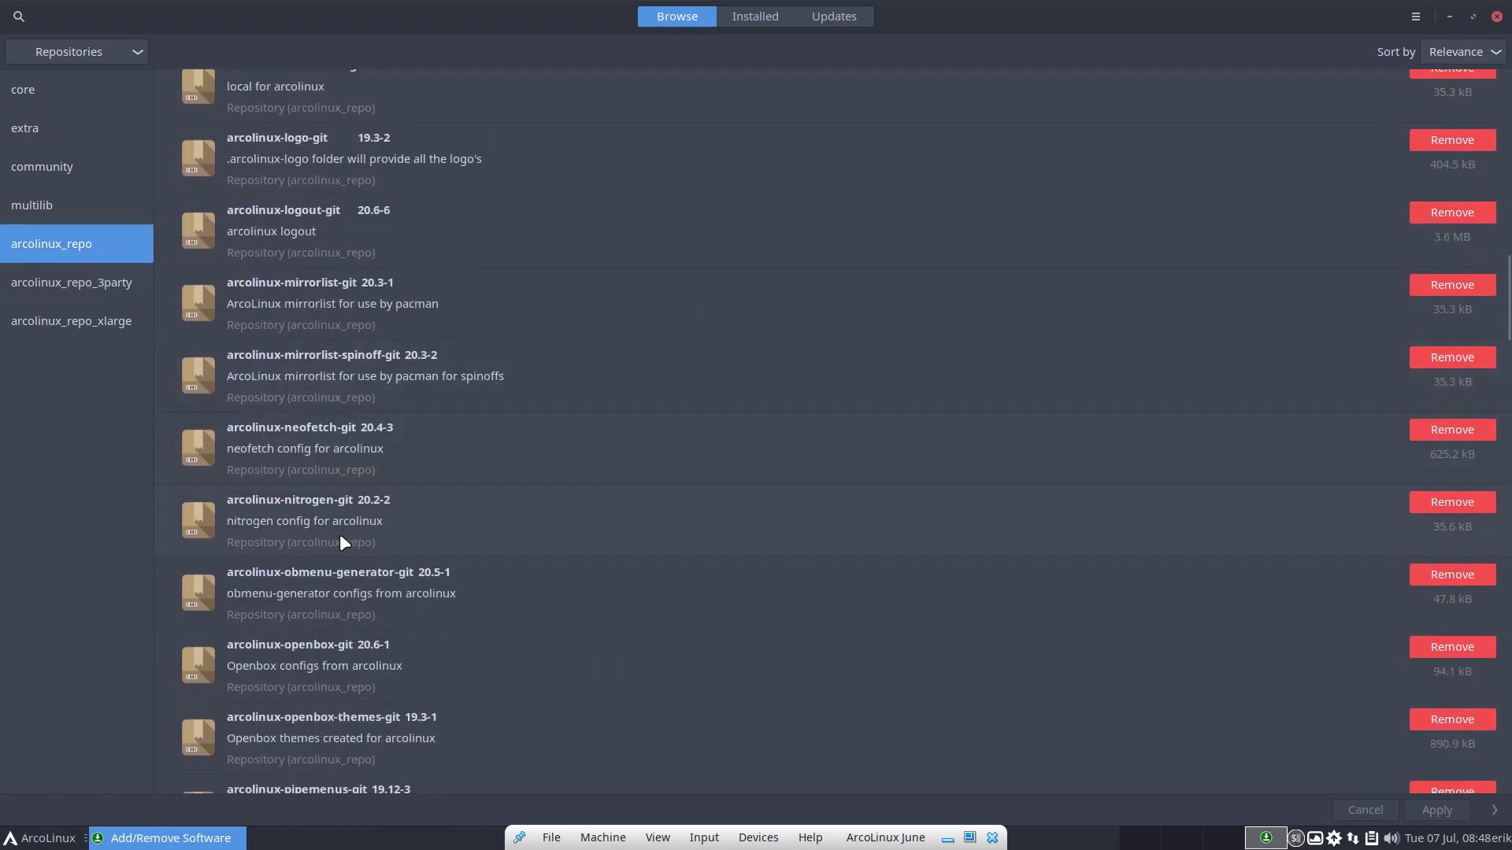
scroll(262, 724, "down", 15)
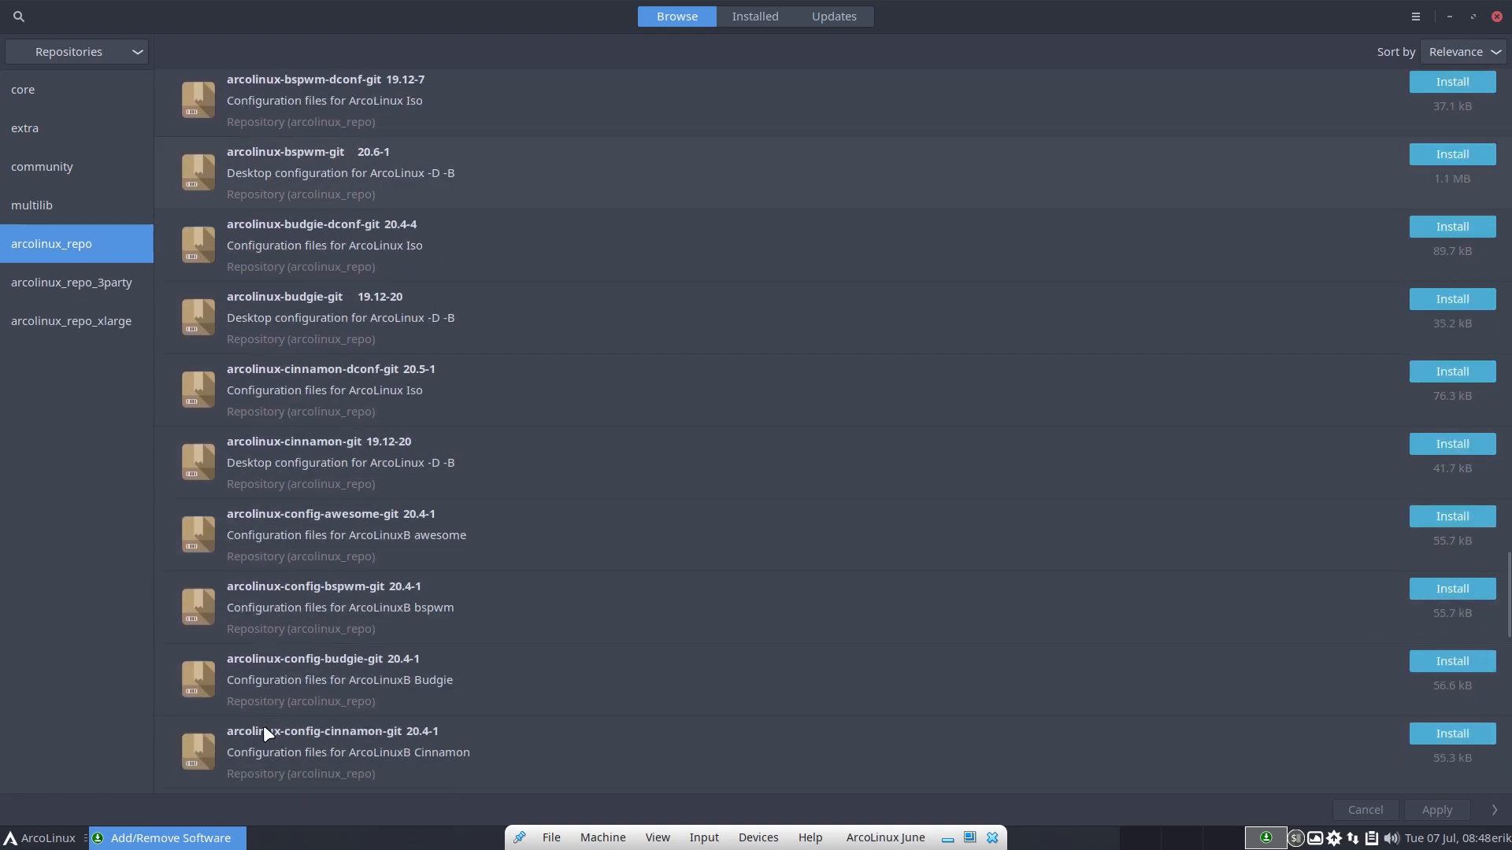
scroll(263, 725, "down", 15)
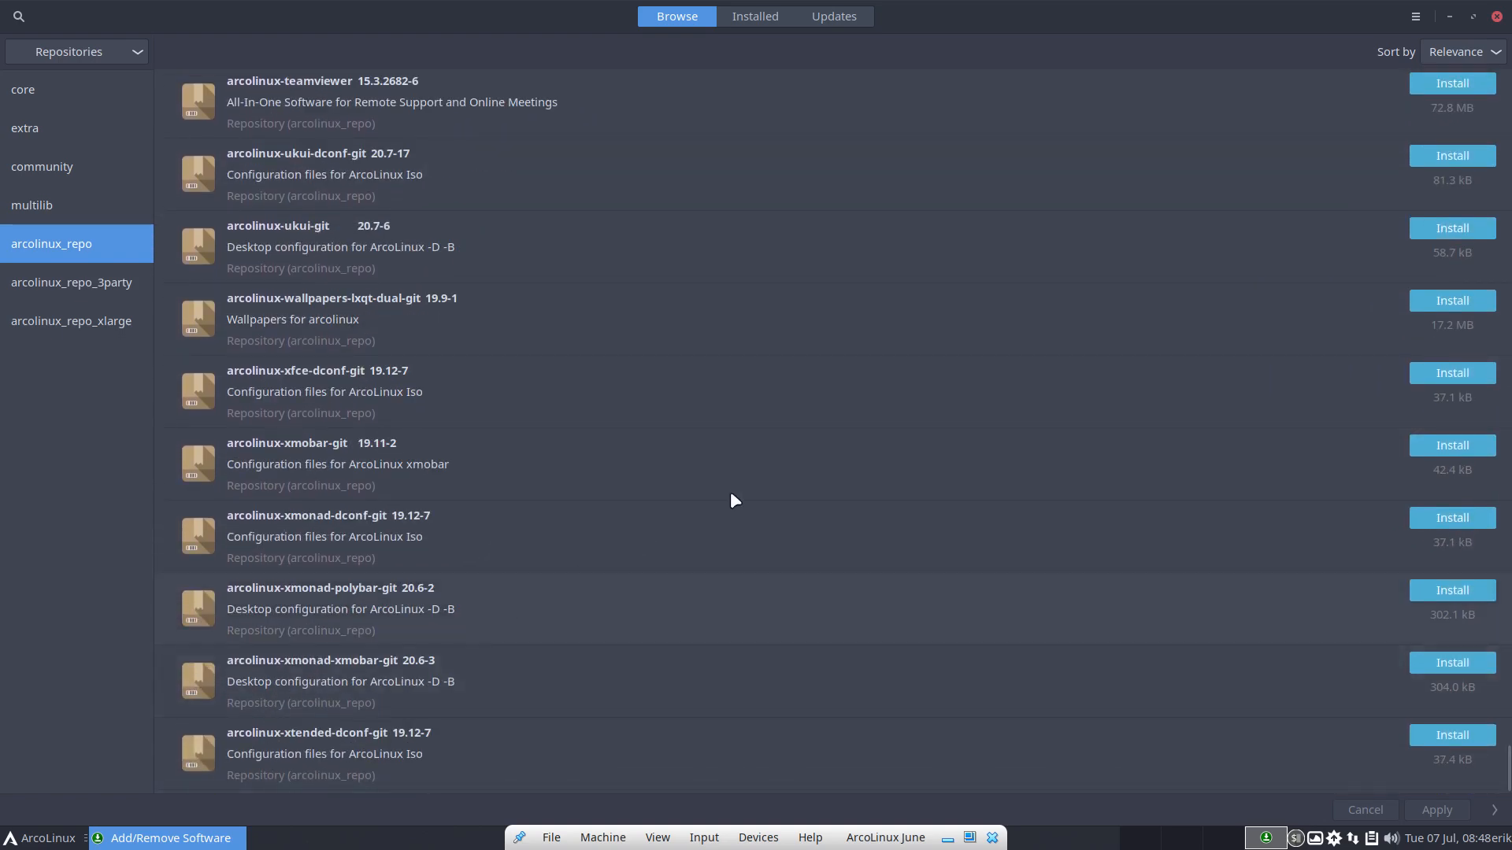
left_click(1496, 17)
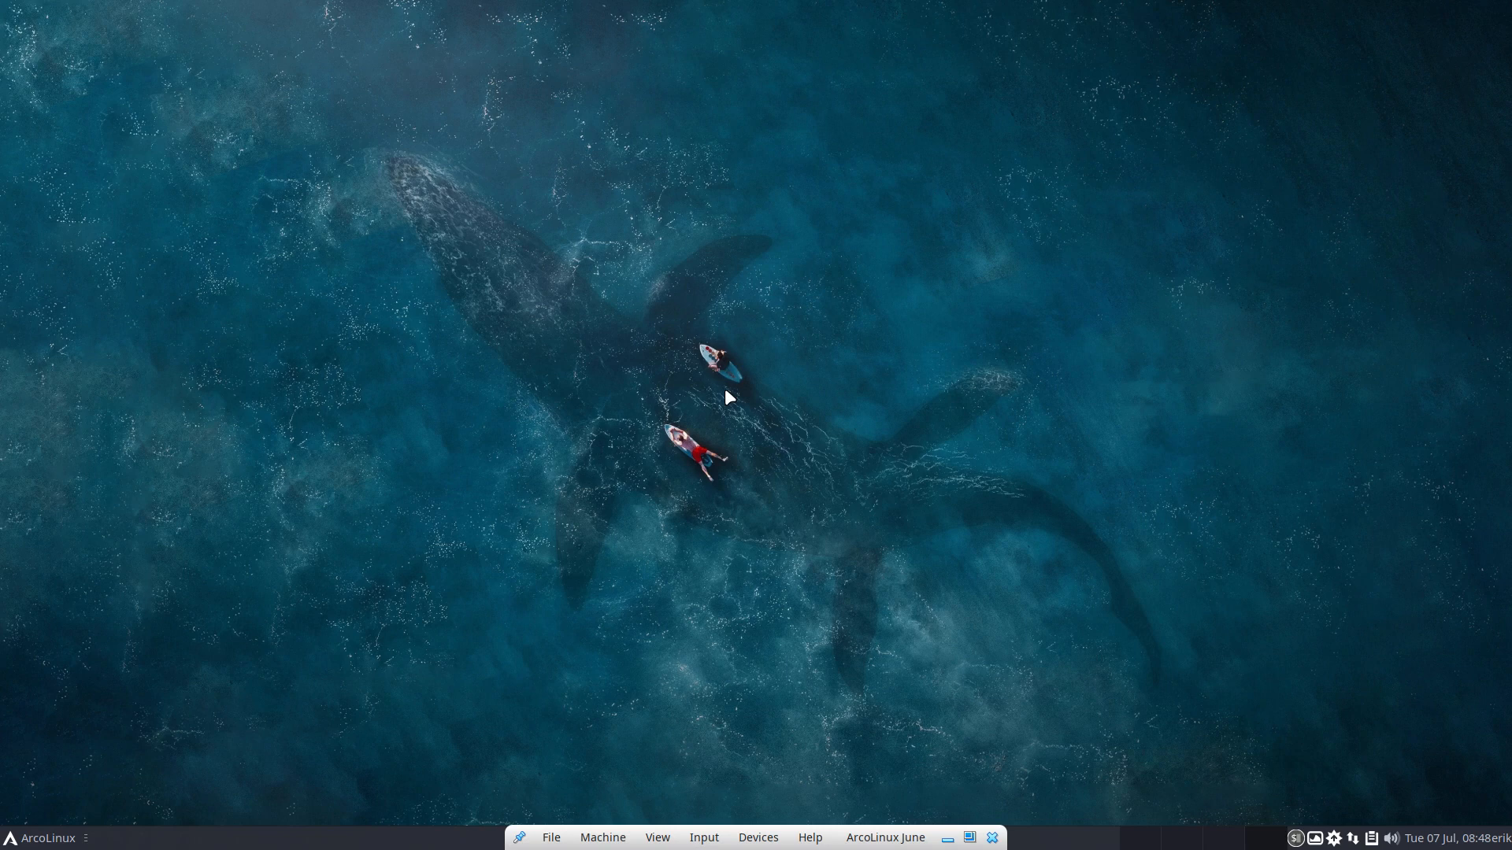
Step: Run upall in the drop-down terminal to check the repositories and the AUR for missing packages
key("F12")
type("upall")
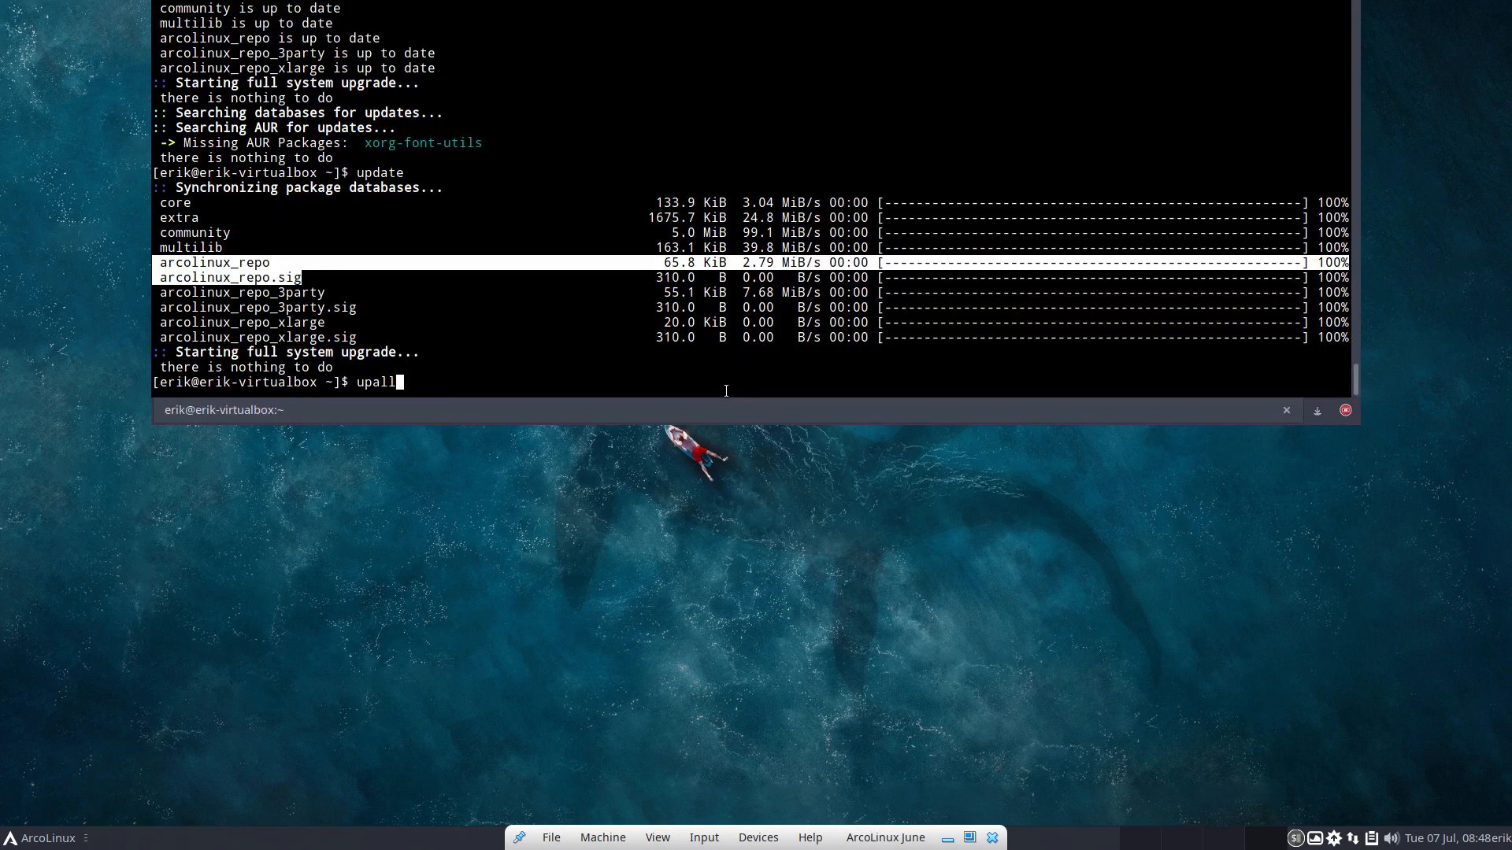
key("Return")
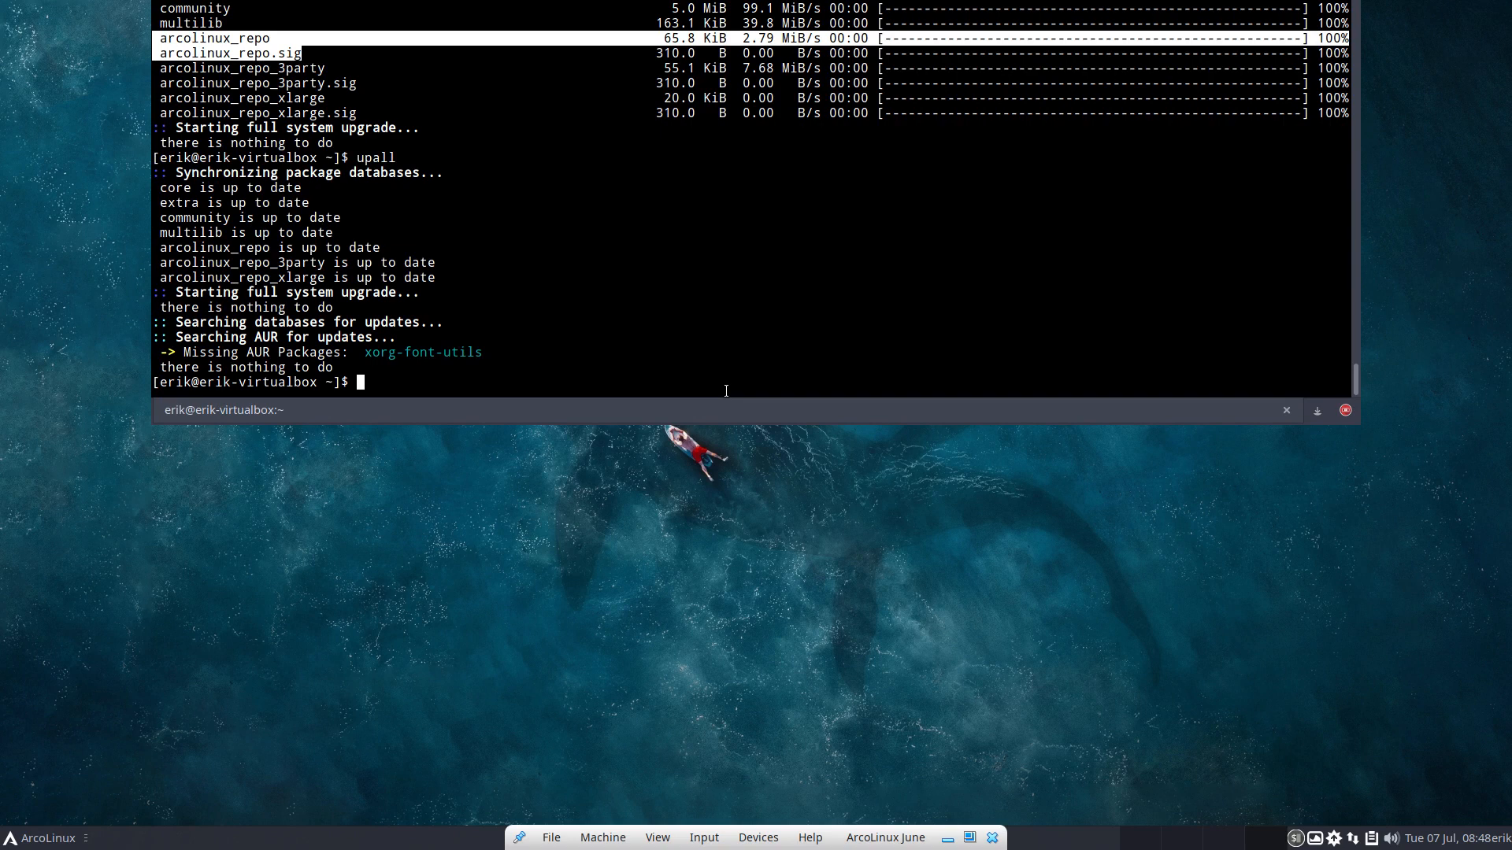
Step: Enter the removal command sudo pacman -R xorg-font-utils at the terminal prompt without running it
type("sudo")
type("pacman -R xr")
key("BackSpace")
type("org")
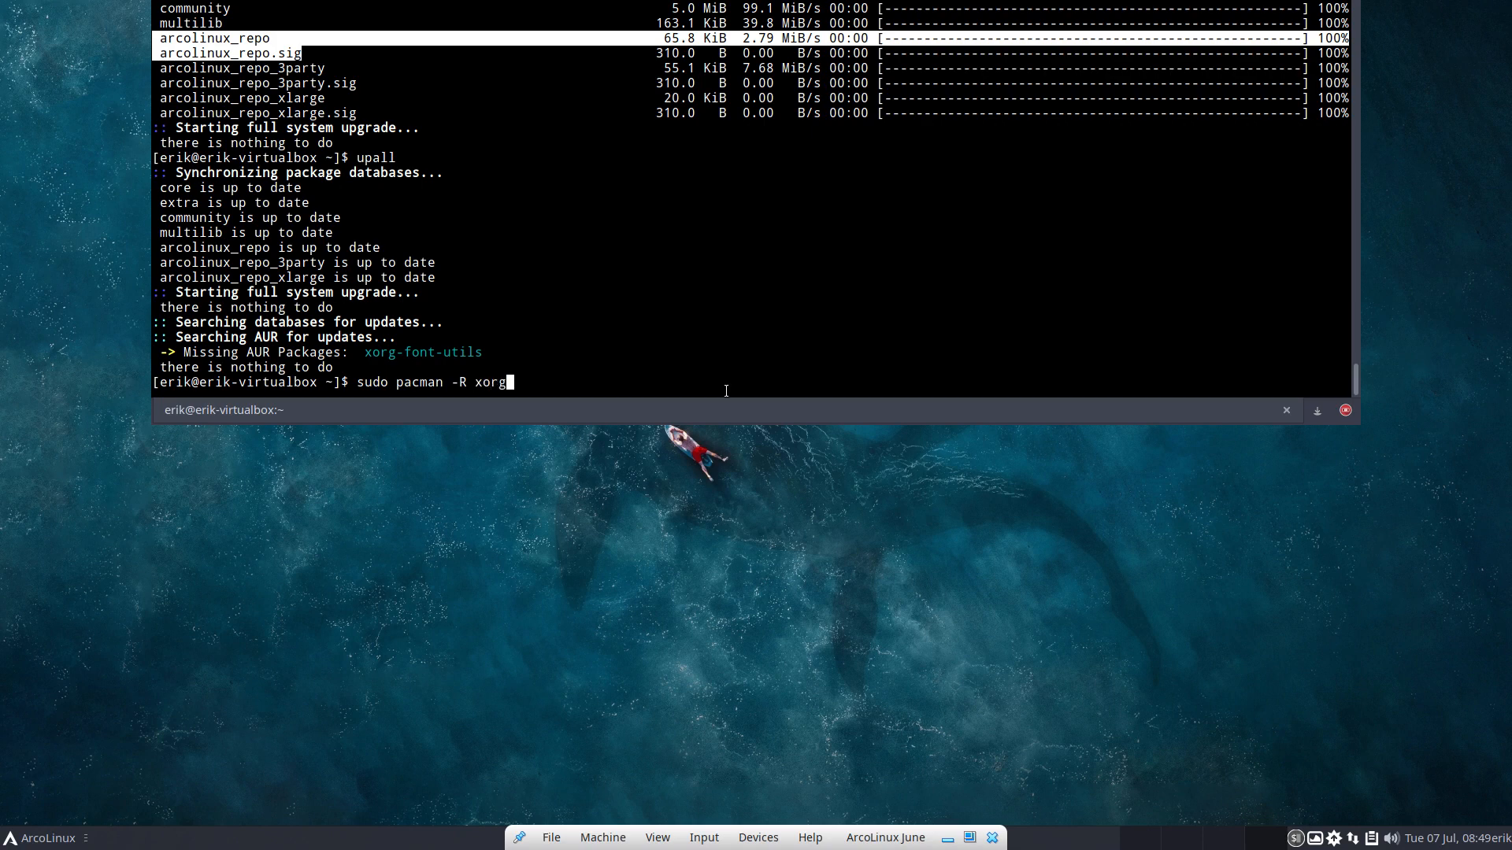
type("-font-utils")
Step: In Add/Remove Software, examine the details and dependencies of the acl package from the core repository, and close the program
left_click(1331, 836)
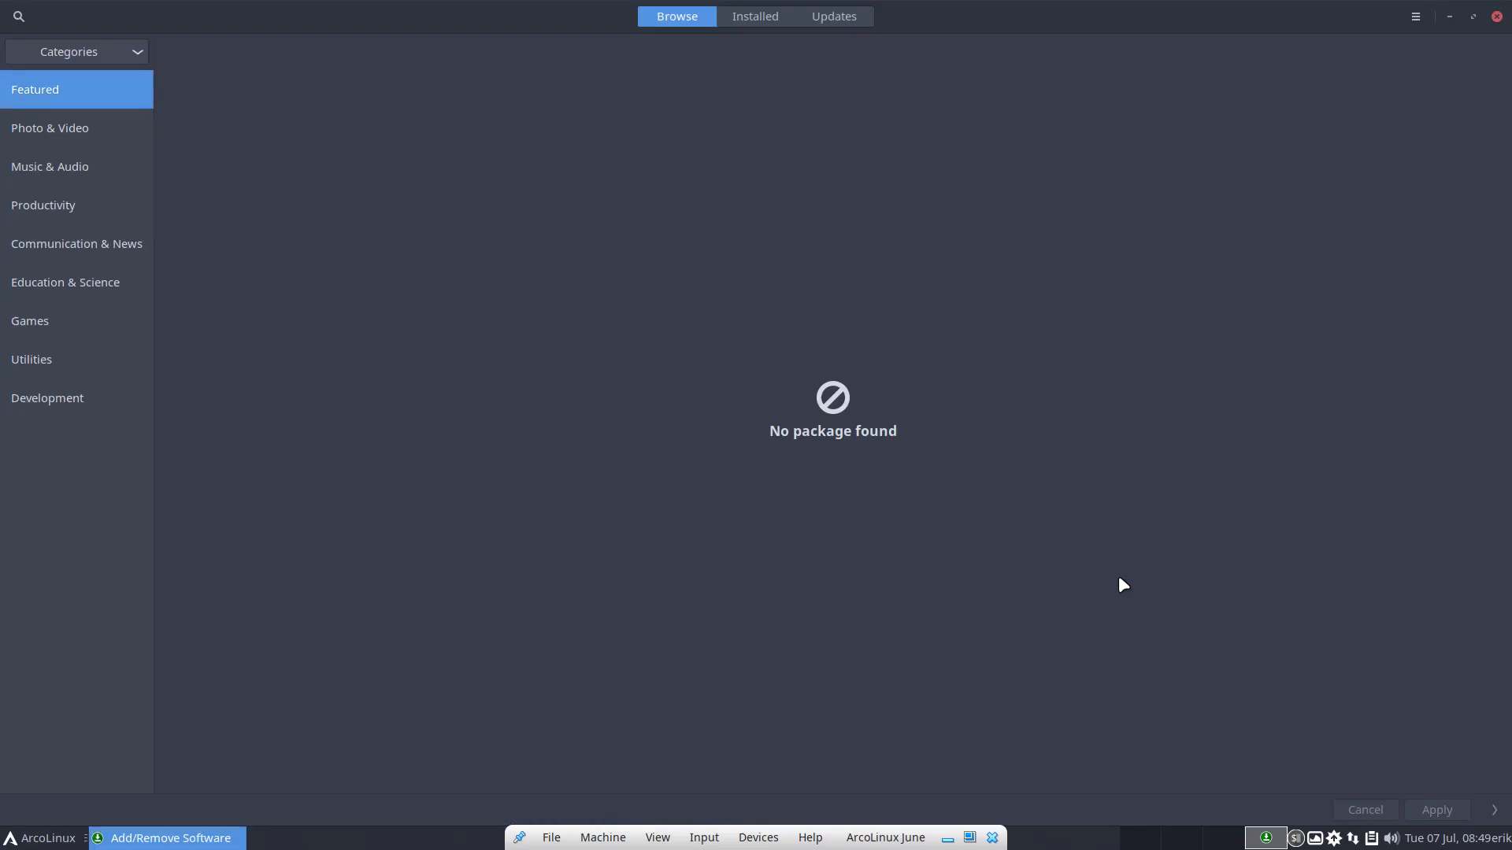
left_click(115, 52)
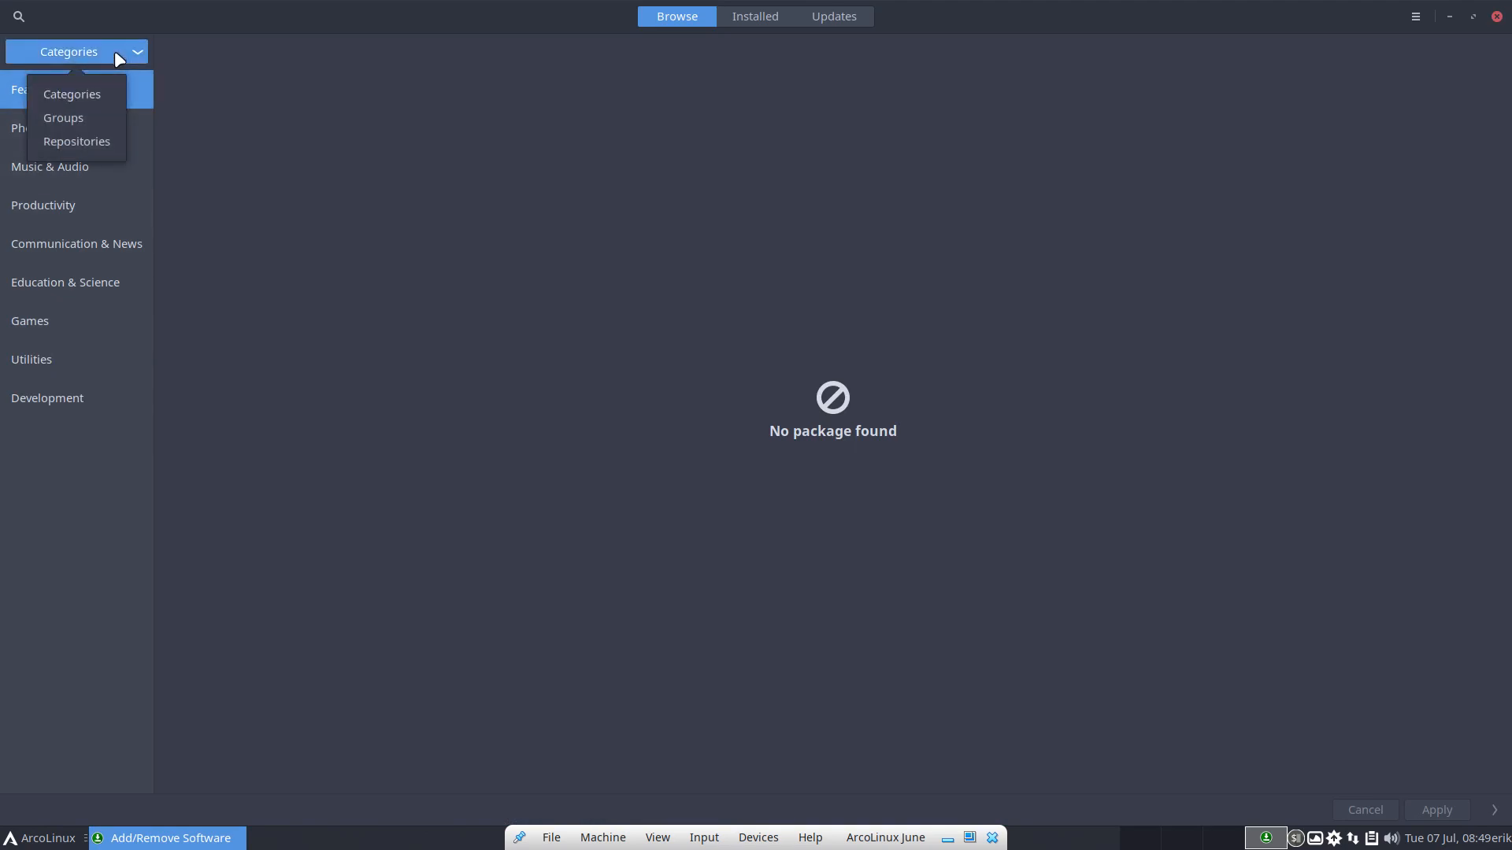
left_click(85, 141)
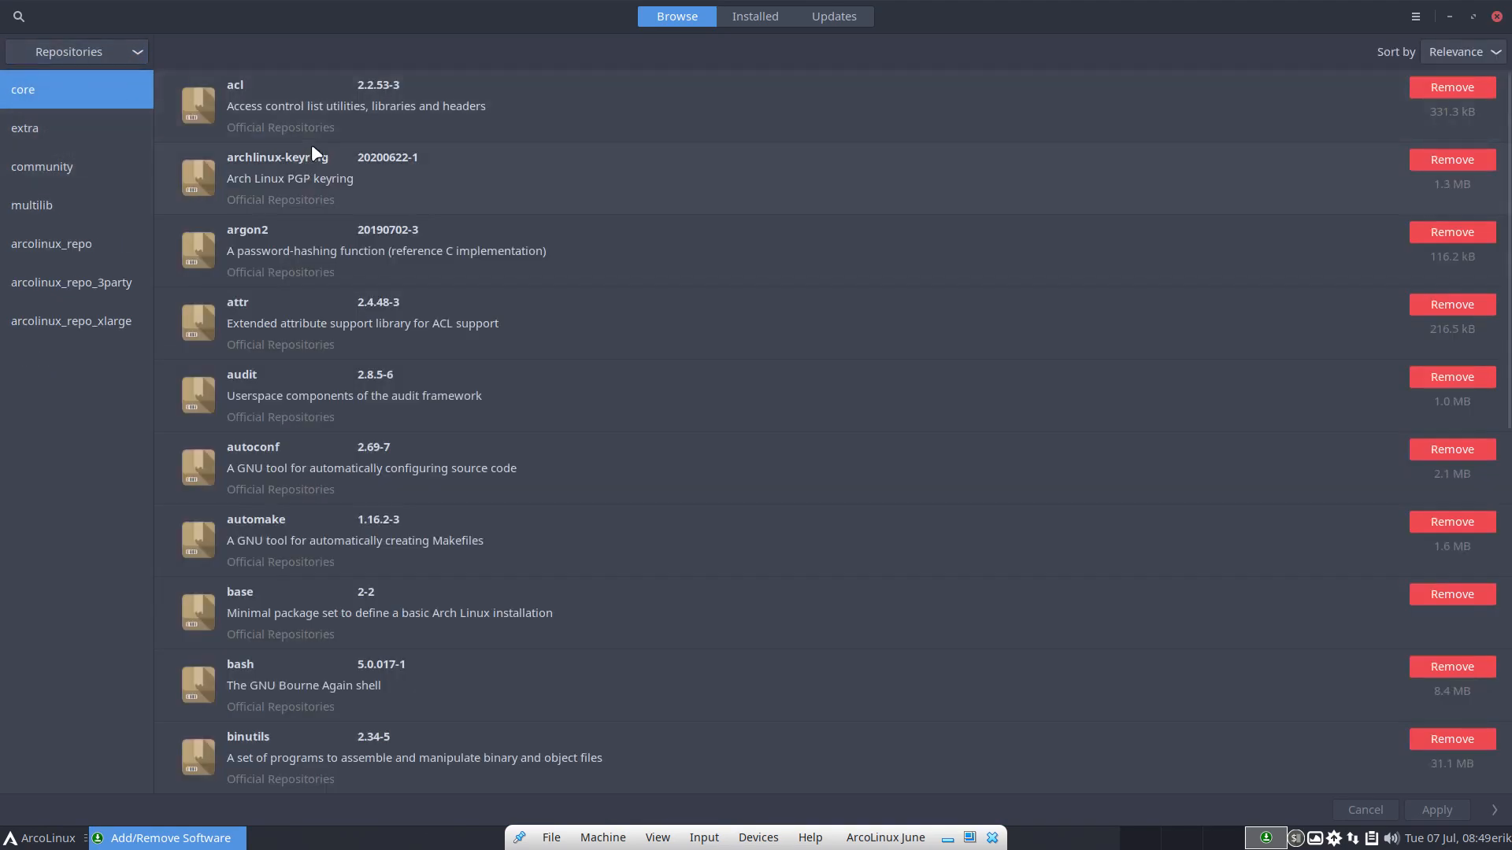
left_click(321, 122)
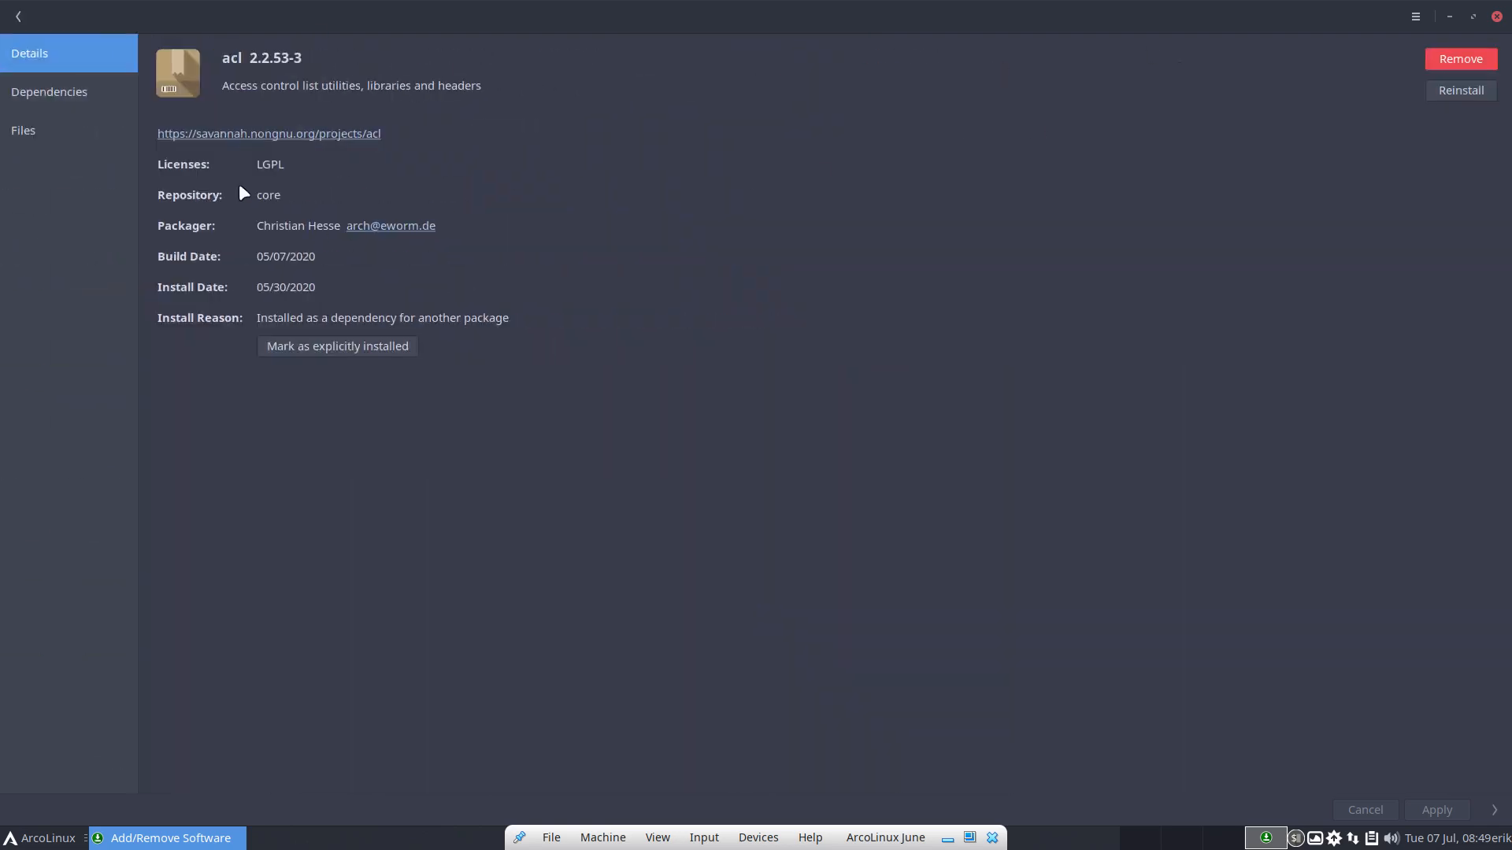
left_click(108, 95)
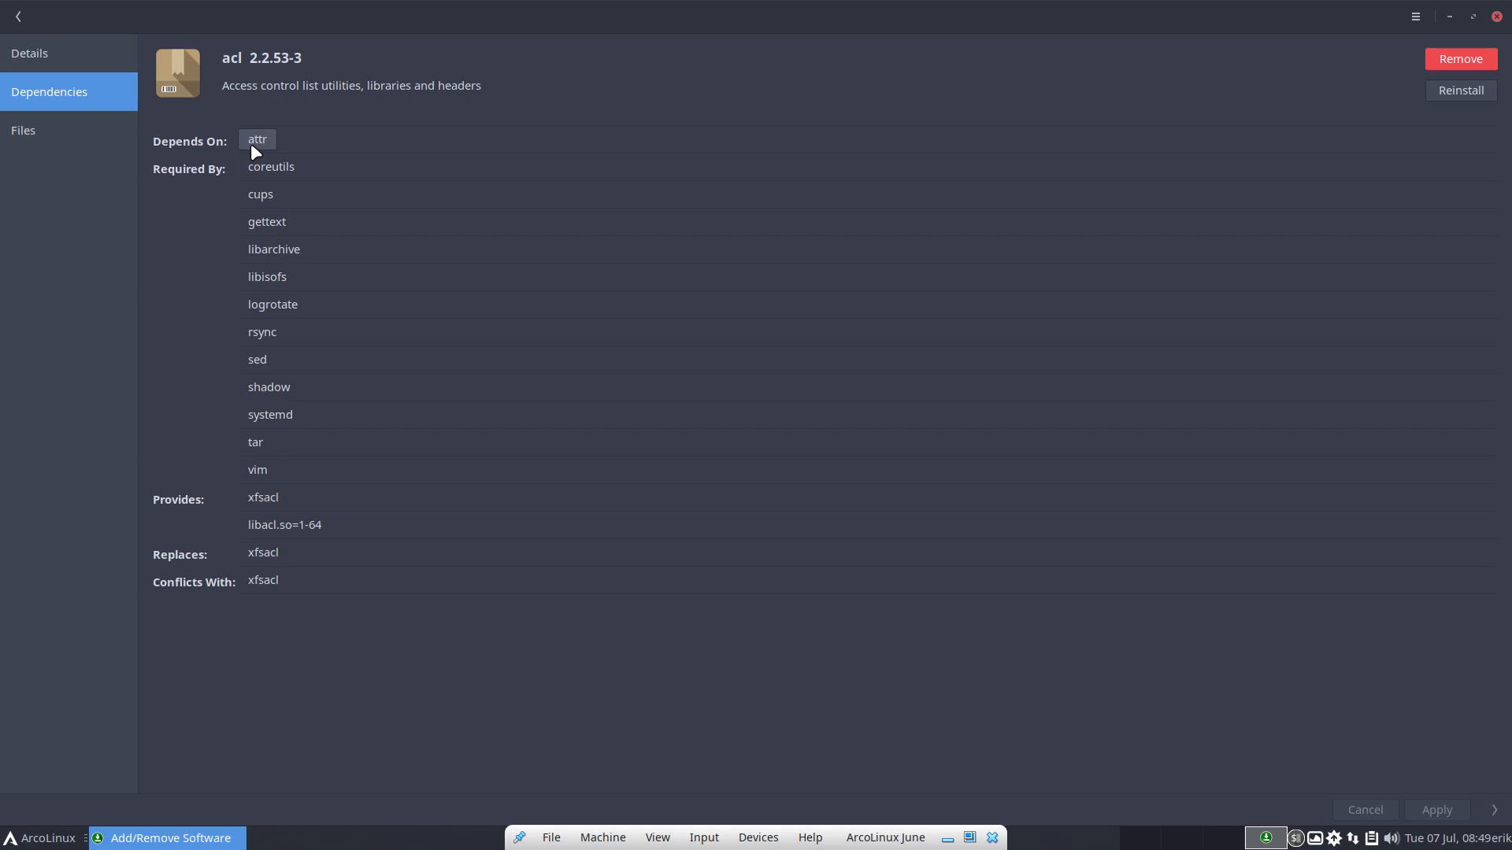
left_click(1497, 17)
Step: Run the prepared pacman command in the drop-down terminal and confirm removing xorg-font-utils
key("F12")
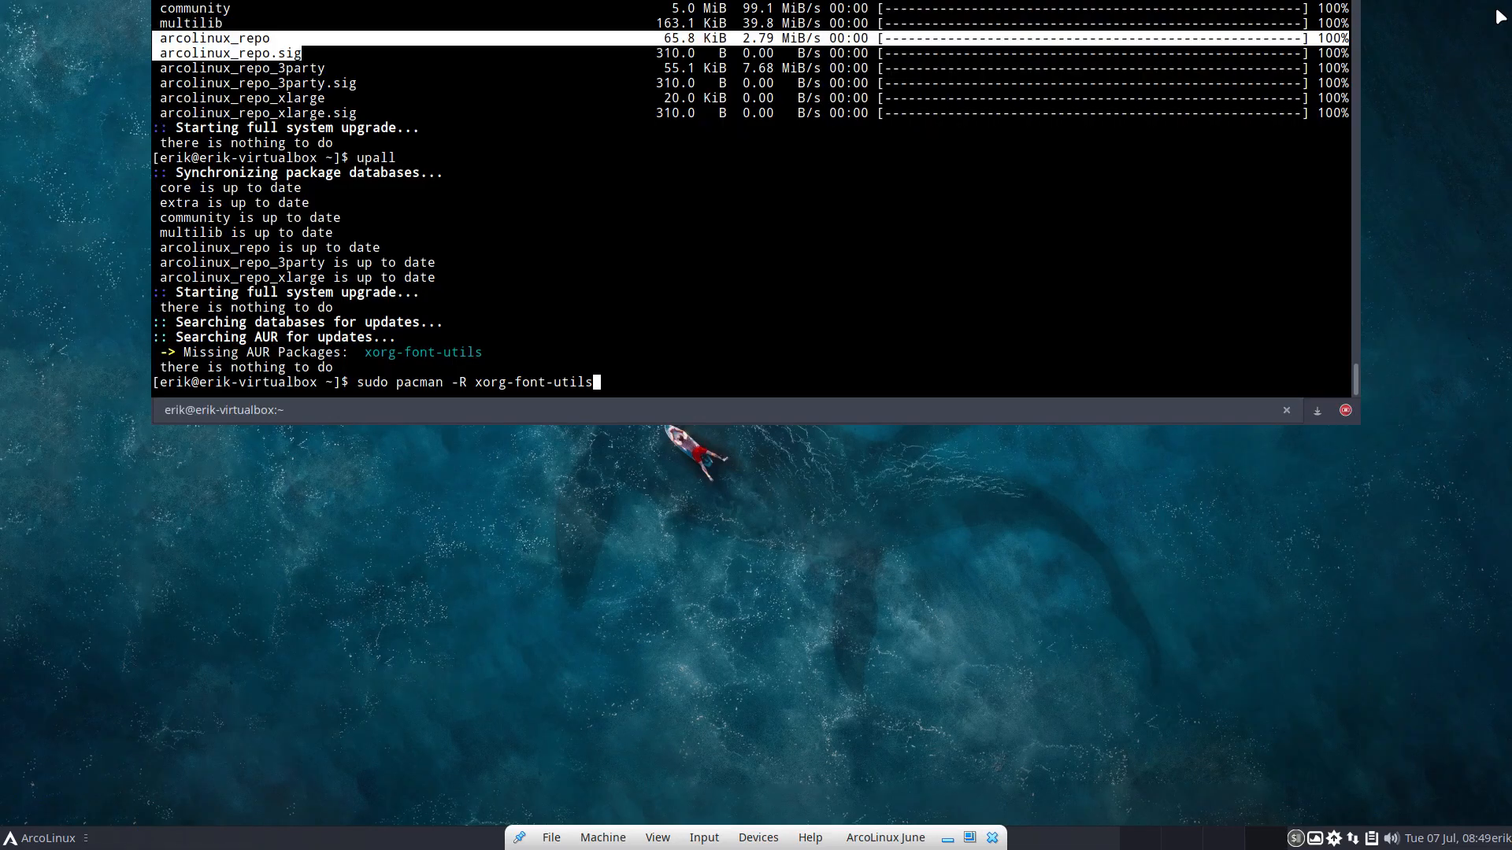
key("Return")
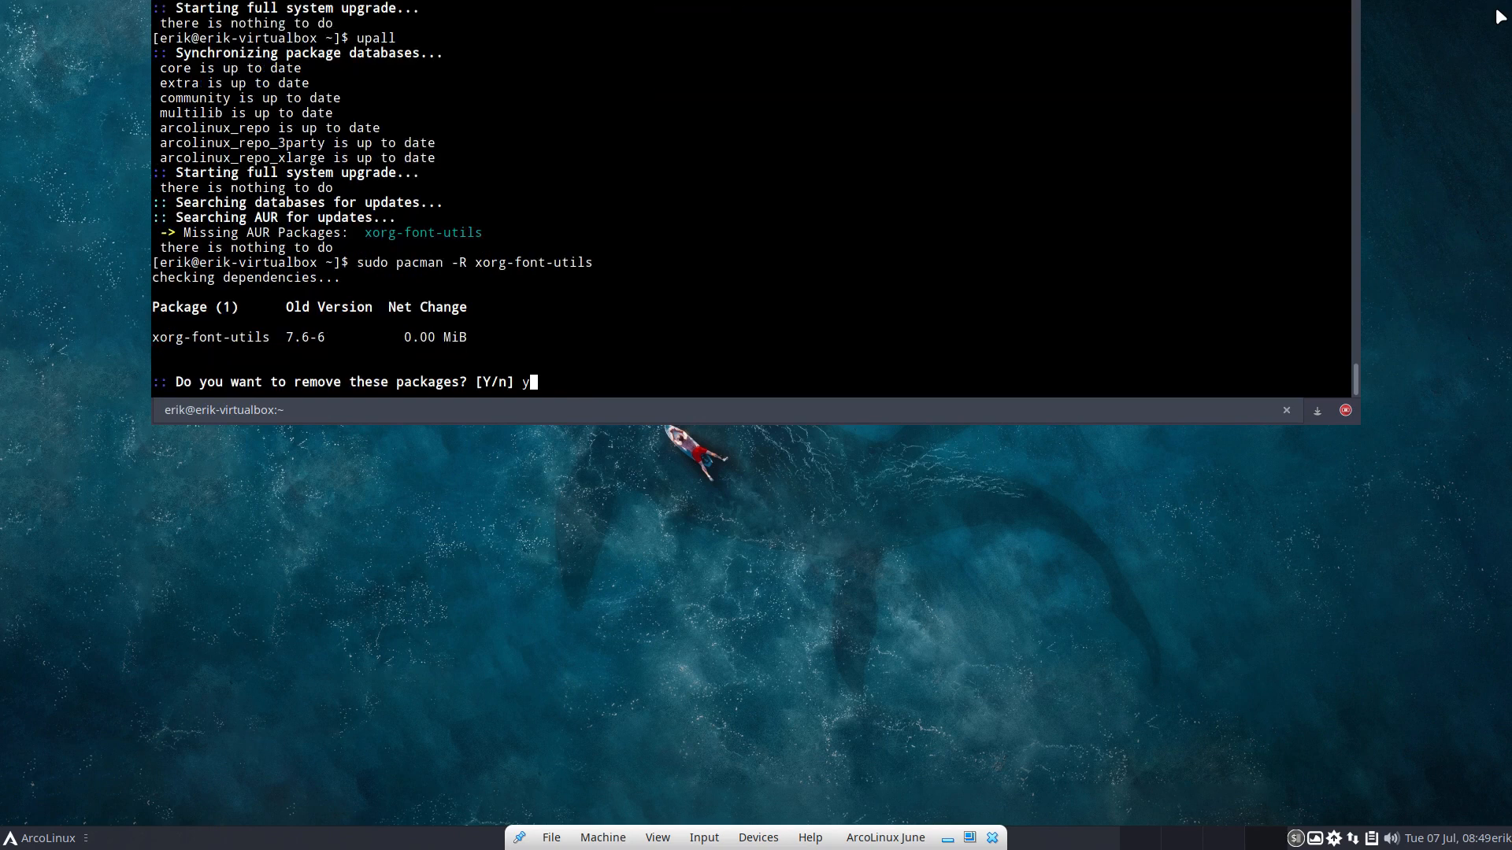
type("y")
key("Return")
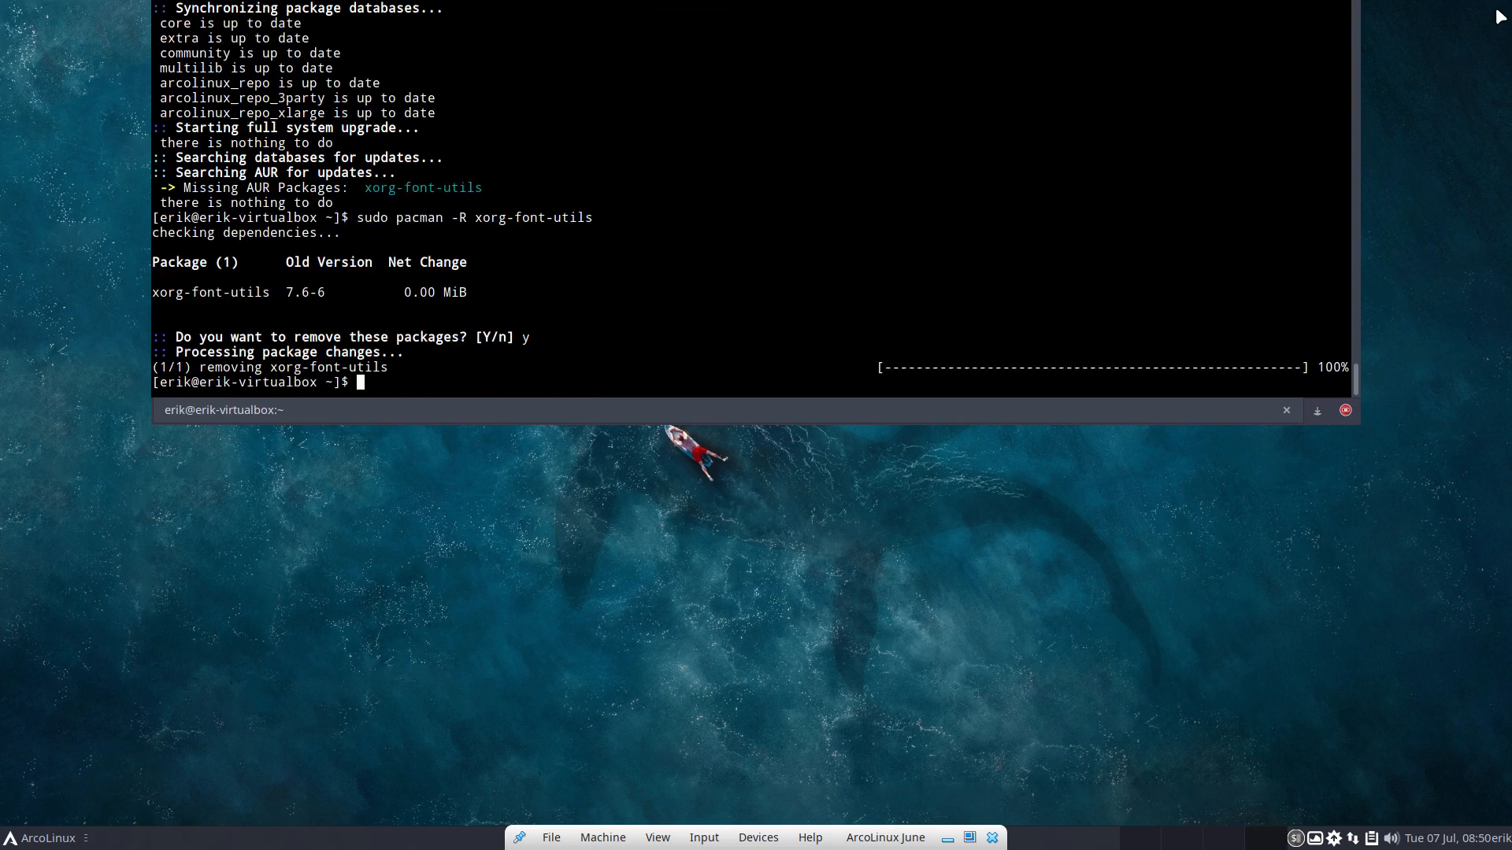
Step: Run upall again to recheck the repositories and the AUR, and hide the drop-down terminal
type("upall")
key("Return")
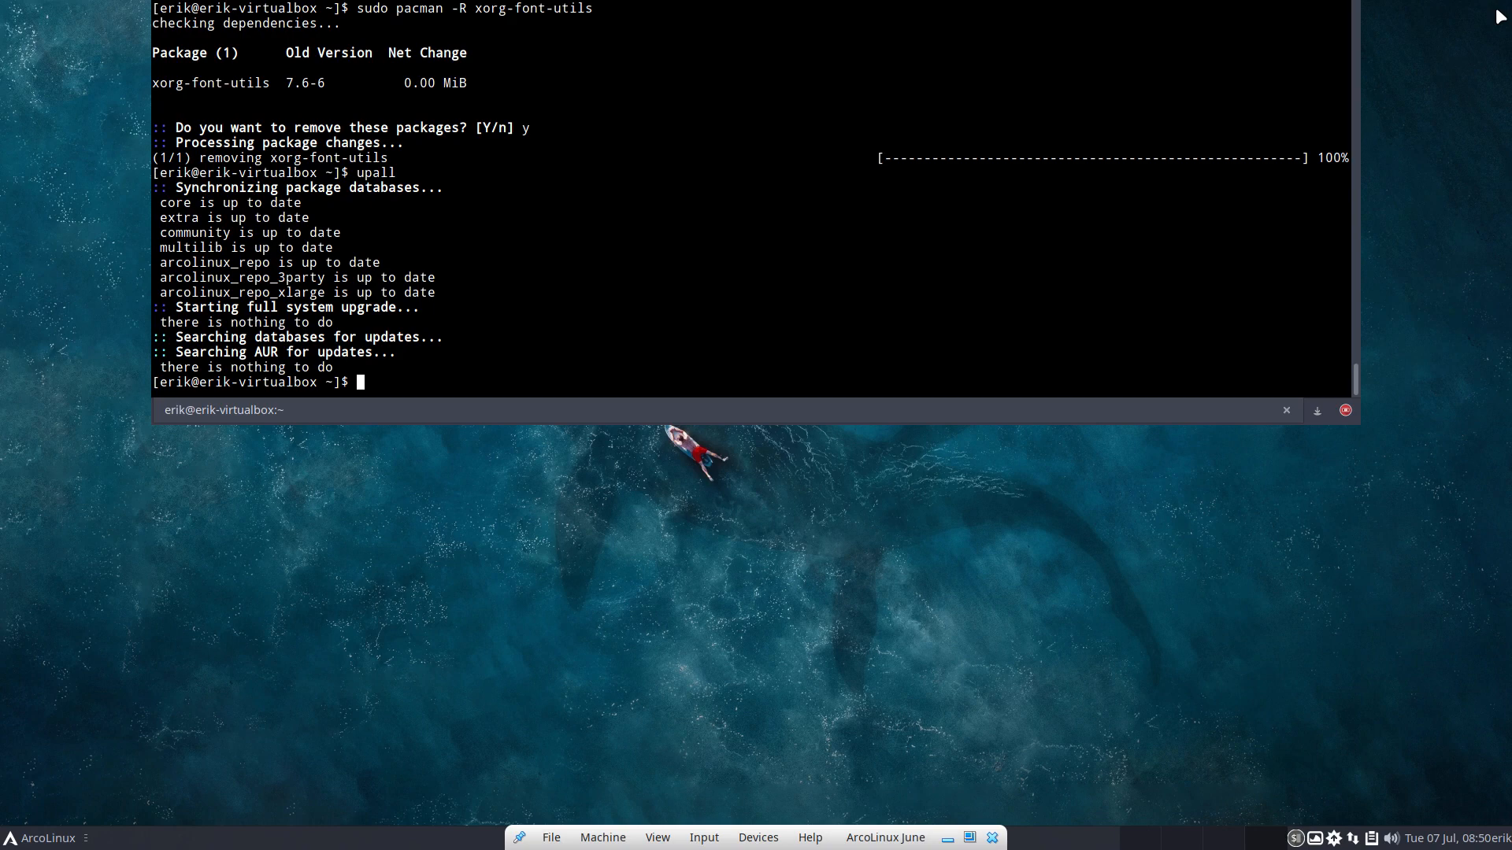
key("F12")
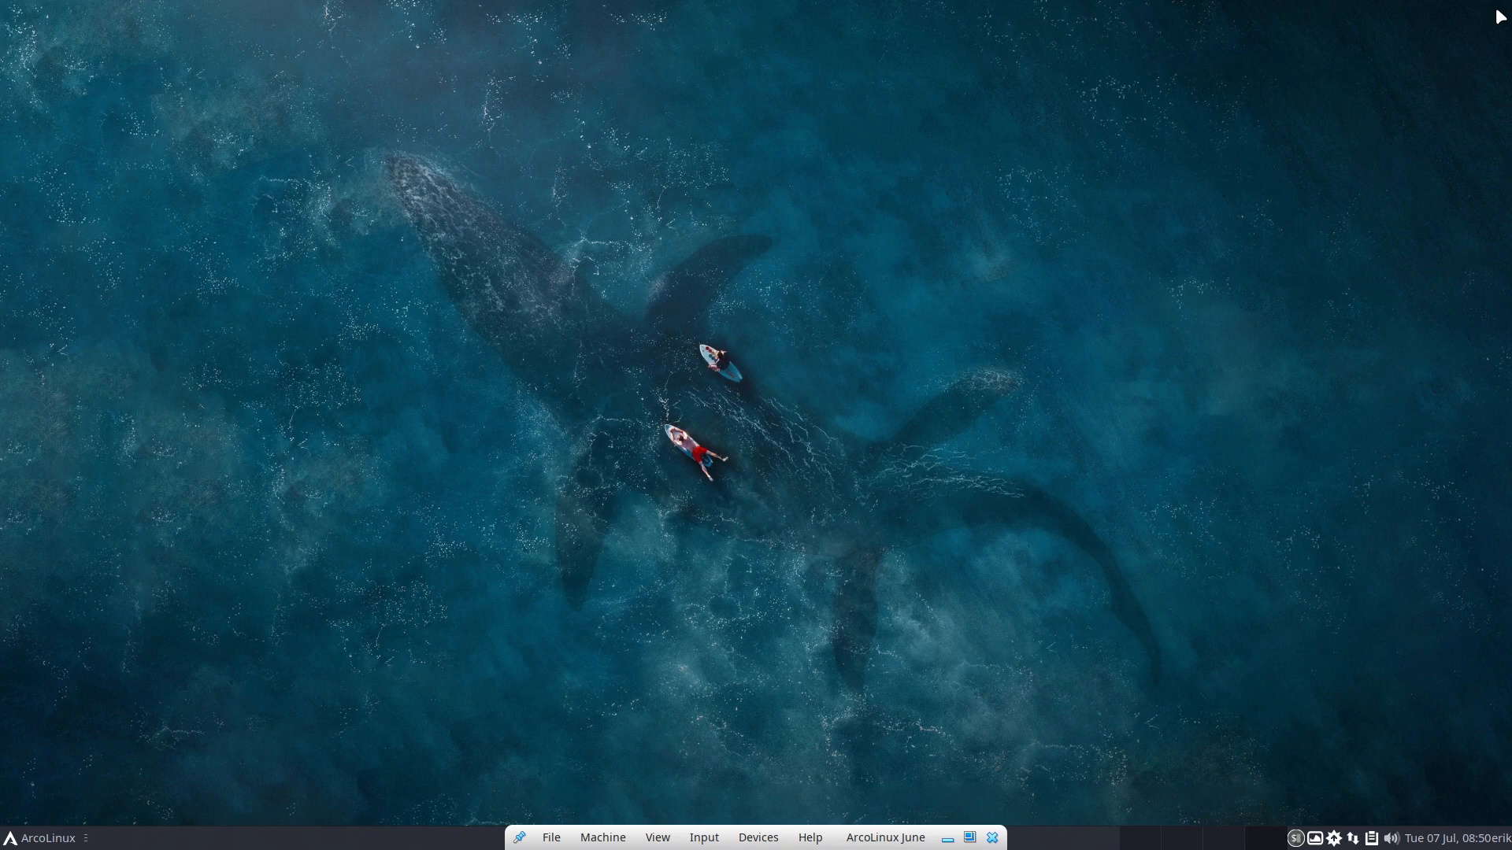
Step: Open a new terminal window, run sysinfo to check the ArcoLinux version, and move the window aside
key("super+Return")
type("sysinfo")
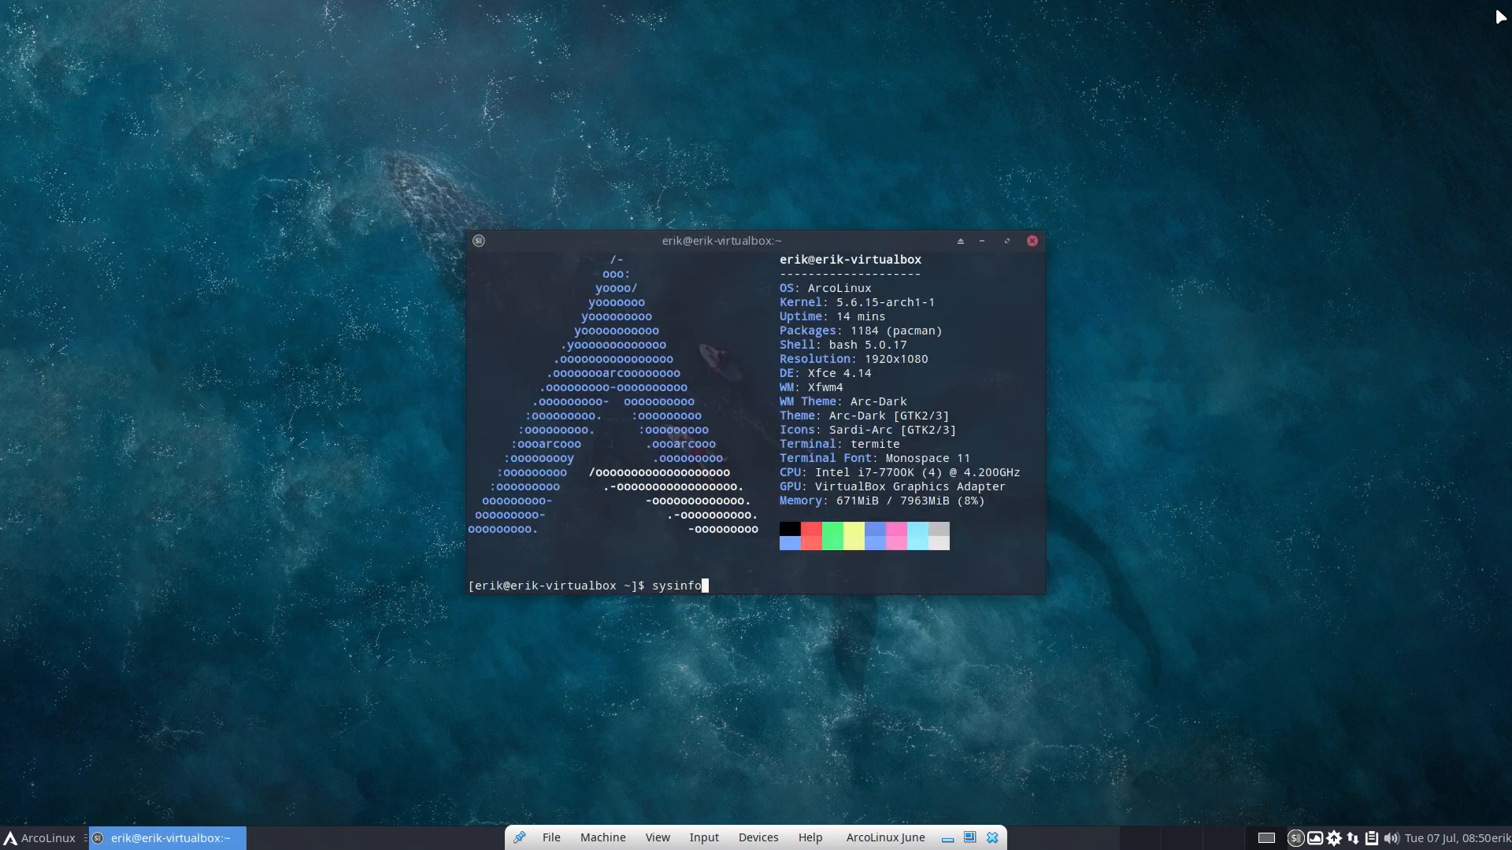
key("Return")
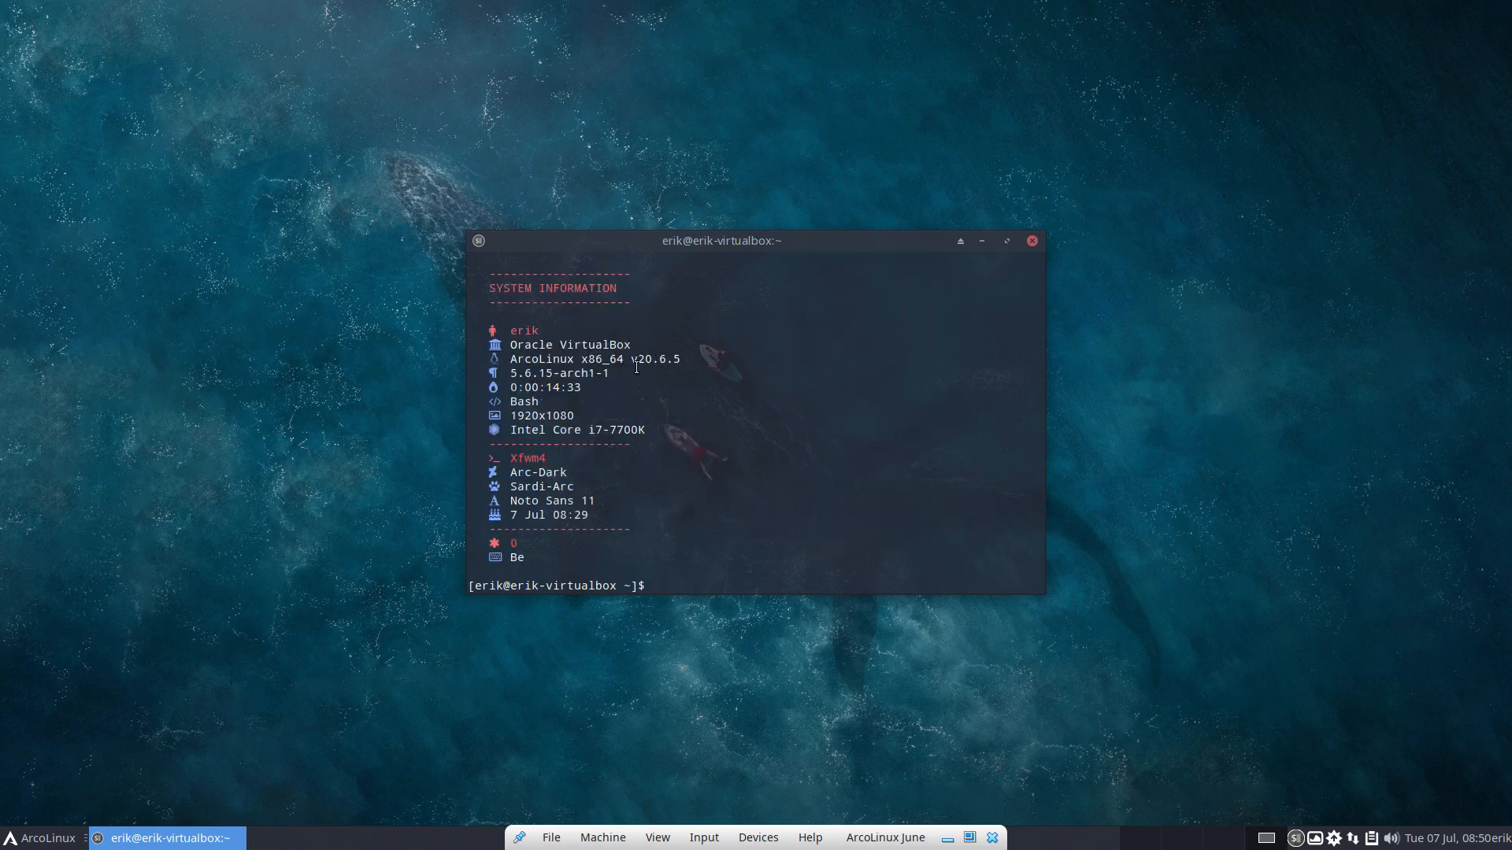
left_click_drag(638, 359, 696, 359)
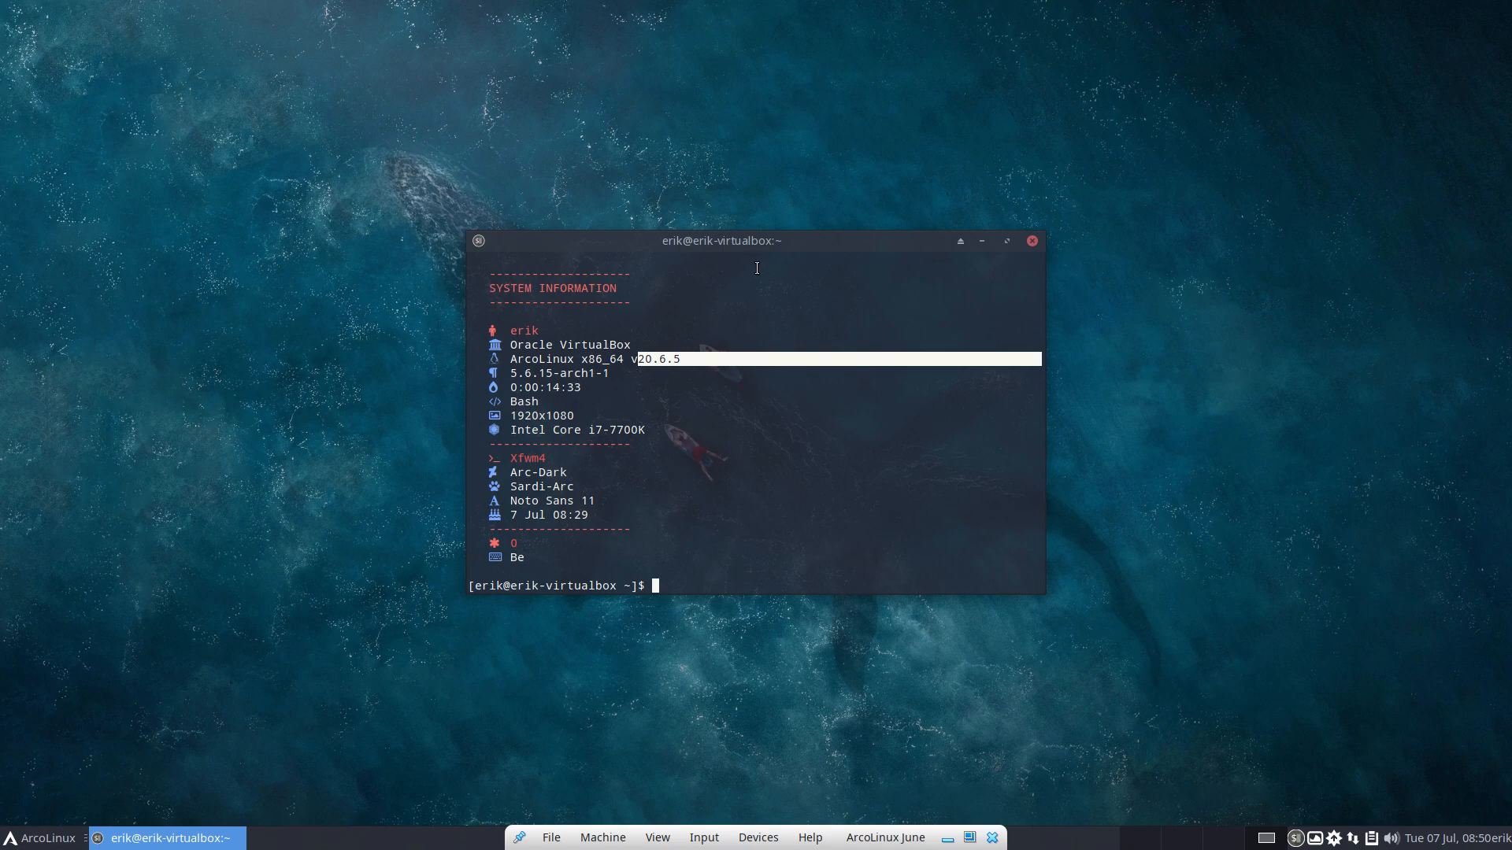
left_click_drag(787, 239, 1150, 144)
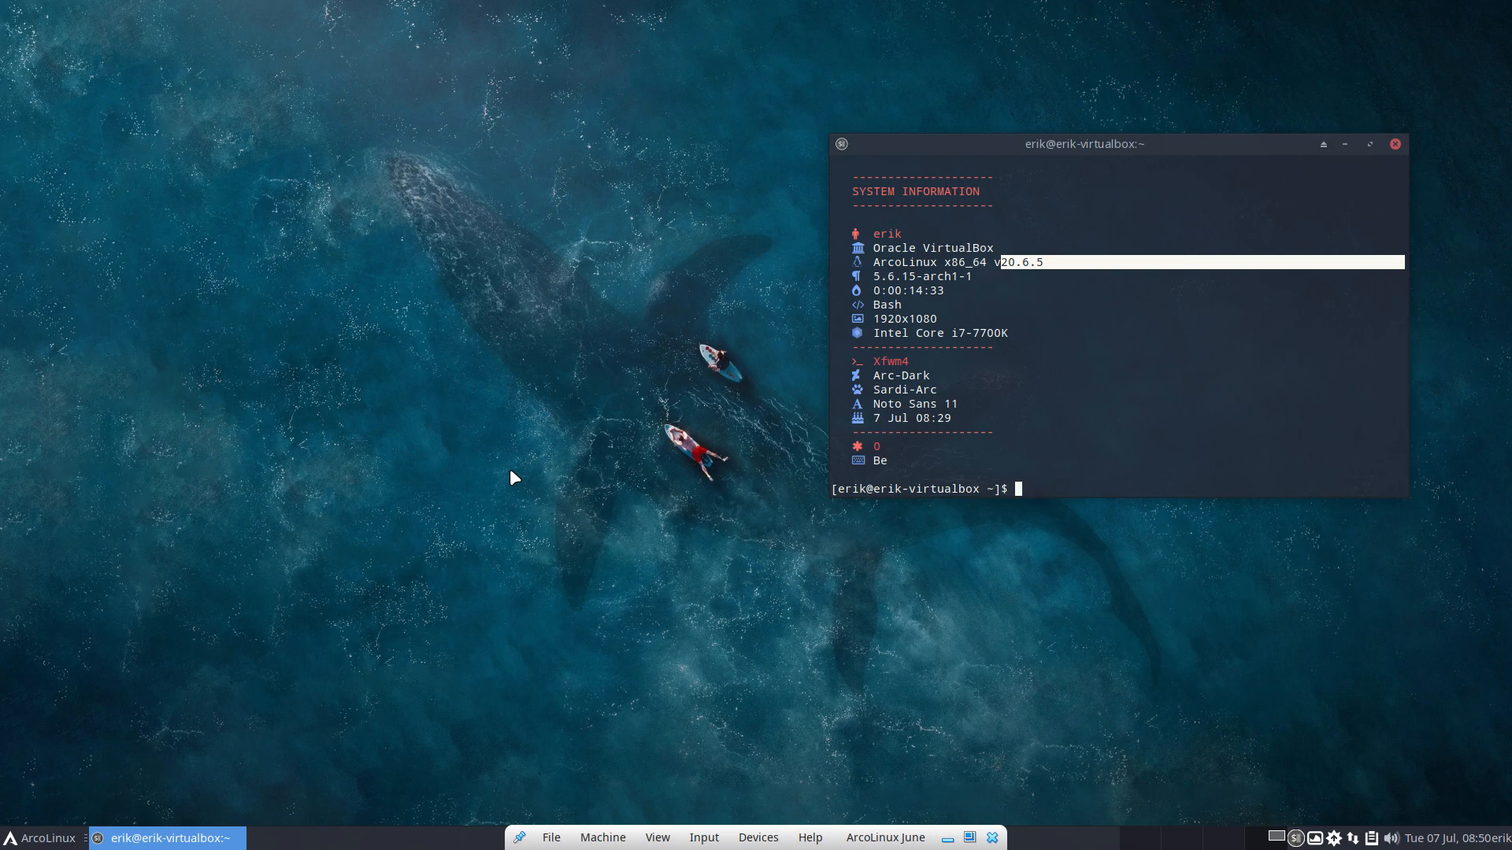
Step: Open the file manager in the home folder, show hidden files and open the .bin folder
left_click(356, 473)
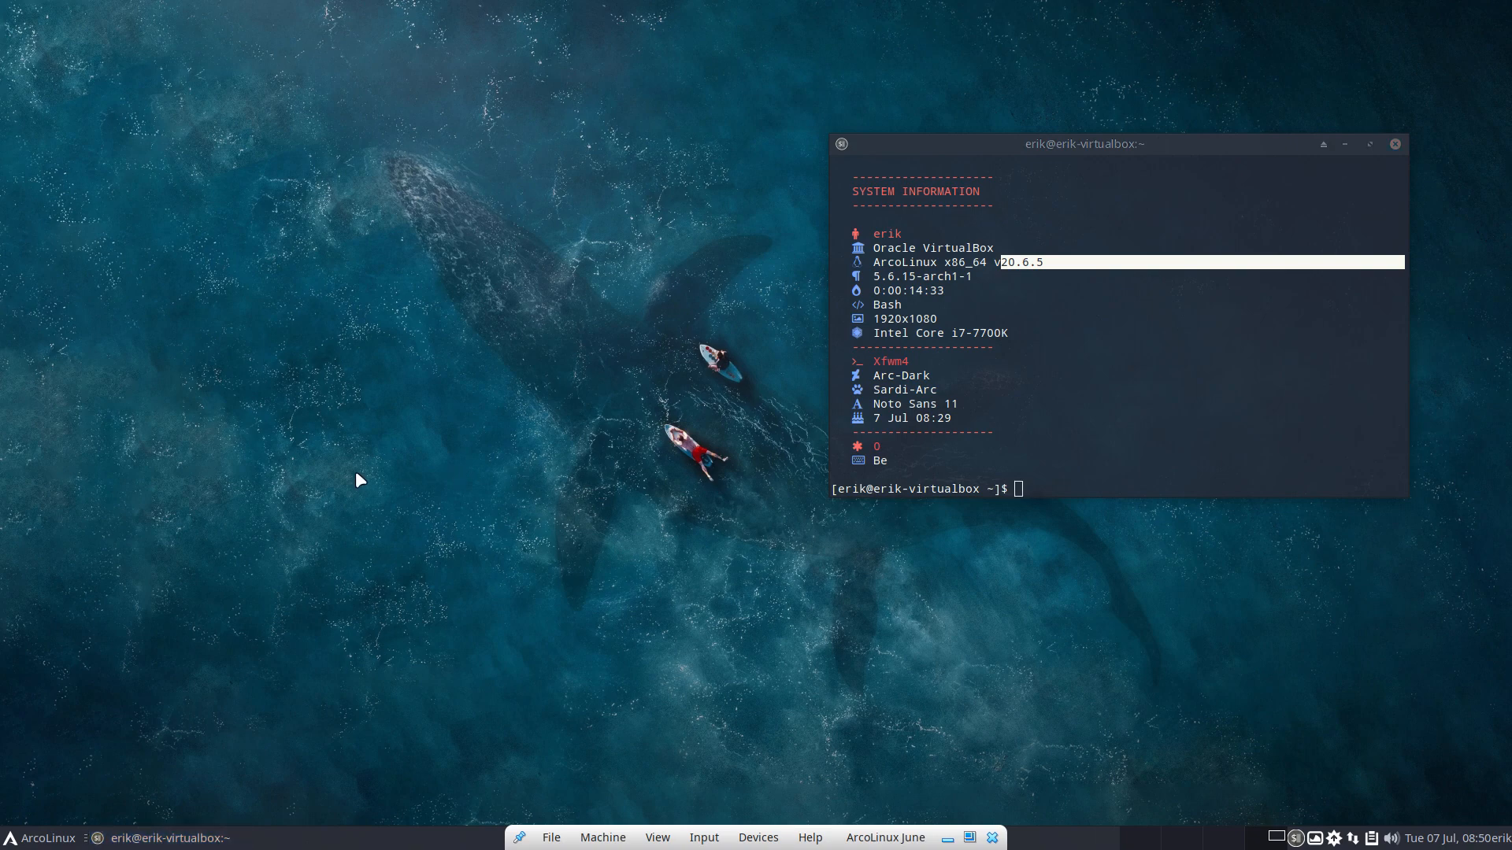
key("super+shift+Return")
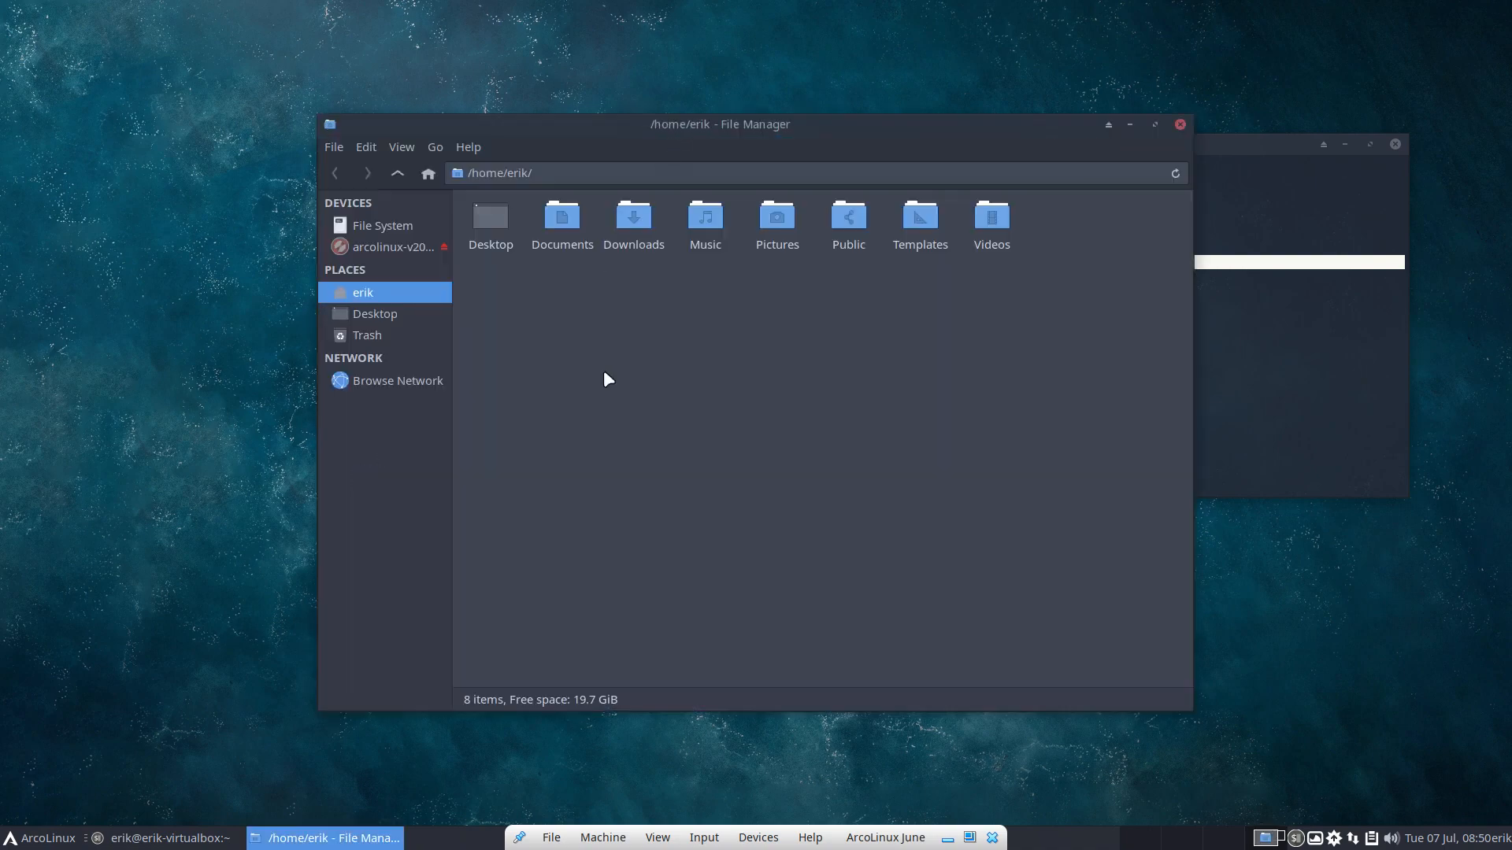
key("ctrl+h")
double_click(594, 220)
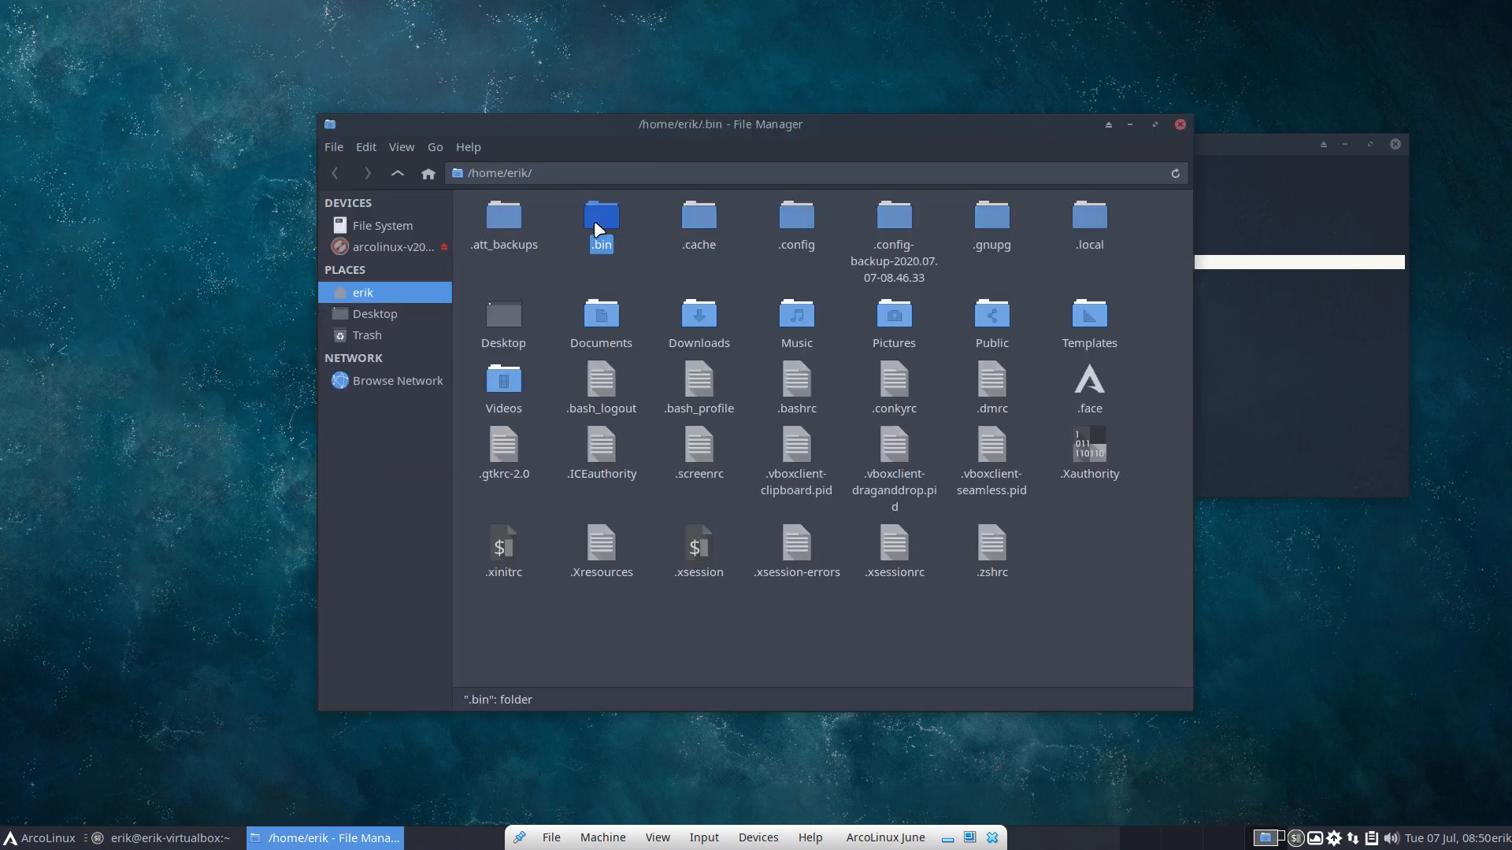
Step: Open the stay-rolling/2020/20.06-to-20.07 folder inside .bin, select stay-rolling-v1.sh, and move the file manager clear of the terminal
double_click(595, 228)
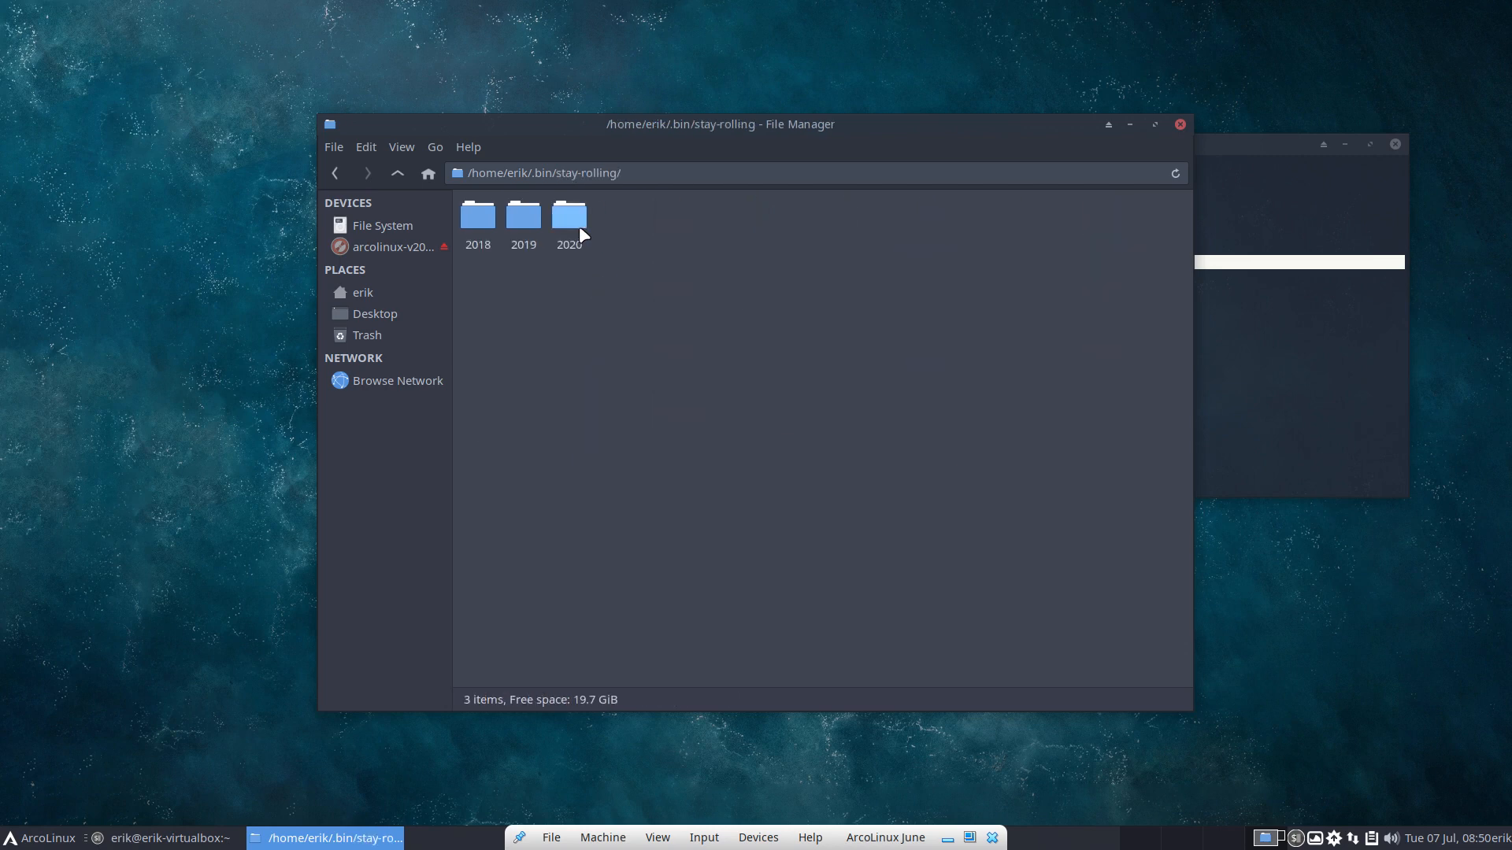
double_click(581, 230)
left_click(911, 223)
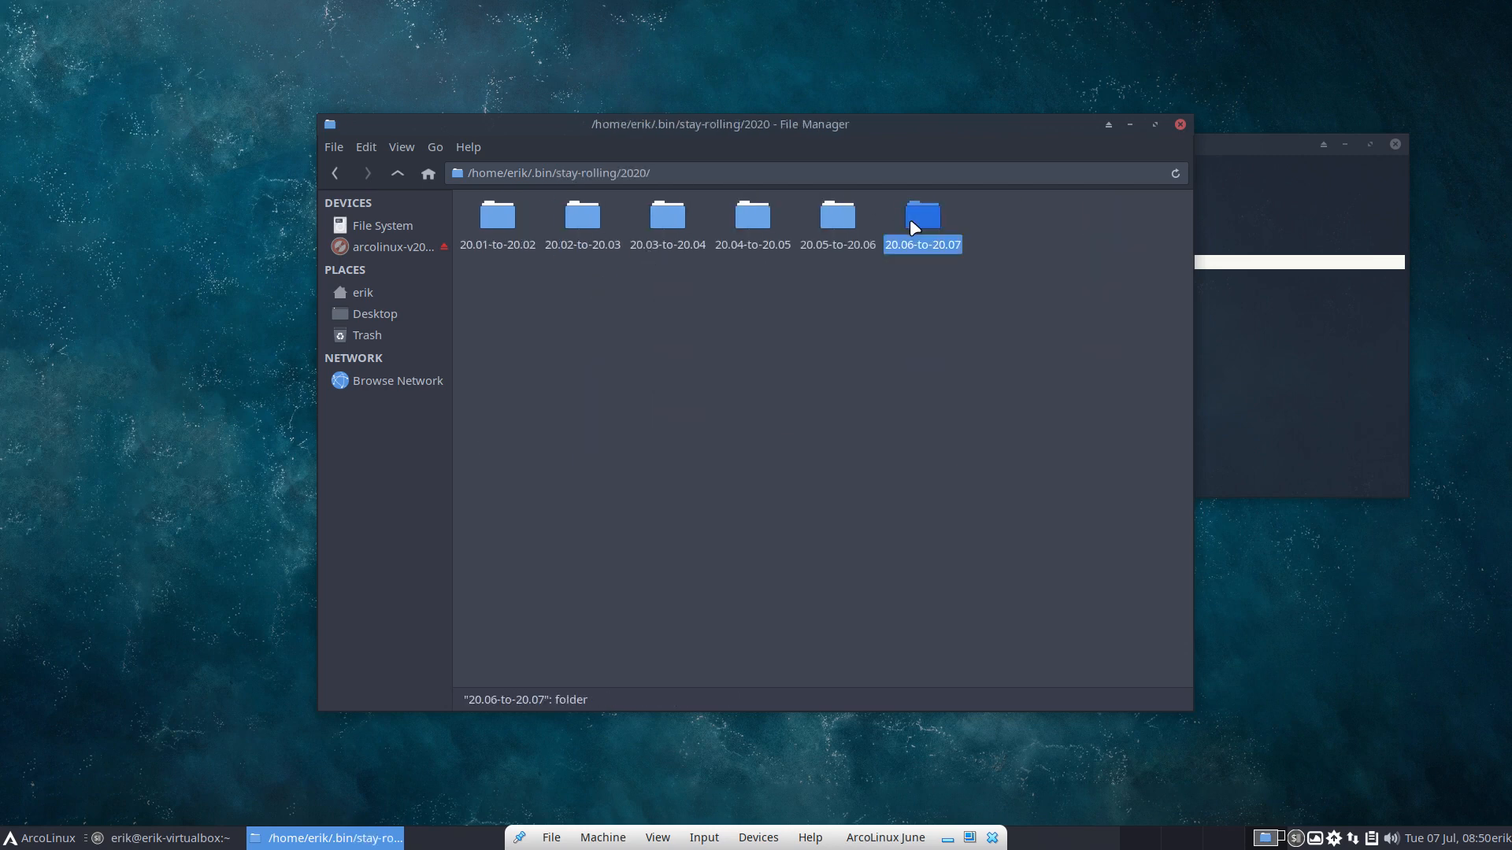
double_click(917, 225)
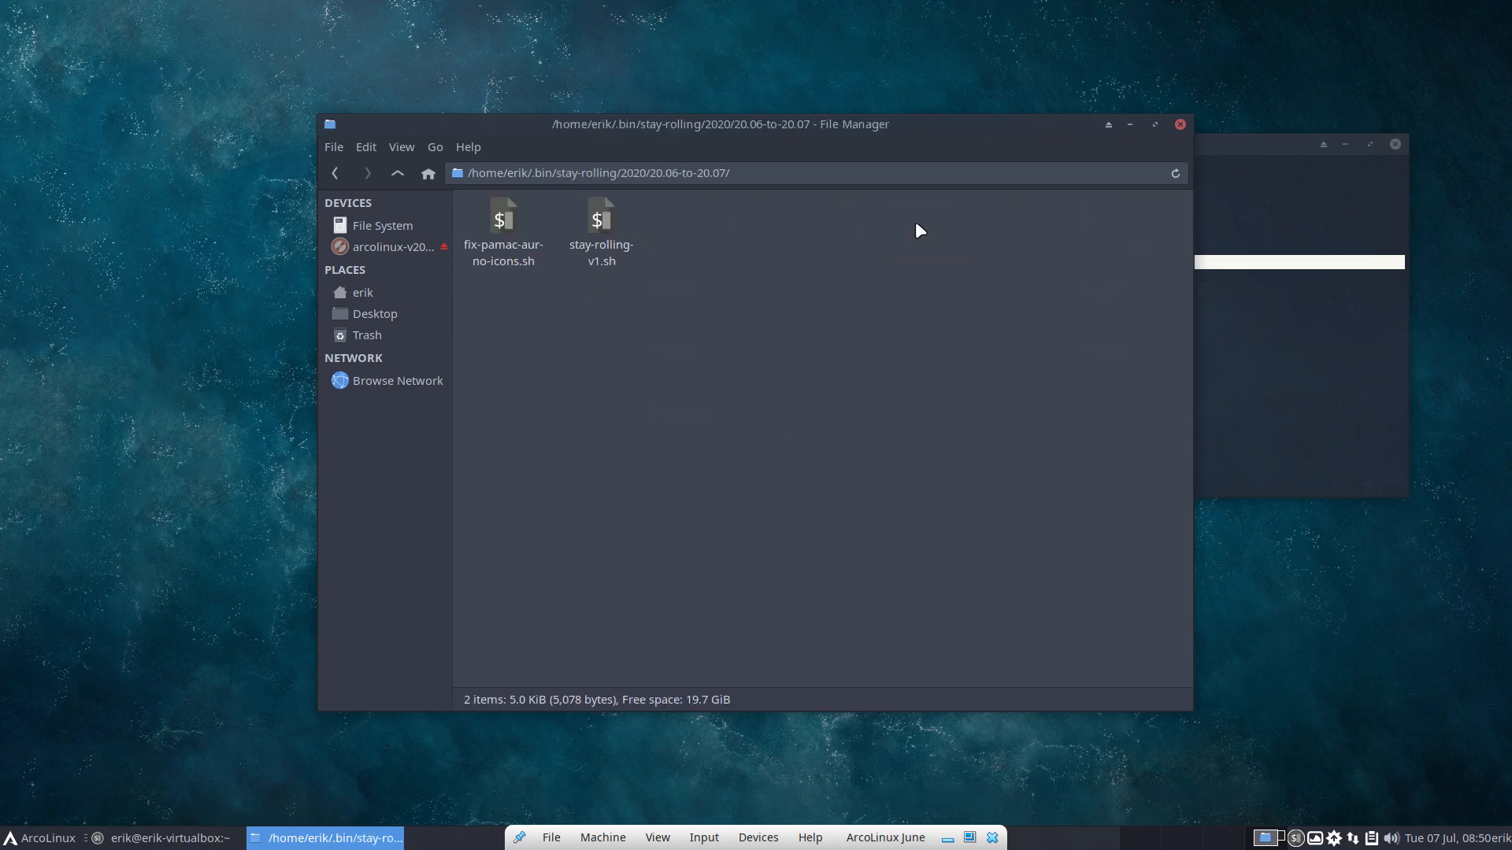
left_click(598, 239)
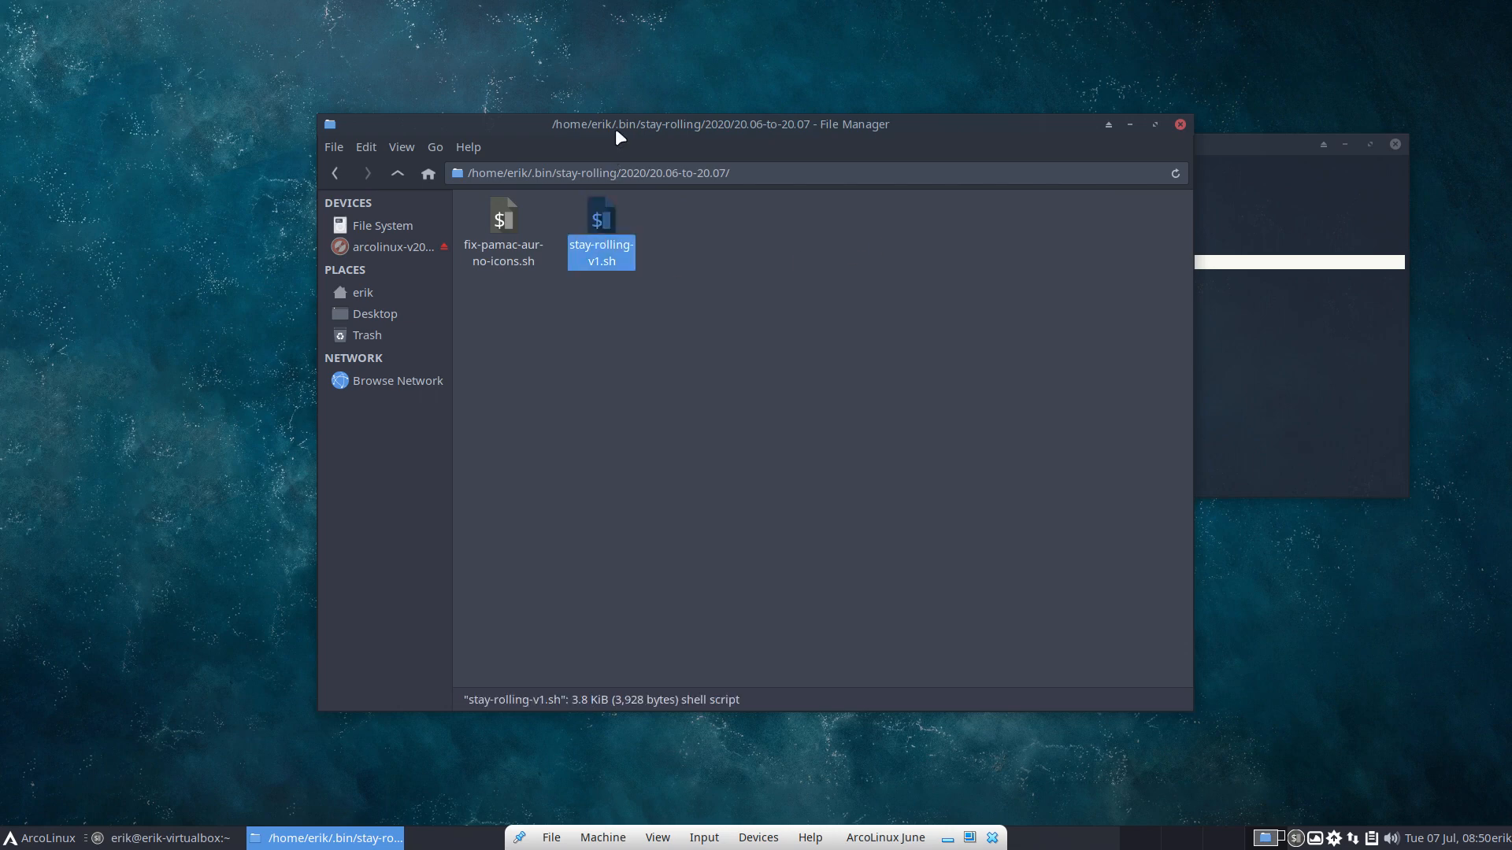
left_click_drag(615, 129, 385, 43)
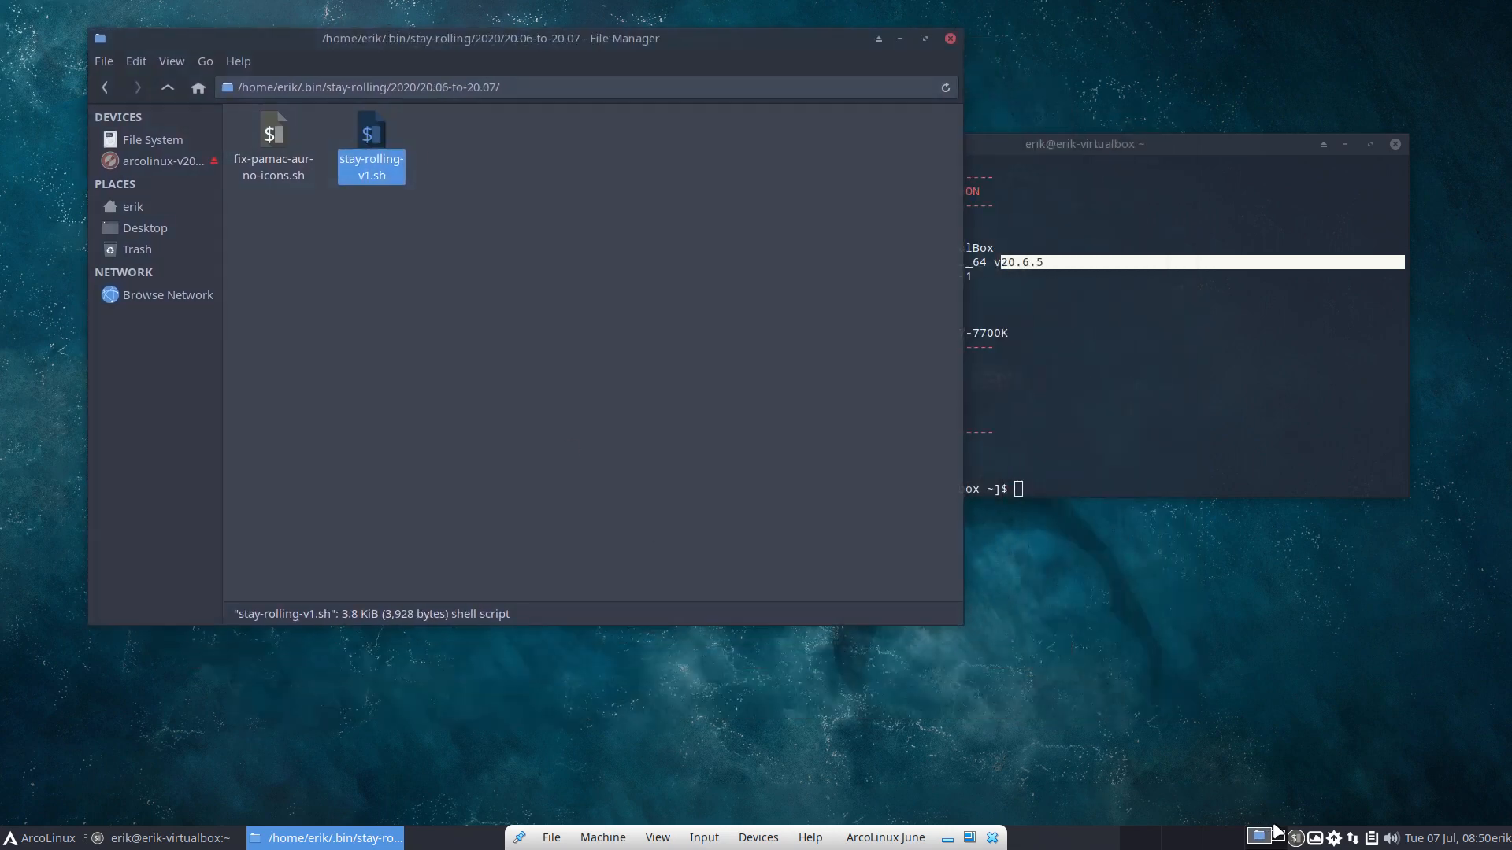
Step: Open Add/Remove Software to check the Featured and Music & Audio categories for packages, and close it
left_click(1332, 838)
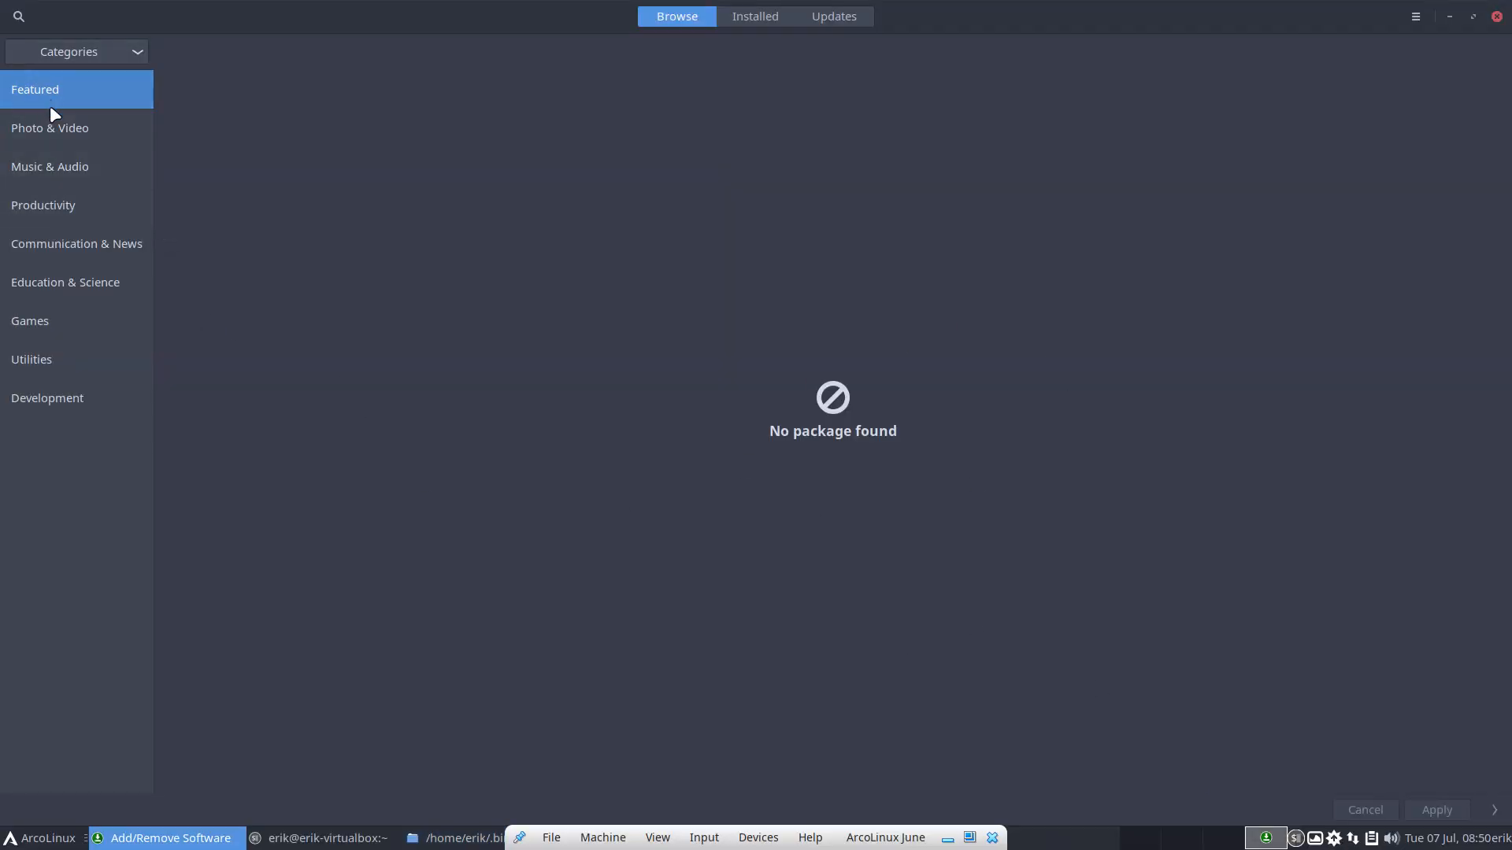
left_click(79, 164)
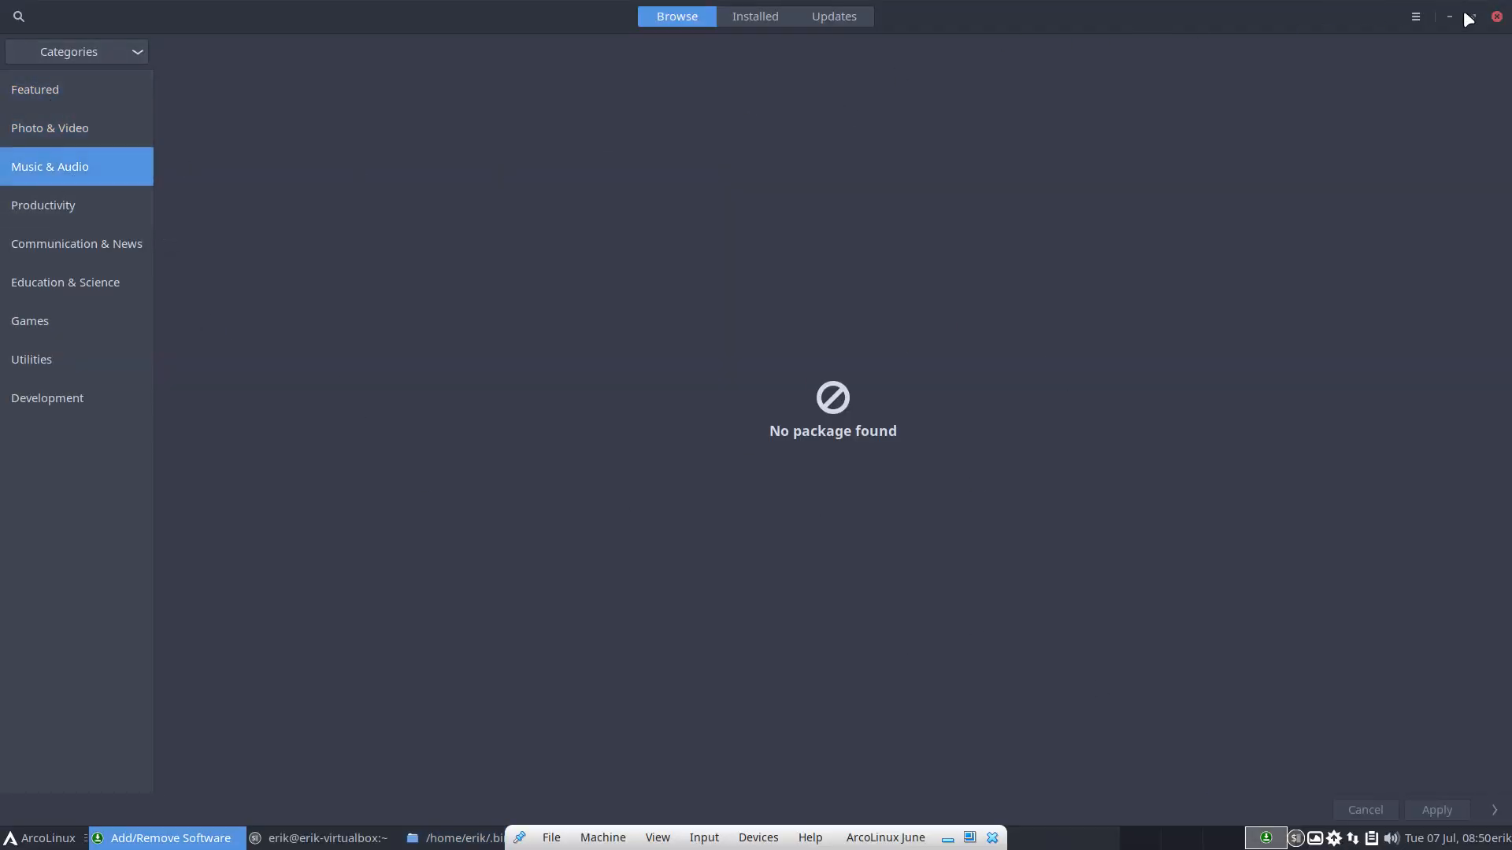
left_click(1496, 17)
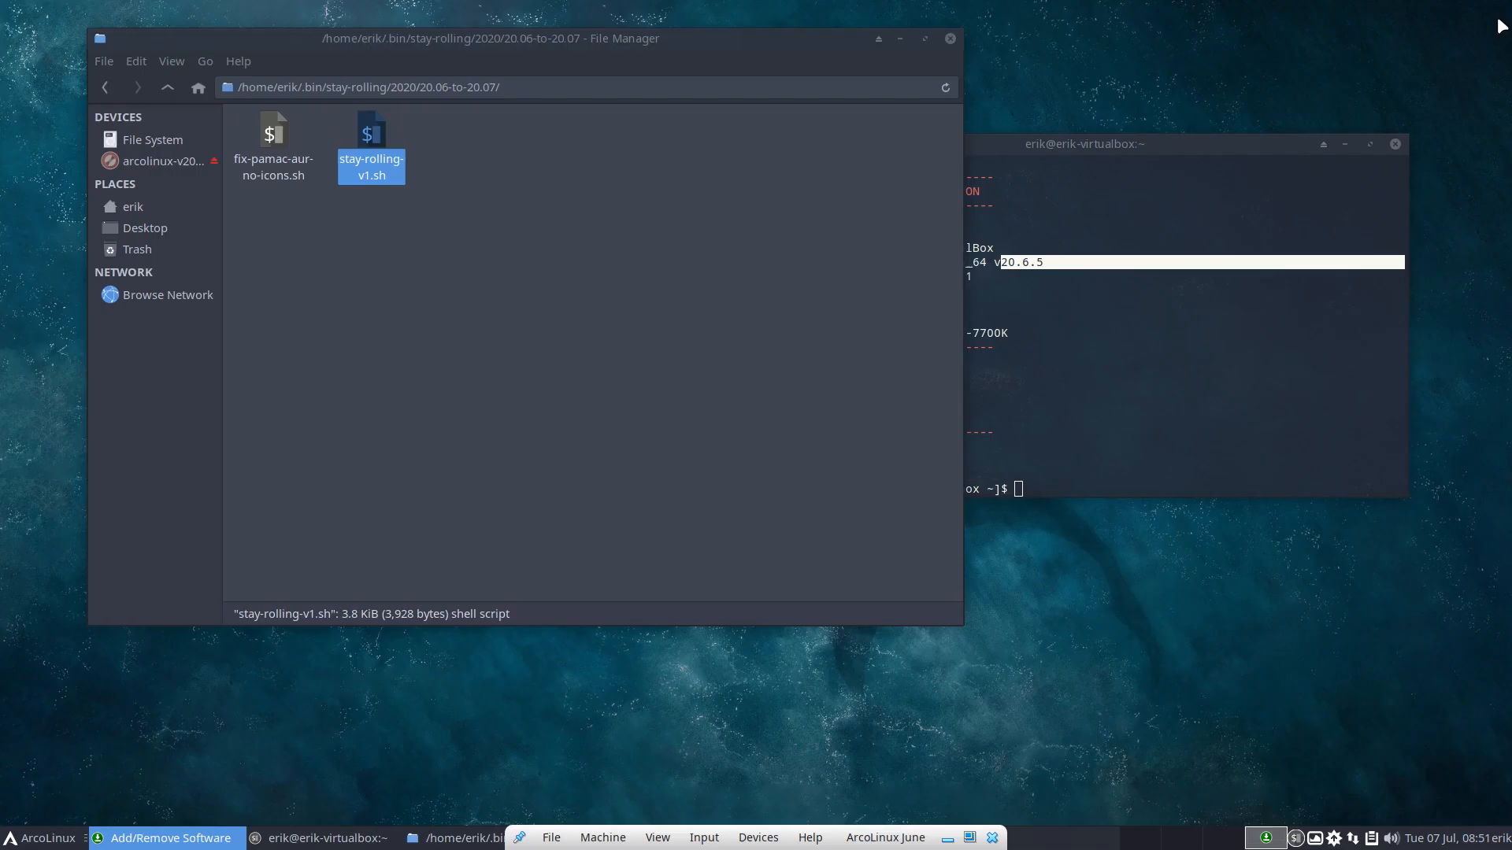
Step: Run ./fix-pamac-aur-no-icons.sh in a terminal opened in this folder, enter the sudo password, and close the terminal
right_click(454, 263)
left_click(535, 356)
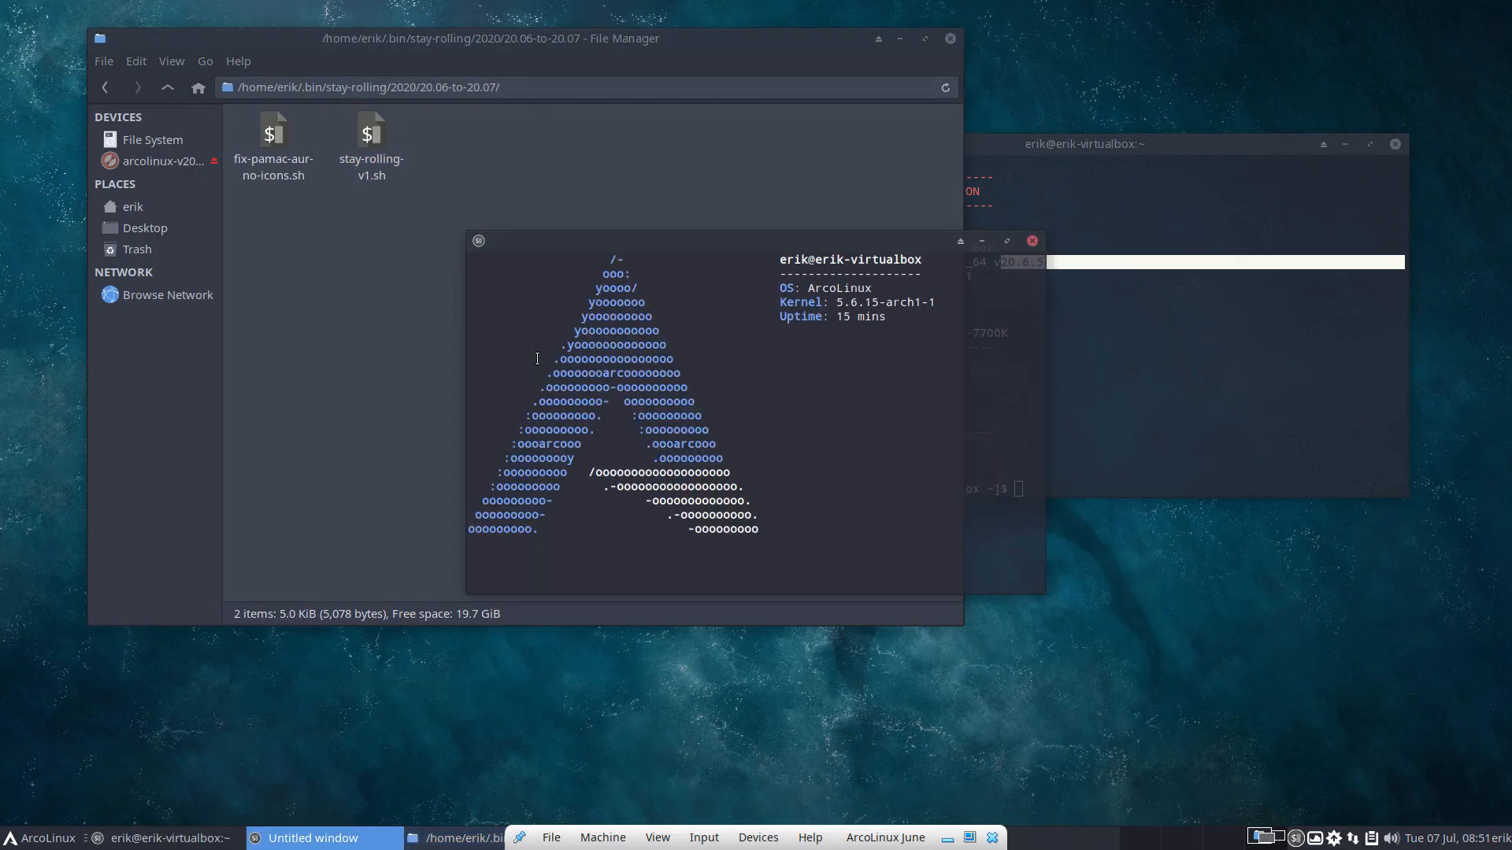
type("./f")
key("Tab")
key("Return")
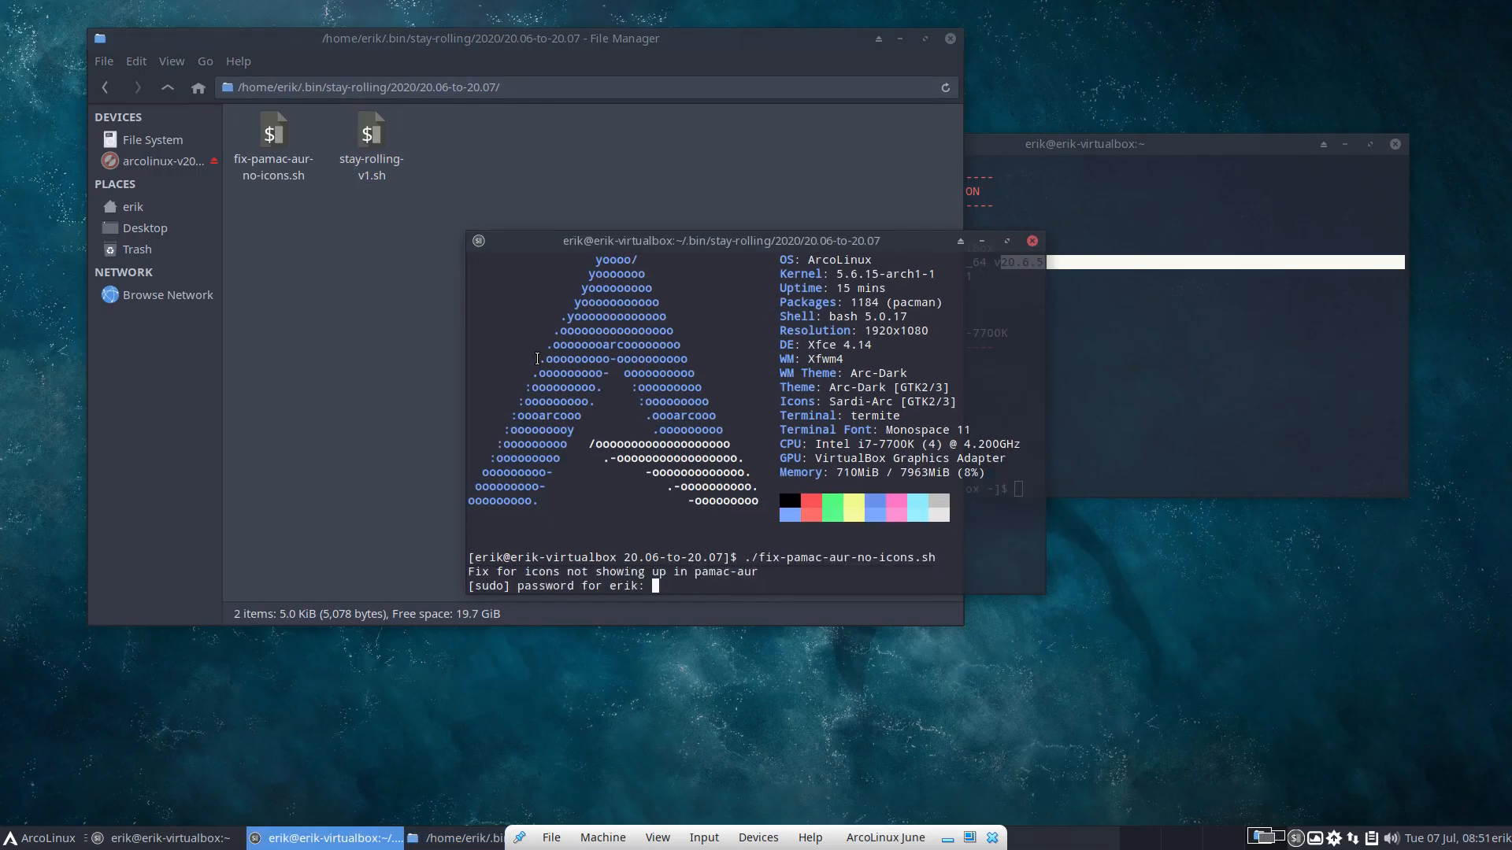
key("Return")
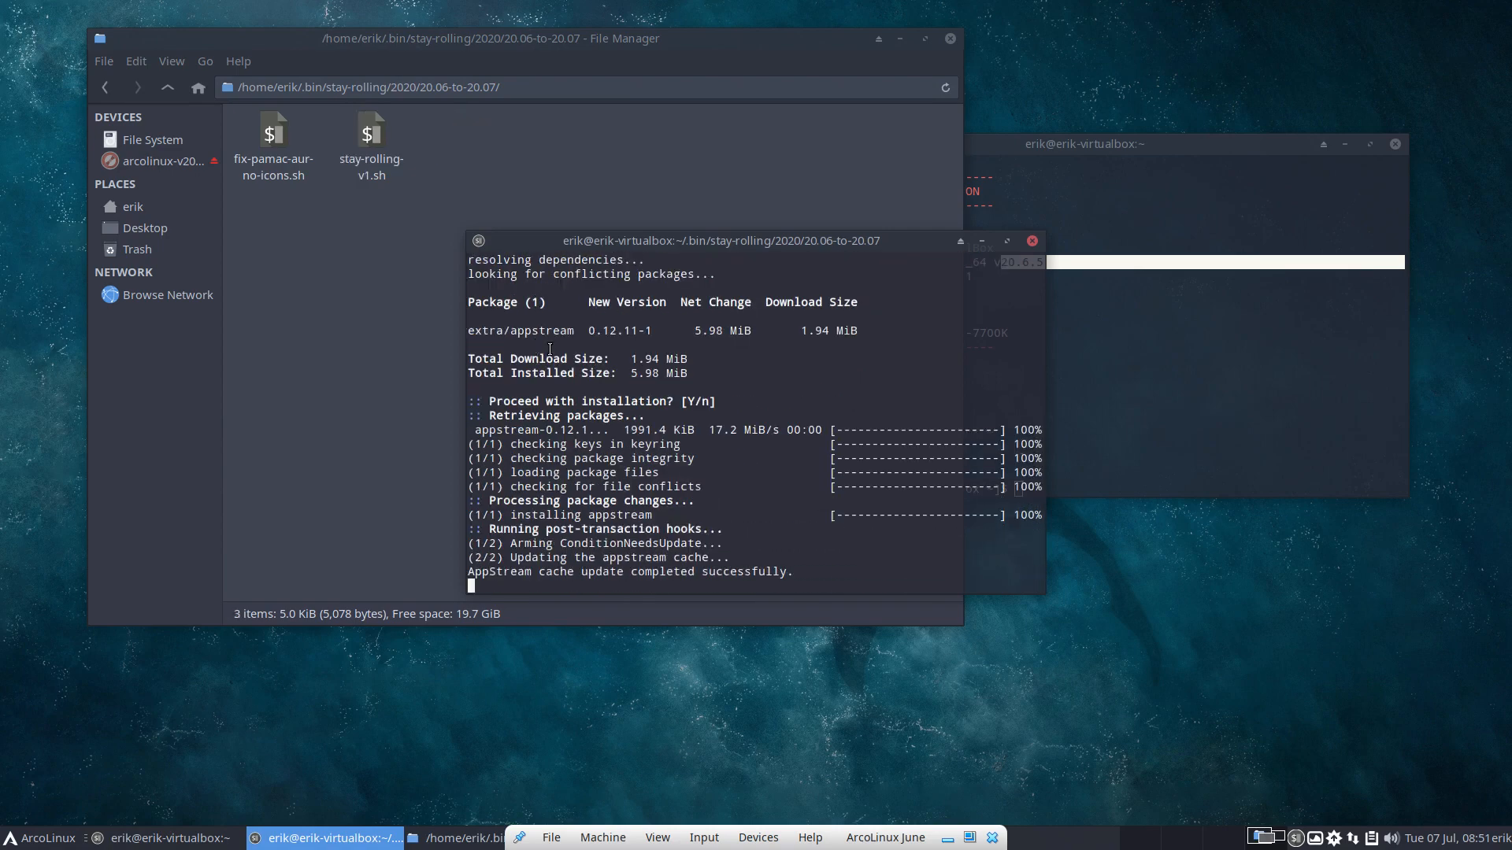
left_click(1033, 240)
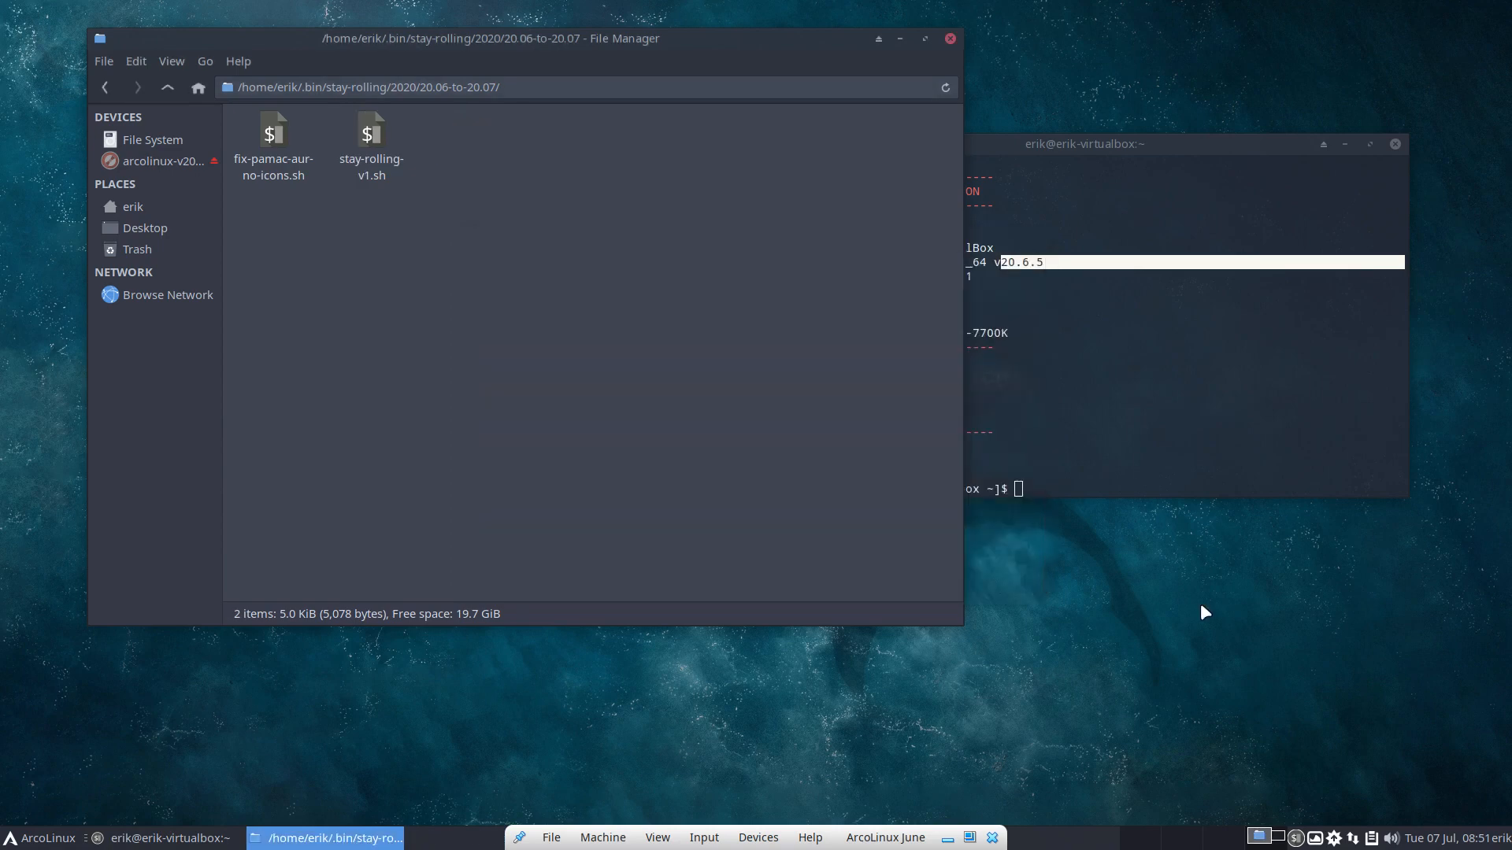
Step: Reopen Add/Remove Software, look through the Featured packages and their icons, and close it
left_click(1339, 836)
scroll(492, 271, "down", 1)
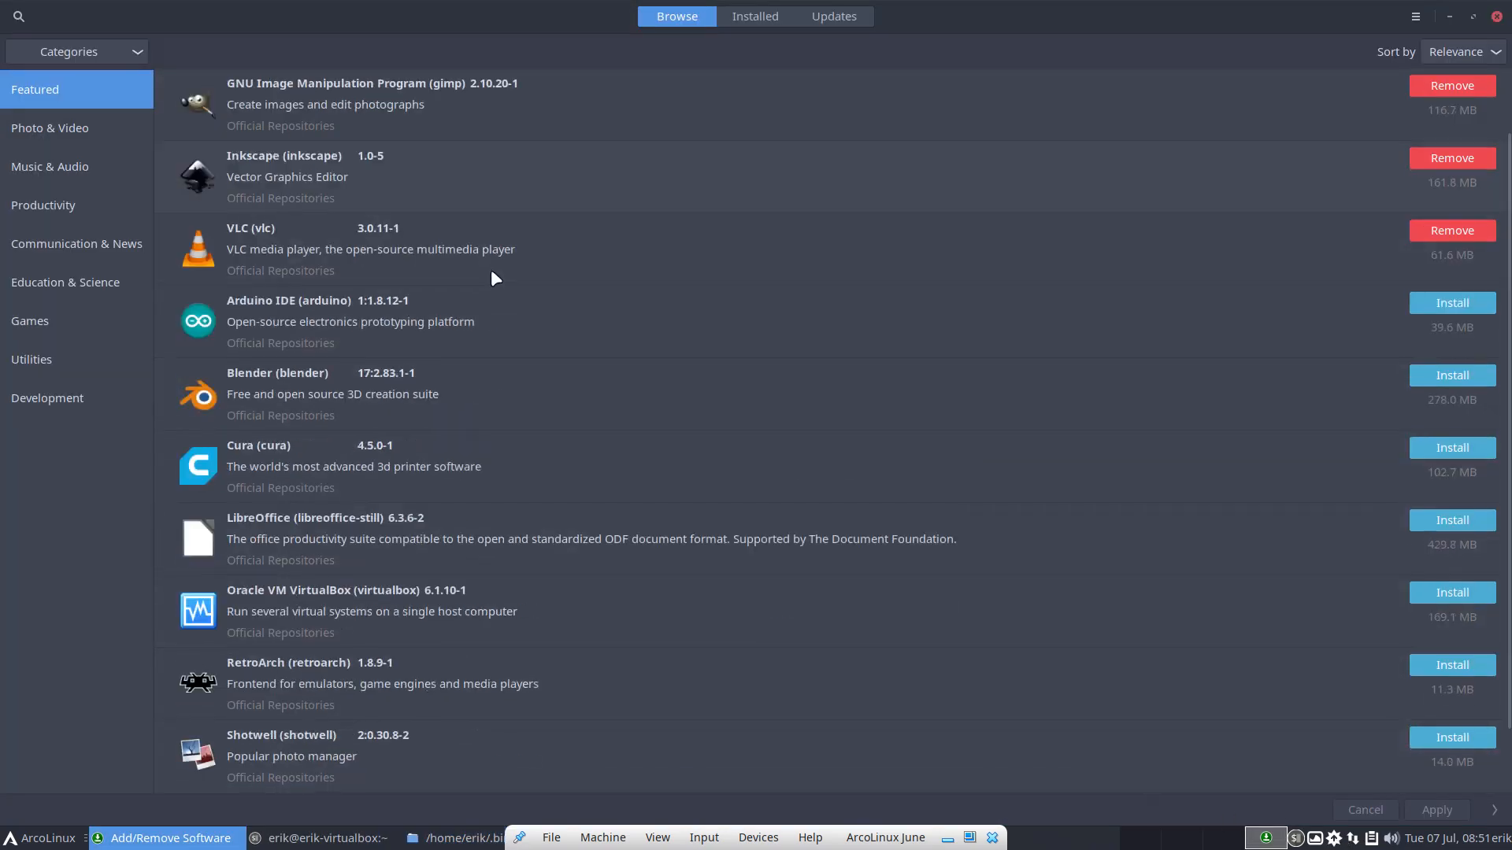
scroll(494, 277, "down", 1)
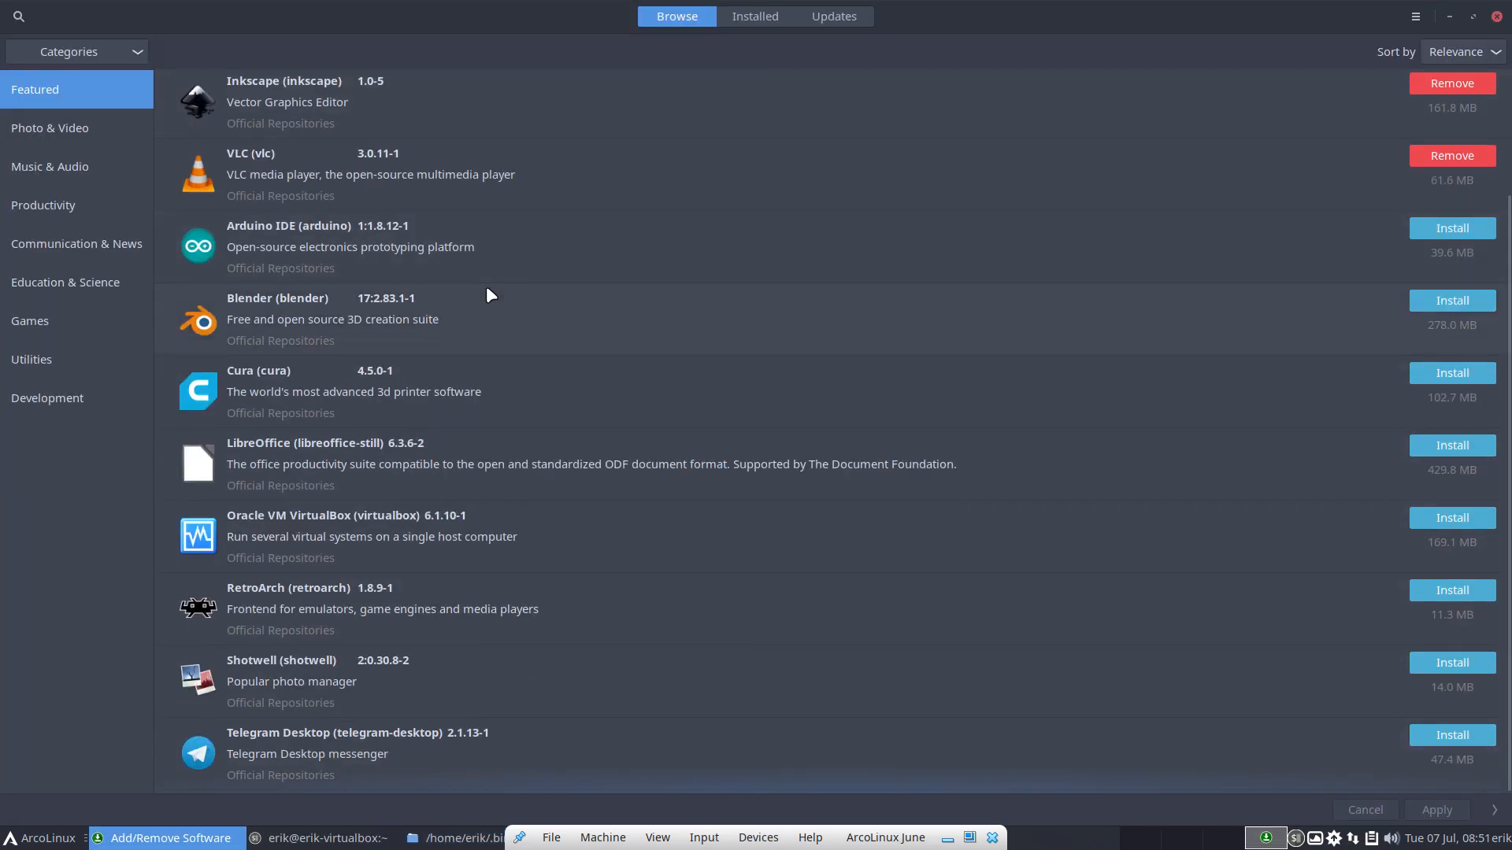
left_click(1495, 16)
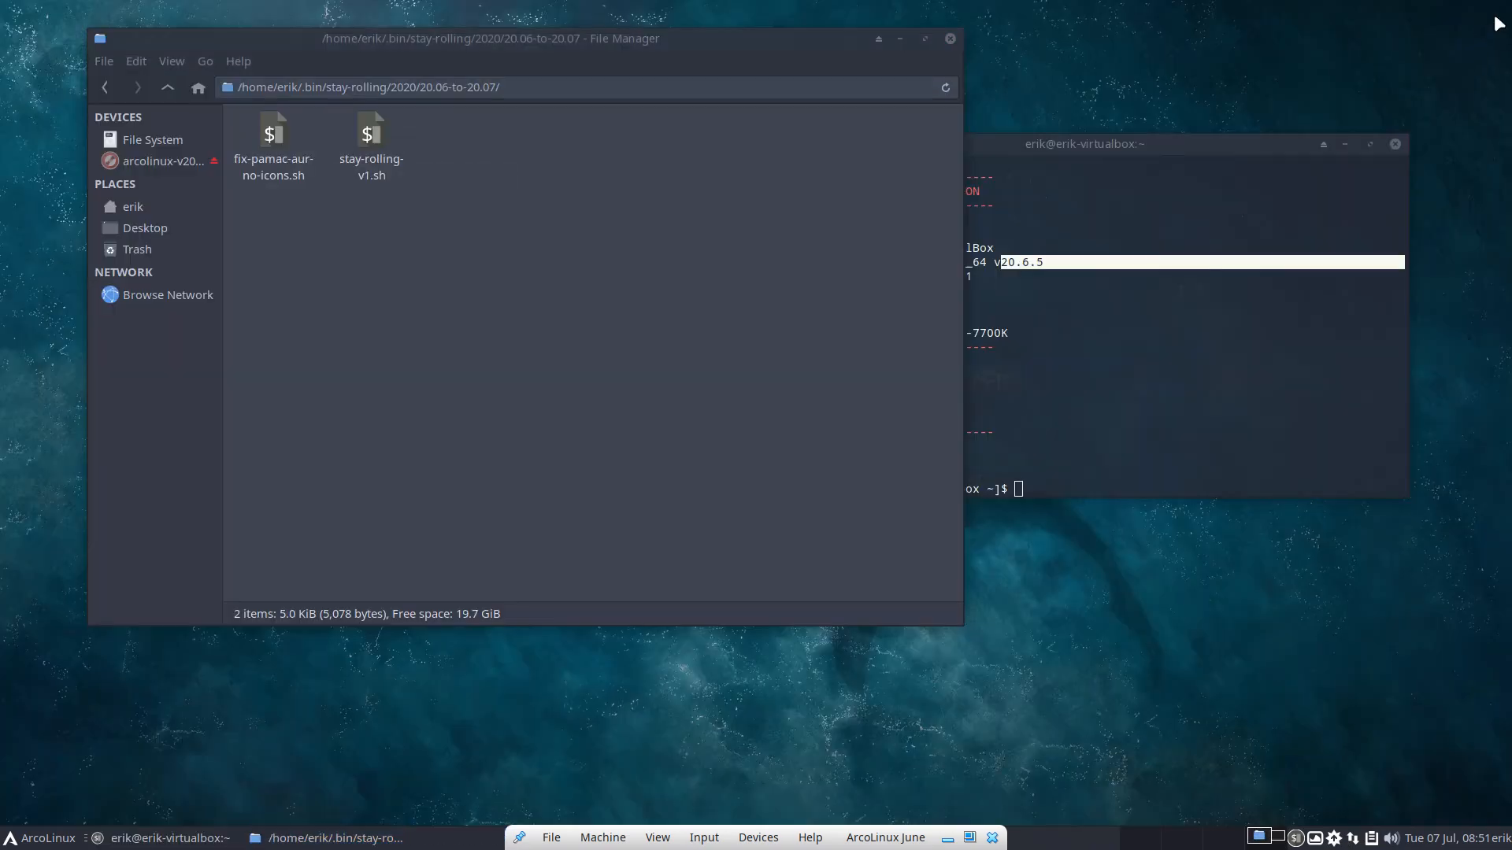
Step: Open a terminal in the 20.06-to-20.07 folder, run ./stay-rolling-v1.sh and enter the sudo password
left_click(377, 138)
right_click(402, 237)
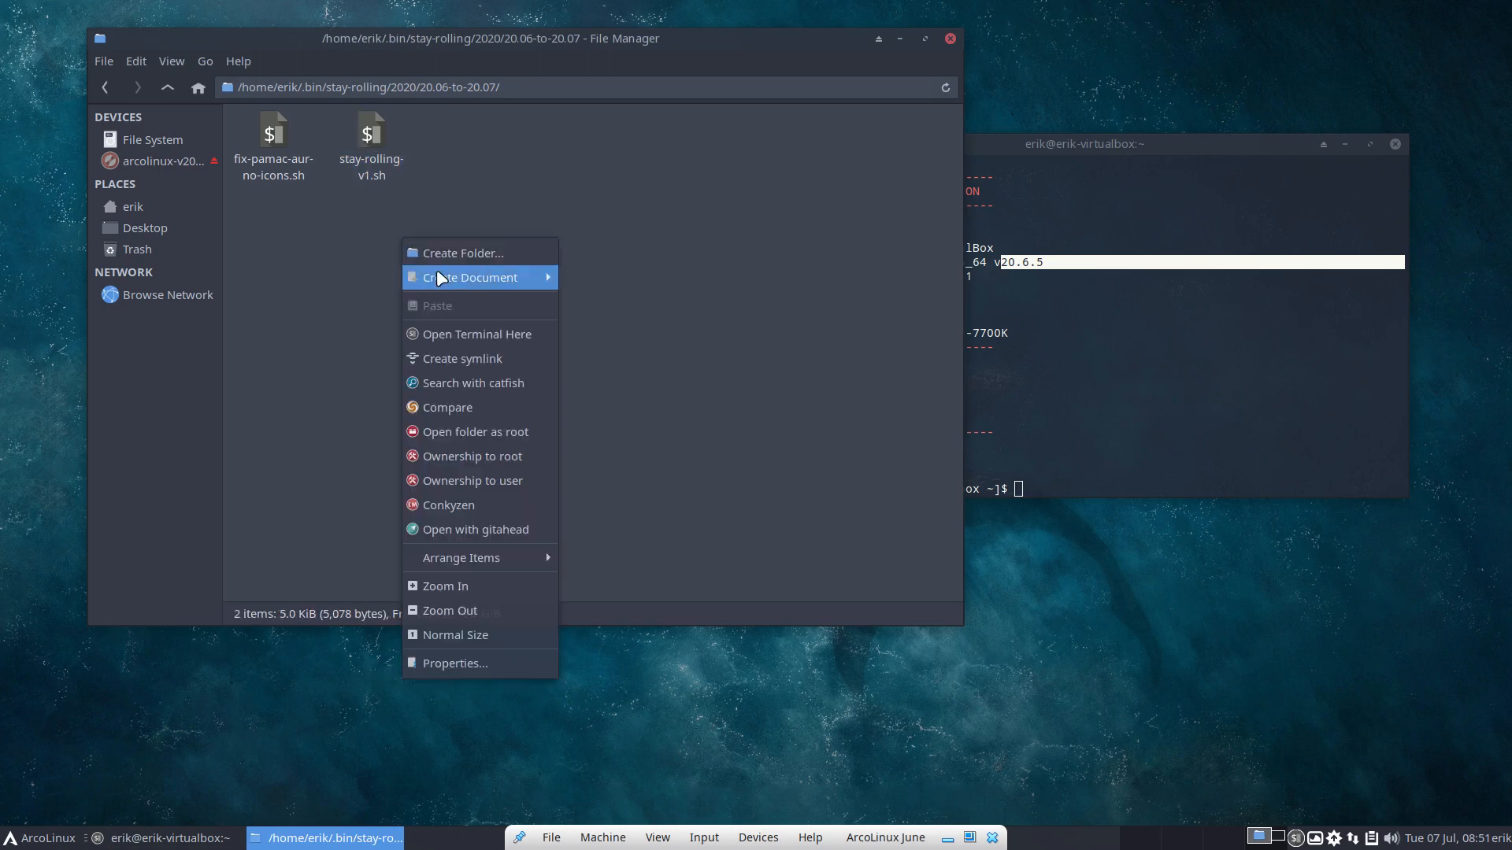
left_click(504, 333)
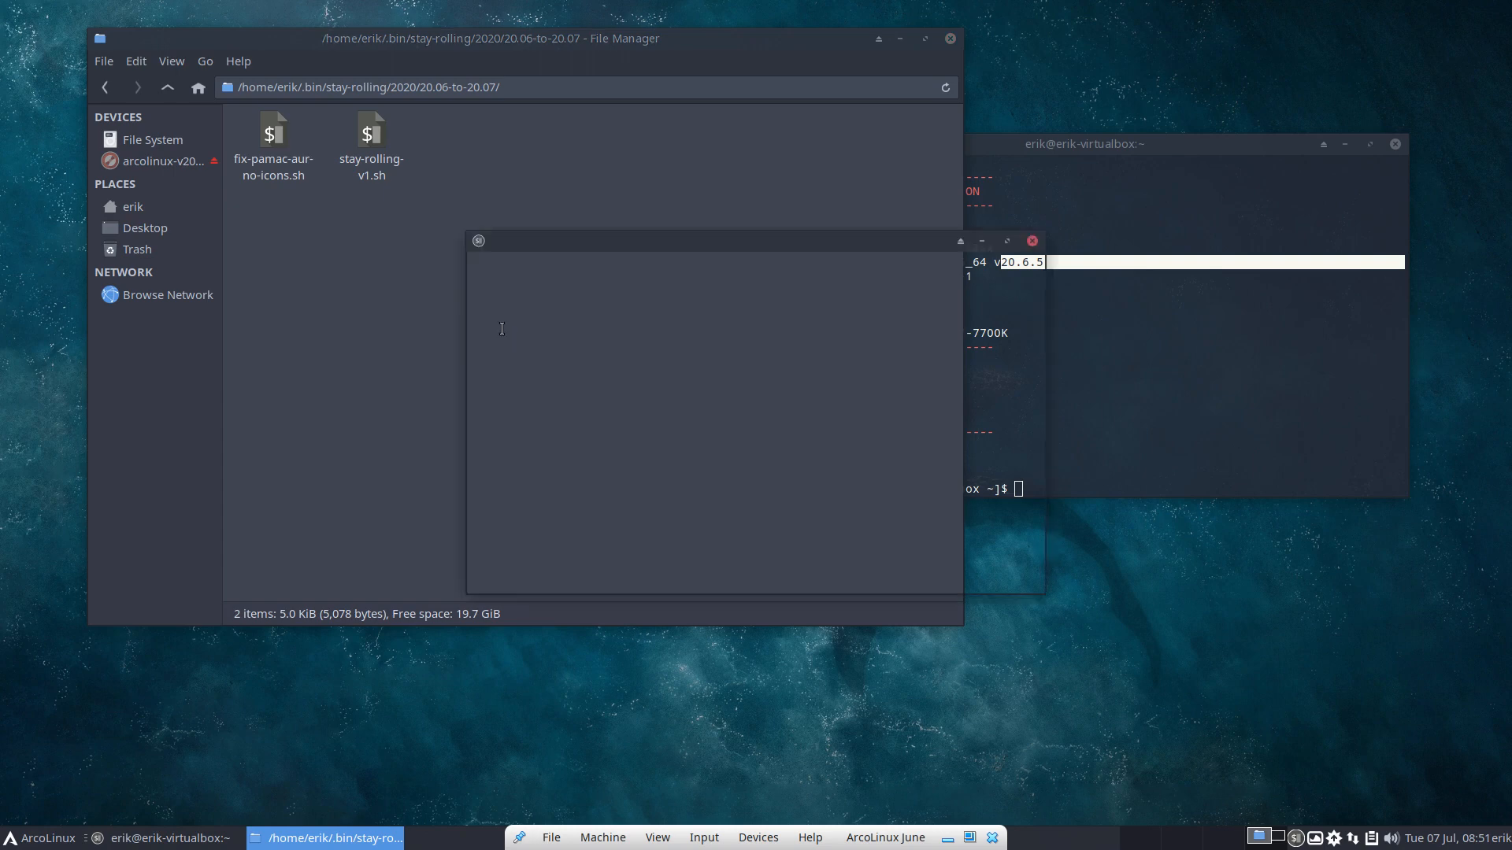
type("./stay-rolling-v1.sh")
key("Tab")
key("Return")
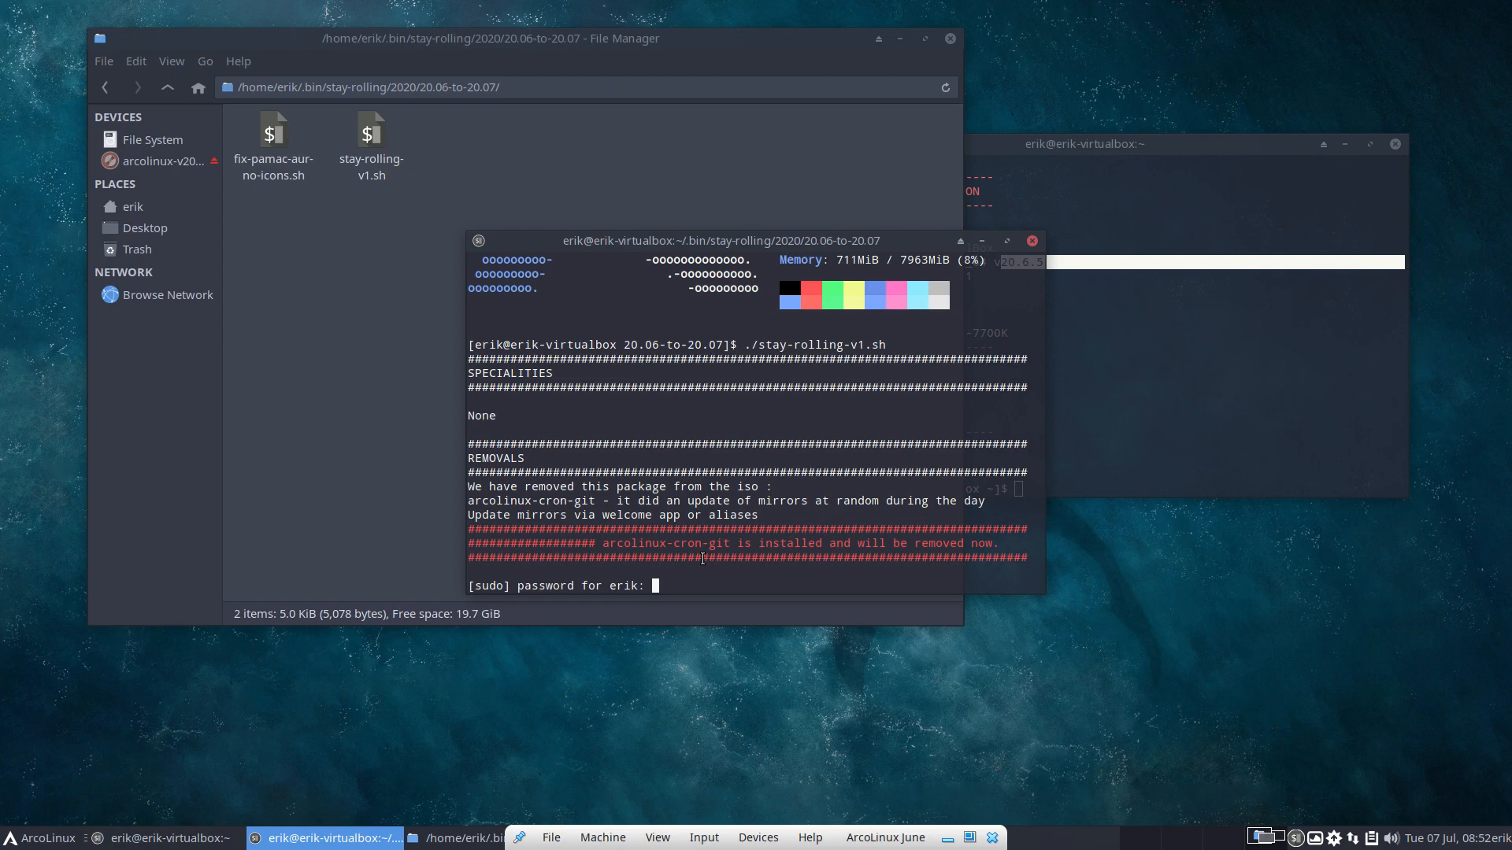
key("Return")
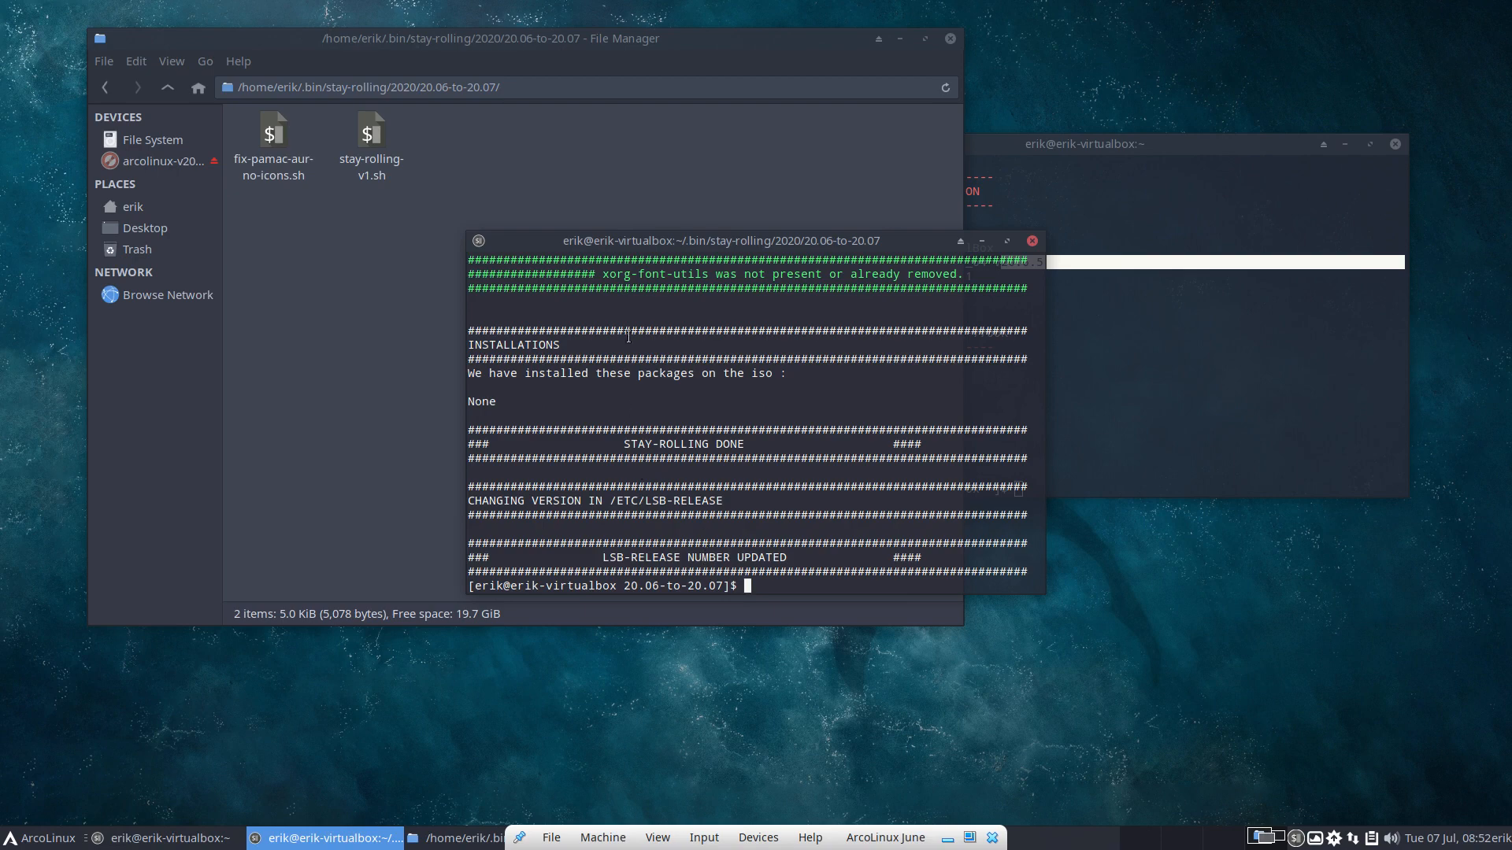
Step: Review the stay-rolling script's output on package removals, installations and the lsb-release update, and close its terminal
scroll(627, 301, "up", 1)
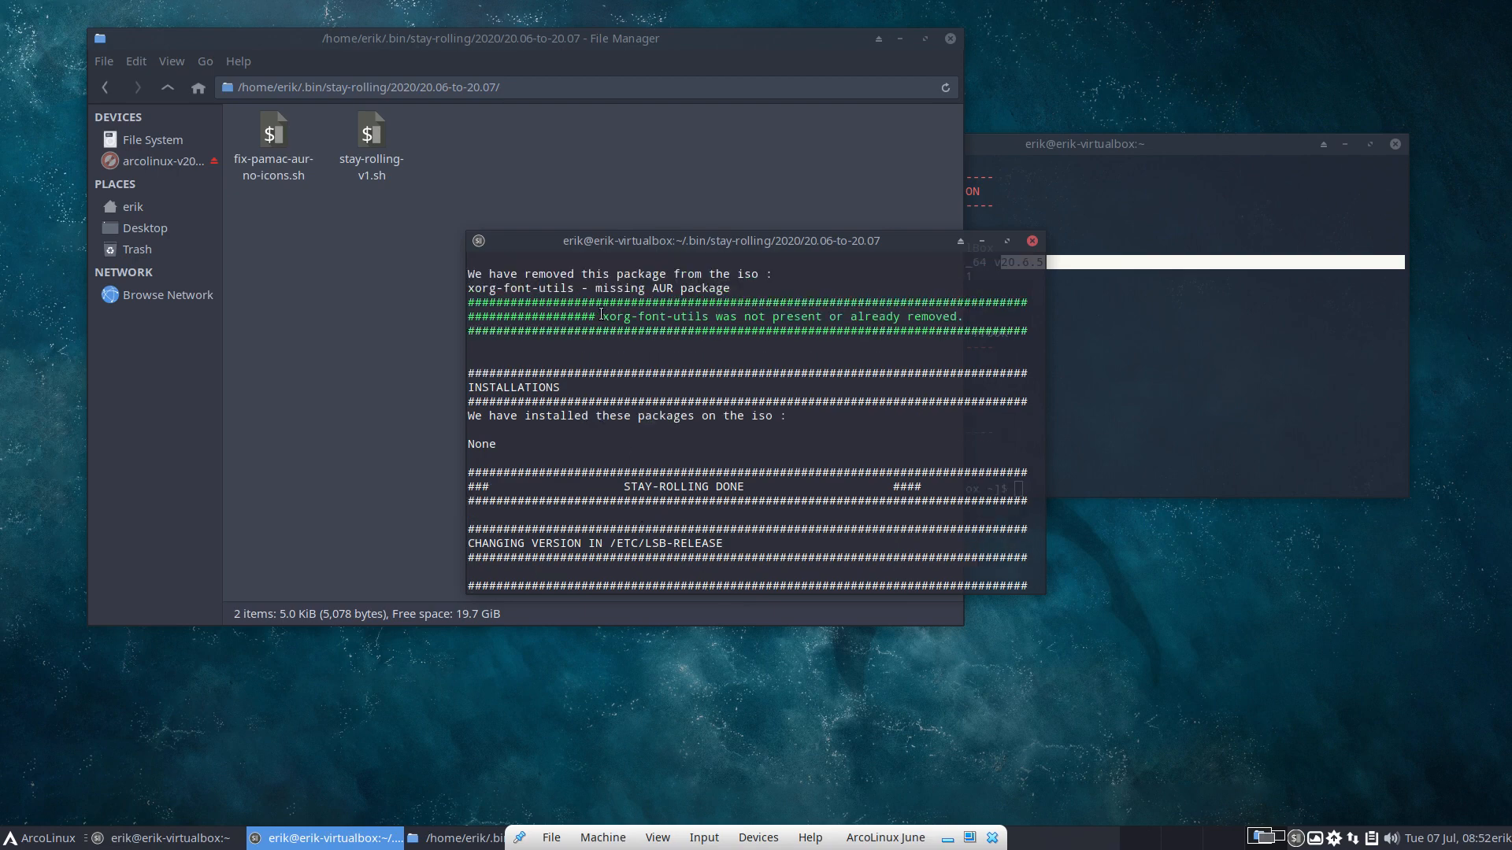
left_click_drag(590, 315, 823, 315)
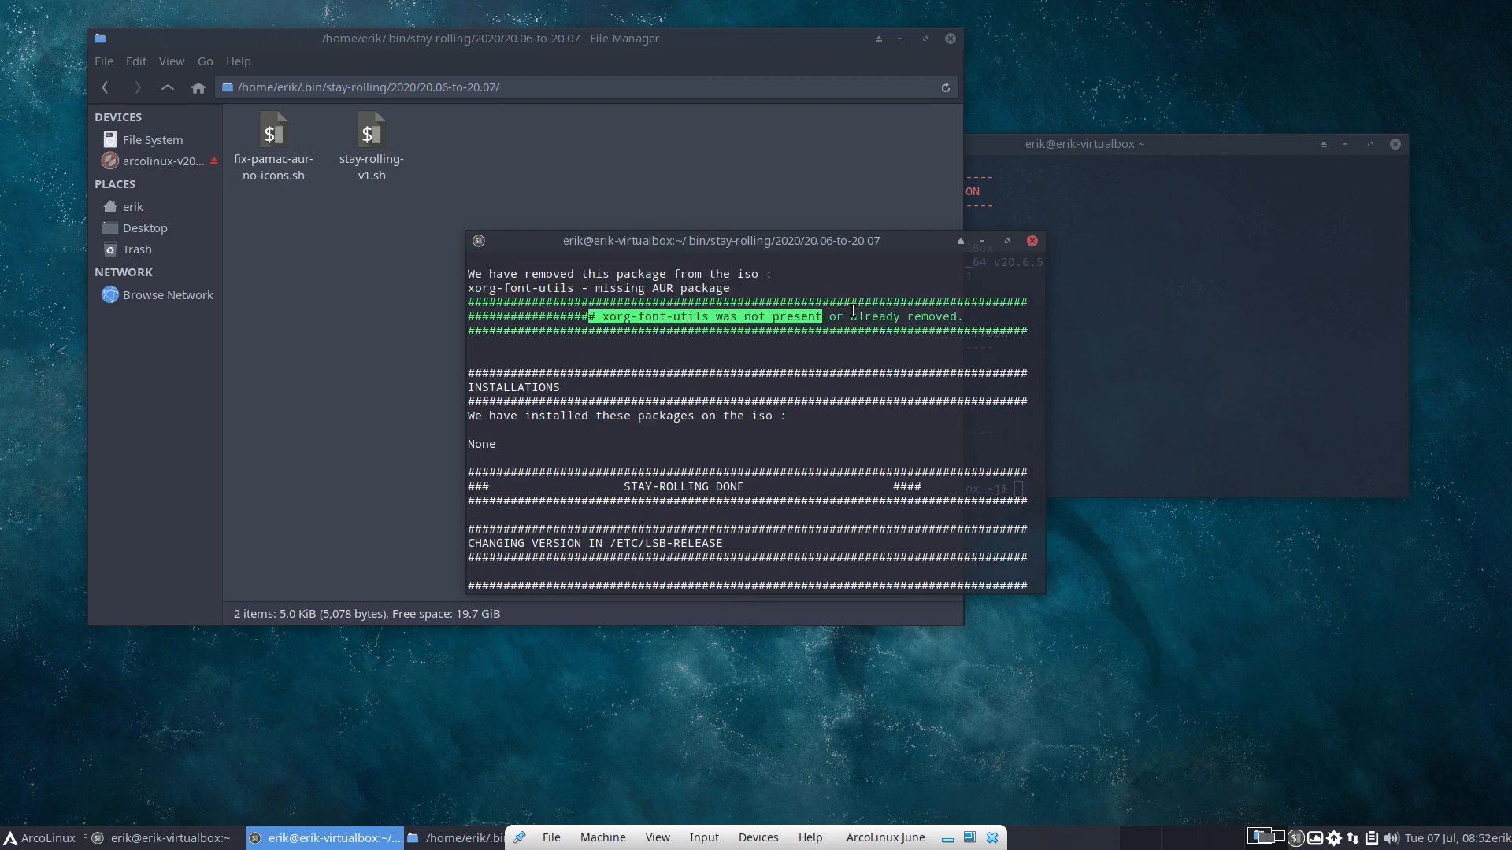
left_click(854, 313)
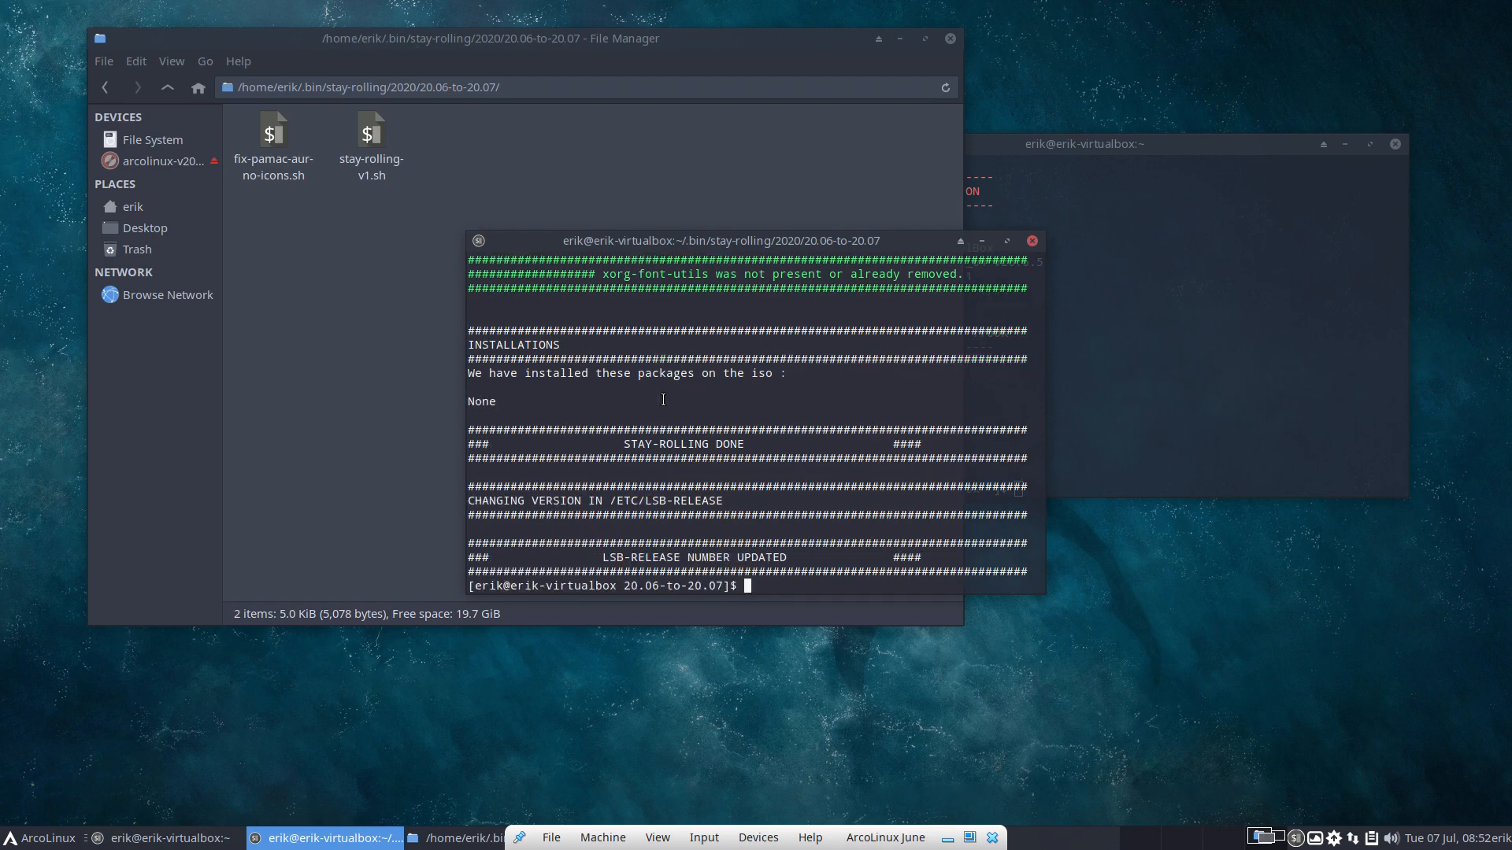
scroll(663, 399, "up", 6)
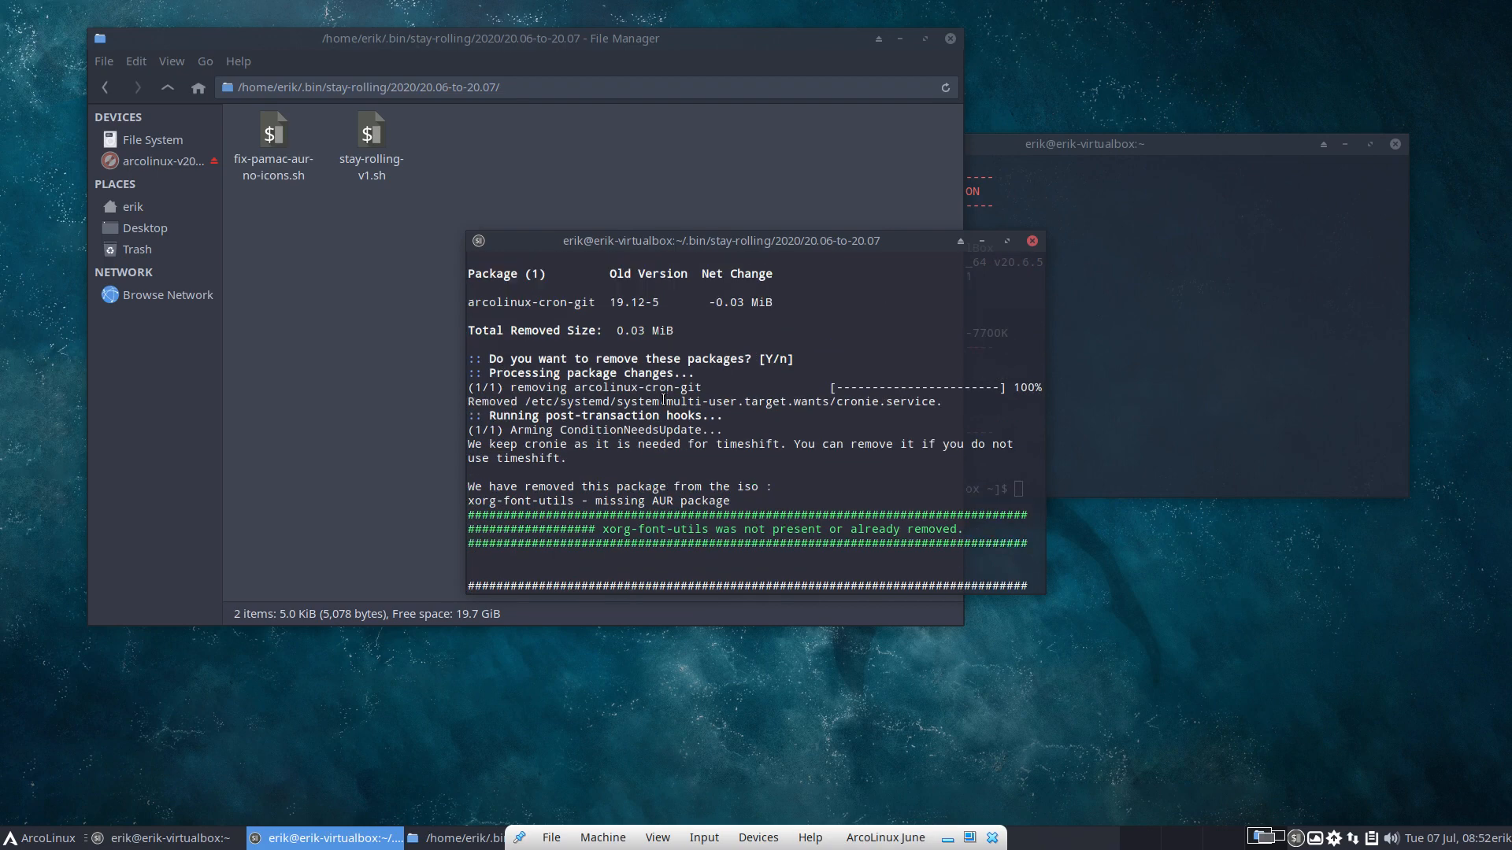
scroll(663, 399, "up", 5)
scroll(664, 399, "down", 11)
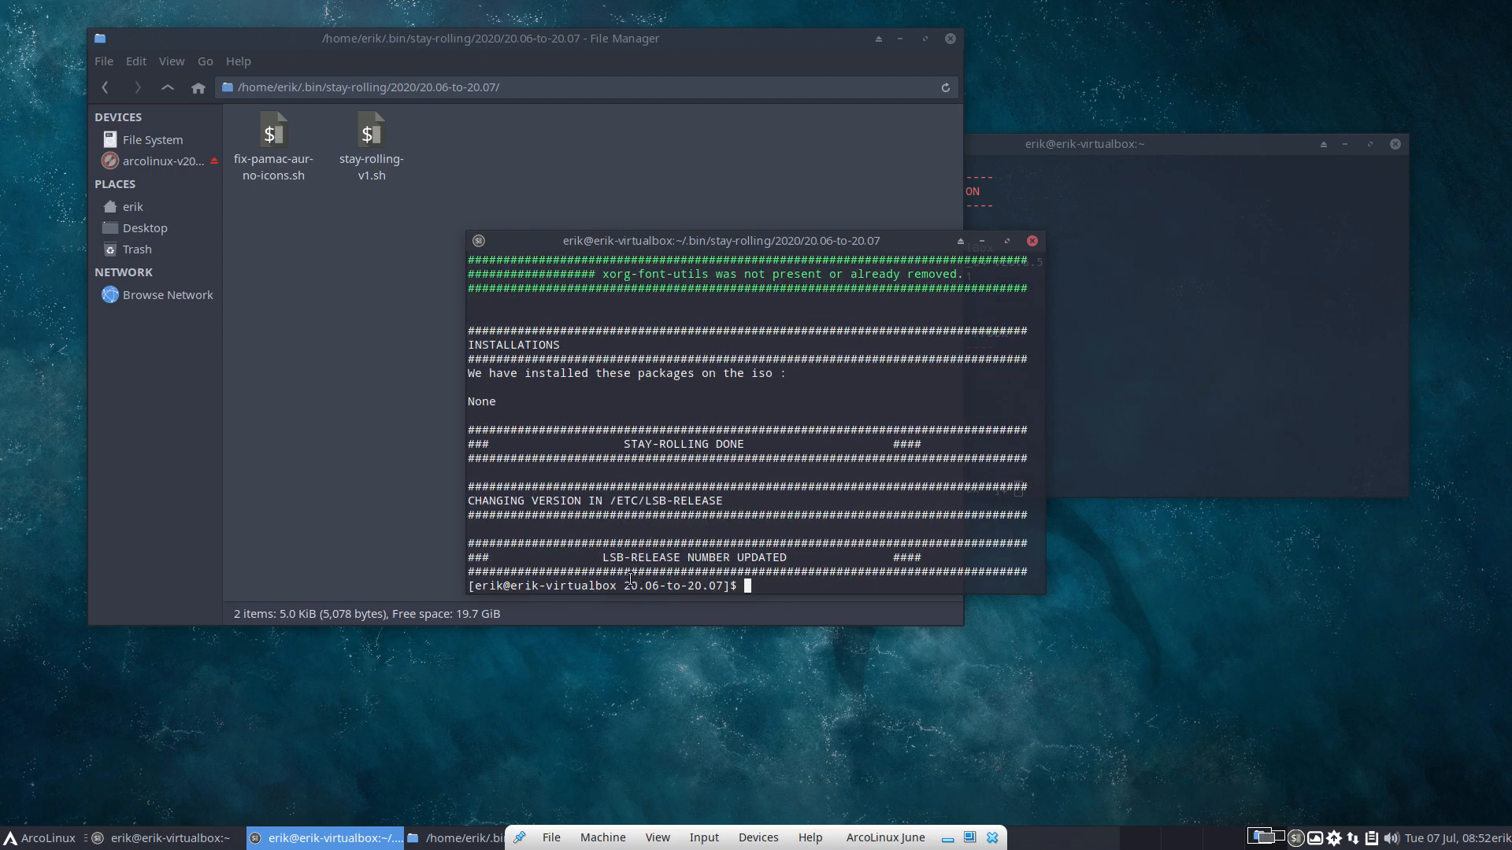
left_click_drag(608, 557, 790, 556)
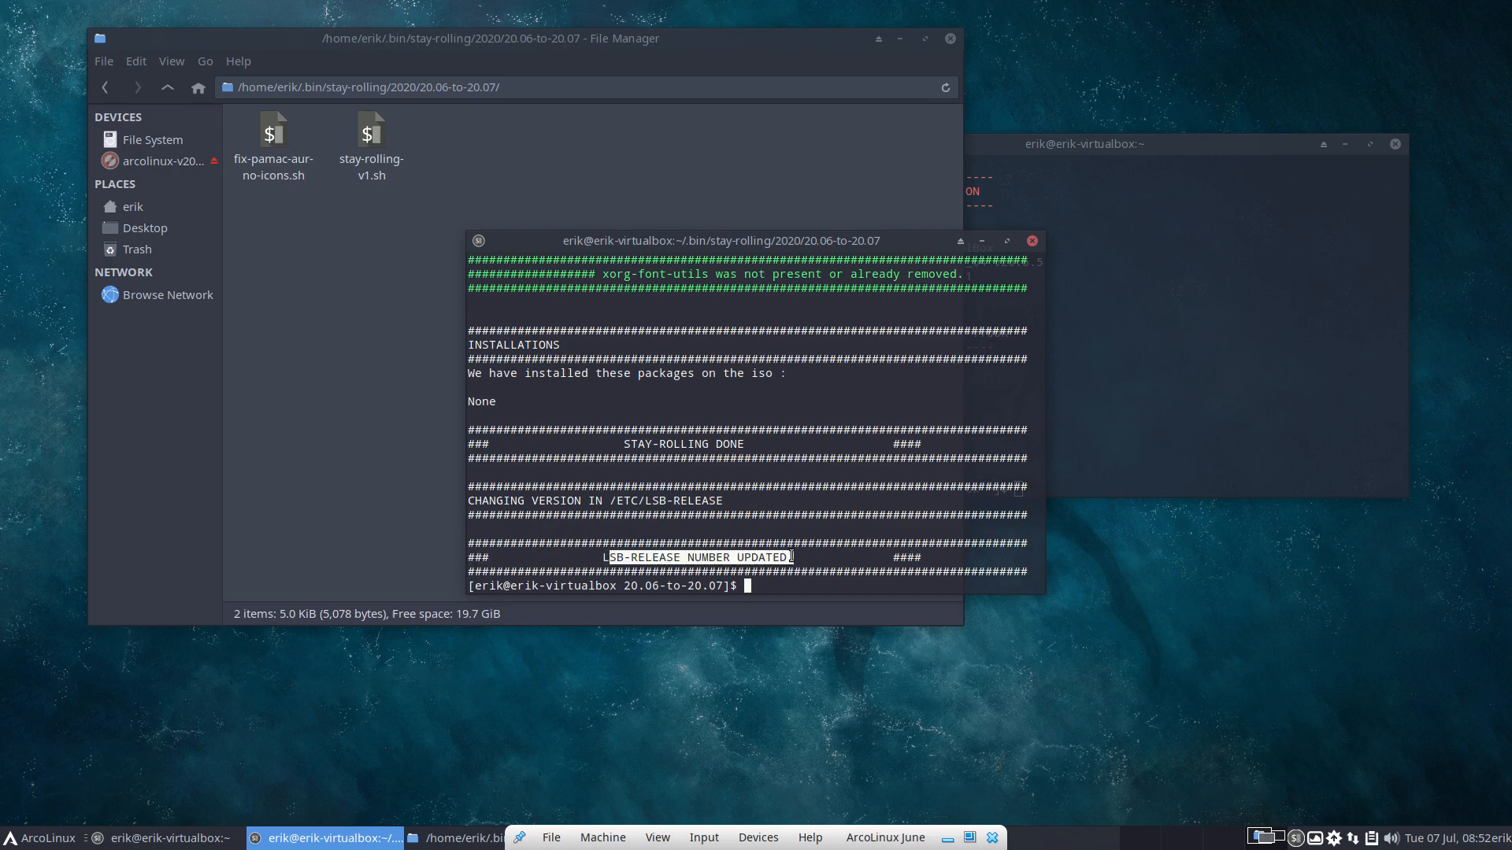
left_click(1031, 240)
Step: Run sysinfo in a new terminal and place it beside the older one to compare the ArcoLinux version numbers
left_click(1063, 261)
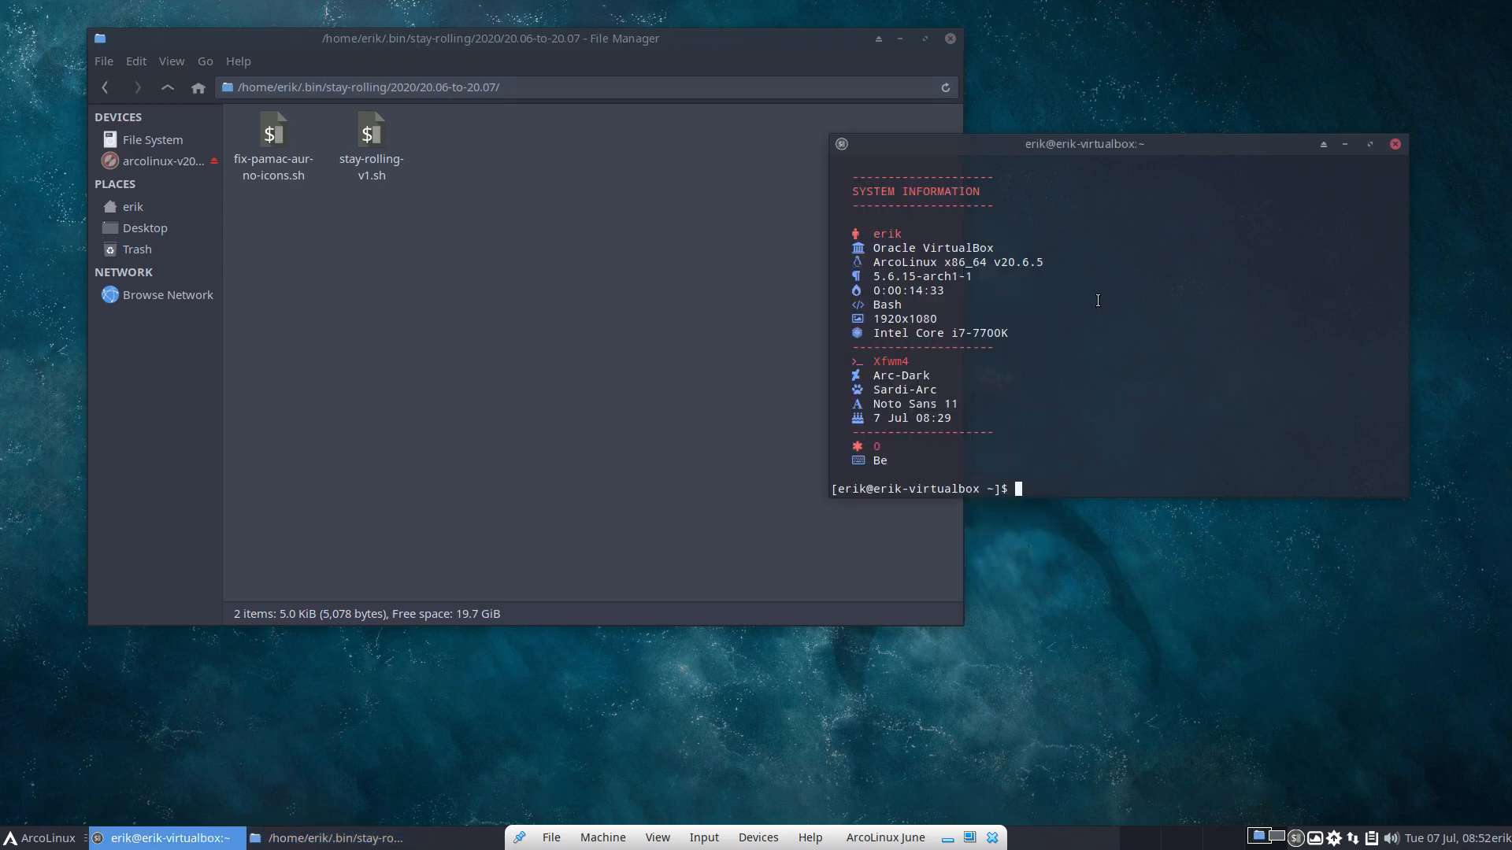
left_click_drag(989, 262, 1096, 280)
left_click(1081, 313)
key("ctrl+alt+t")
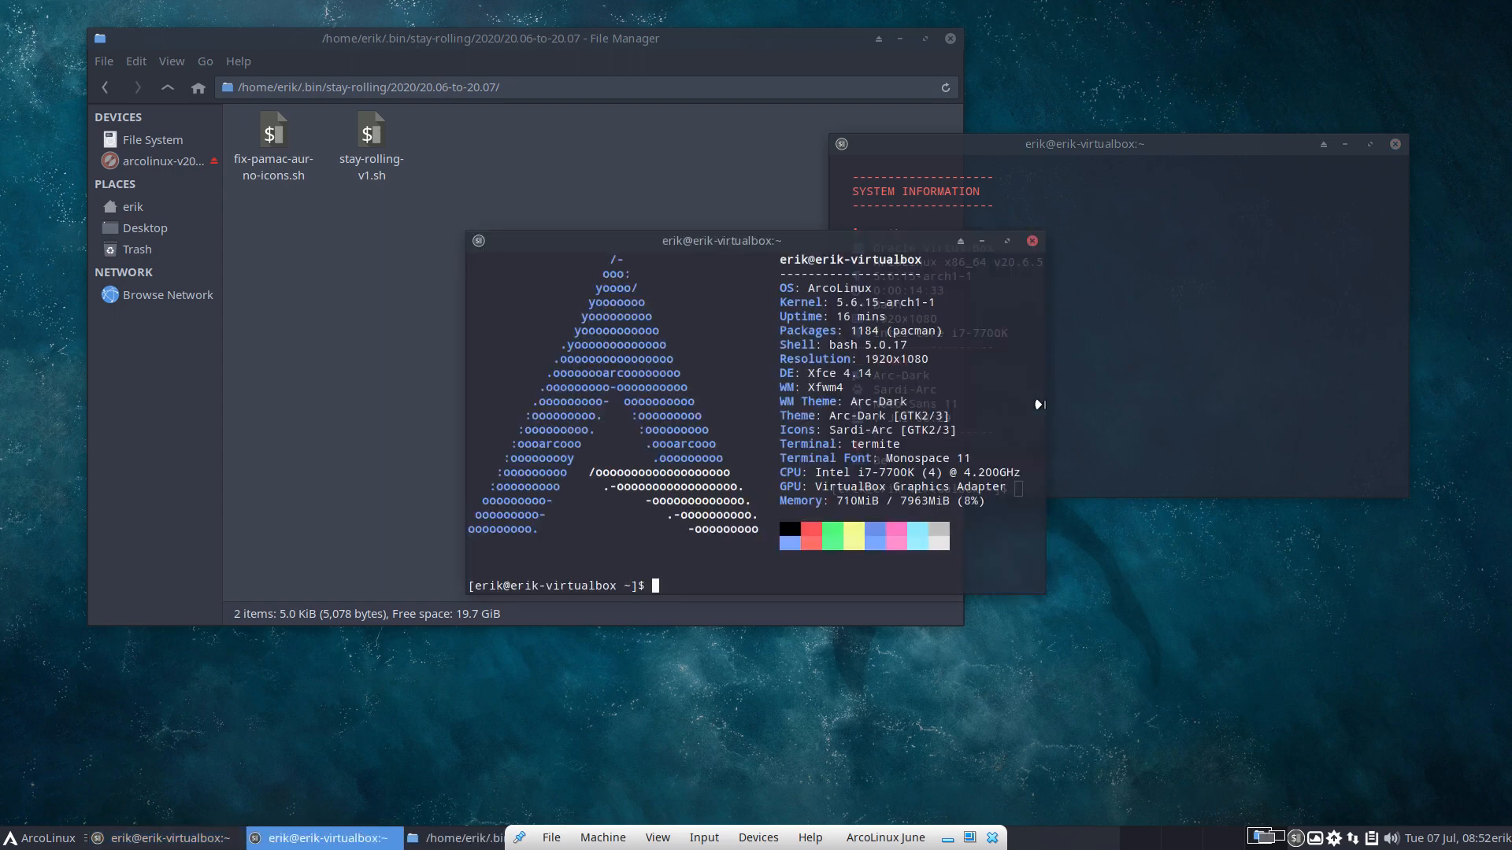
type("sysinfo")
key("Return")
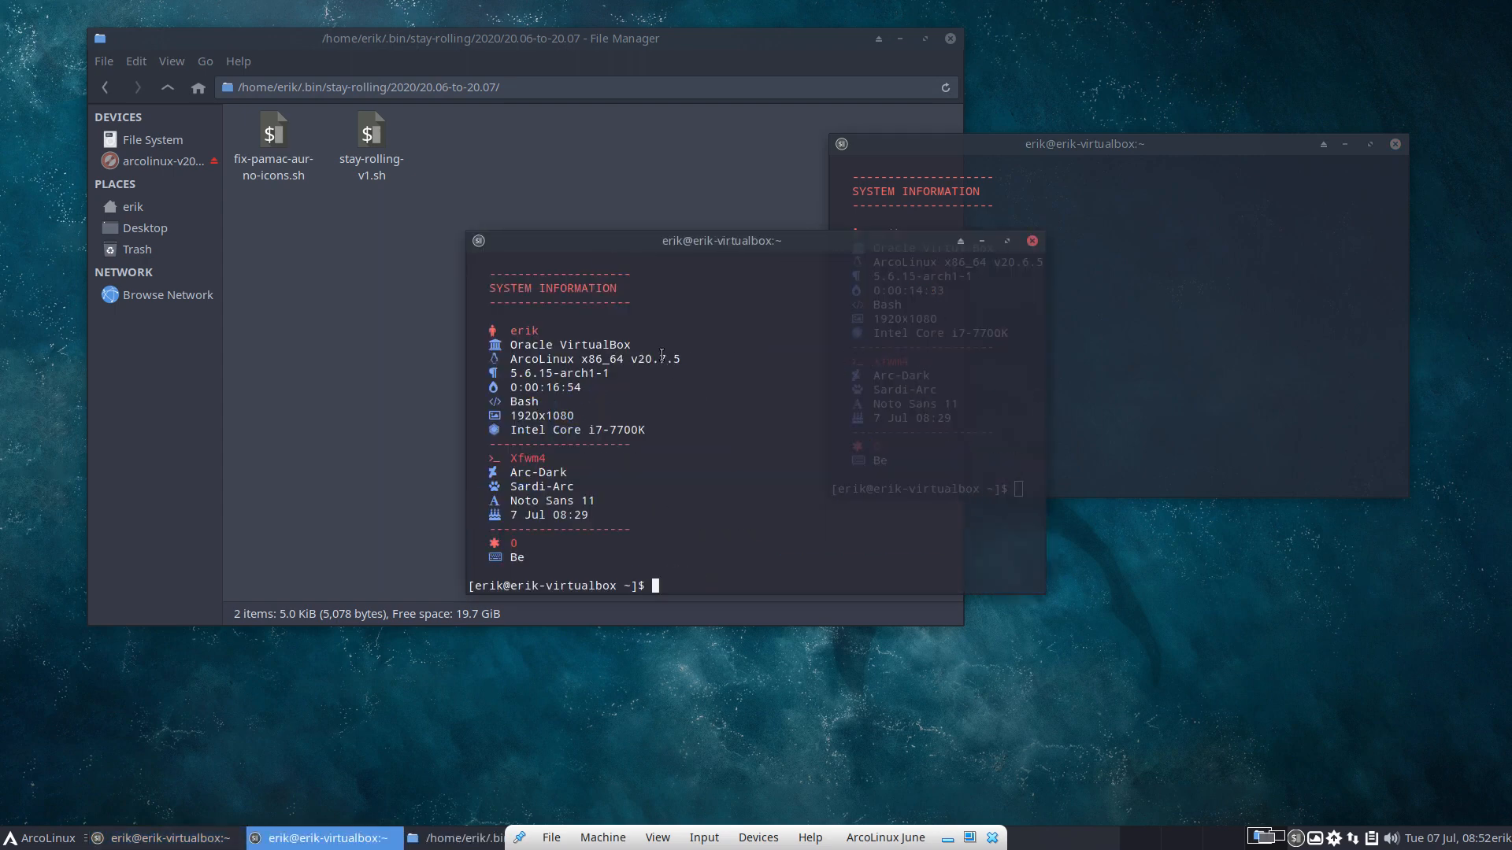
left_click_drag(638, 359, 682, 359)
left_click_drag(775, 240, 535, 323)
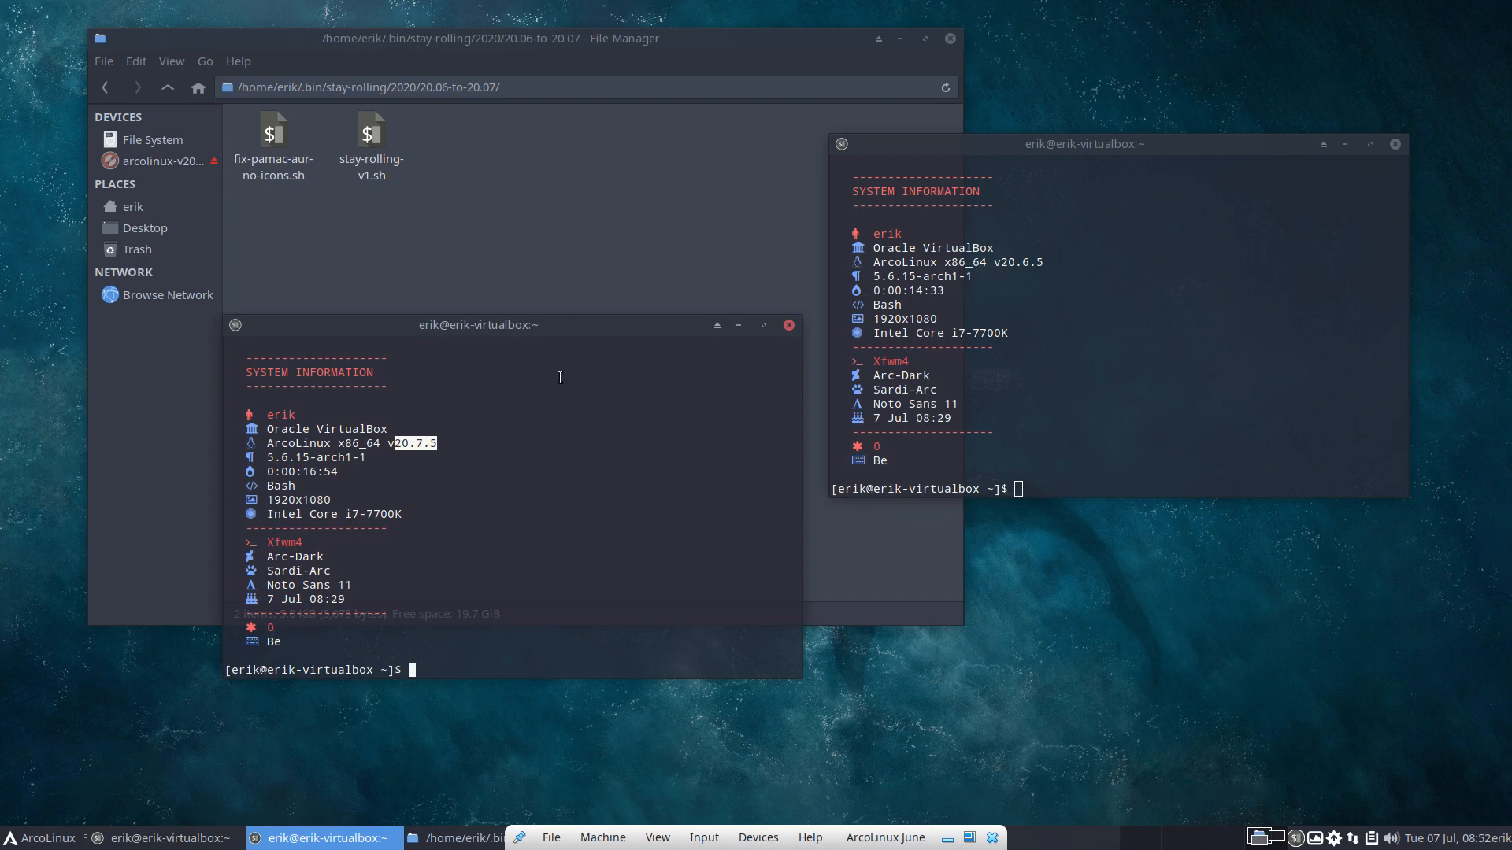
Step: Close both terminals and open the lsb-release file from the /etc folder in the text editor
left_click(1393, 143)
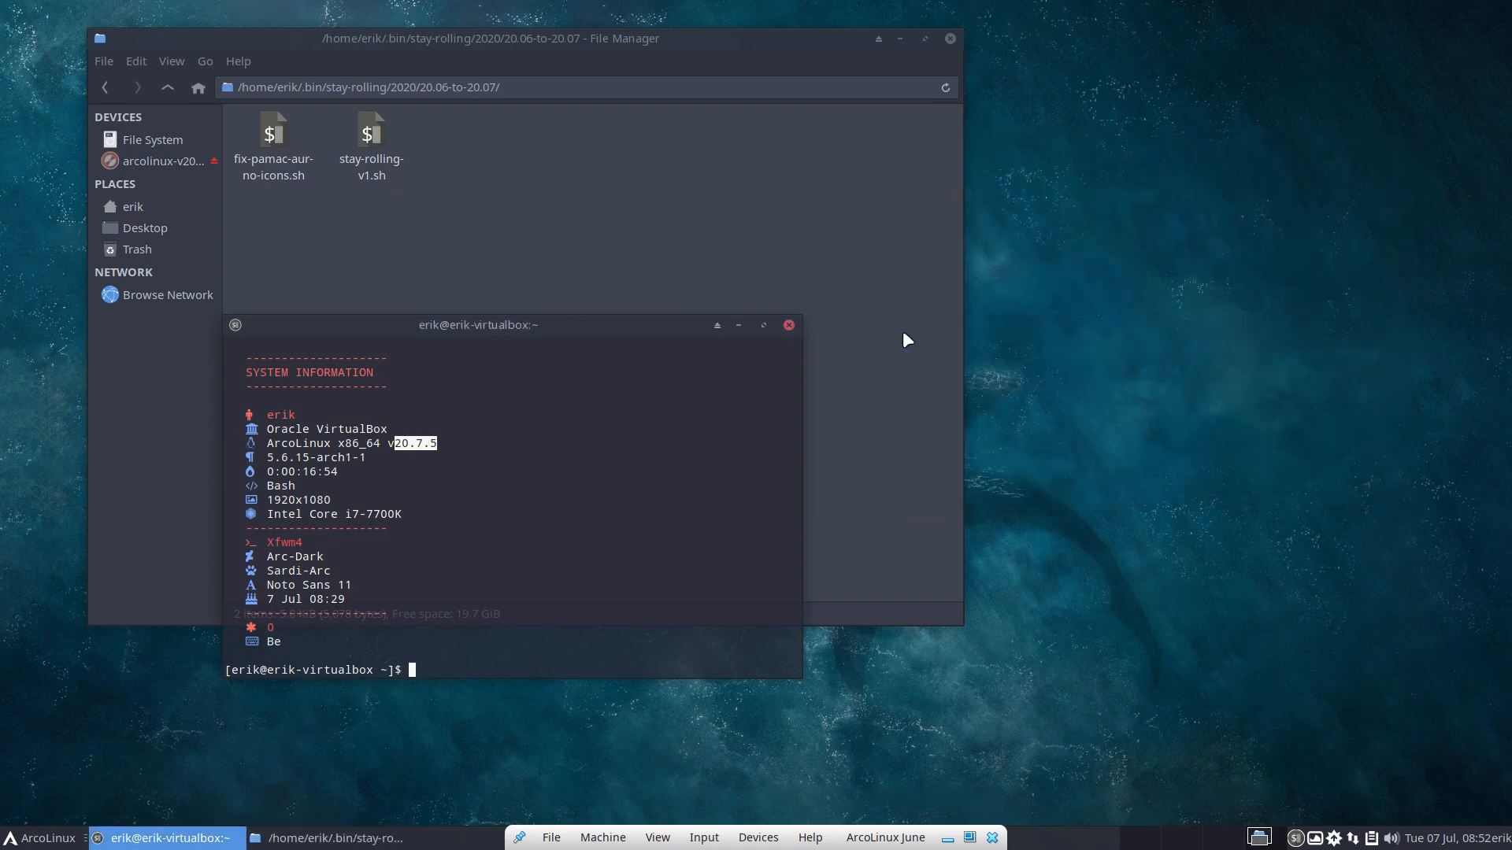
left_click(788, 325)
left_click(173, 135)
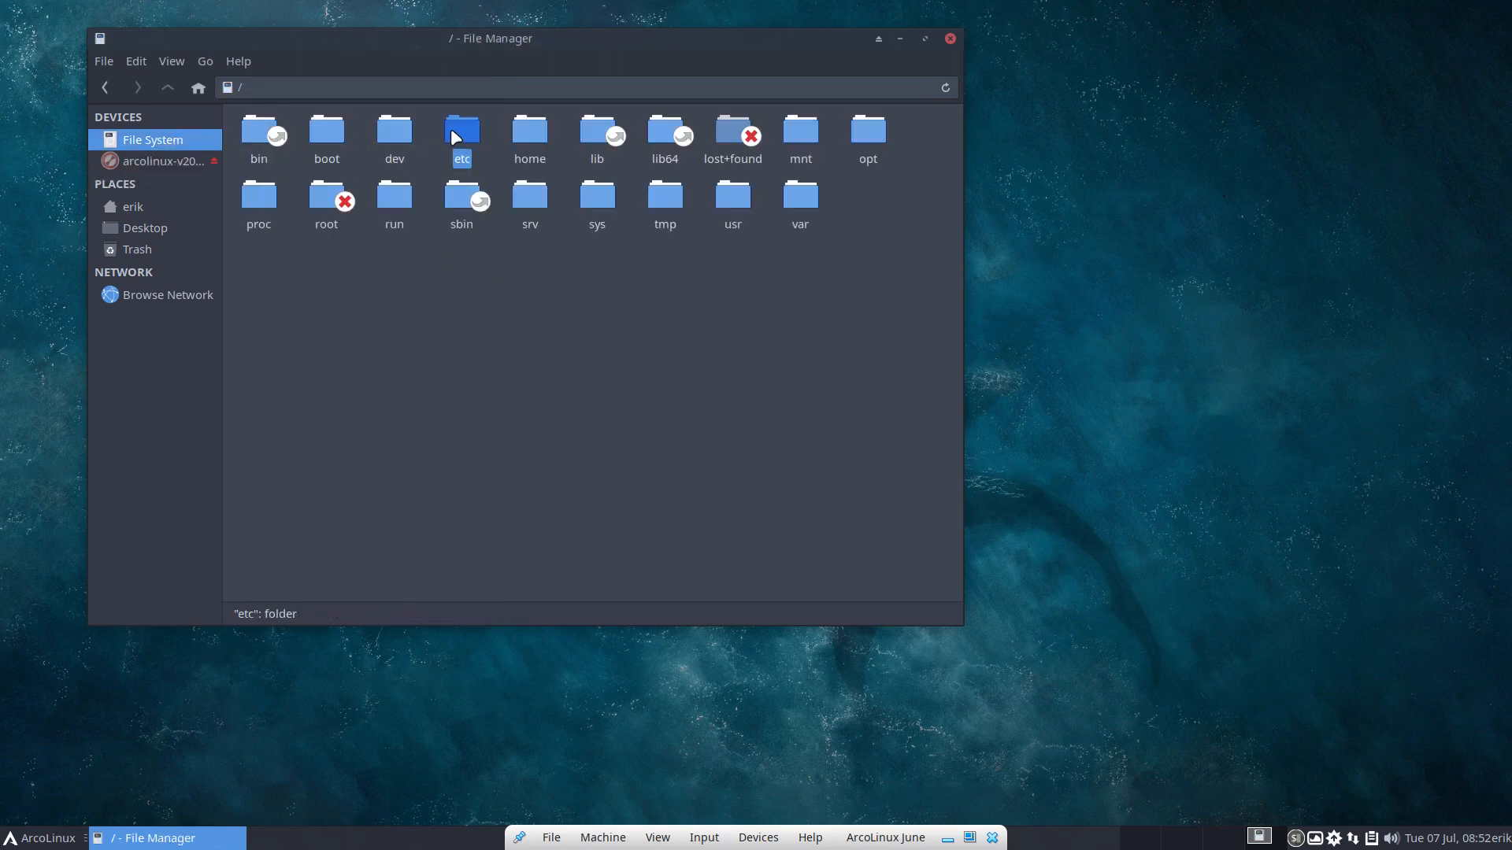
double_click(450, 130)
type("lsb")
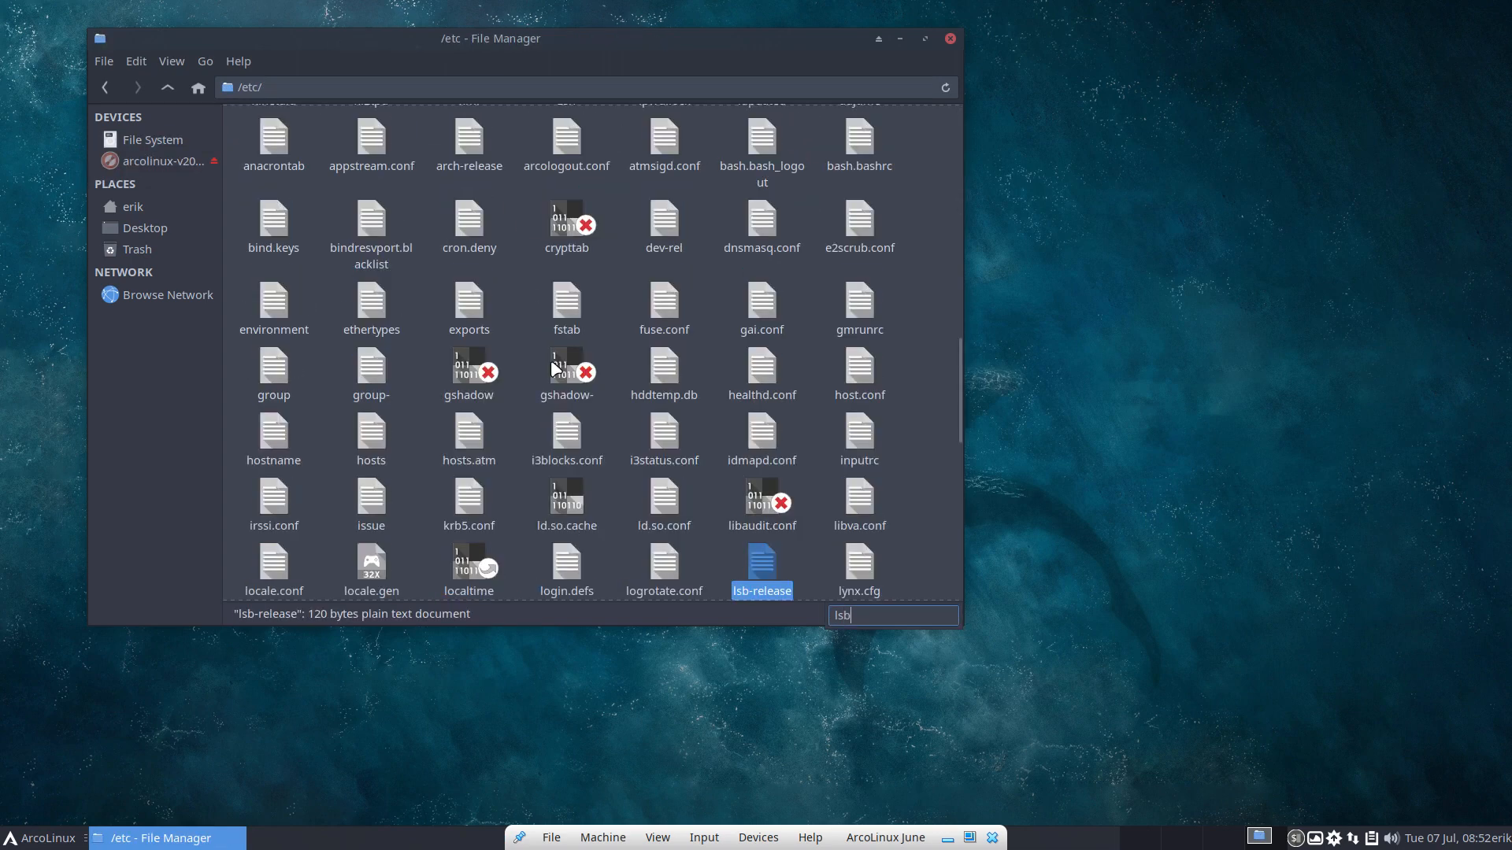
double_click(770, 581)
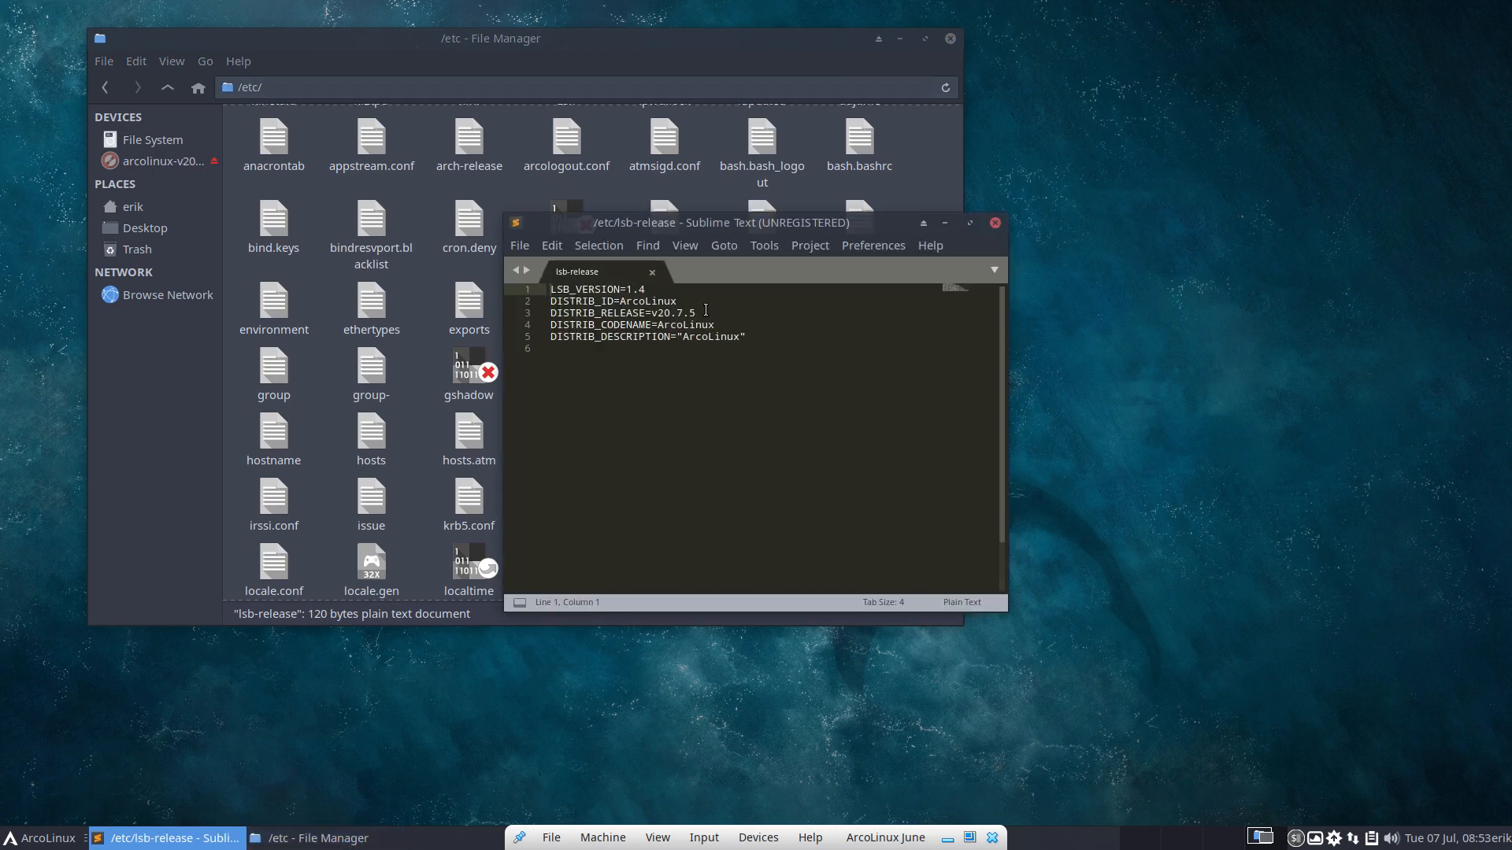
Step: Append 555555 to the DISTRIB_RELEASE value in lsb-release and save the file, entering the account password
left_click(738, 322)
type("555555")
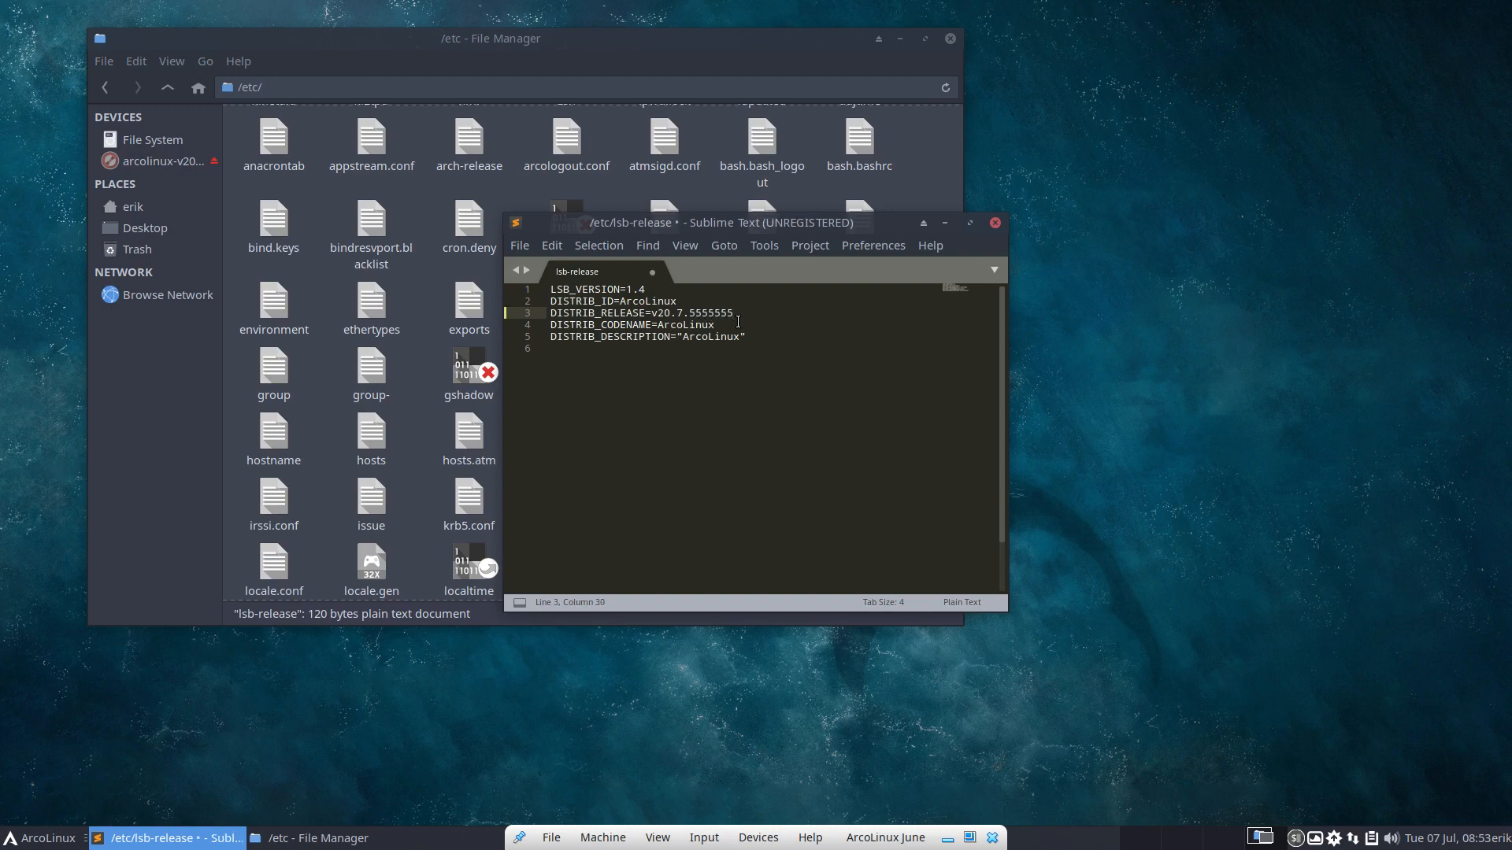
key("ctrl+s")
type("••••")
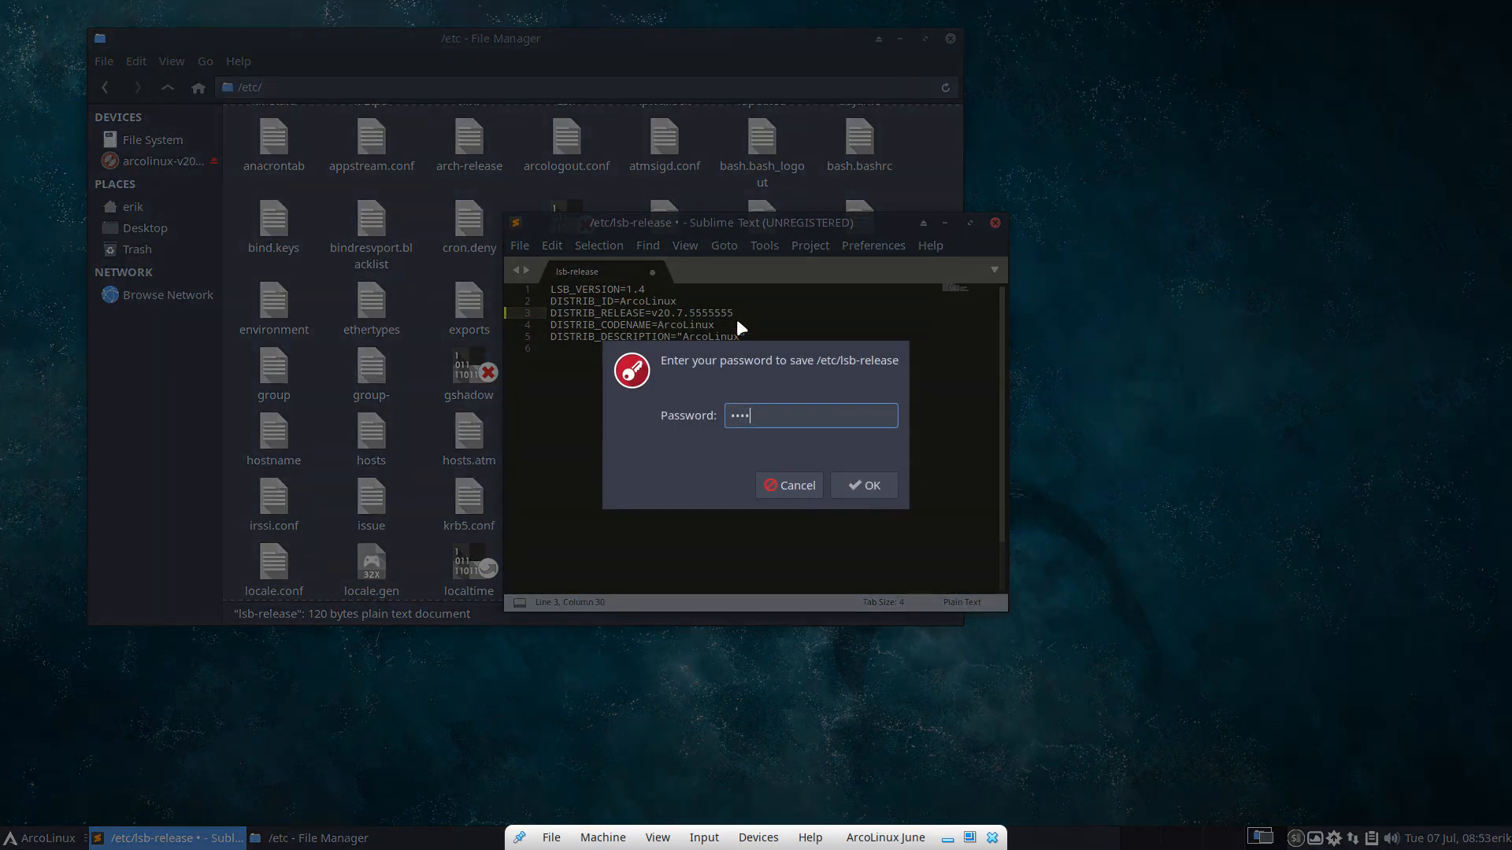
key("Return")
Step: Run sysinfo in a new terminal and highlight the ArcoLinux version number in its output
key("ctrl+alt+t")
type("sys")
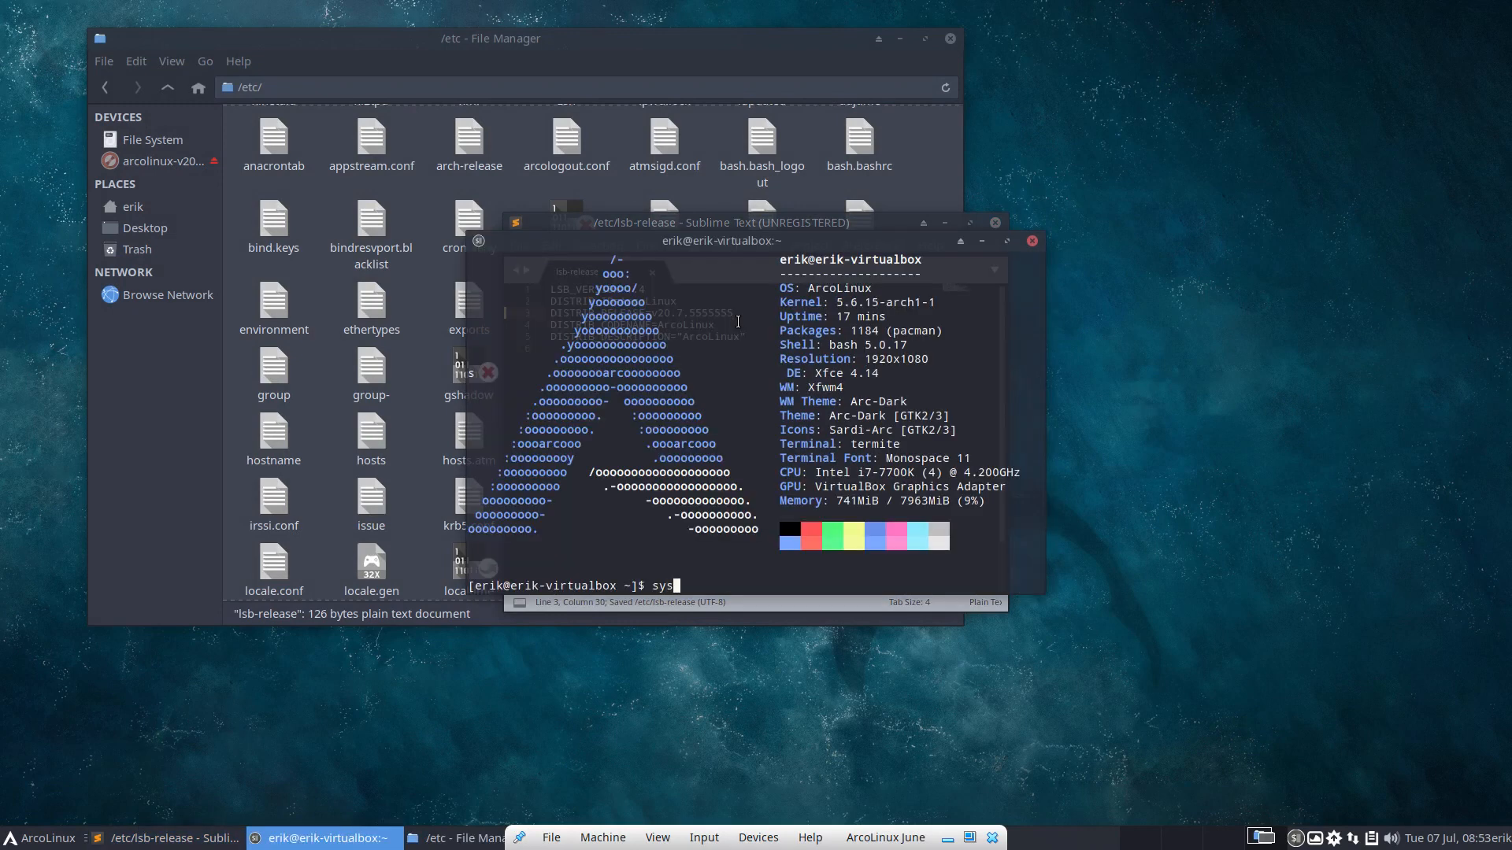
type("info")
key("Return")
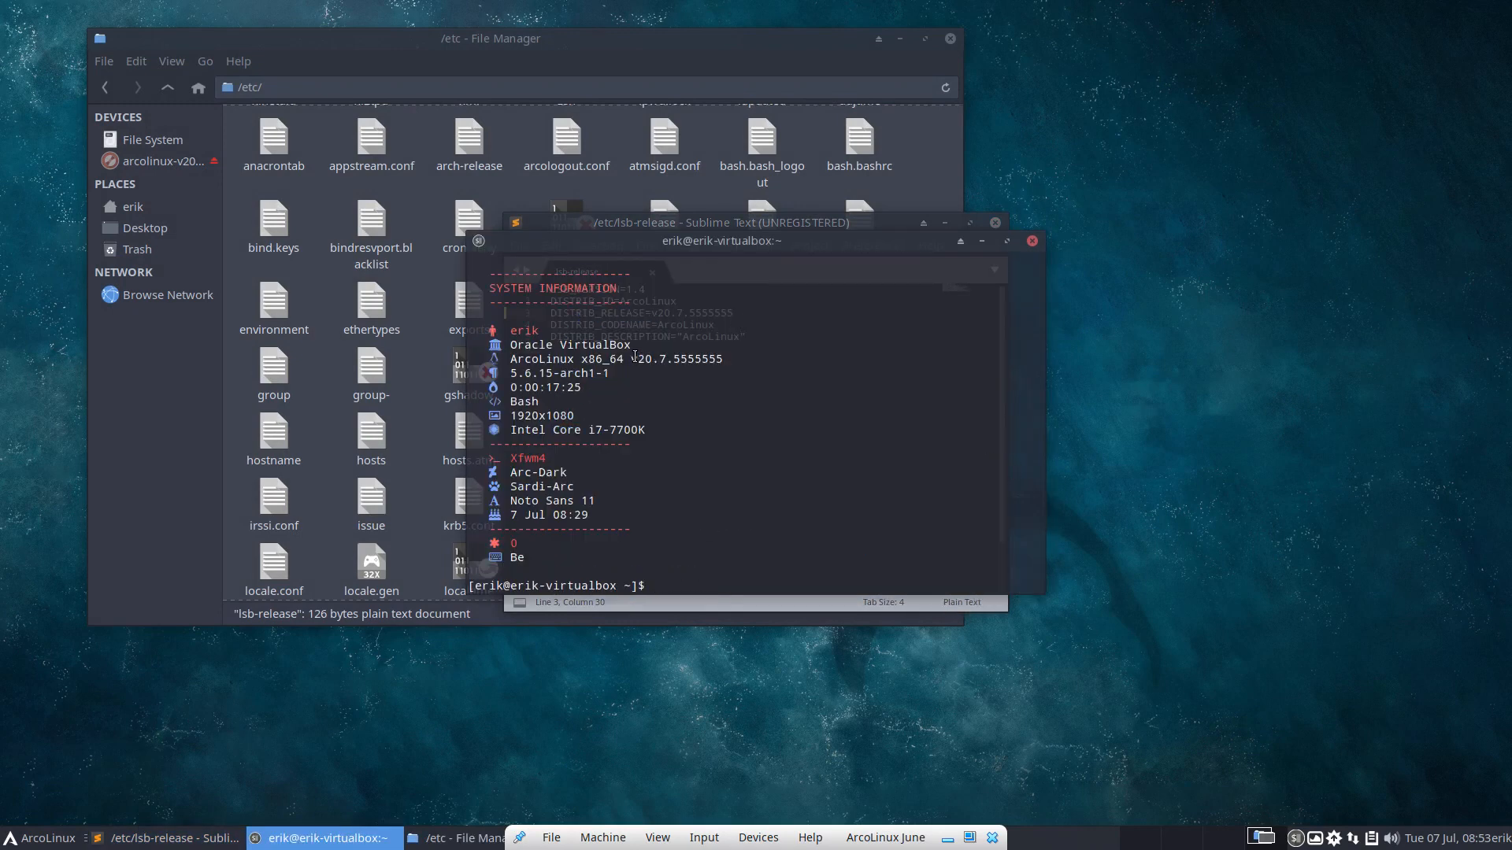
left_click_drag(632, 359, 724, 358)
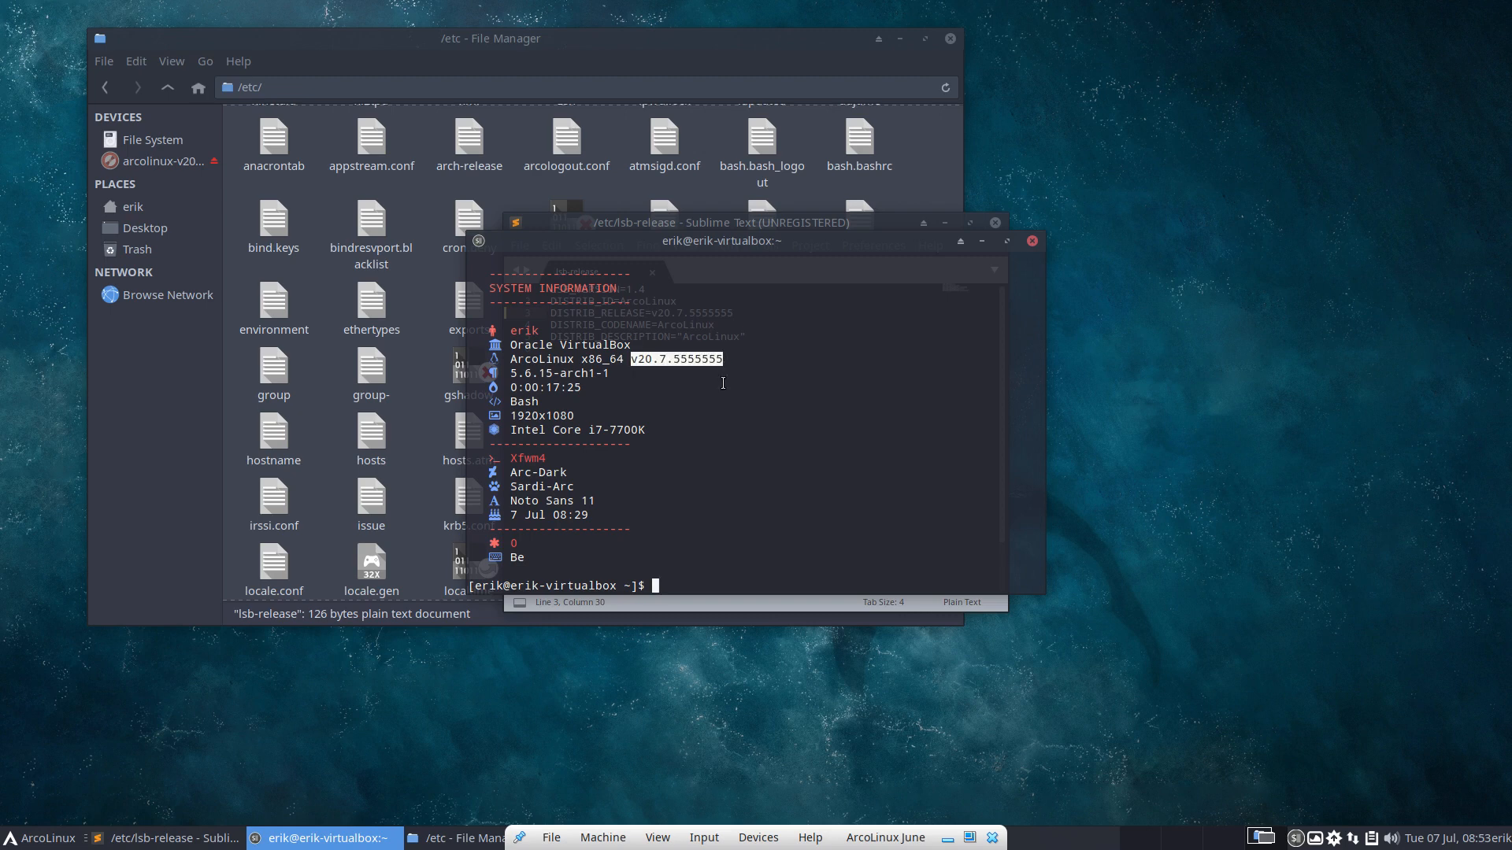
Step: Restore DISTRIB_RELEASE to v20.7.5 in lsb-release, save it with the account password, and close the text editor
left_click_drag(786, 227, 1258, 328)
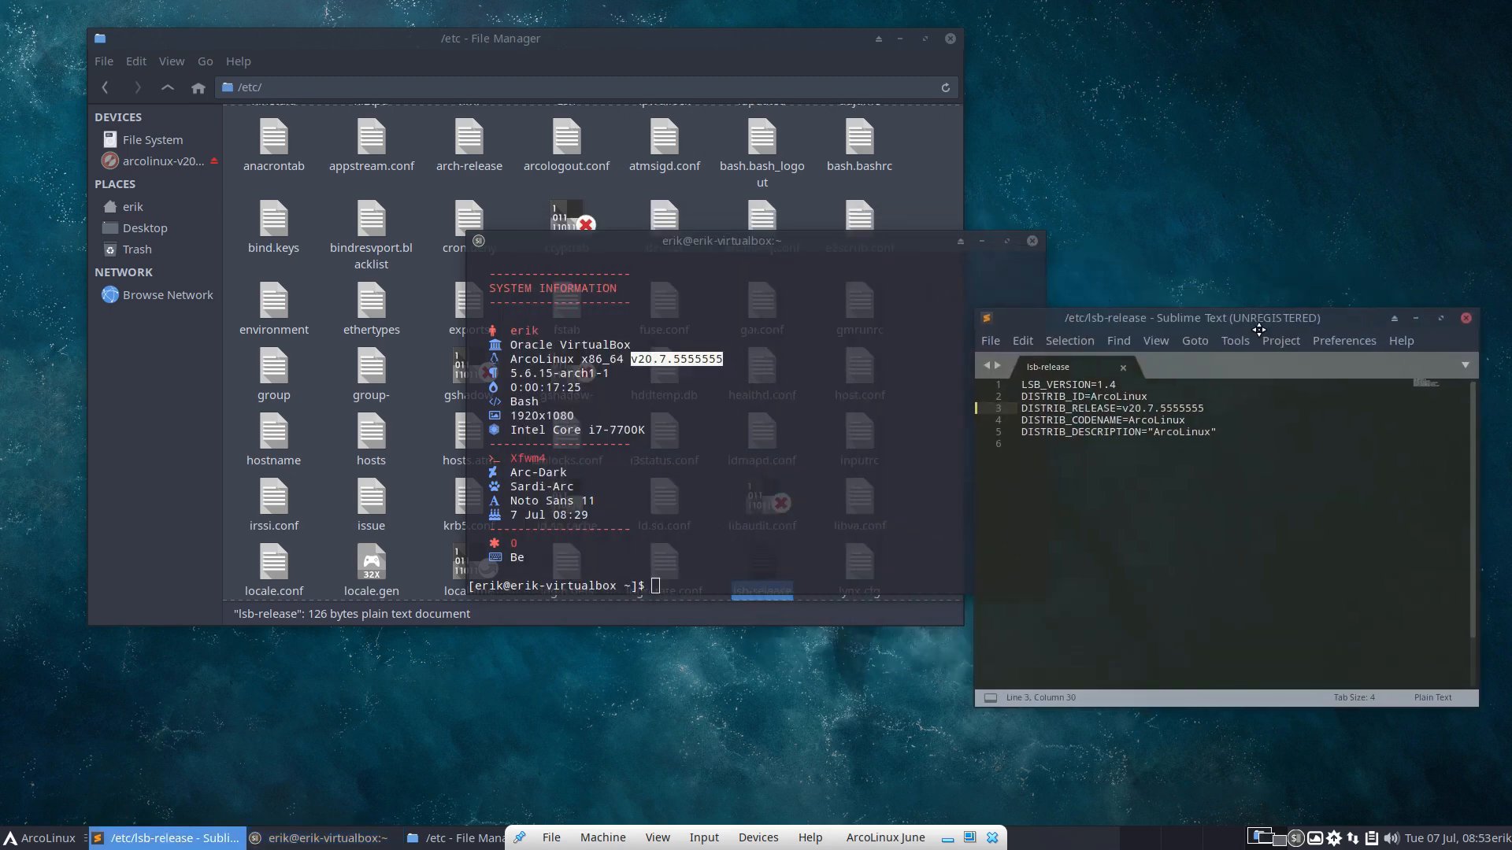
key("BackSpace")
key("BackSpace")
key("BackSpace")
key("BackSpace")
key("BackSpace")
key("BackSpace")
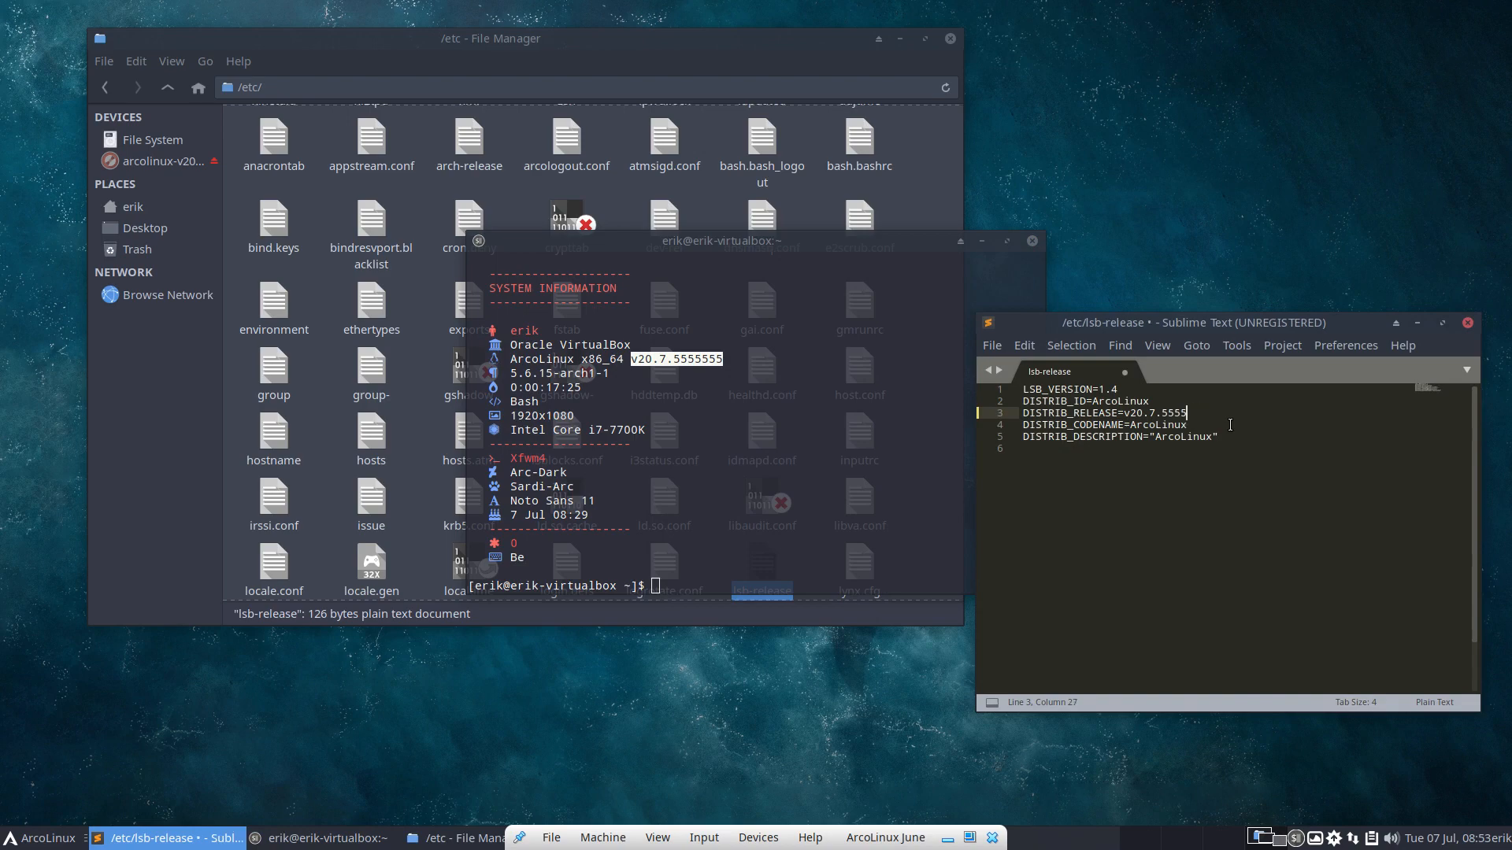
key("ctrl+s")
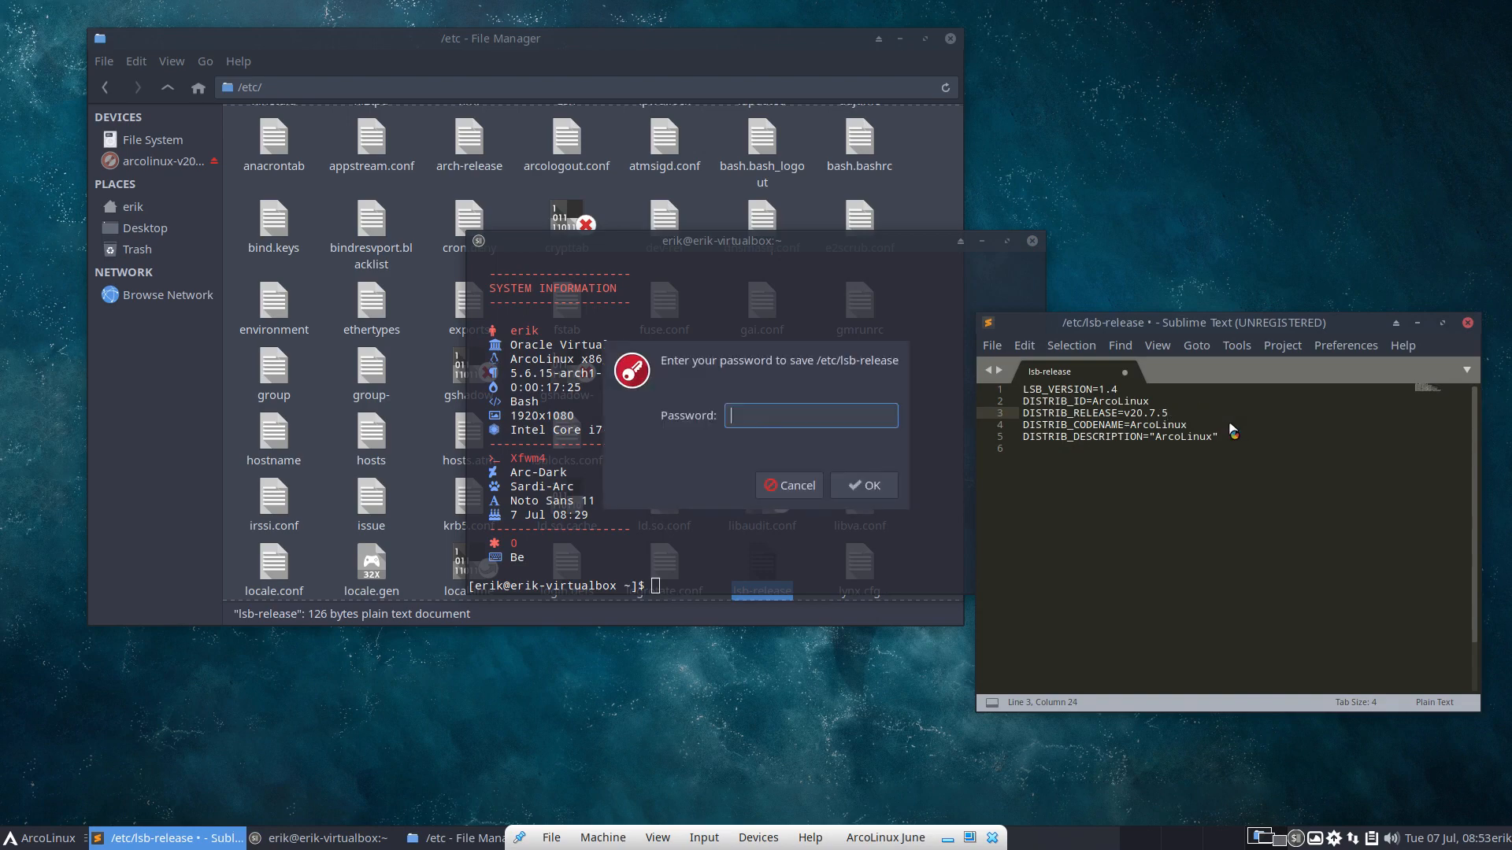
type("••••")
key("Return")
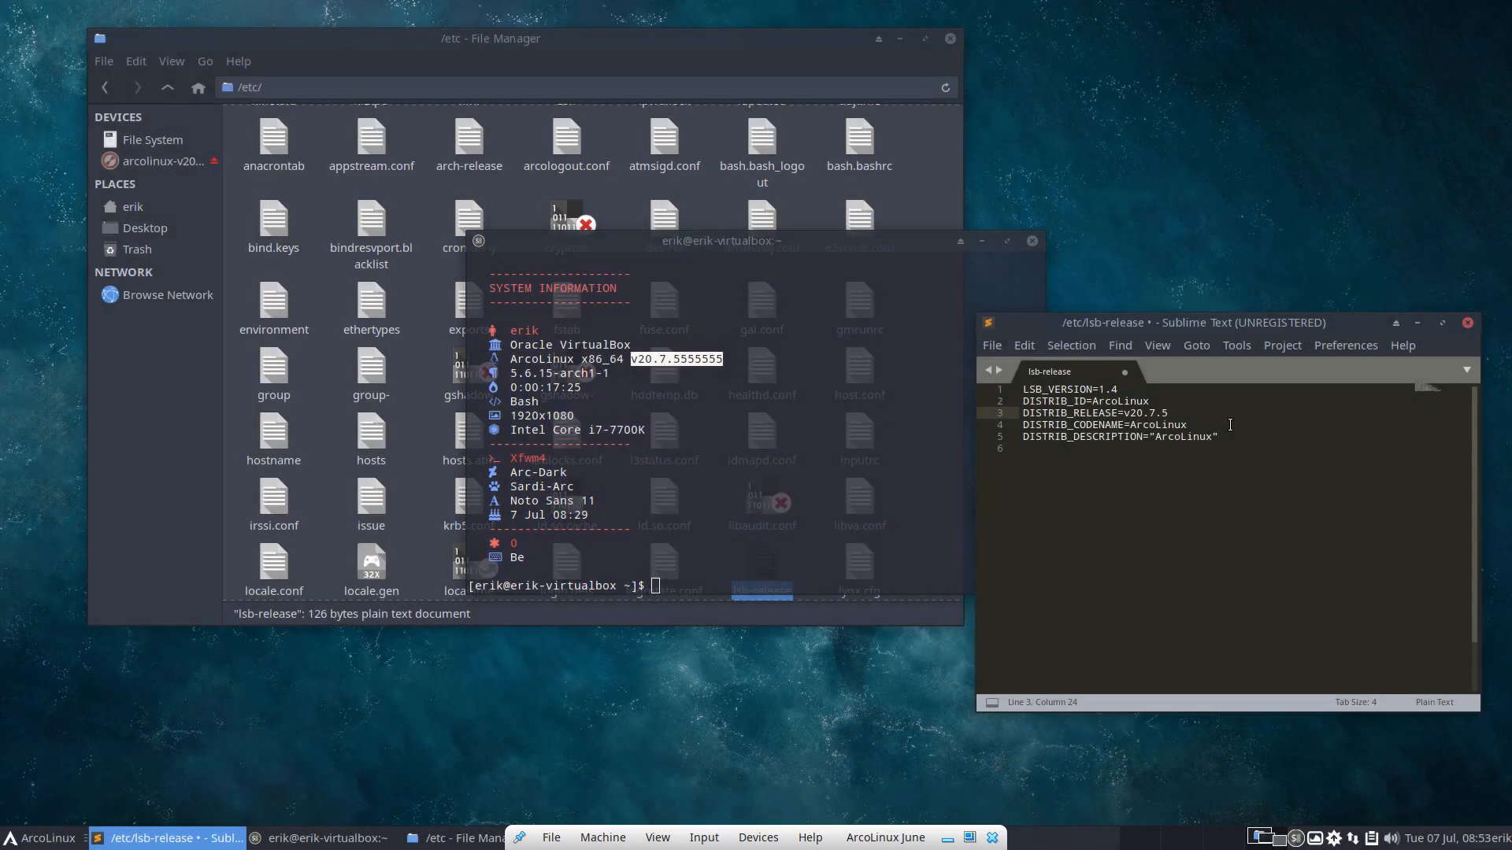
left_click(1468, 324)
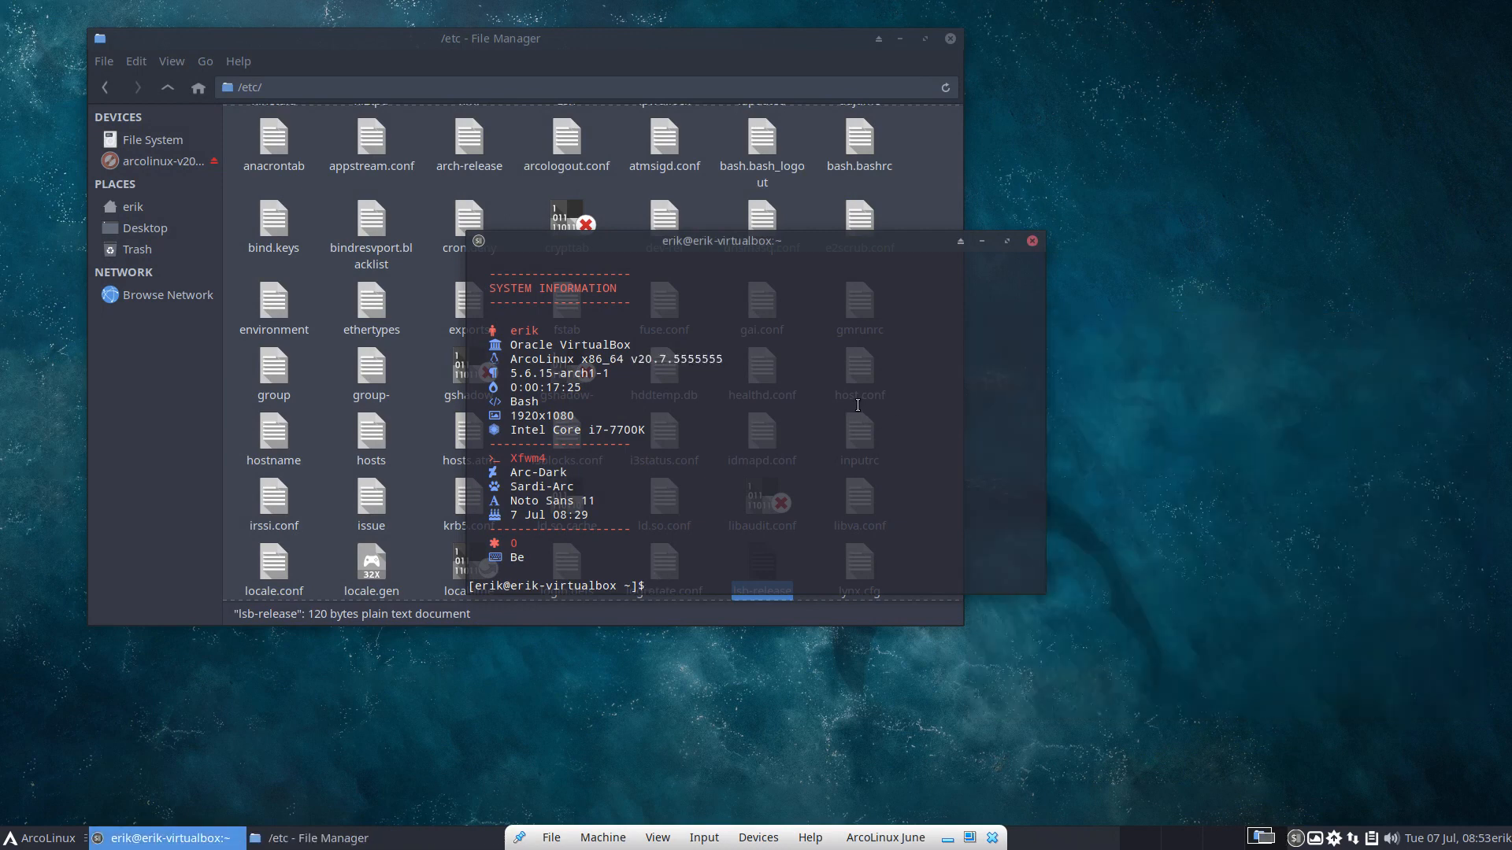
Step: Rerun sysinfo to check the ArcoLinux version, and close the terminal and the file manager
key("Up")
key("Return")
left_click(1031, 240)
left_click(951, 40)
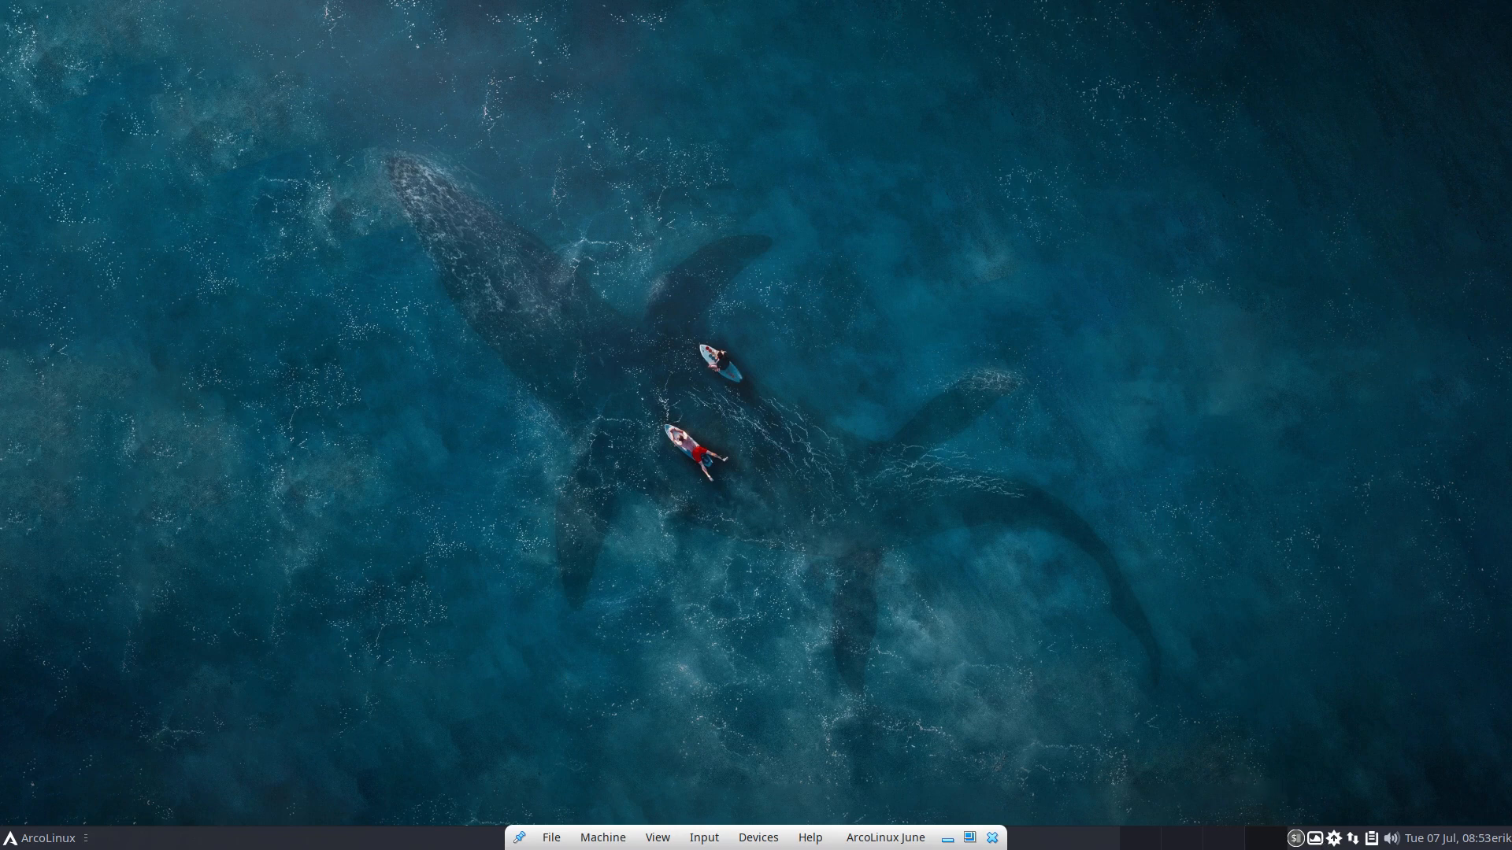
Step: Open Variety's wallpaper selector and try the two beach surf wallpapers and the misty mountain lake
left_click(1315, 838)
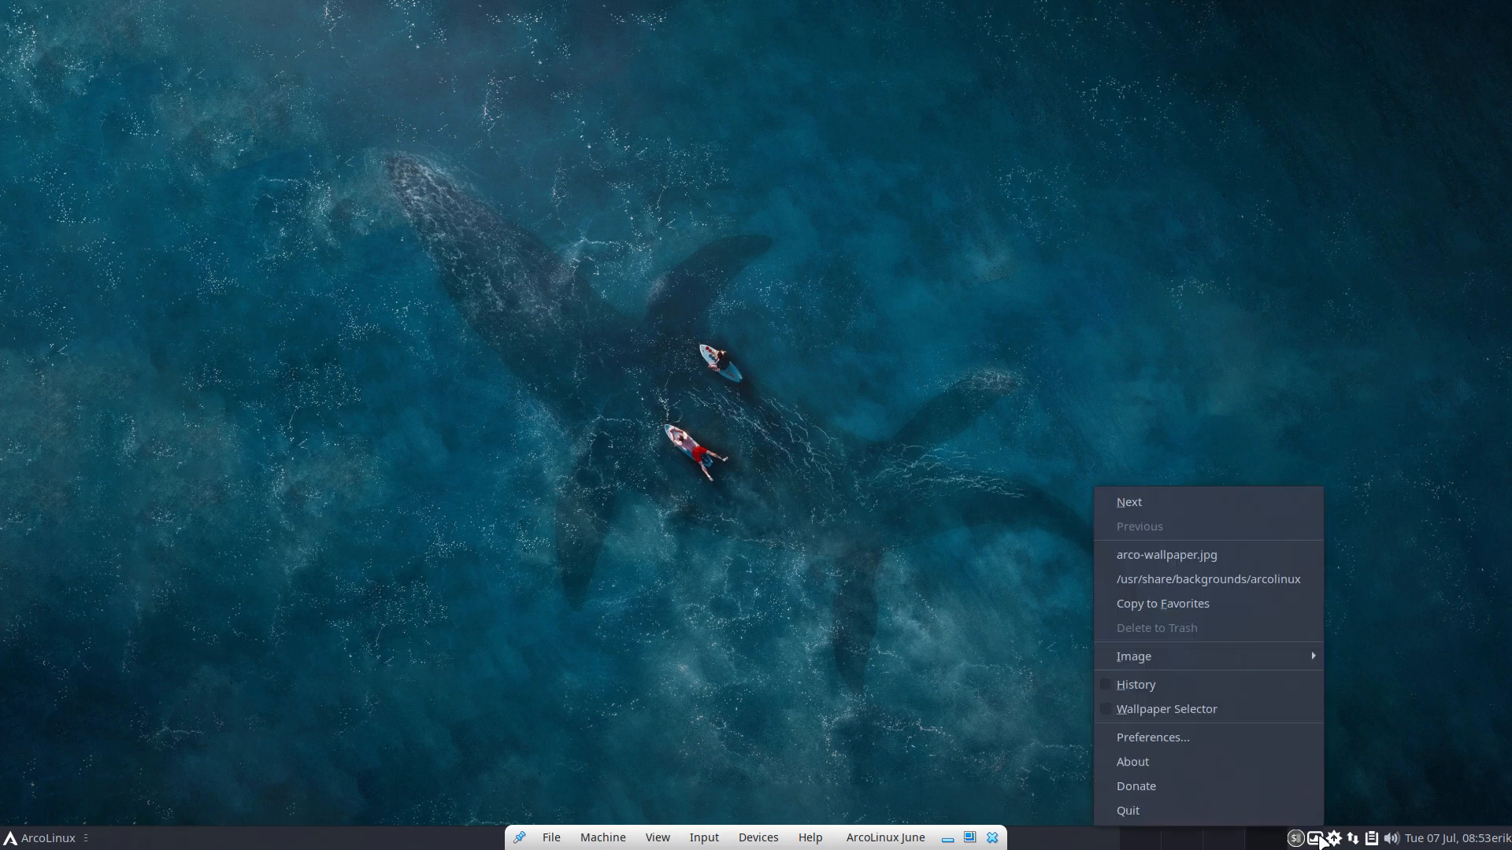
left_click(1198, 709)
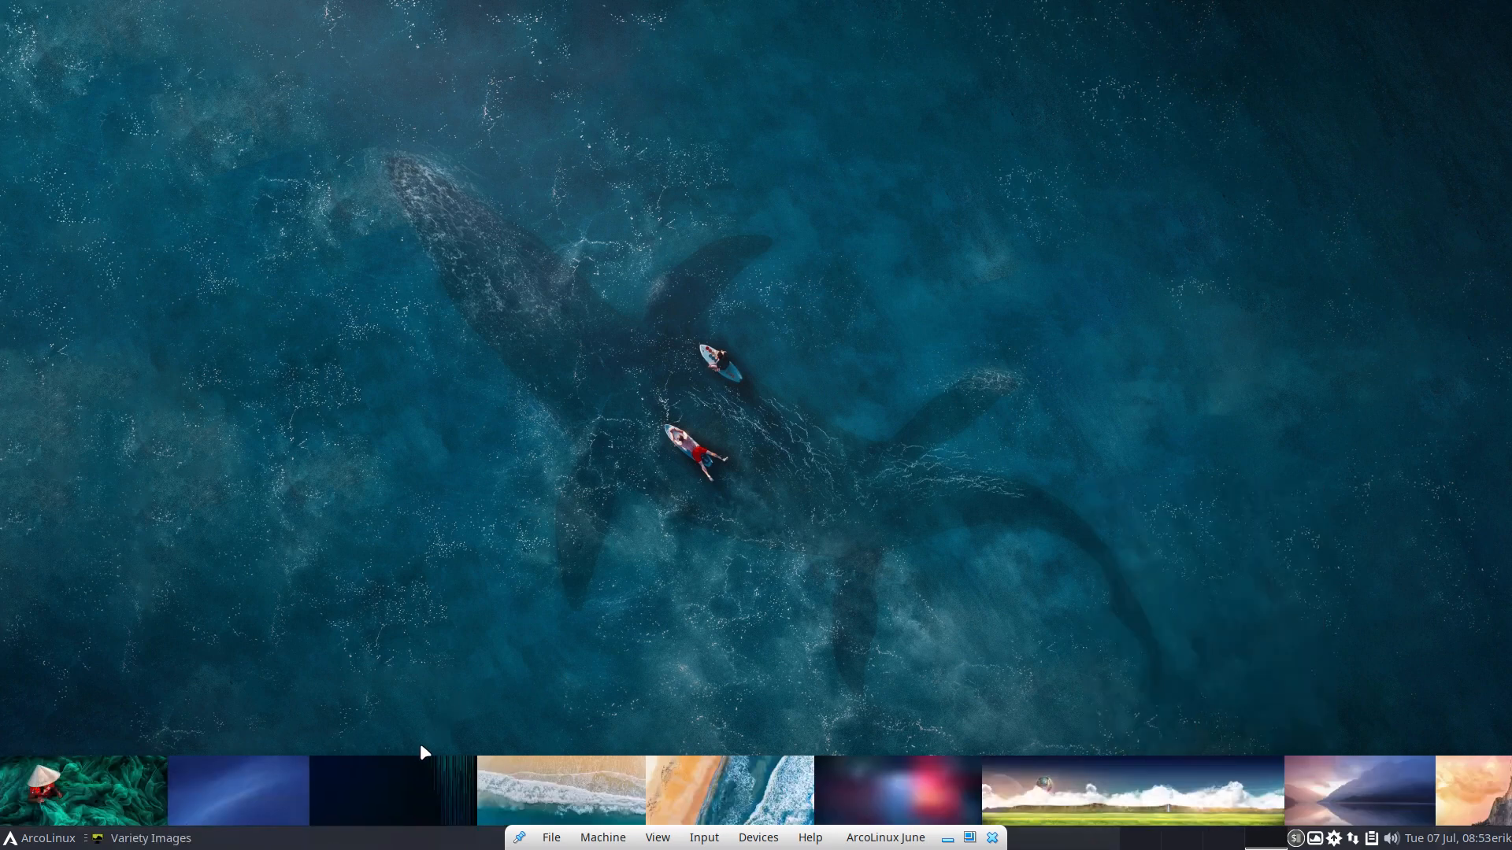
left_click(532, 788)
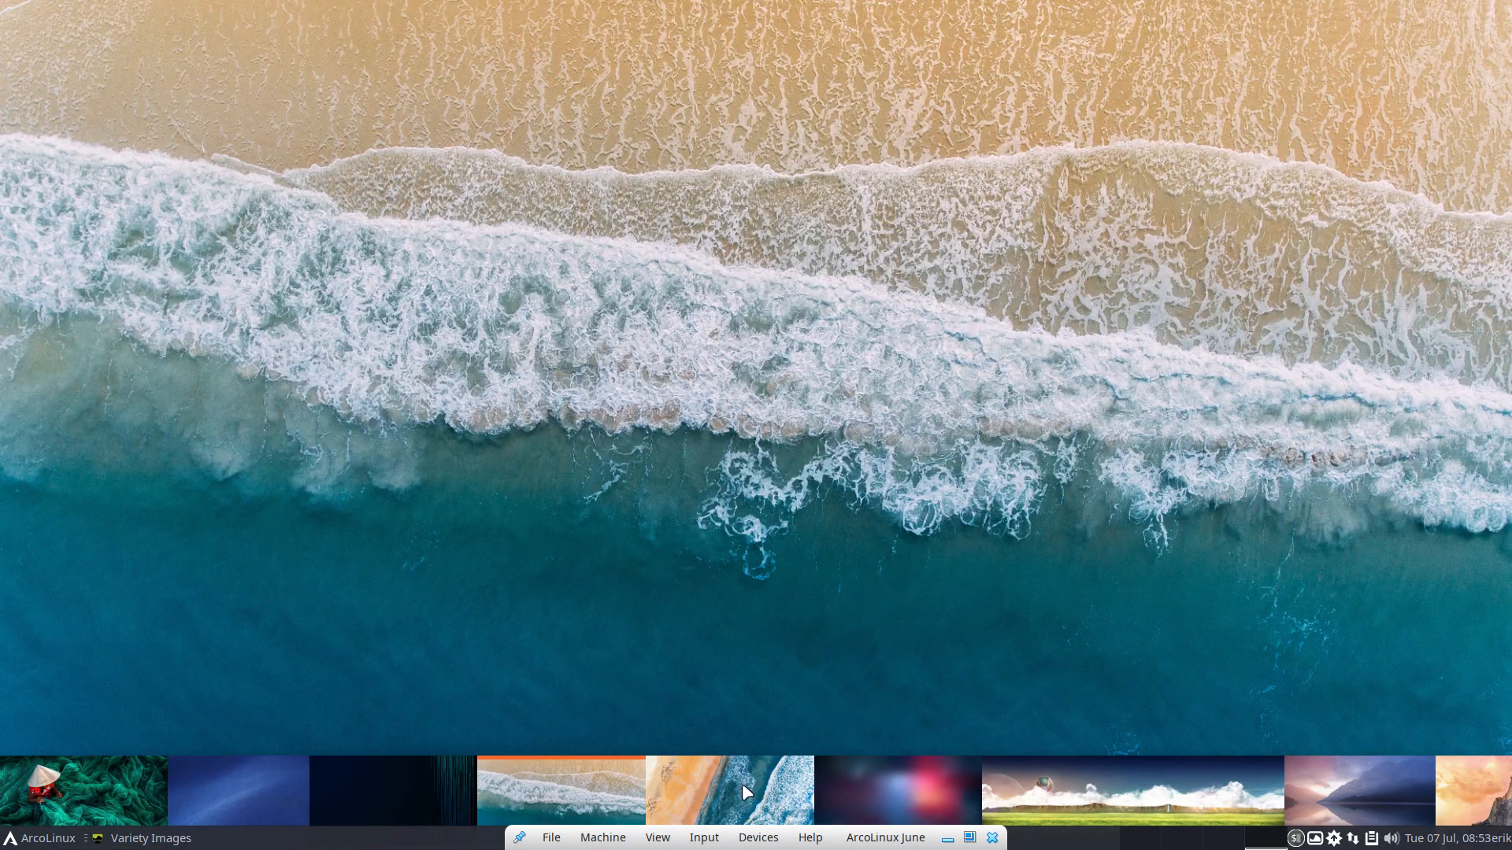
left_click(742, 782)
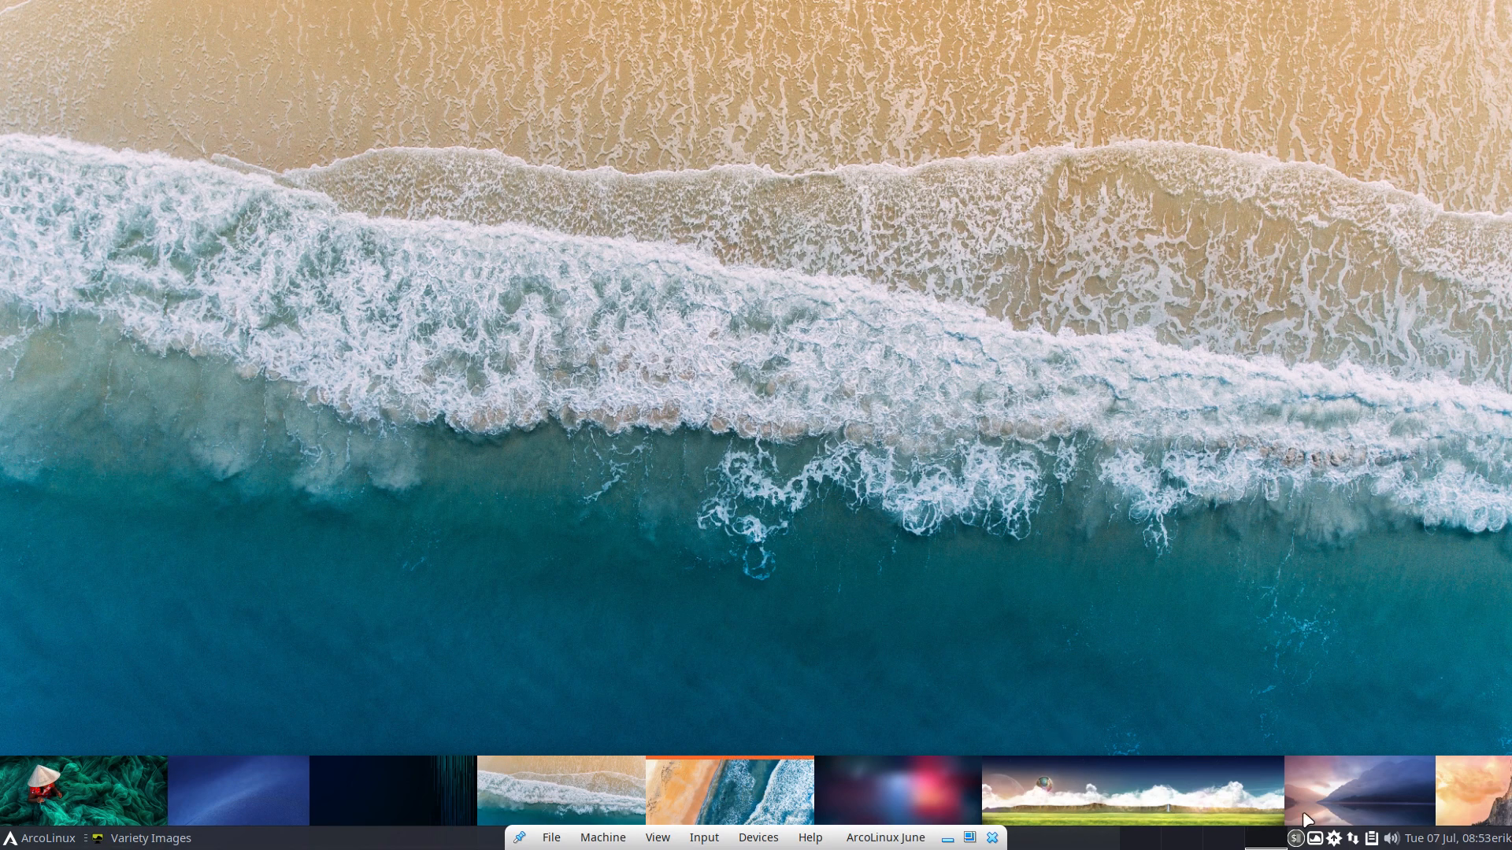
scroll(1169, 801, "down", 2)
left_click(1169, 802)
scroll(1306, 786, "down", 4)
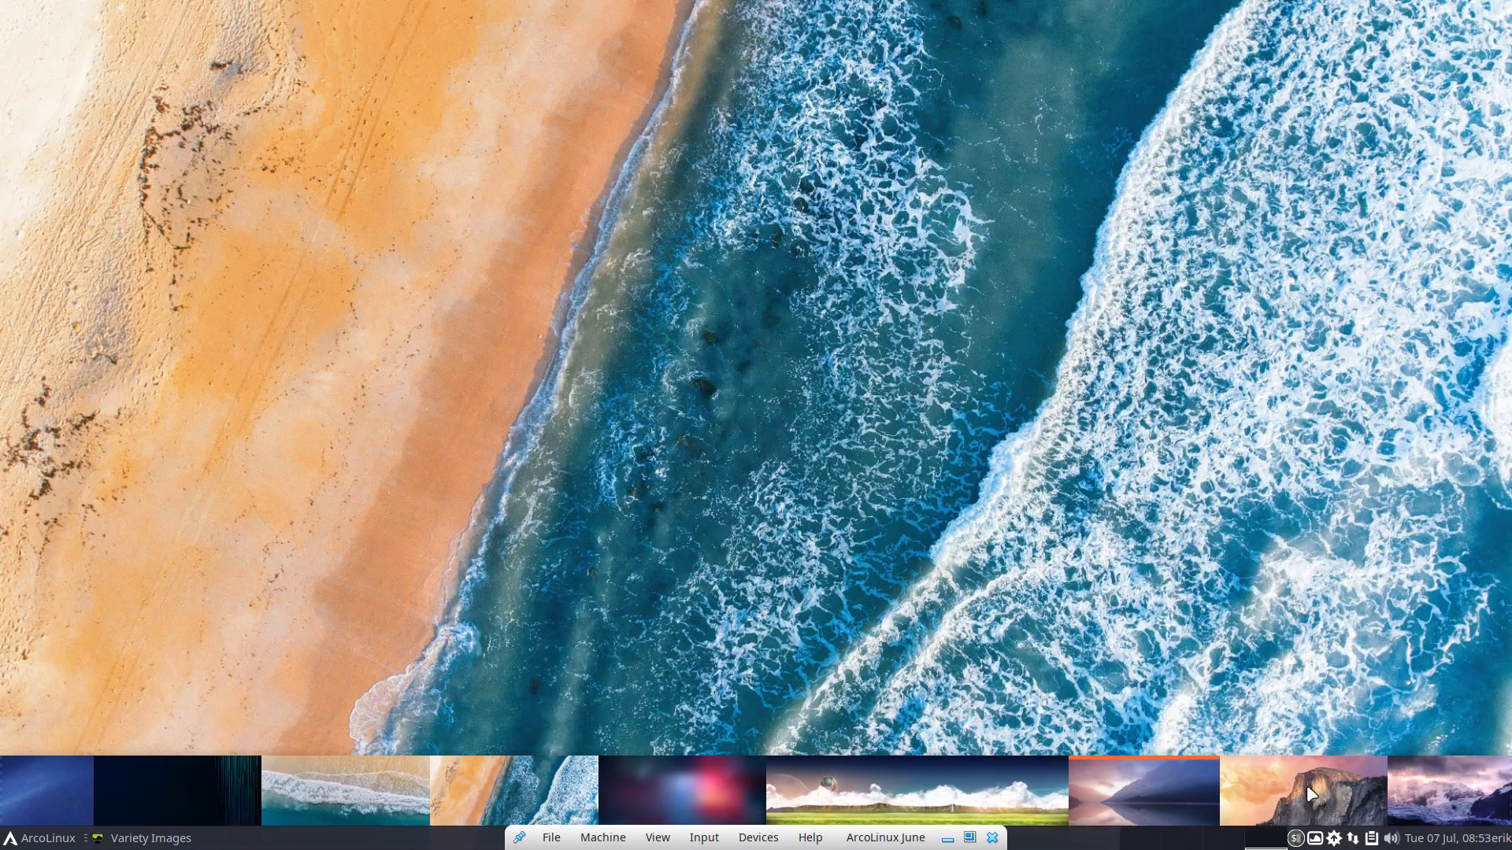
Step: Try the cliffside village and tropical huts wallpapers, and apply the aerial harbour image with moored boats
scroll(1047, 802, "down", 3)
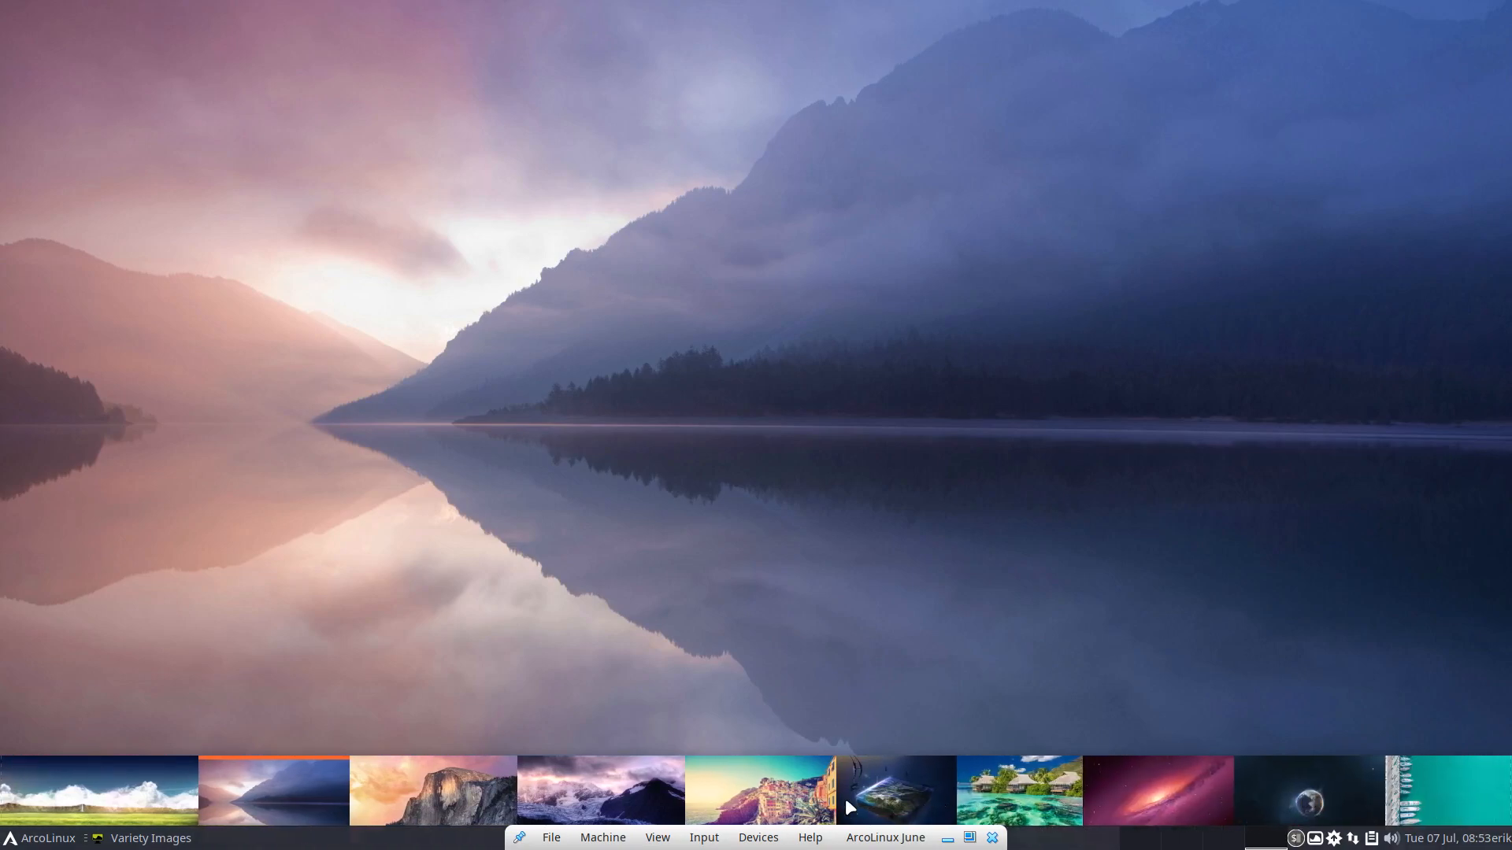
left_click(784, 814)
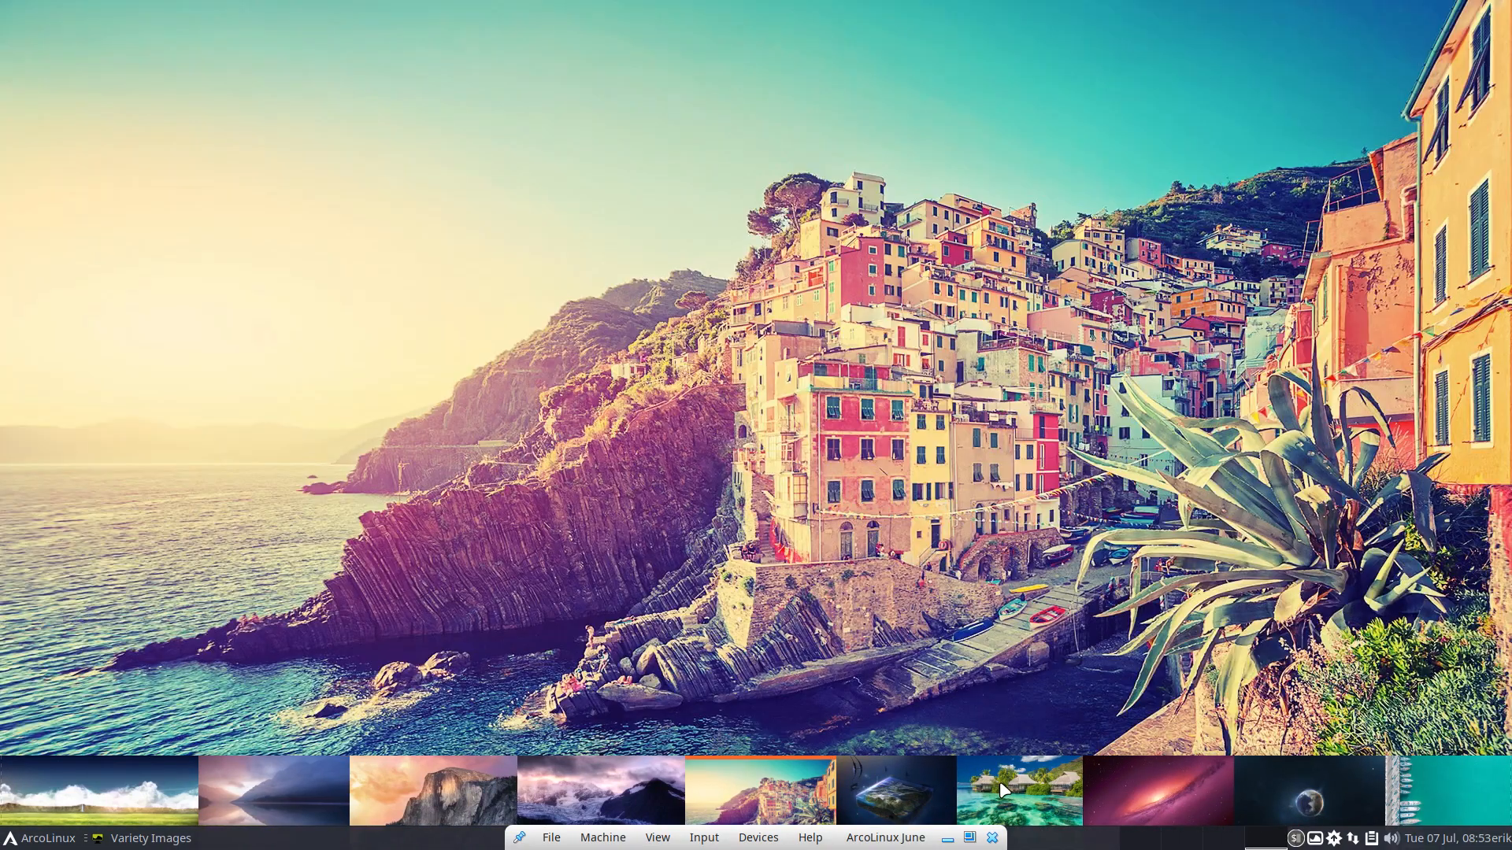
left_click(999, 782)
scroll(1349, 800, "down", 2)
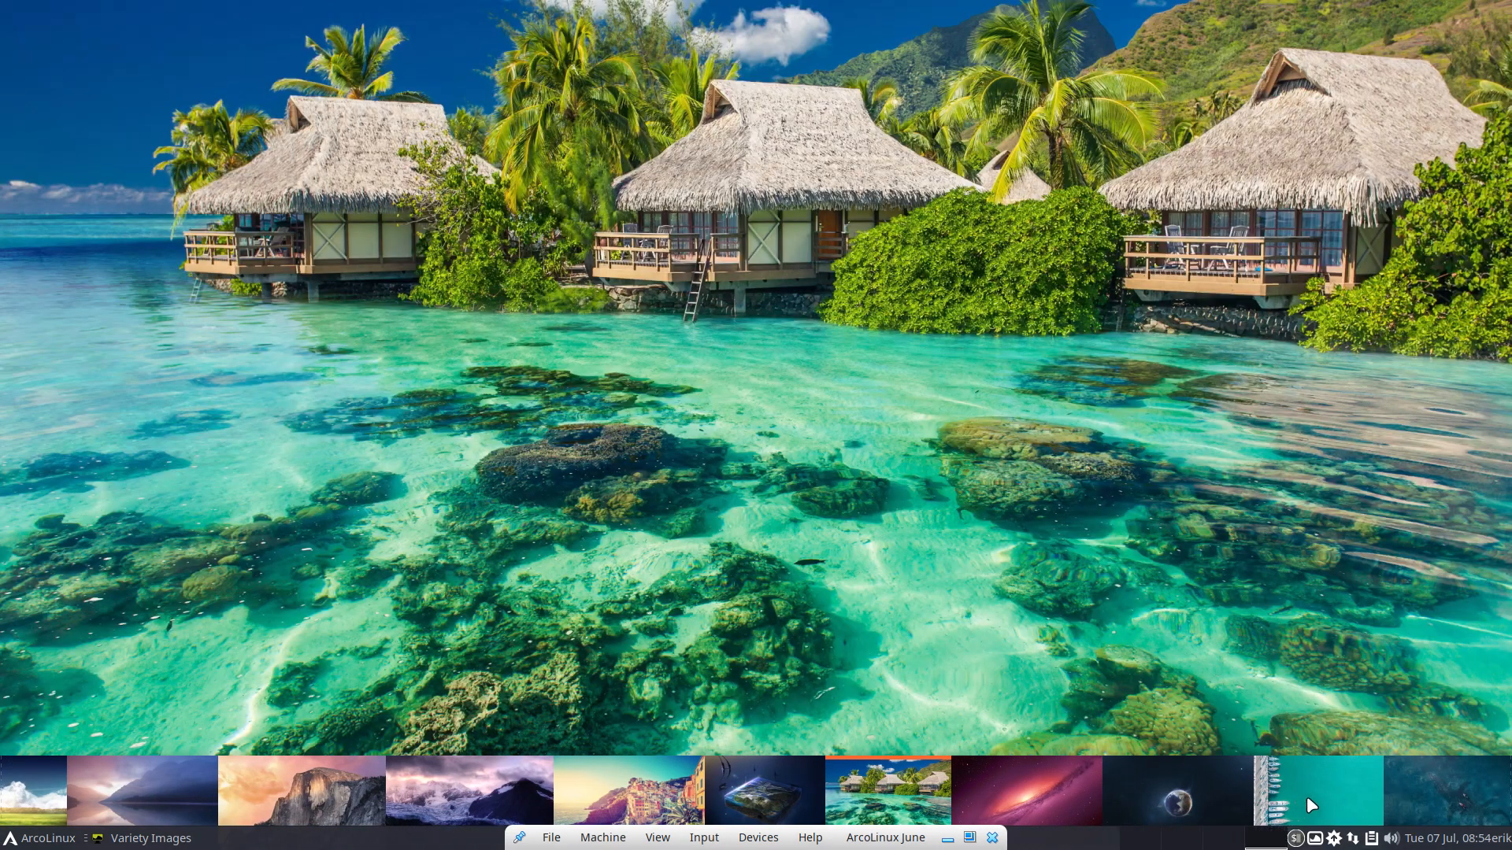
left_click(1278, 797)
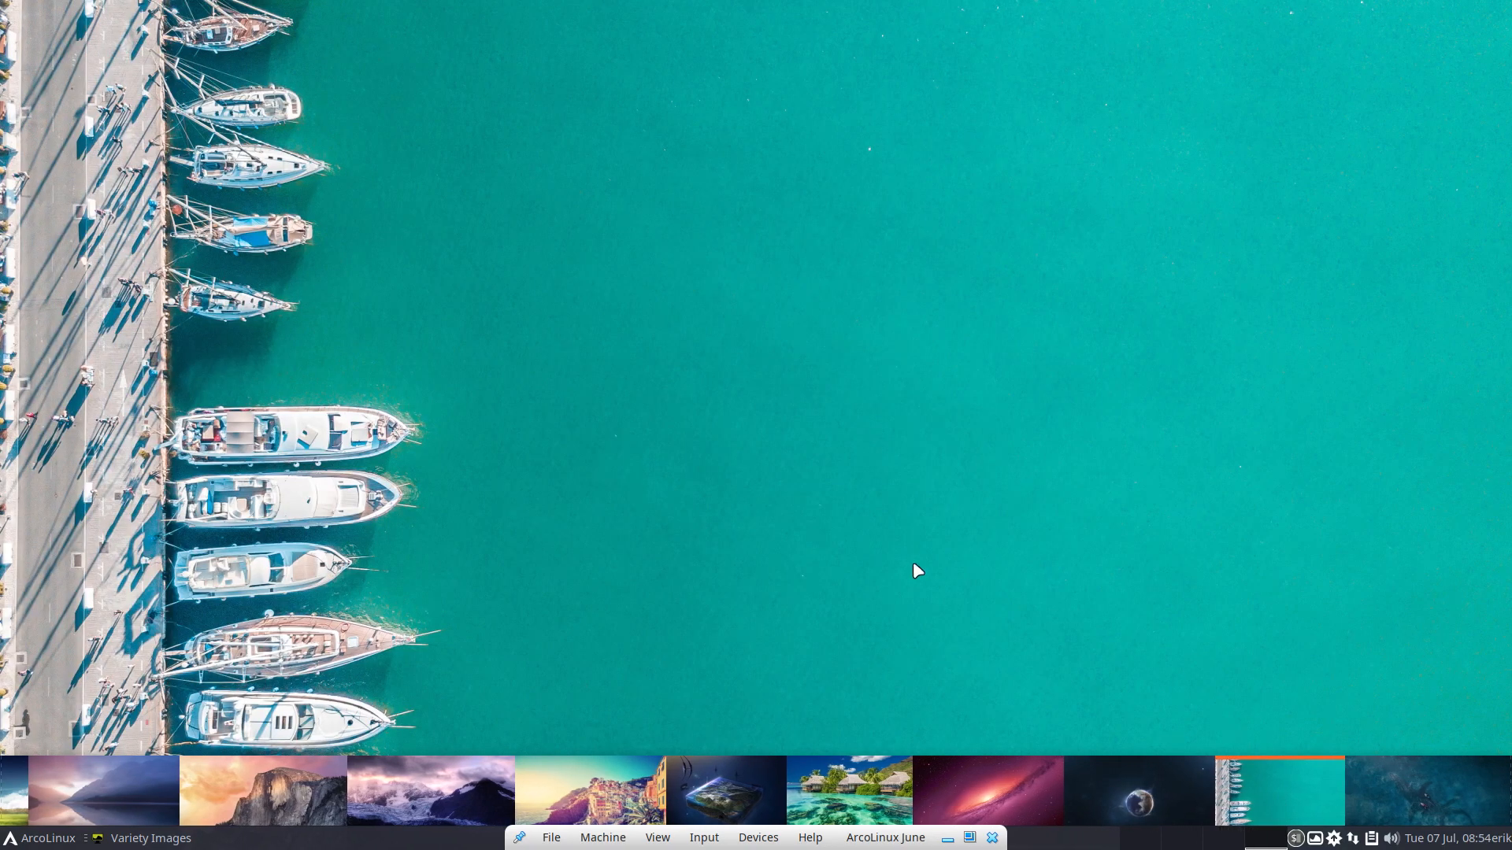